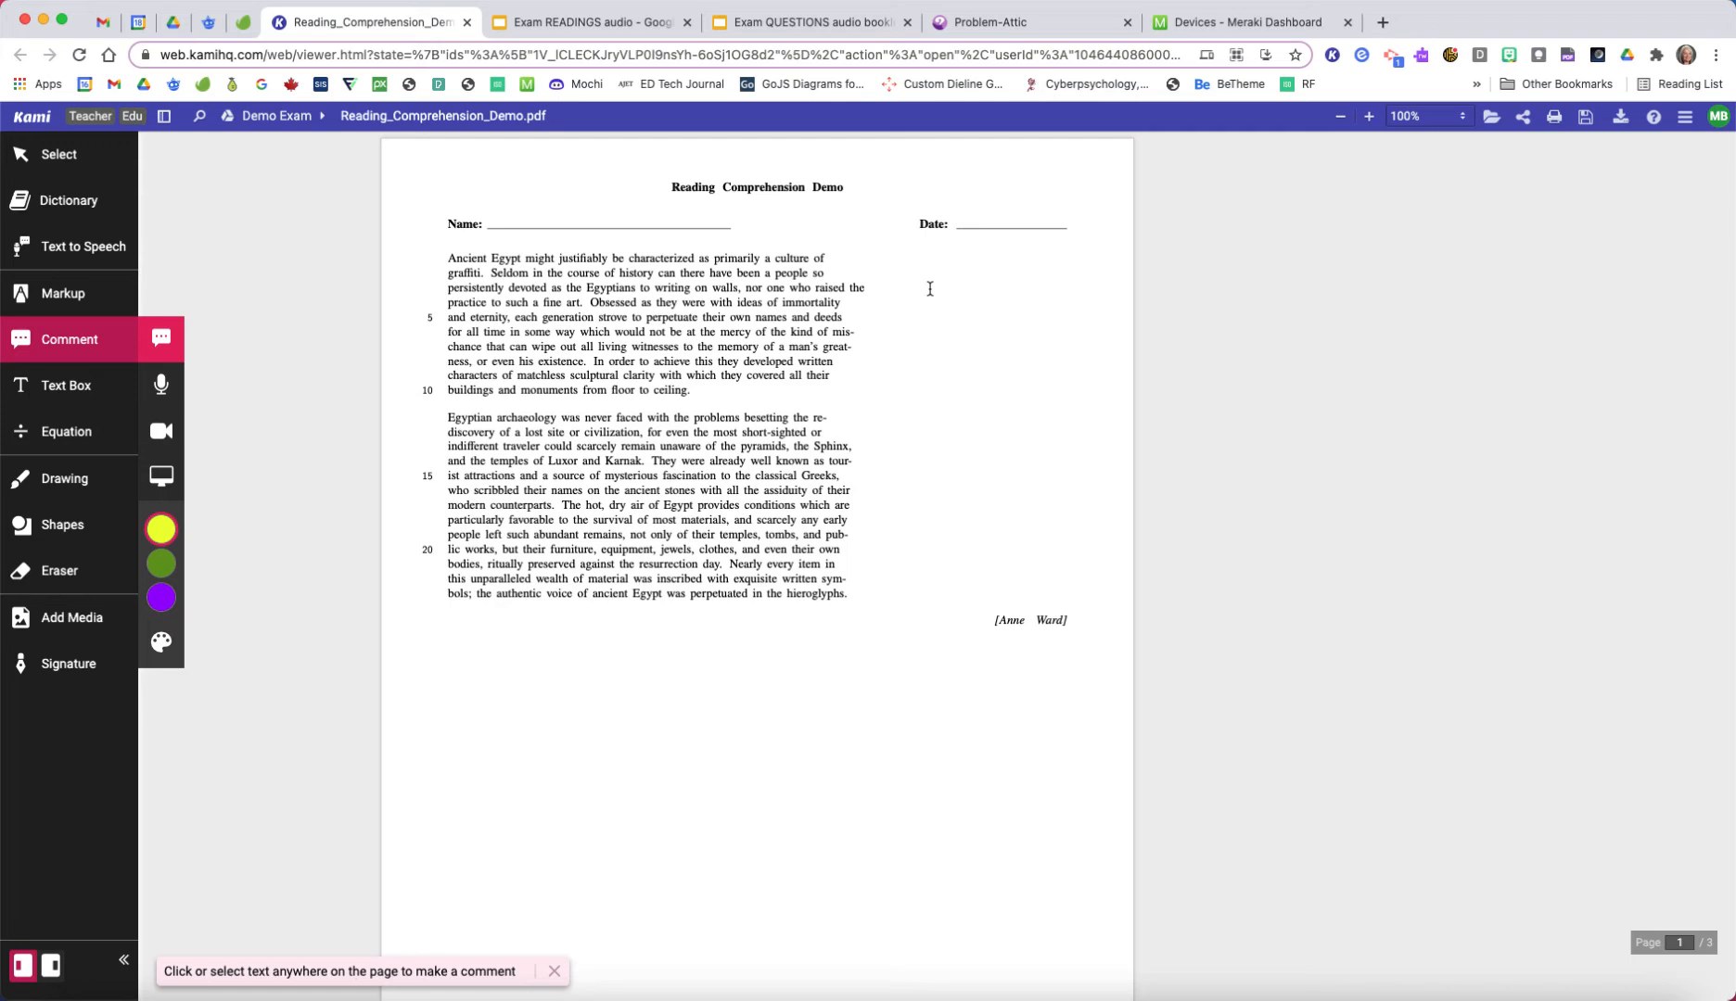
# Step: Close the Meraki Dashboard page, search the web for "mic note" and open the Mic Note - Voice Recorder & Notepad page in the Chrome Web Store
pyautogui.click(1347, 22)
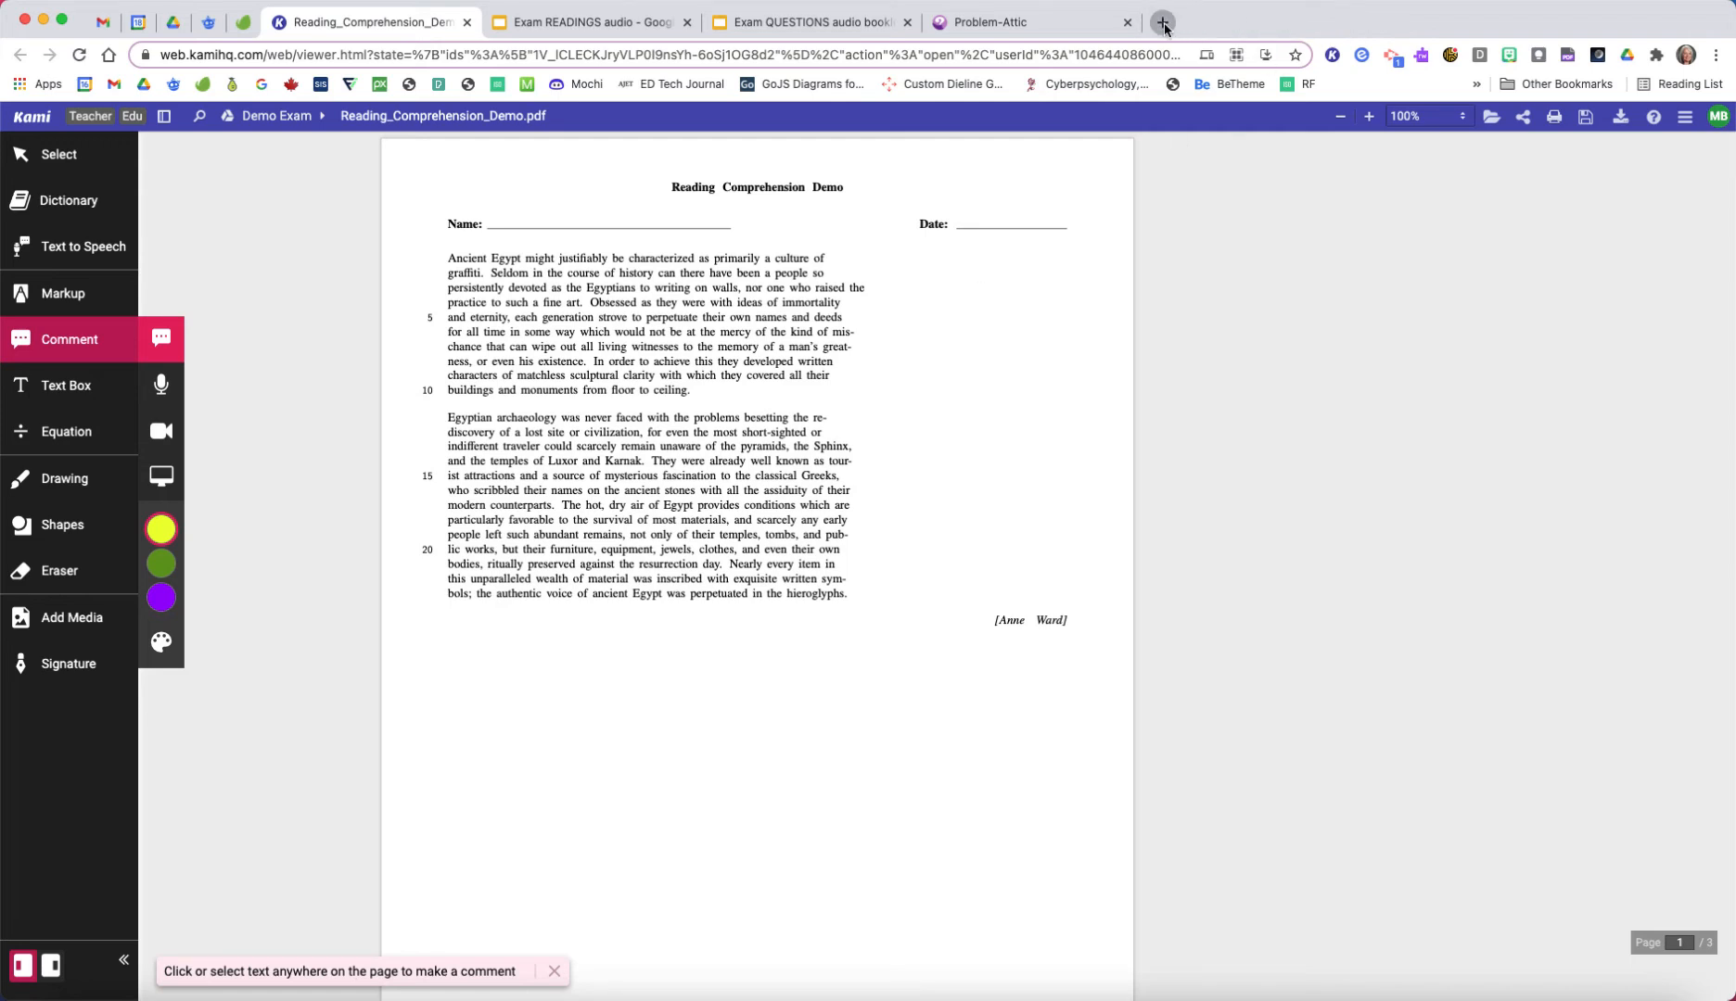
pyautogui.click(1162, 21)
pyautogui.write('mic')
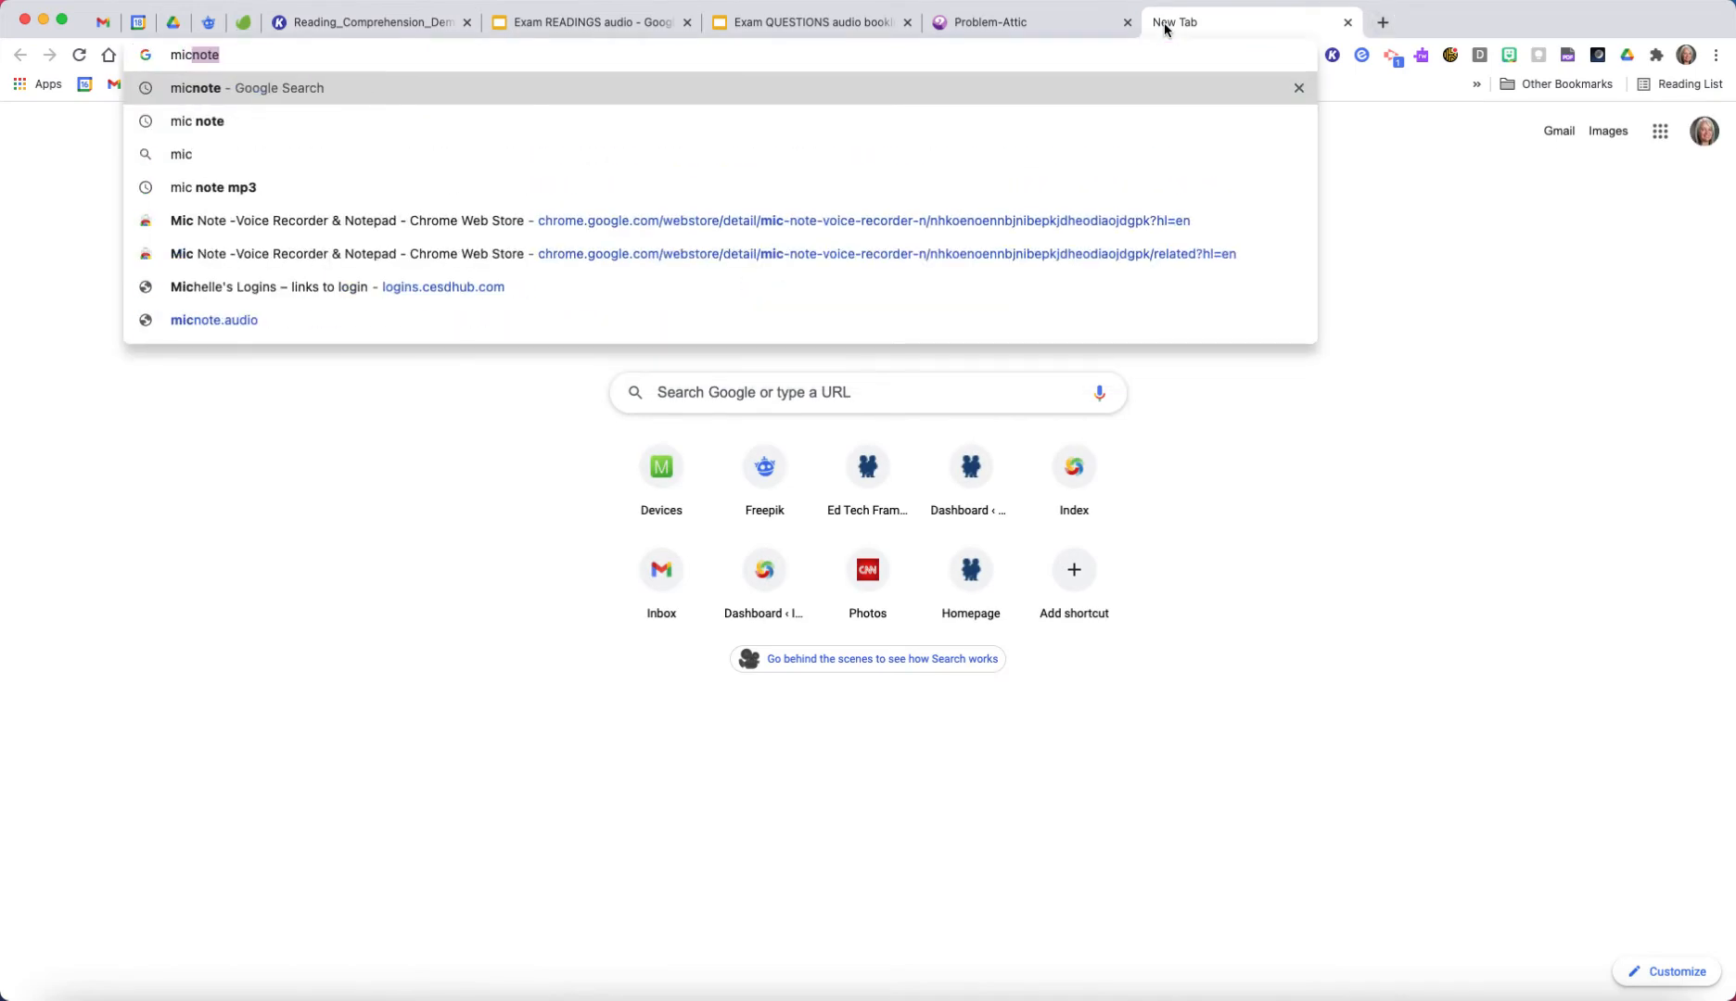
pyautogui.write(' note')
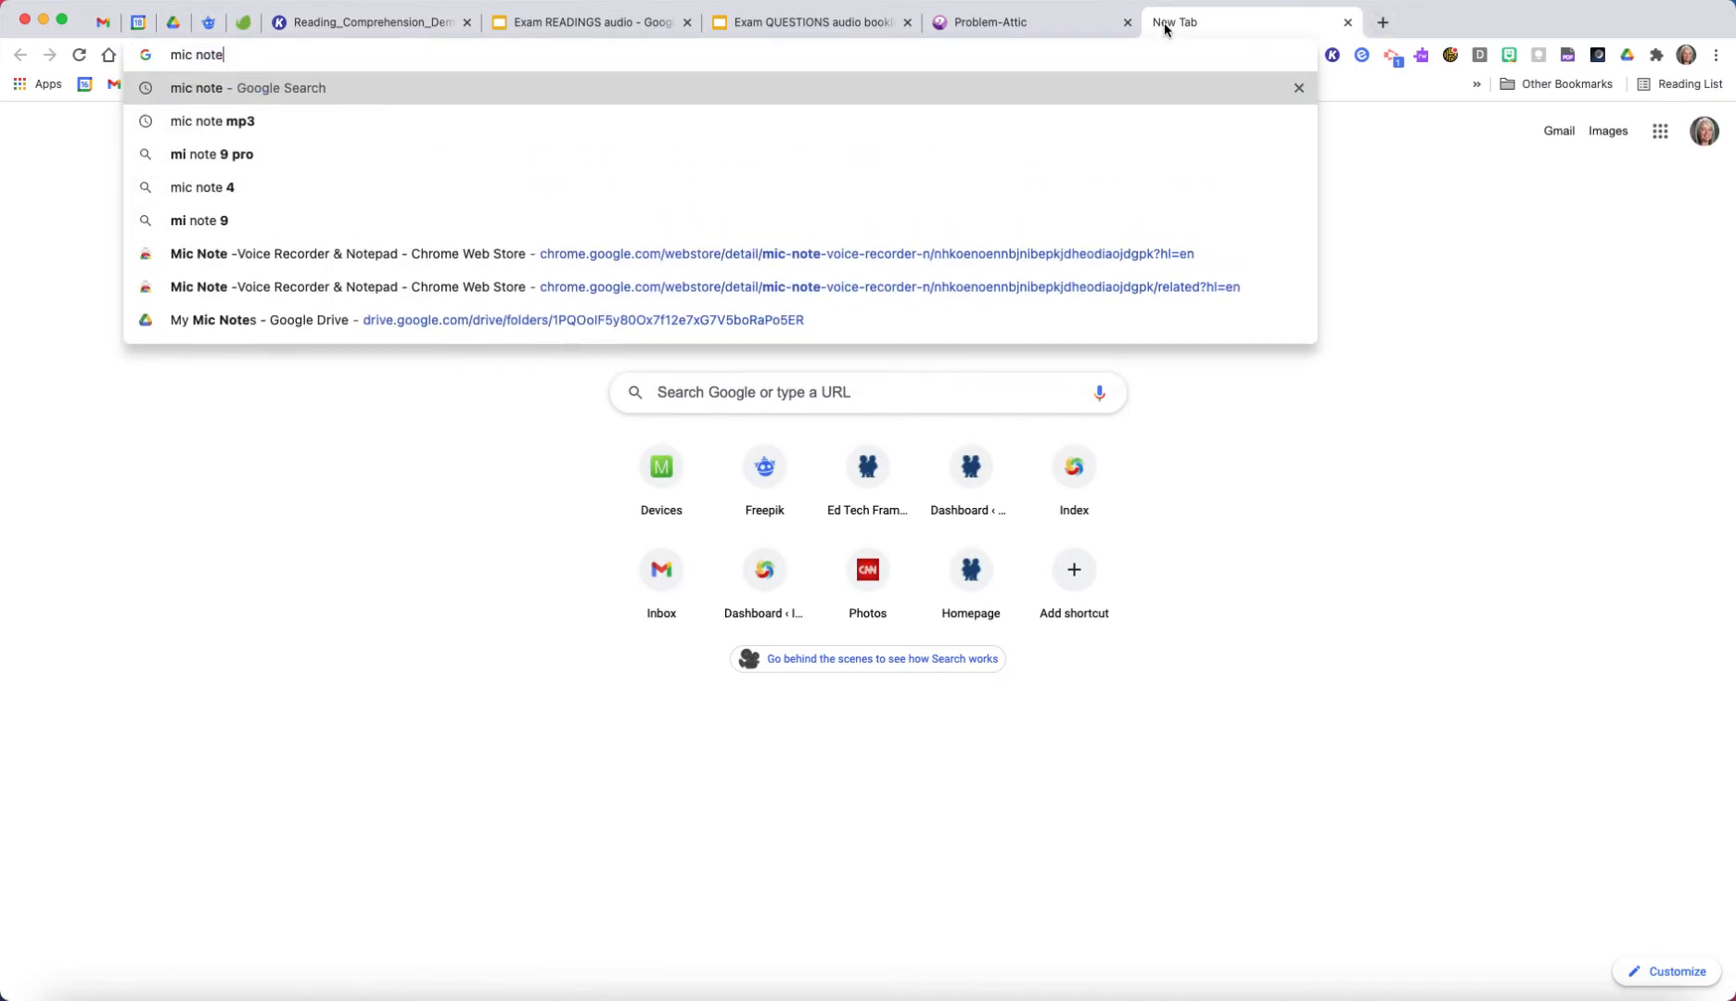
pyautogui.press('Return')
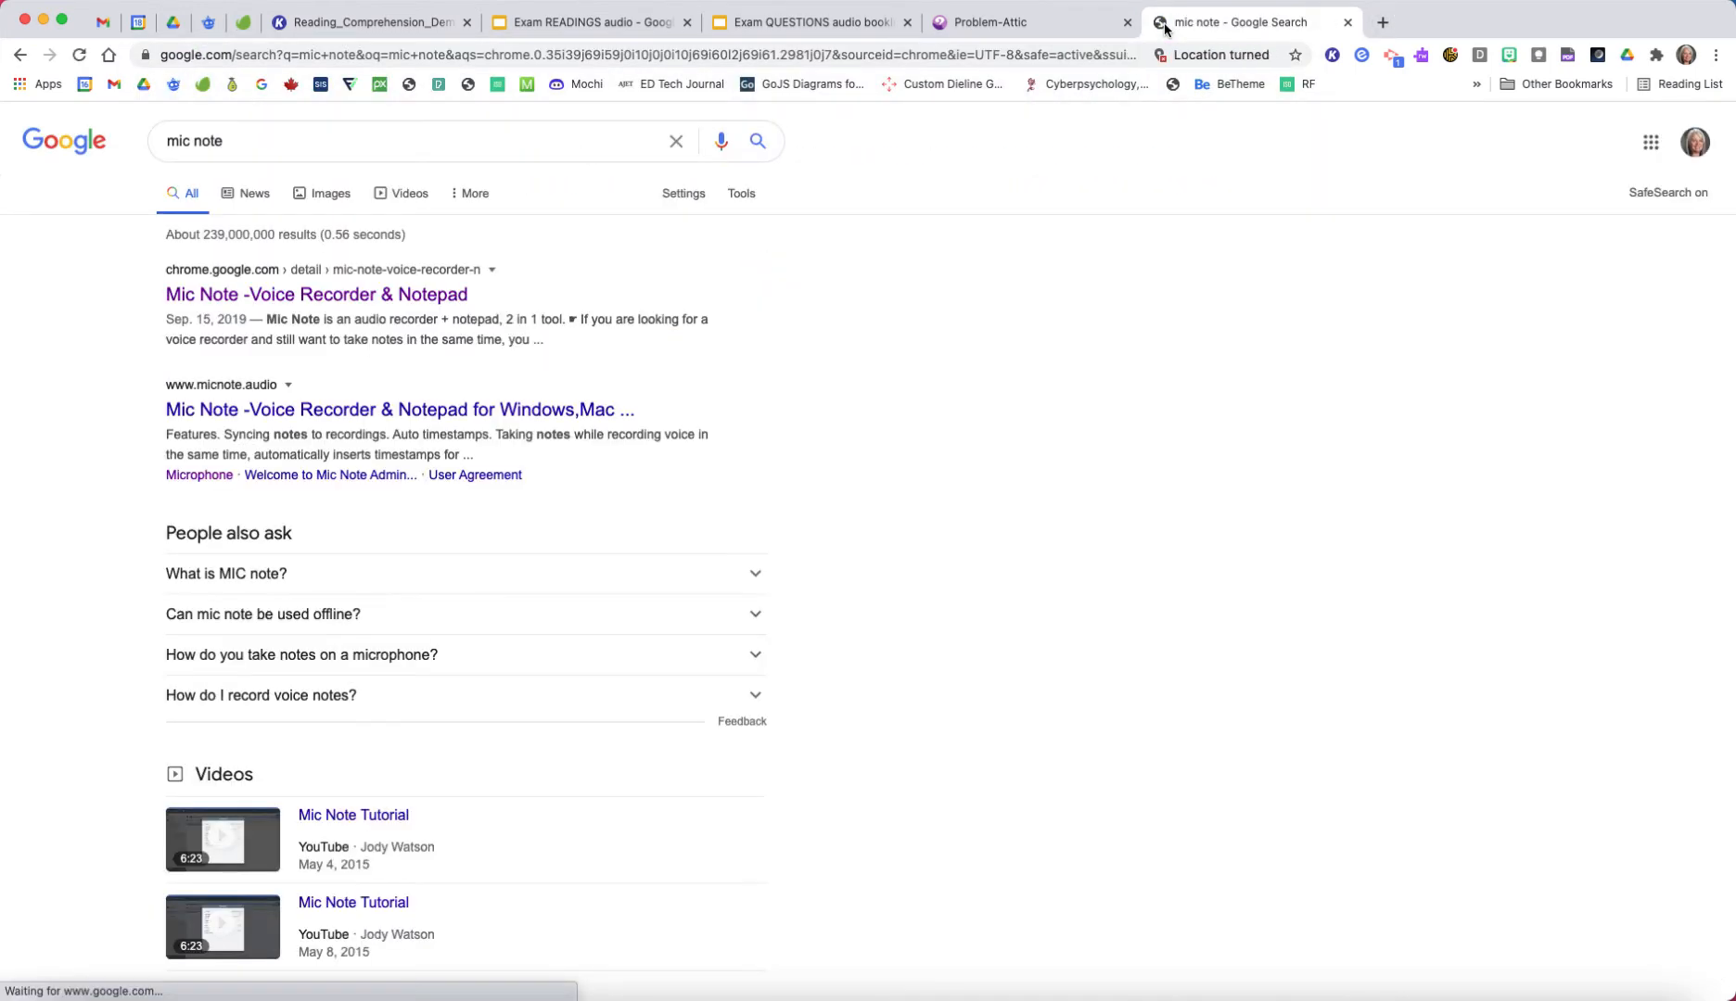
pyautogui.click(443, 299)
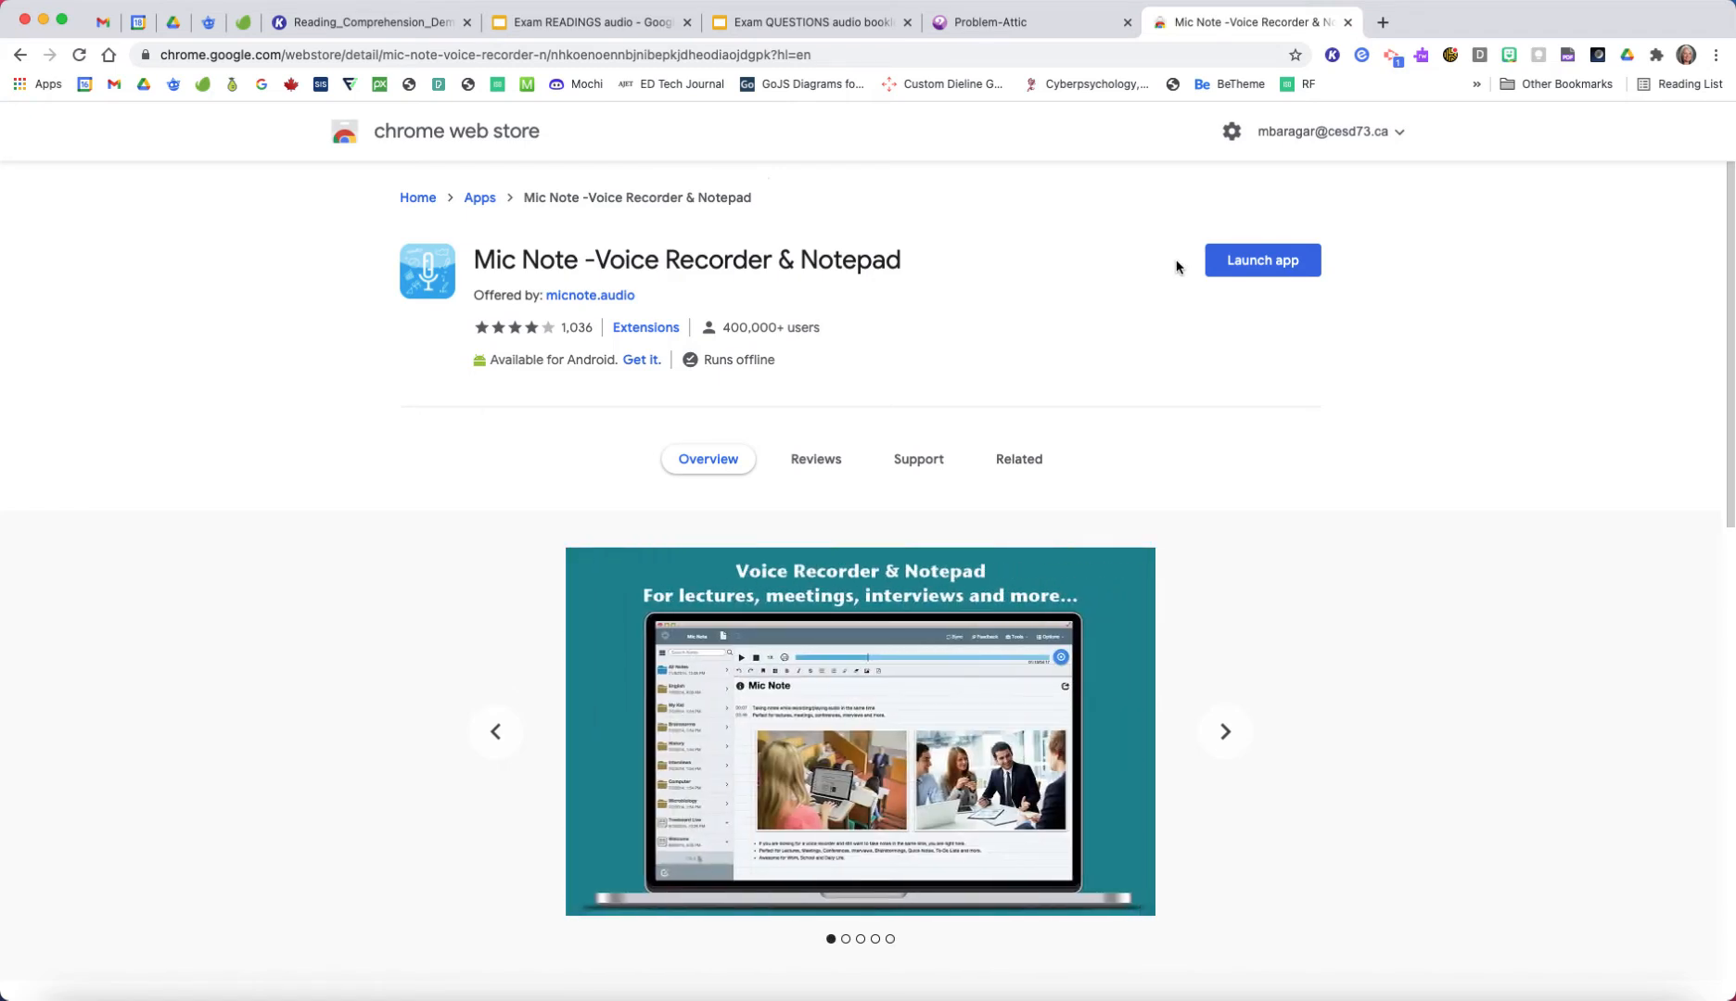
# Step: Launch the Mic Note app, move its window over the middle of the screen, and close the web store page
pyautogui.click(1259, 263)
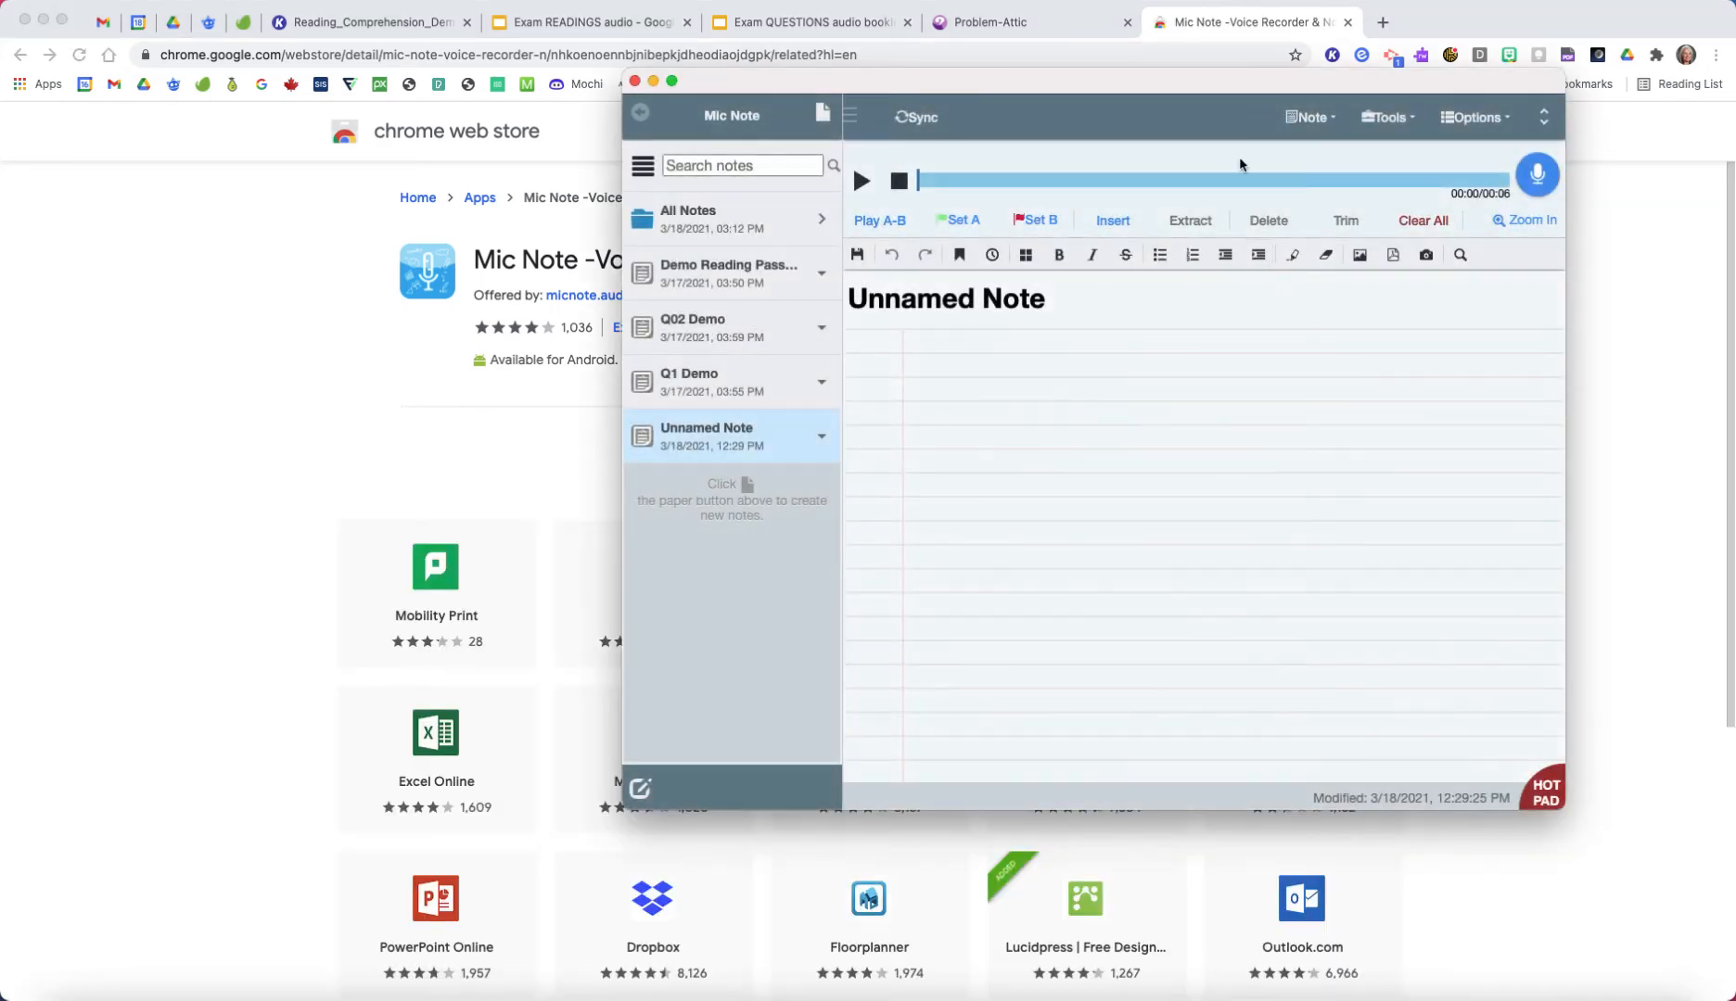
pyautogui.moveTo(1269, 87); pyautogui.dragTo(1106, 106)
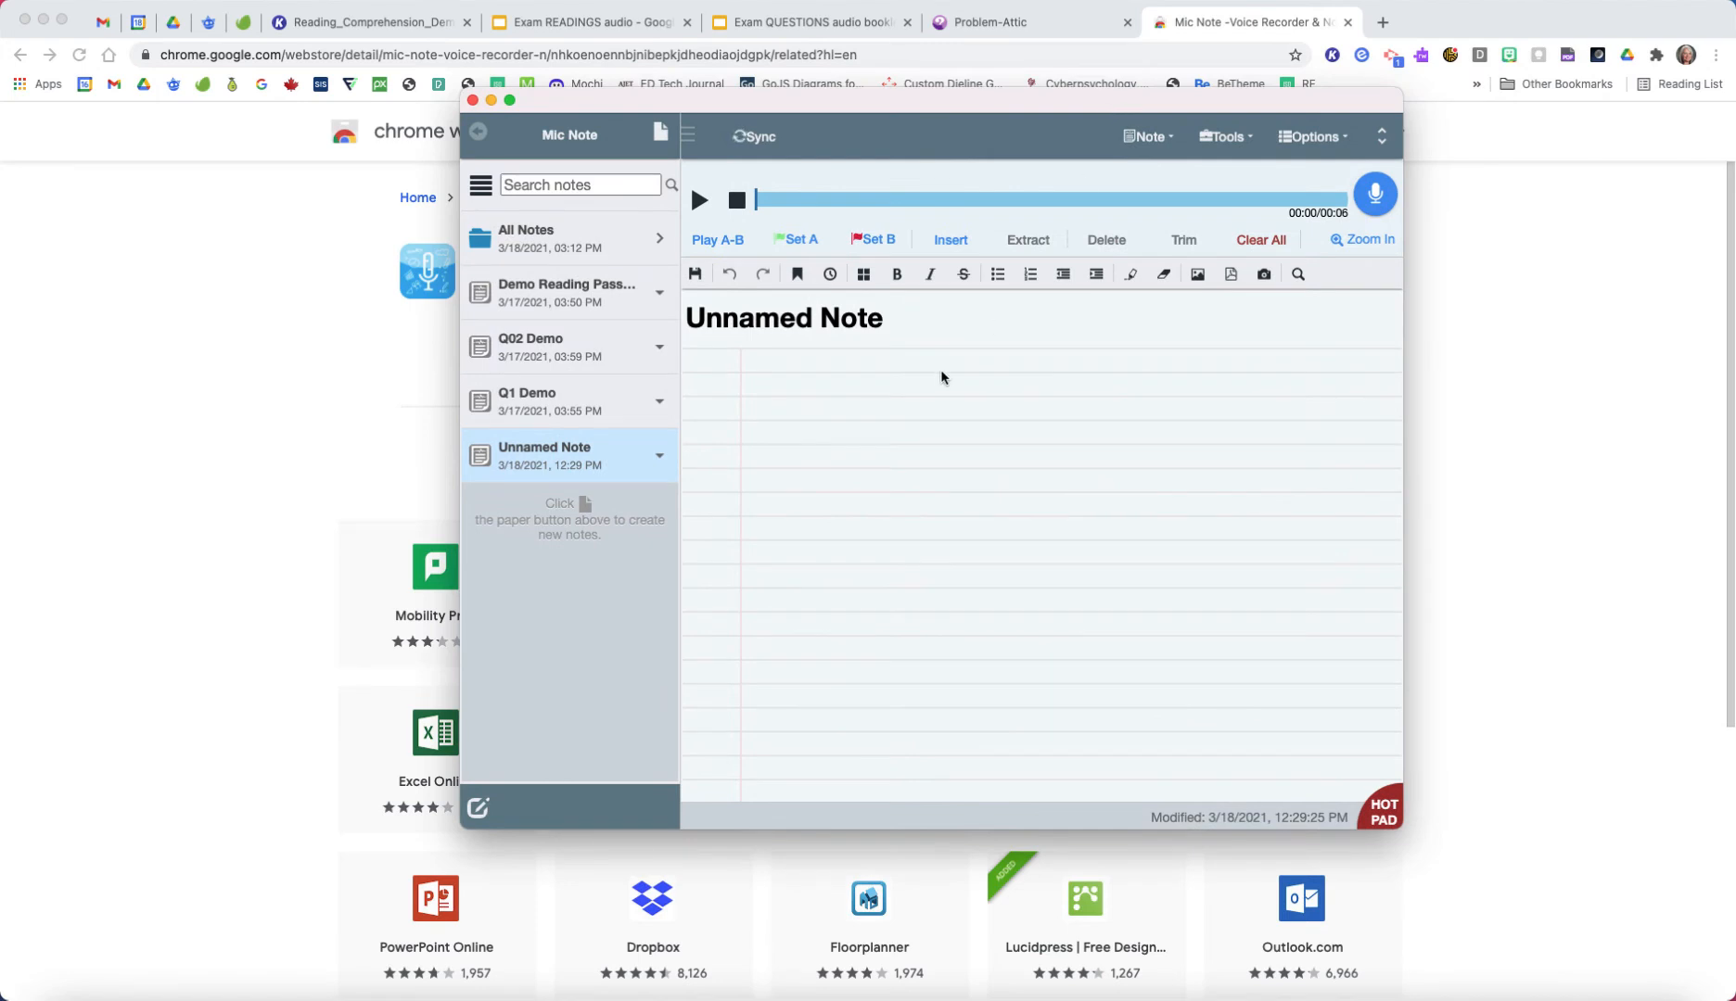
pyautogui.moveTo(994, 102); pyautogui.dragTo(838, 189)
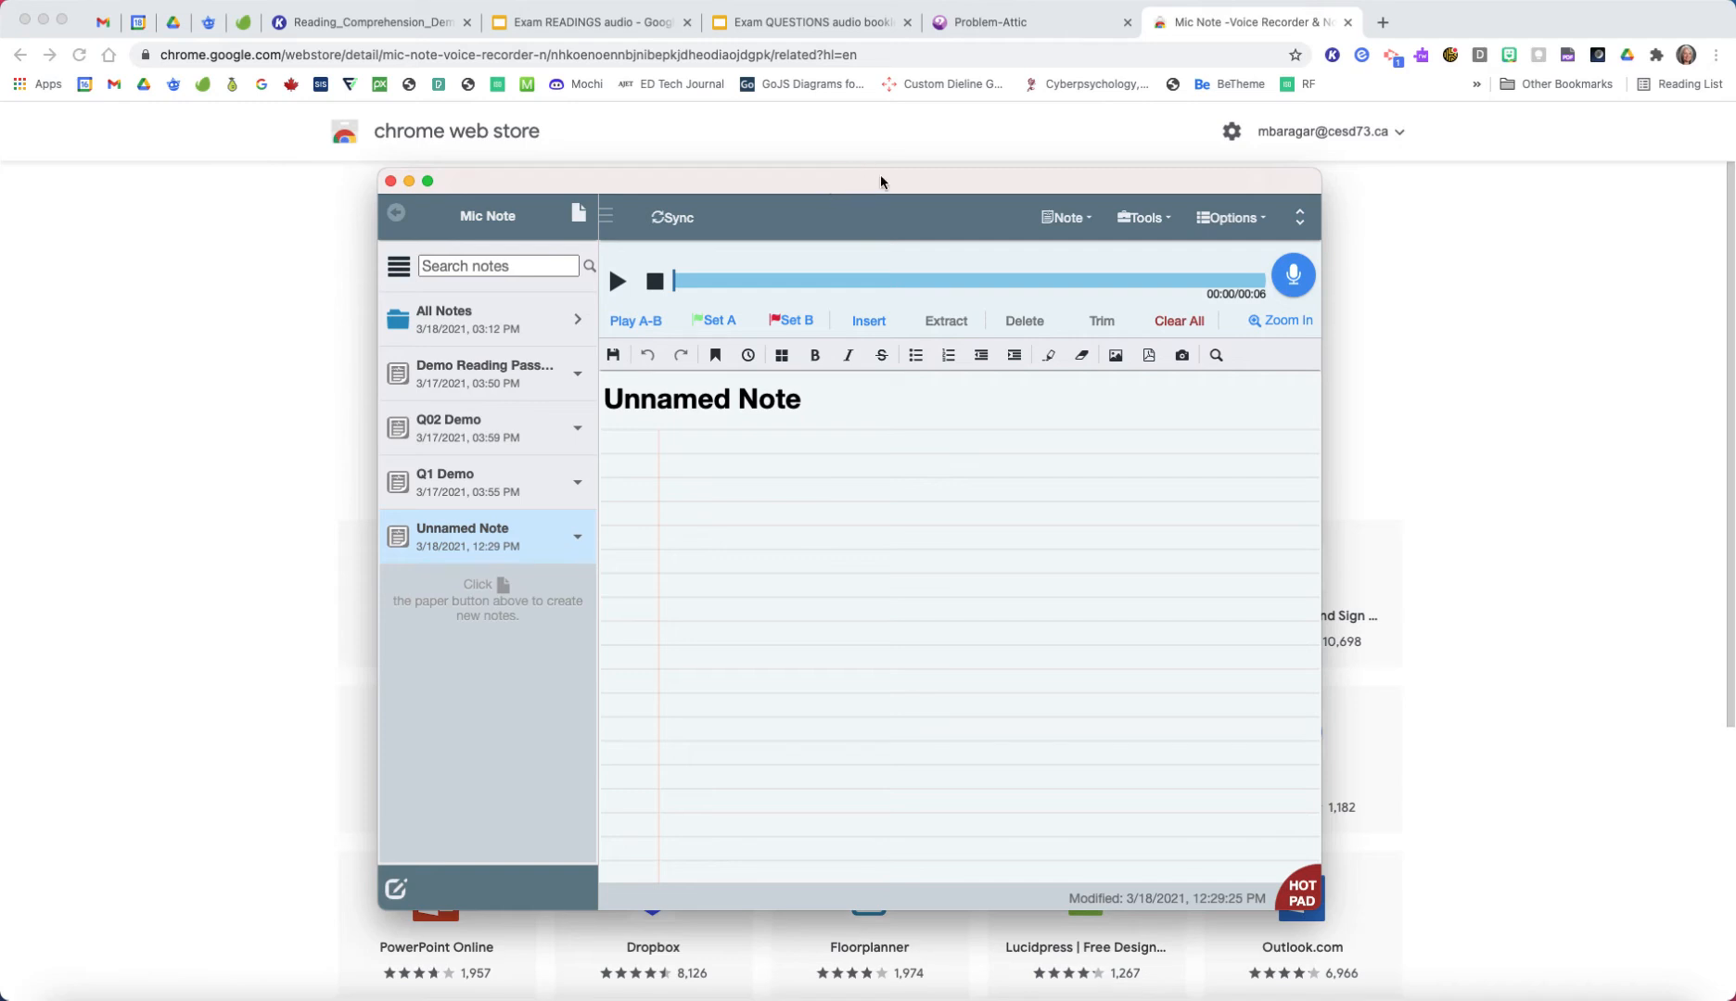
pyautogui.click(1348, 22)
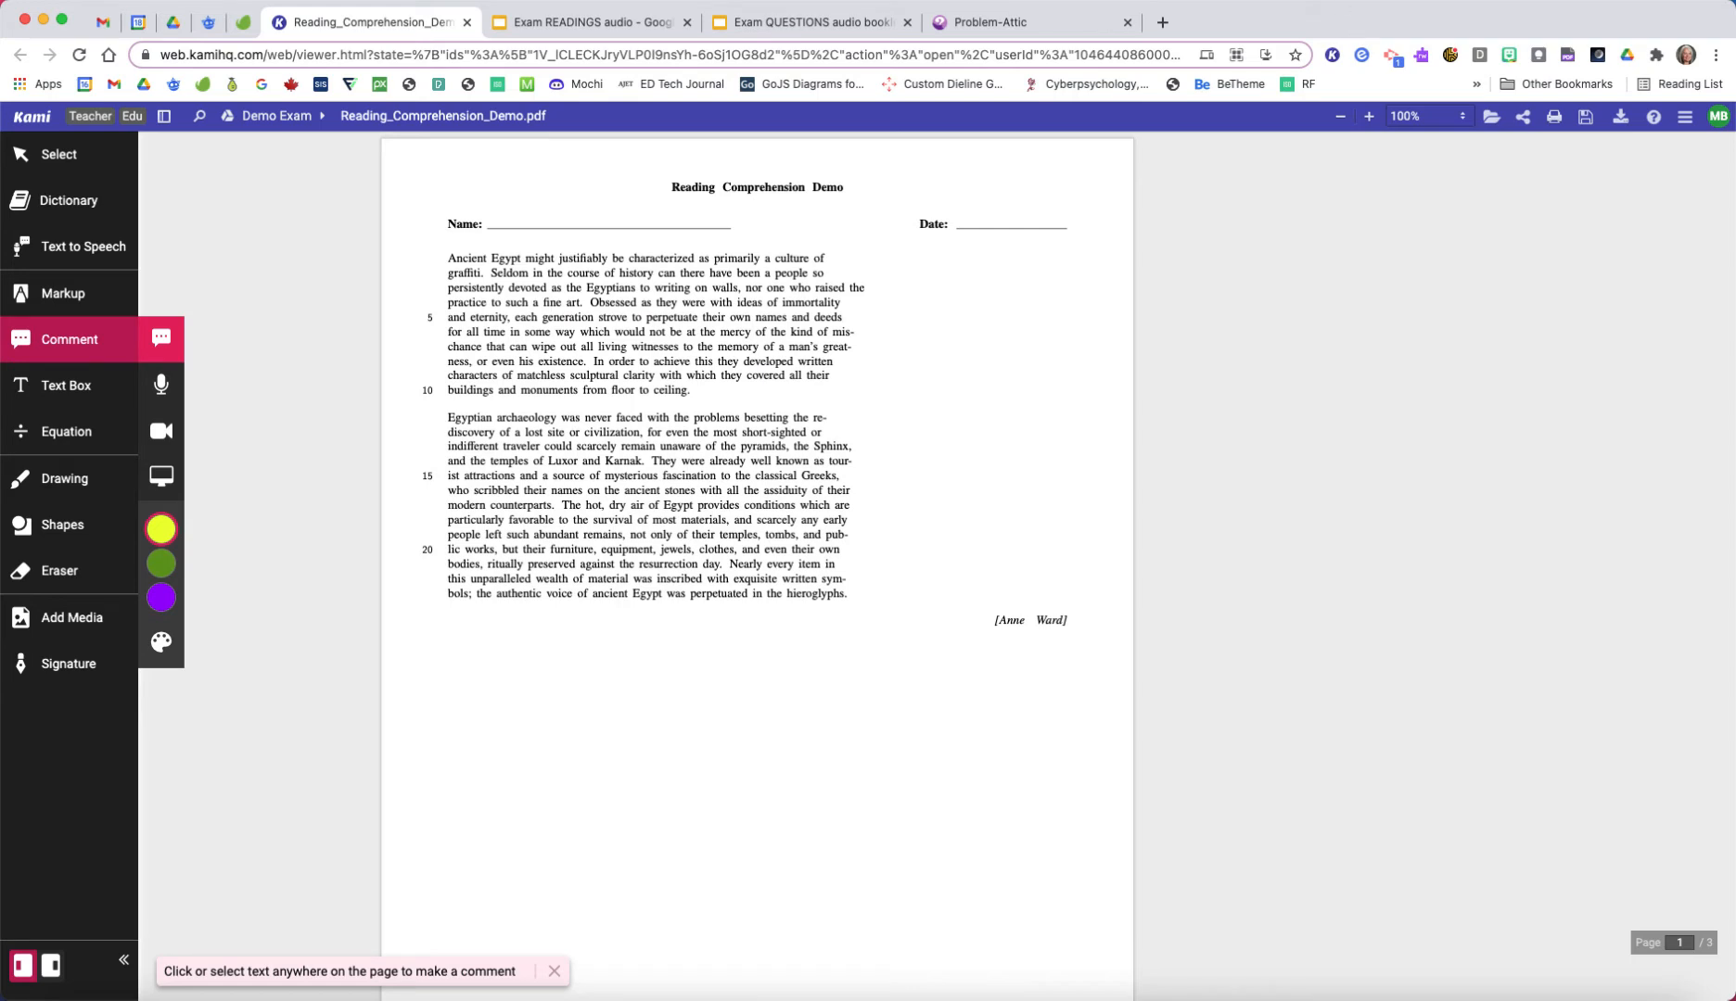
# Step: Switch to Google Drive and open the Demo Exam folder inside the Exams folder
pyautogui.click(173, 22)
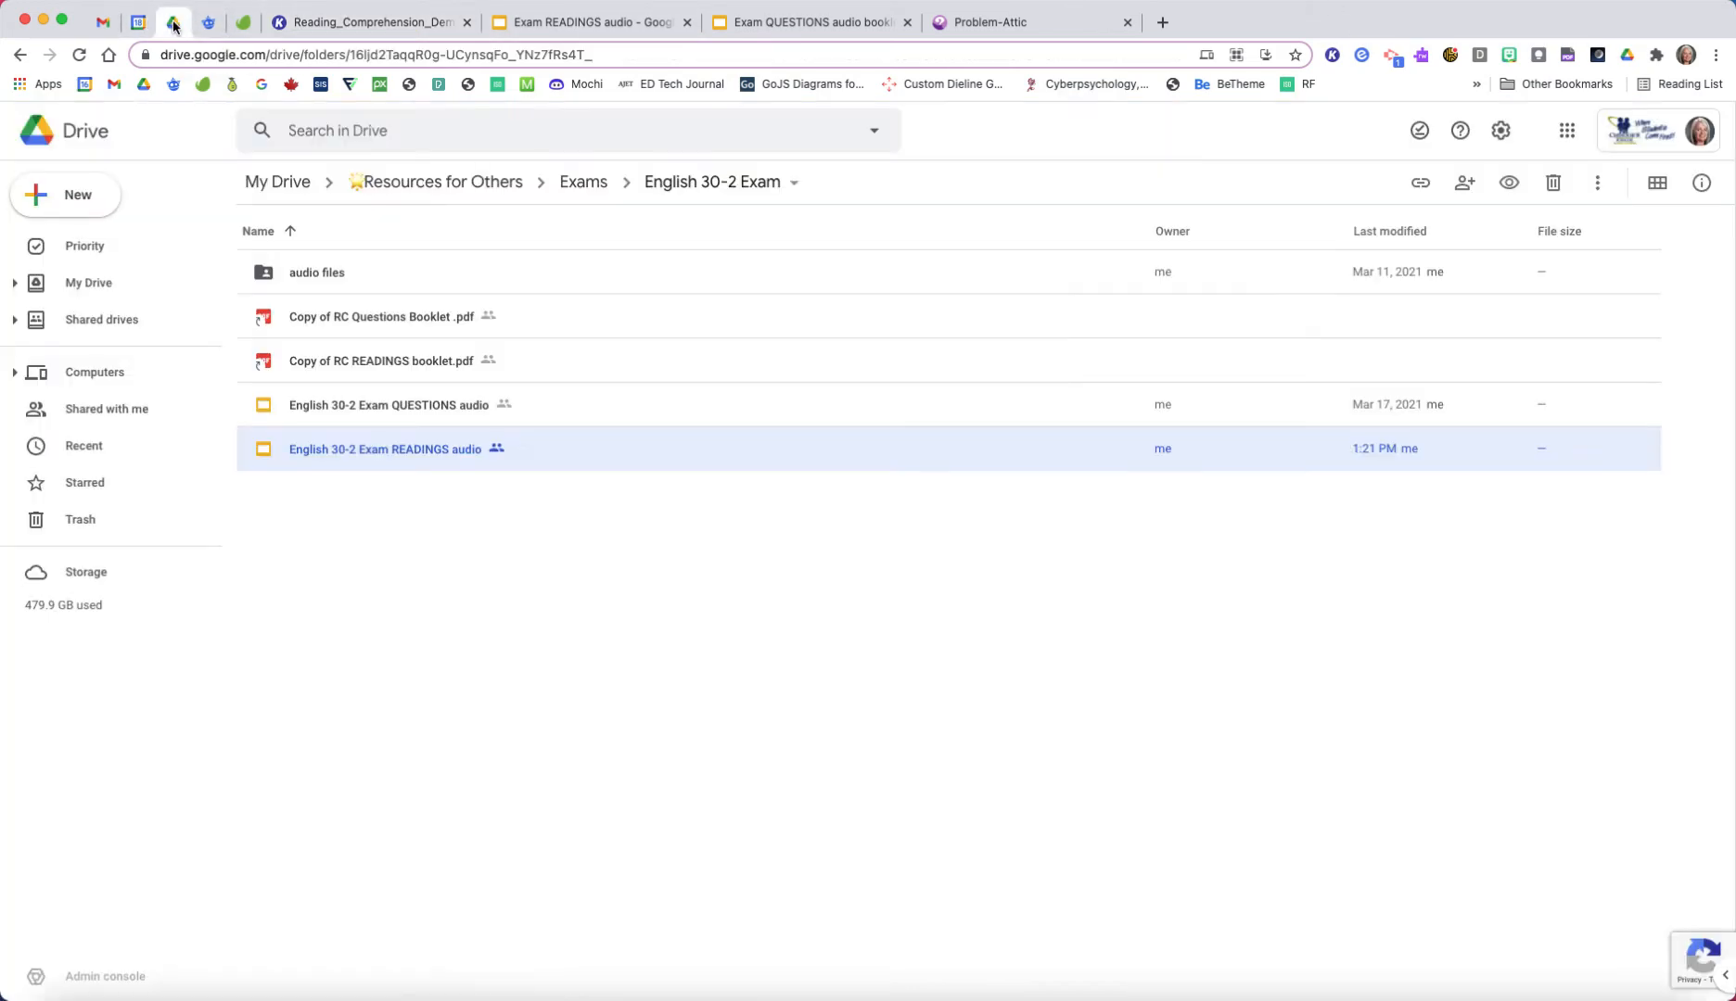
pyautogui.click(575, 182)
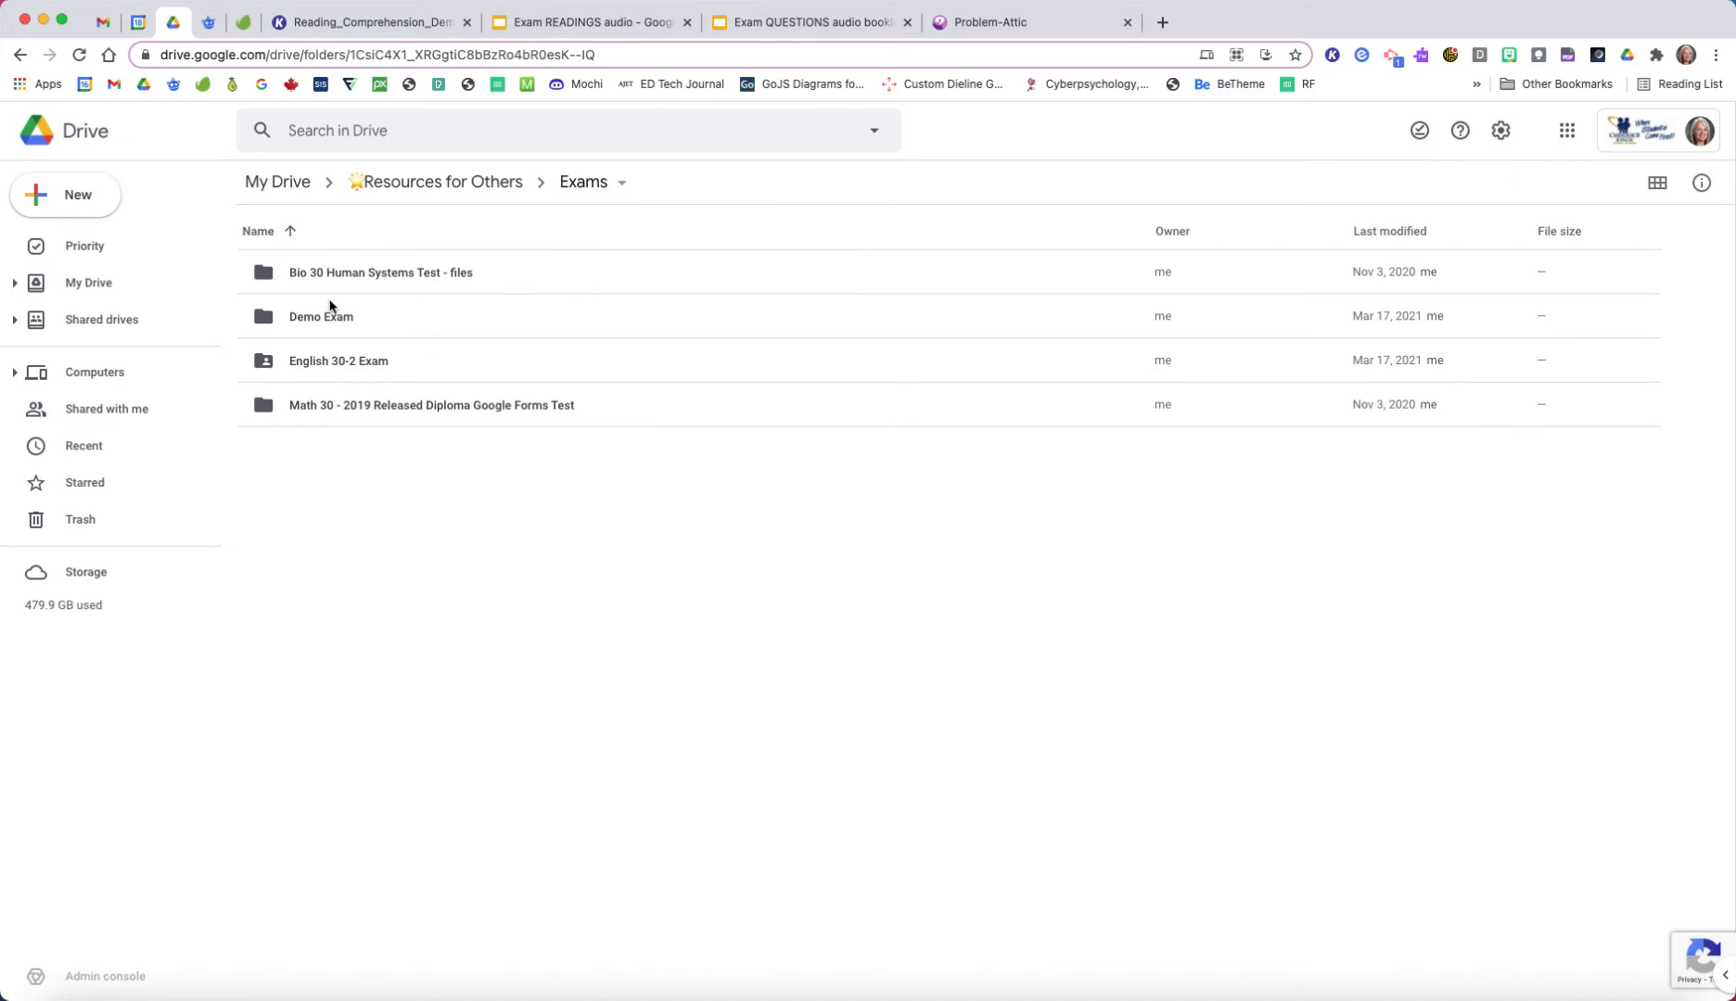
pyautogui.doubleClick(314, 318)
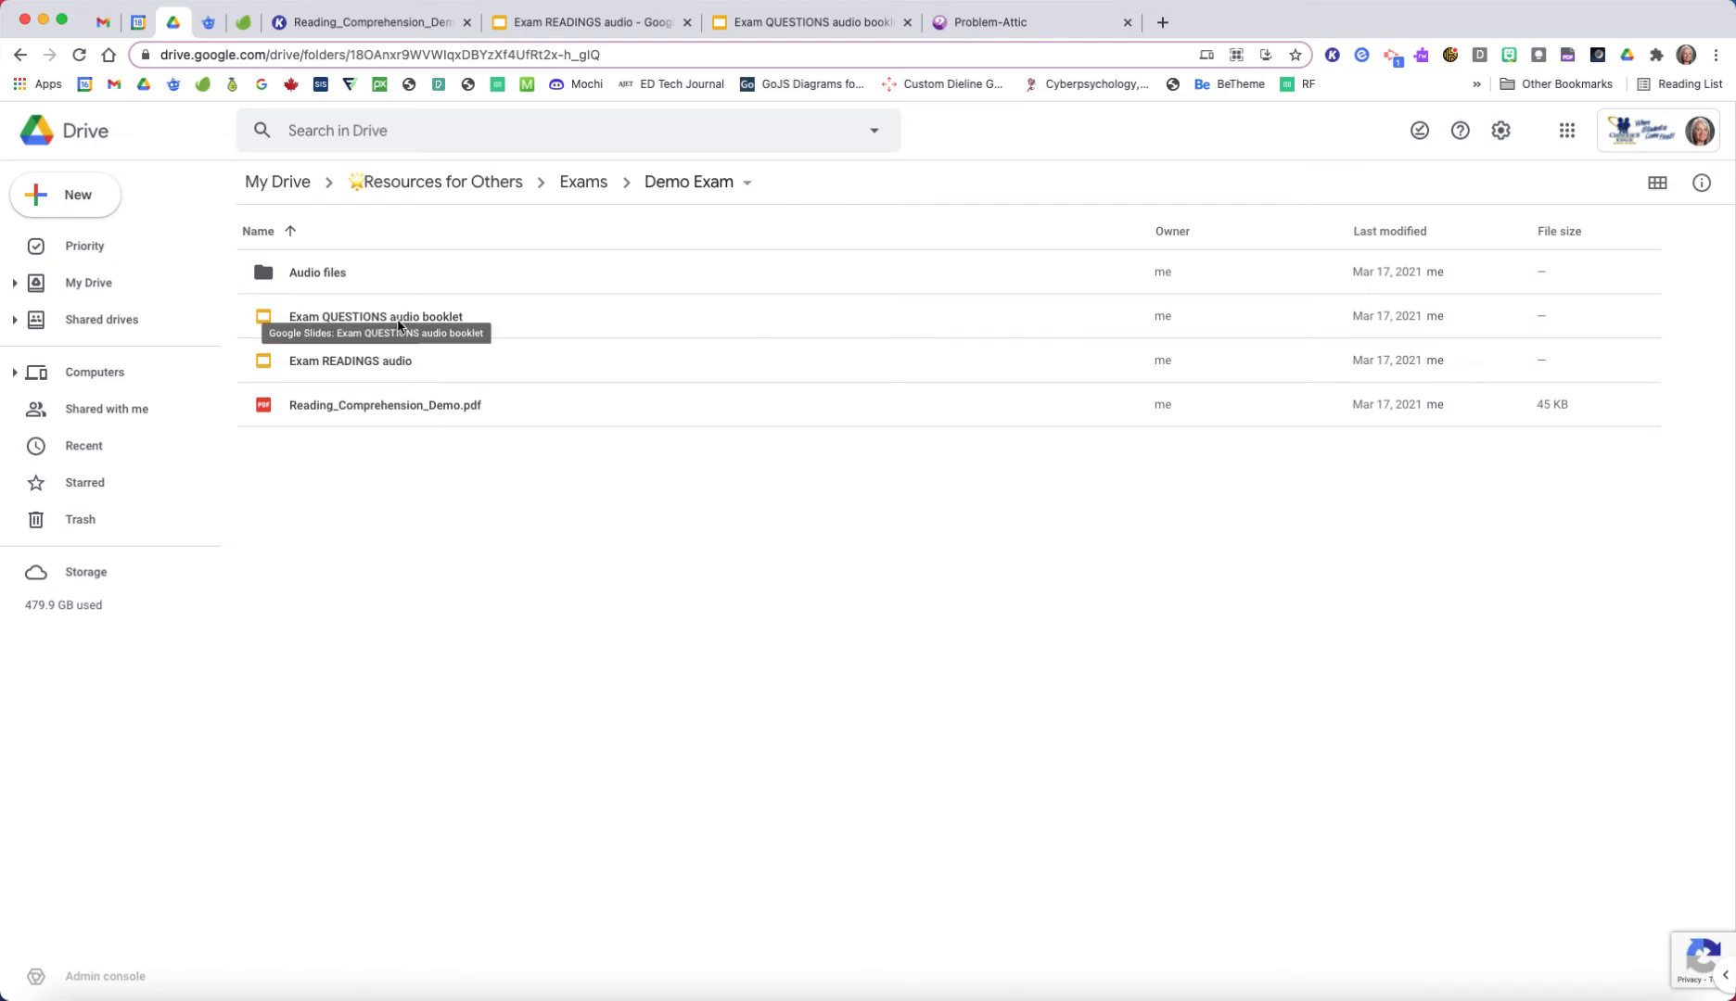
# Step: Examine the QUESTIONS and READINGS audio booklets, the passage and questions in Reading_Comprehension_Demo.pdf, and the Problem-Attic site
pyautogui.click(811, 20)
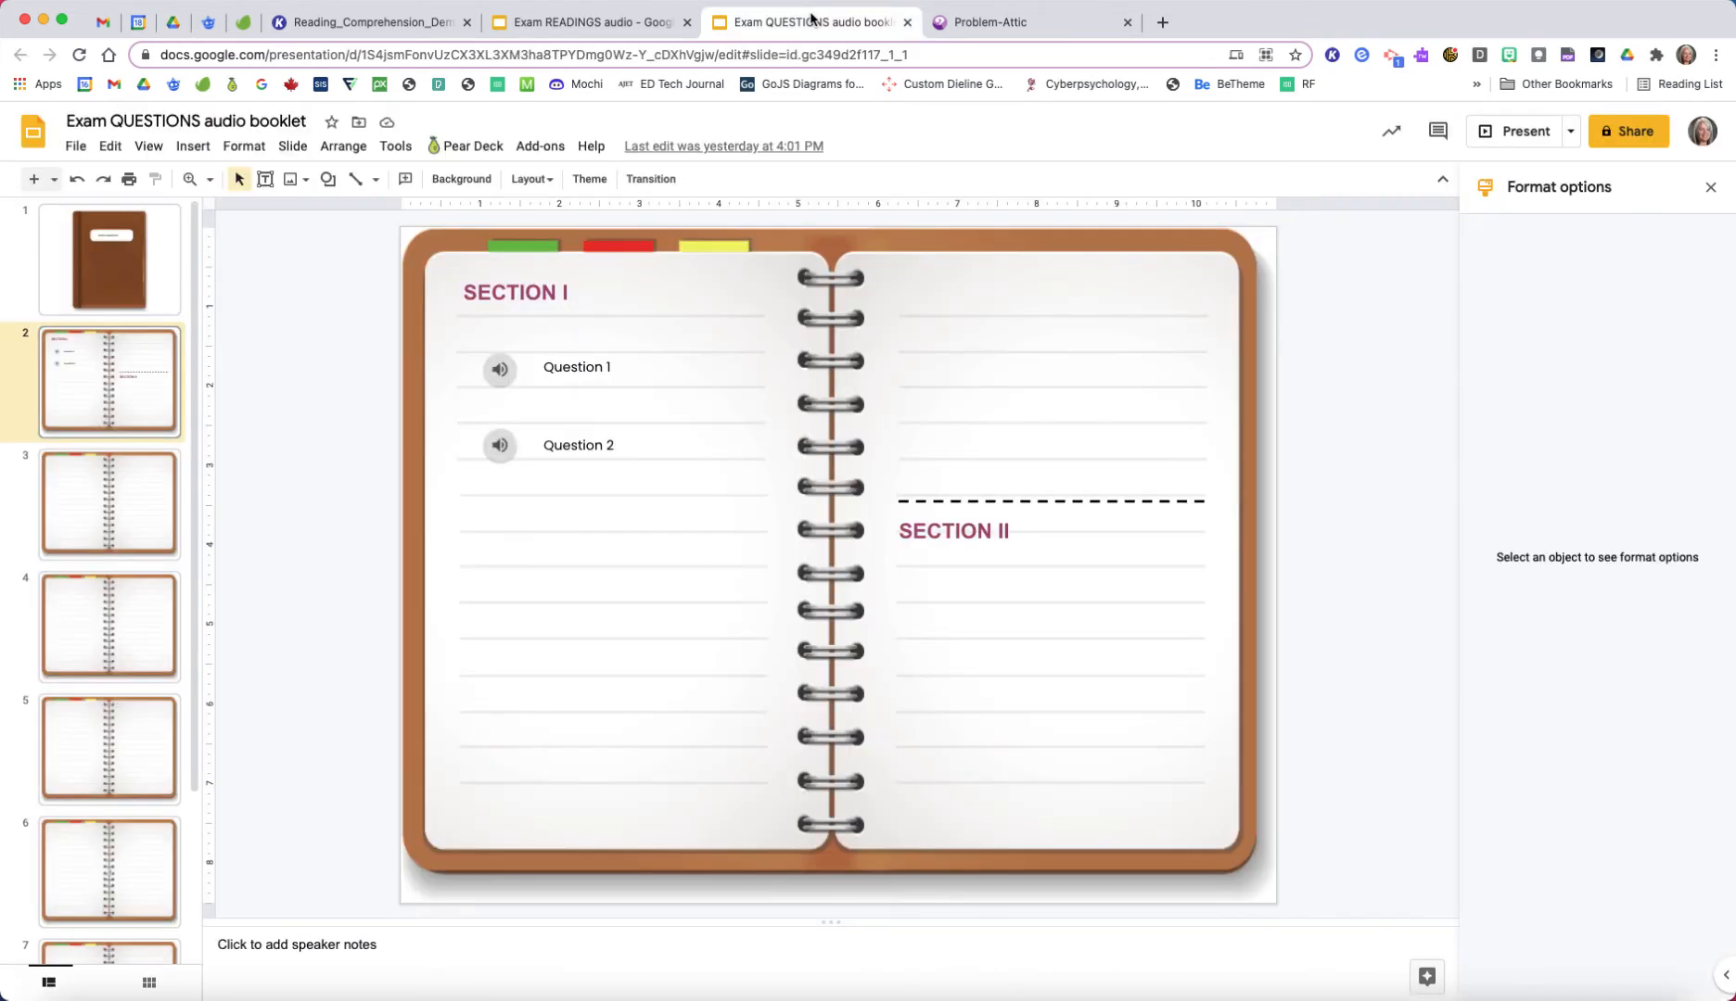
pyautogui.click(597, 23)
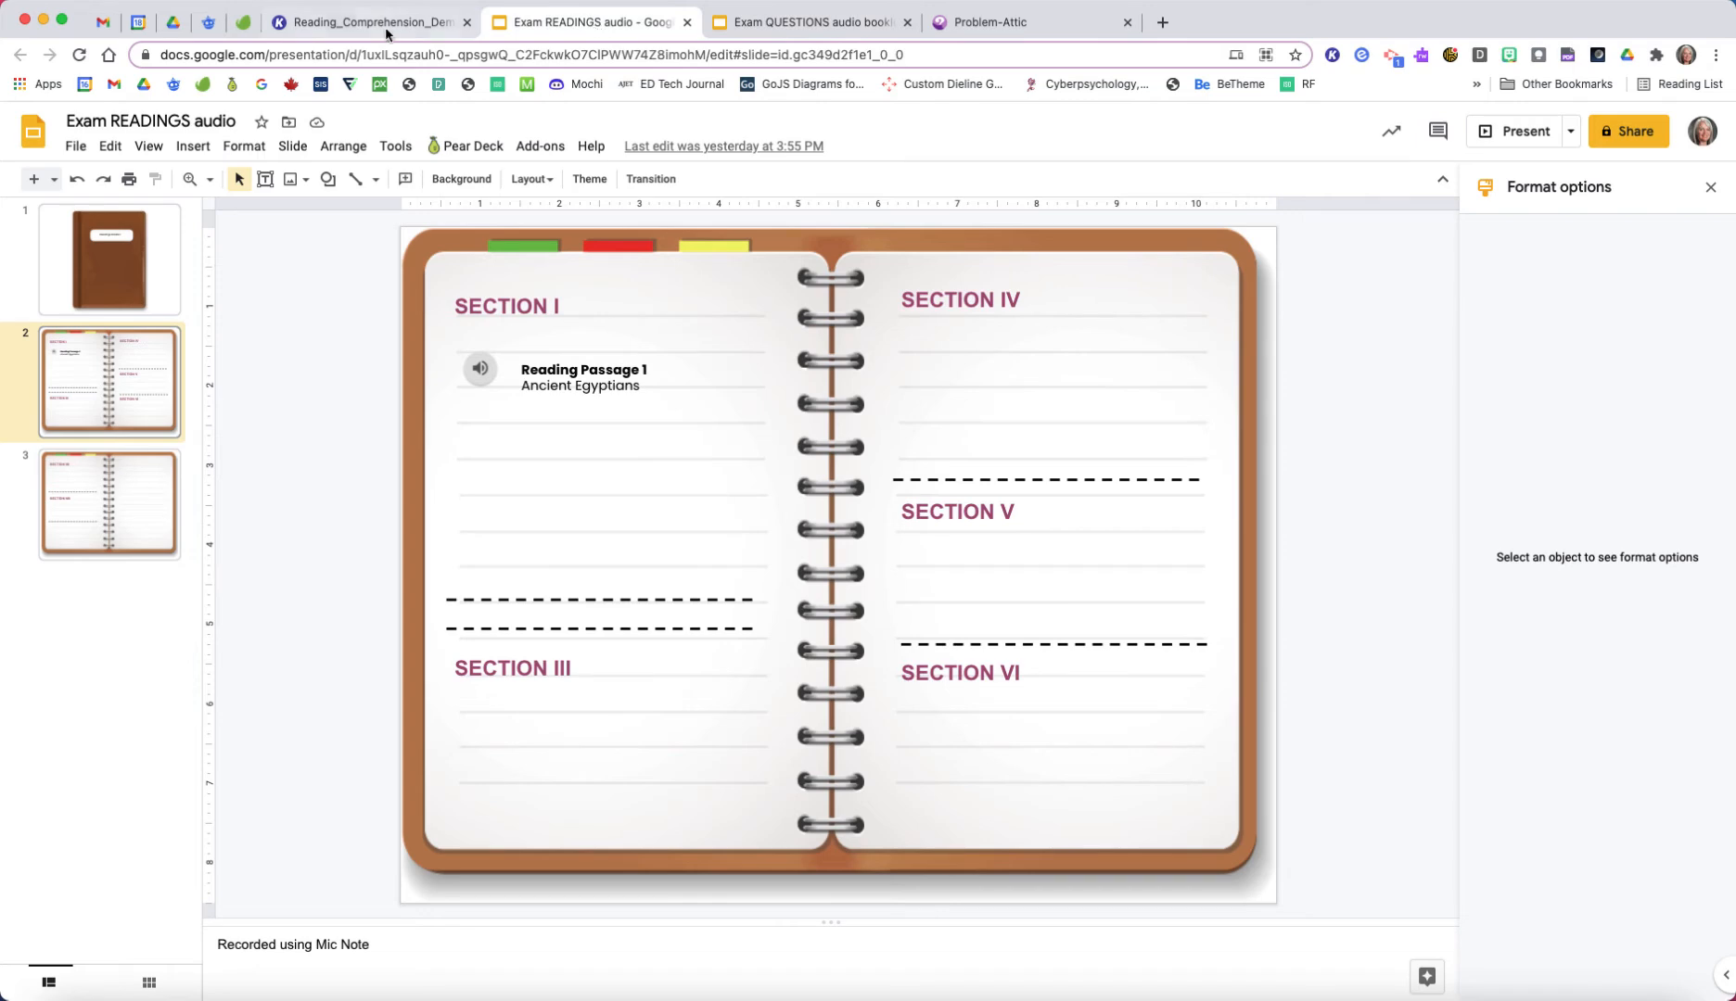
pyautogui.click(355, 24)
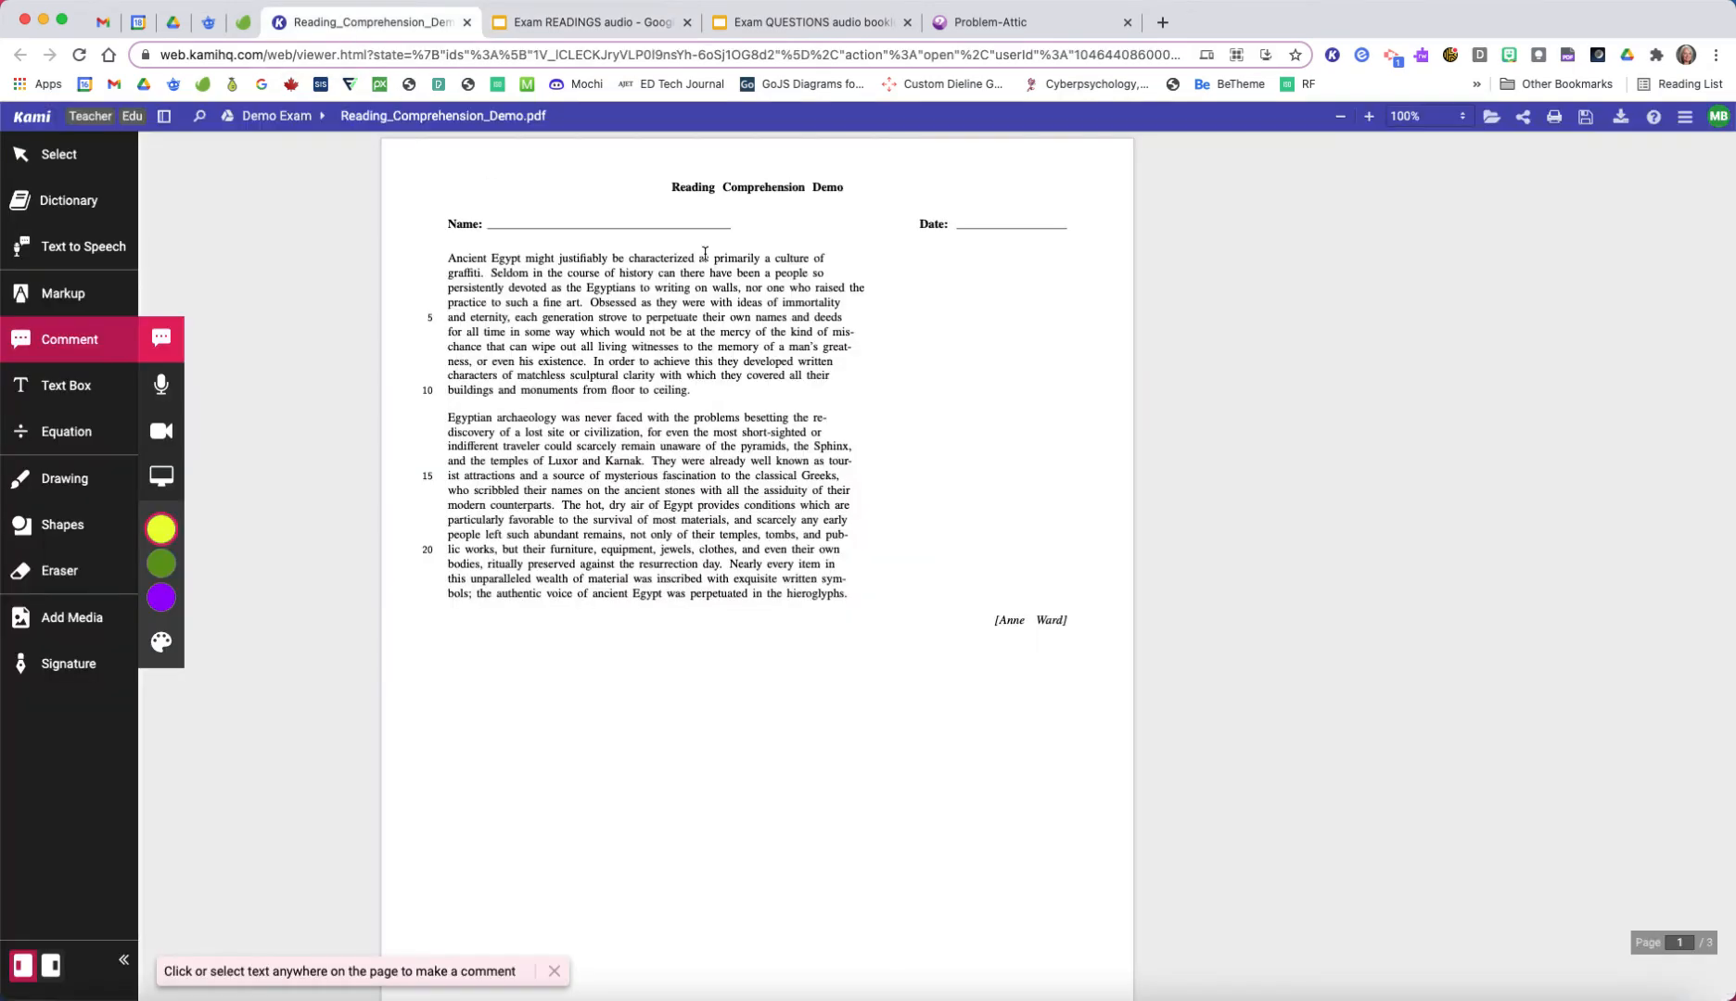
pyautogui.scroll(-8, 808, 364)
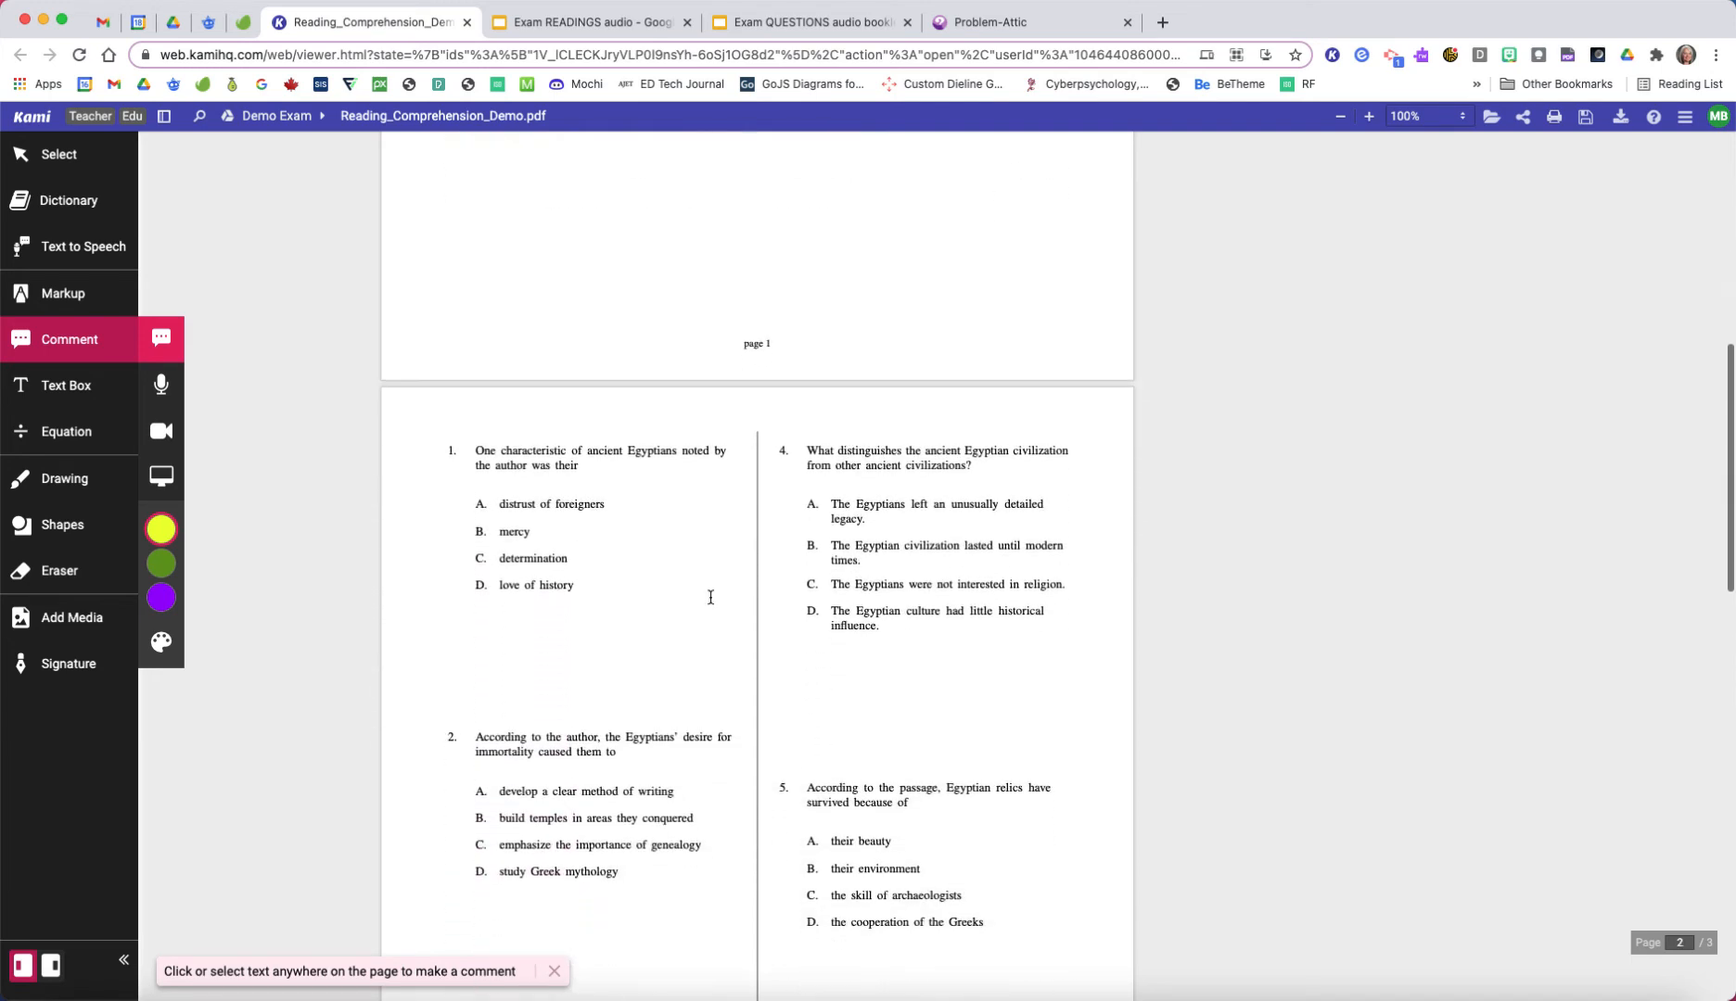
pyautogui.scroll(5, 820, 584)
pyautogui.scroll(6, 824, 579)
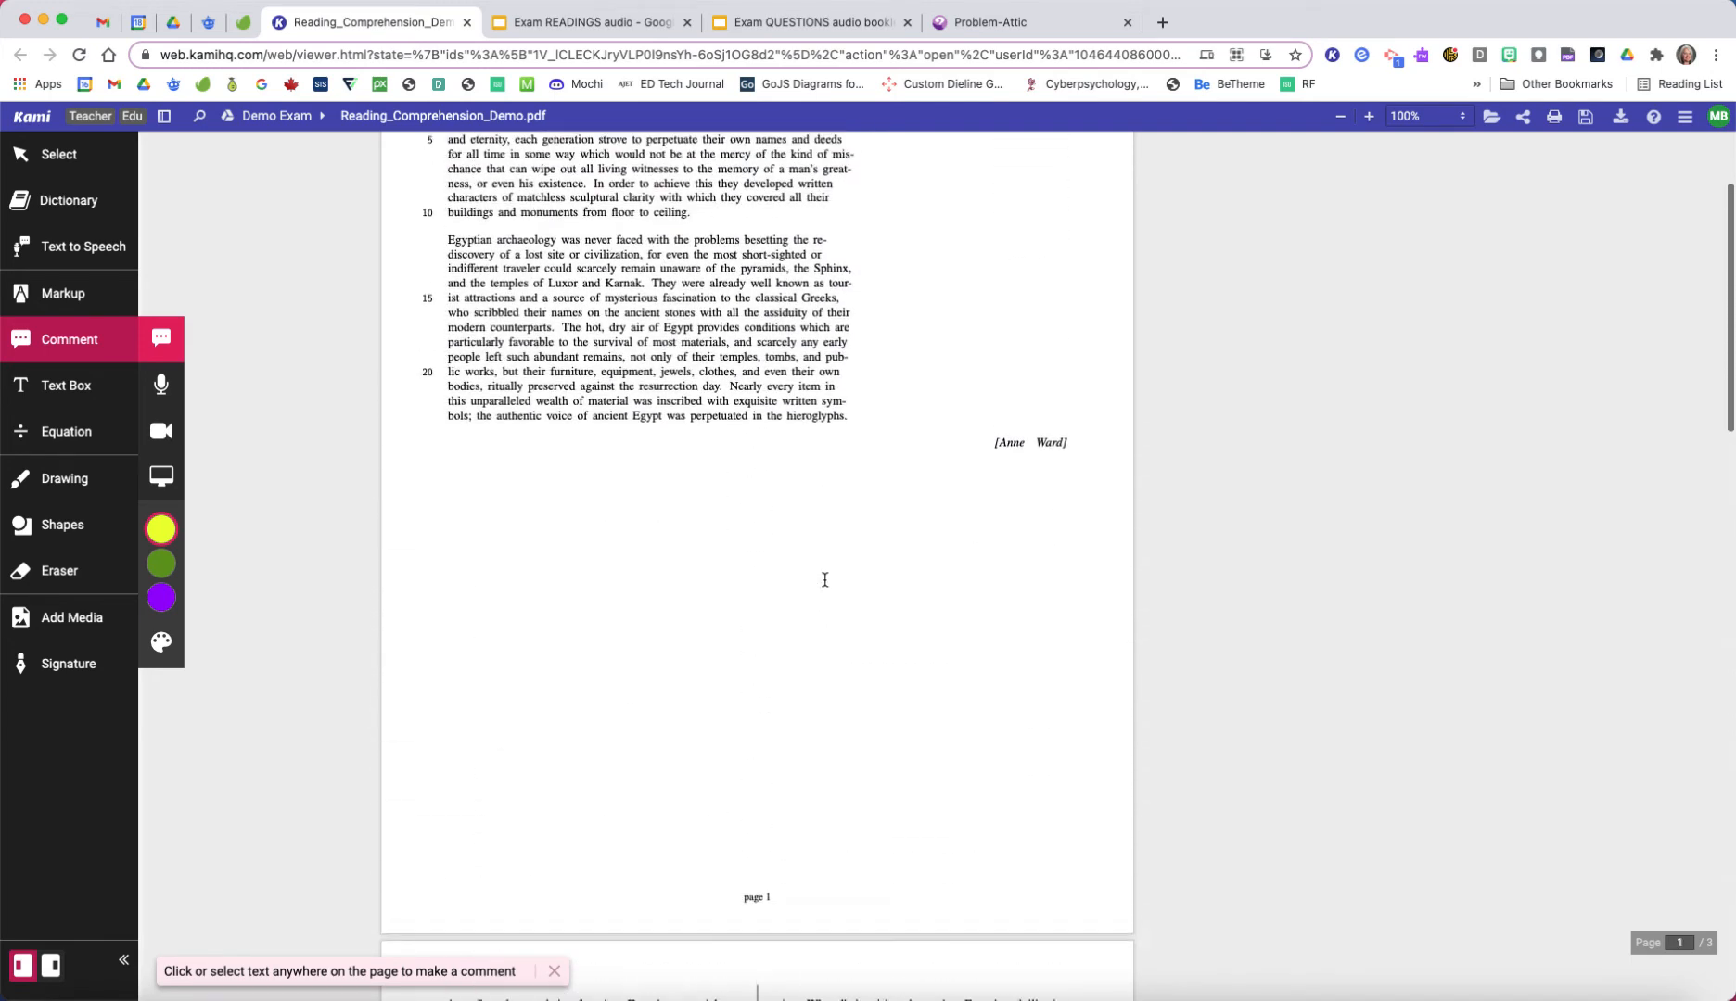
pyautogui.click(1042, 26)
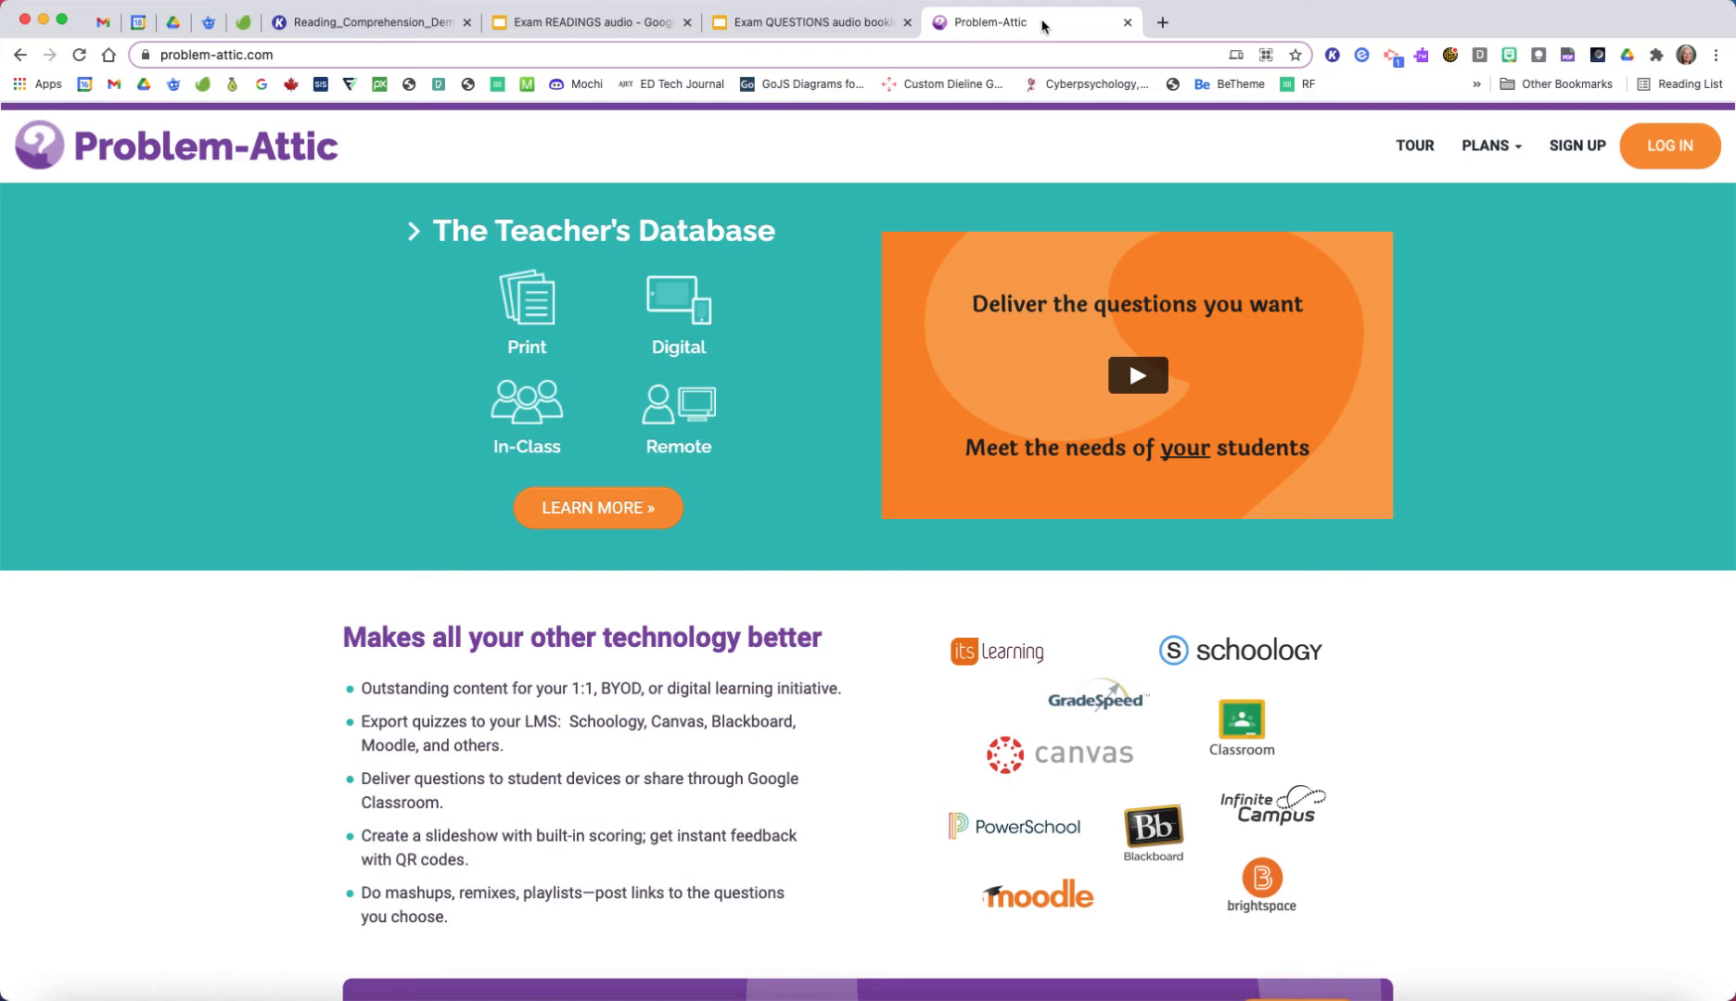
pyautogui.click(350, 23)
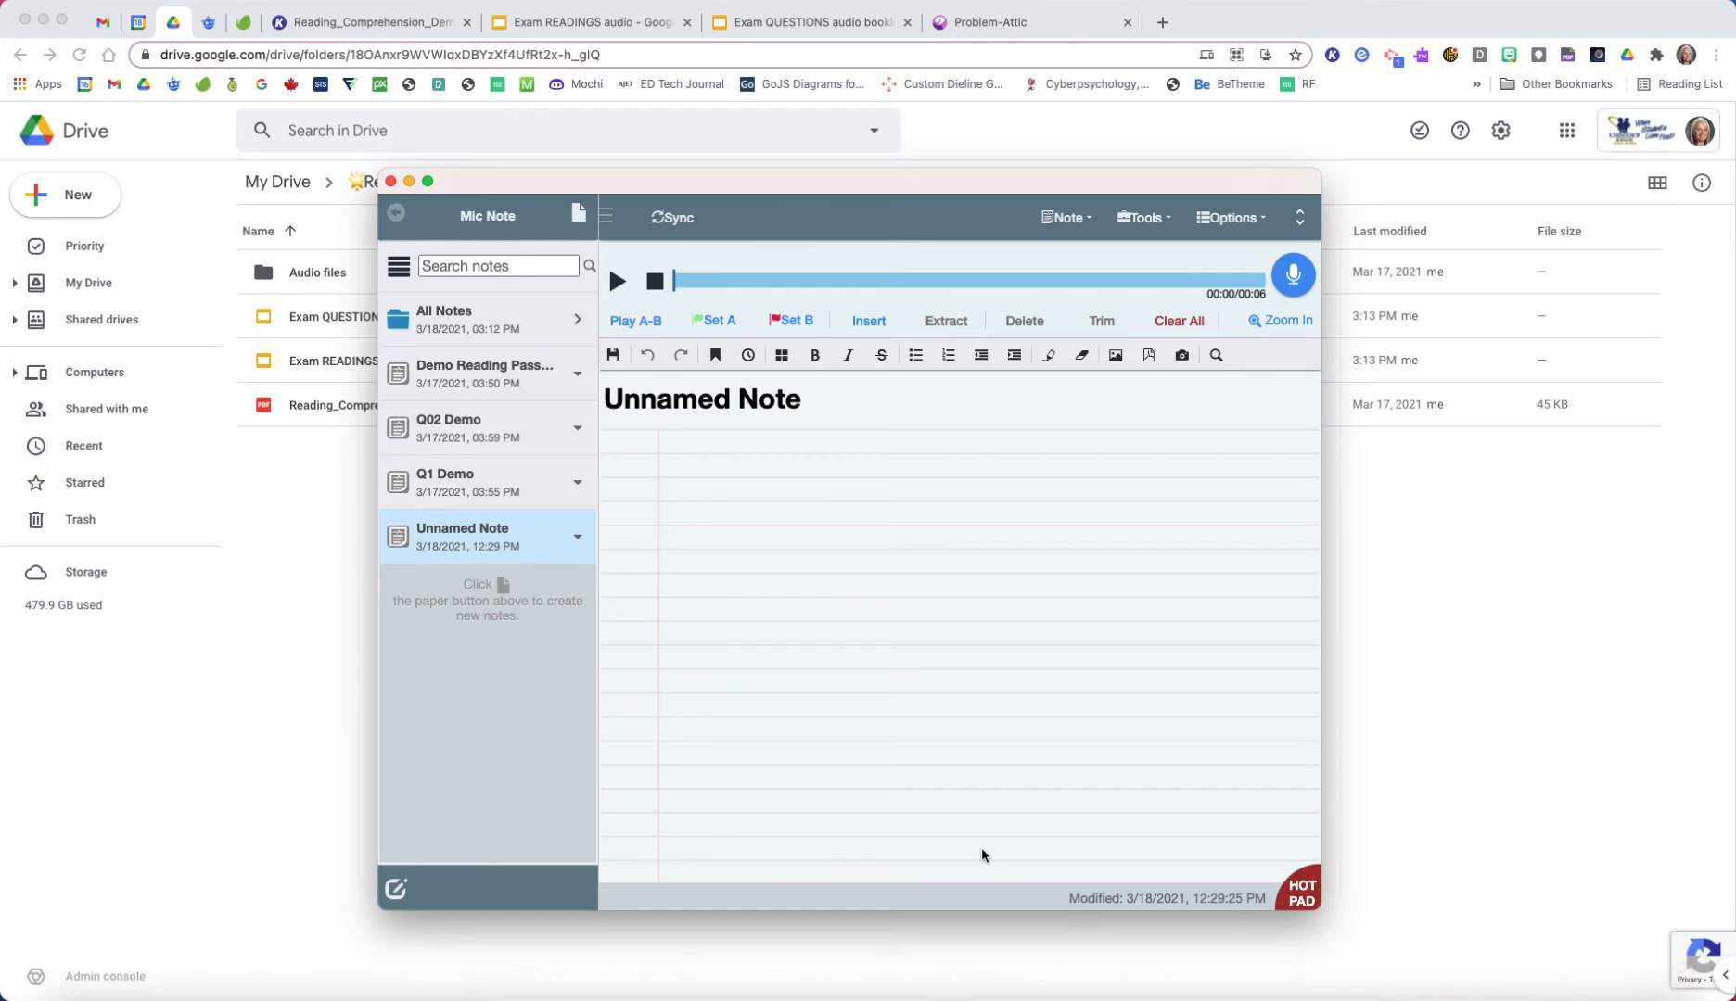
# Step: Delete Unnamed Note in Mic Note and try to delete the Q1 Demo note
pyautogui.click(577, 538)
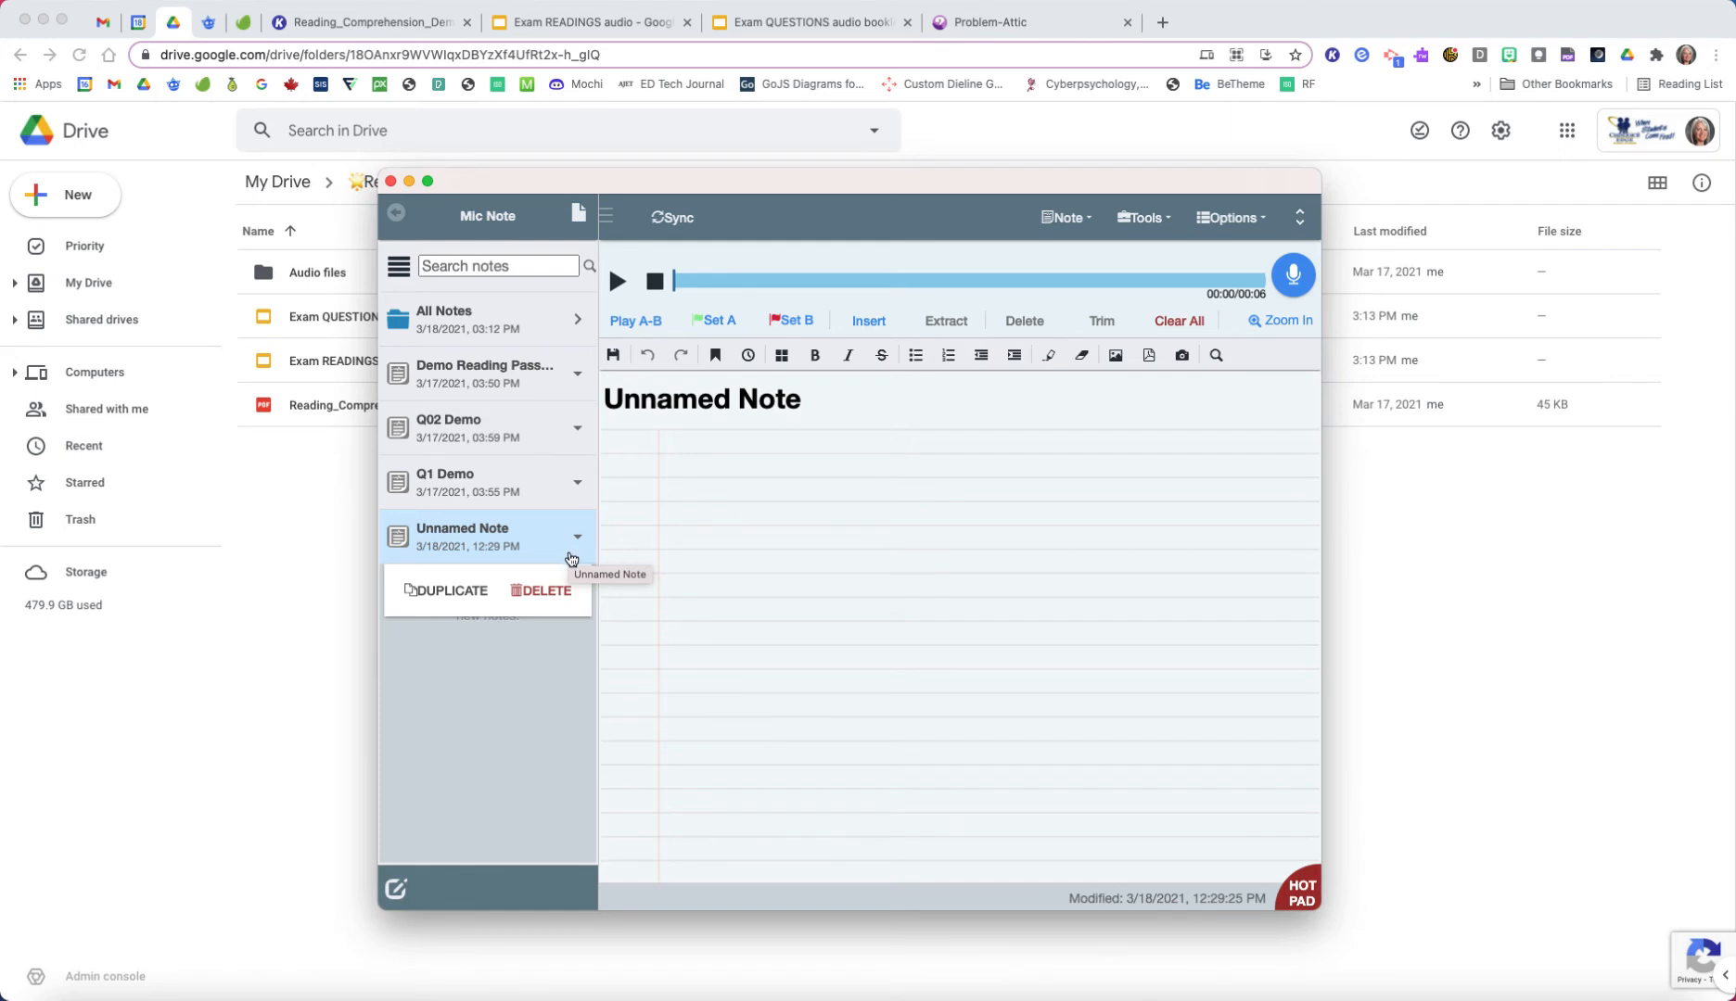
pyautogui.click(536, 590)
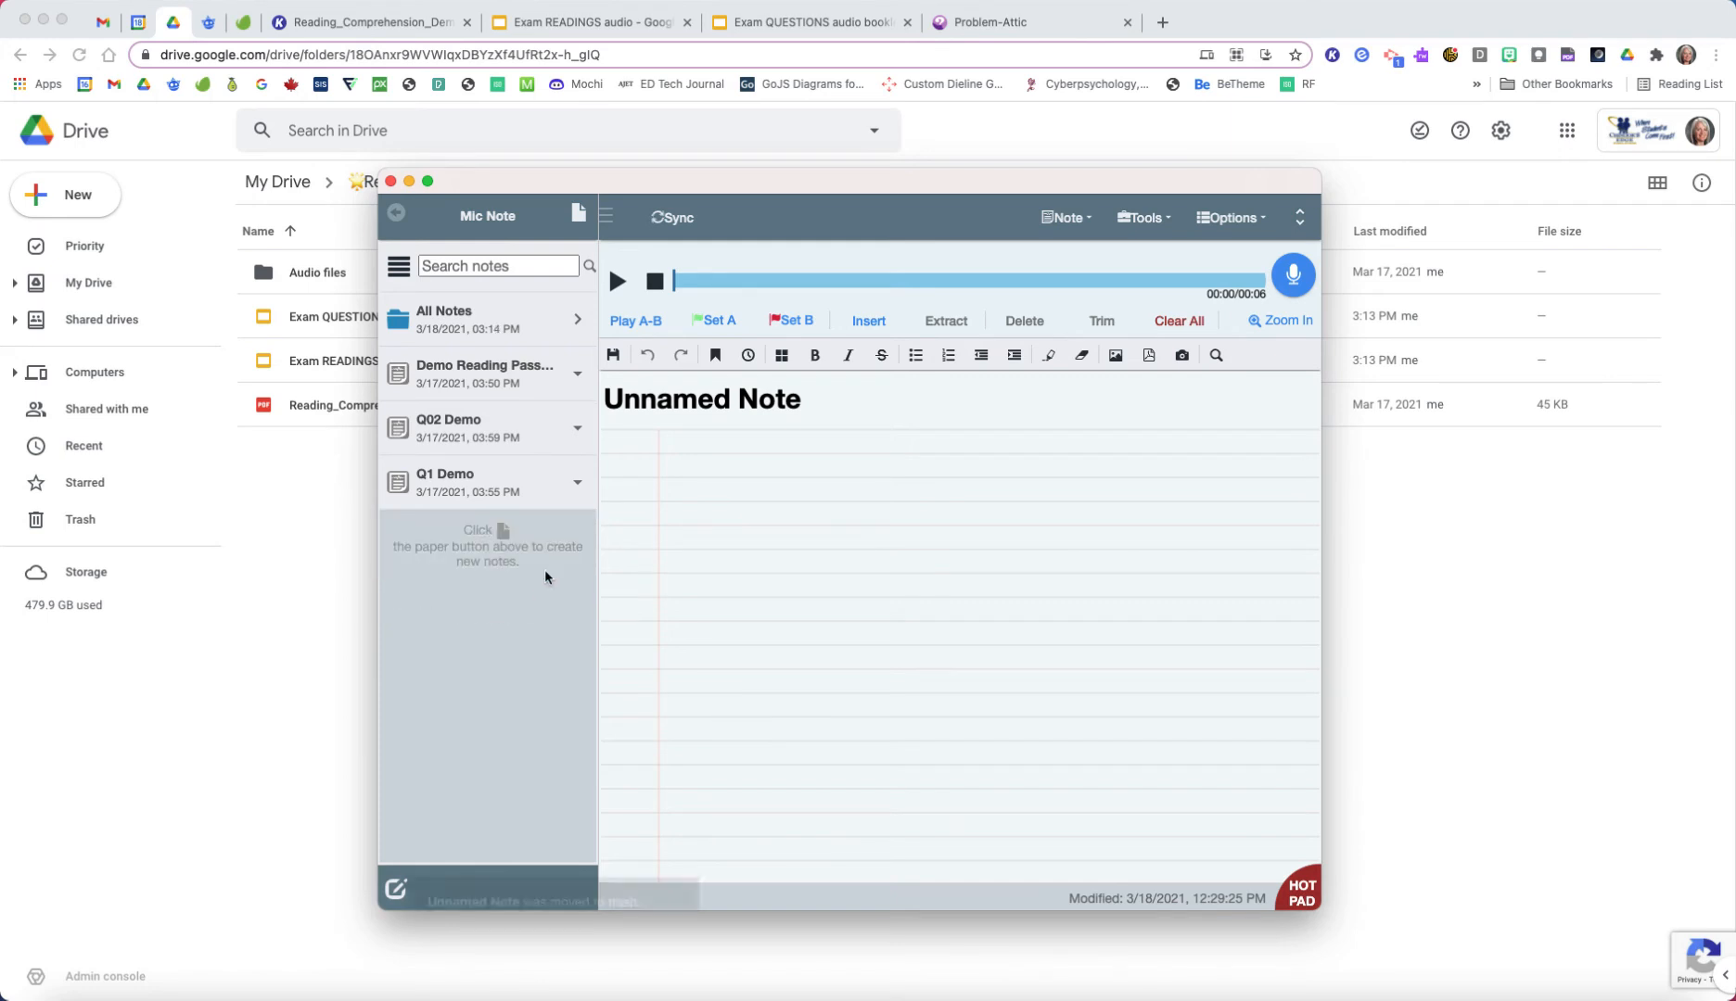
pyautogui.click(577, 482)
pyautogui.click(553, 544)
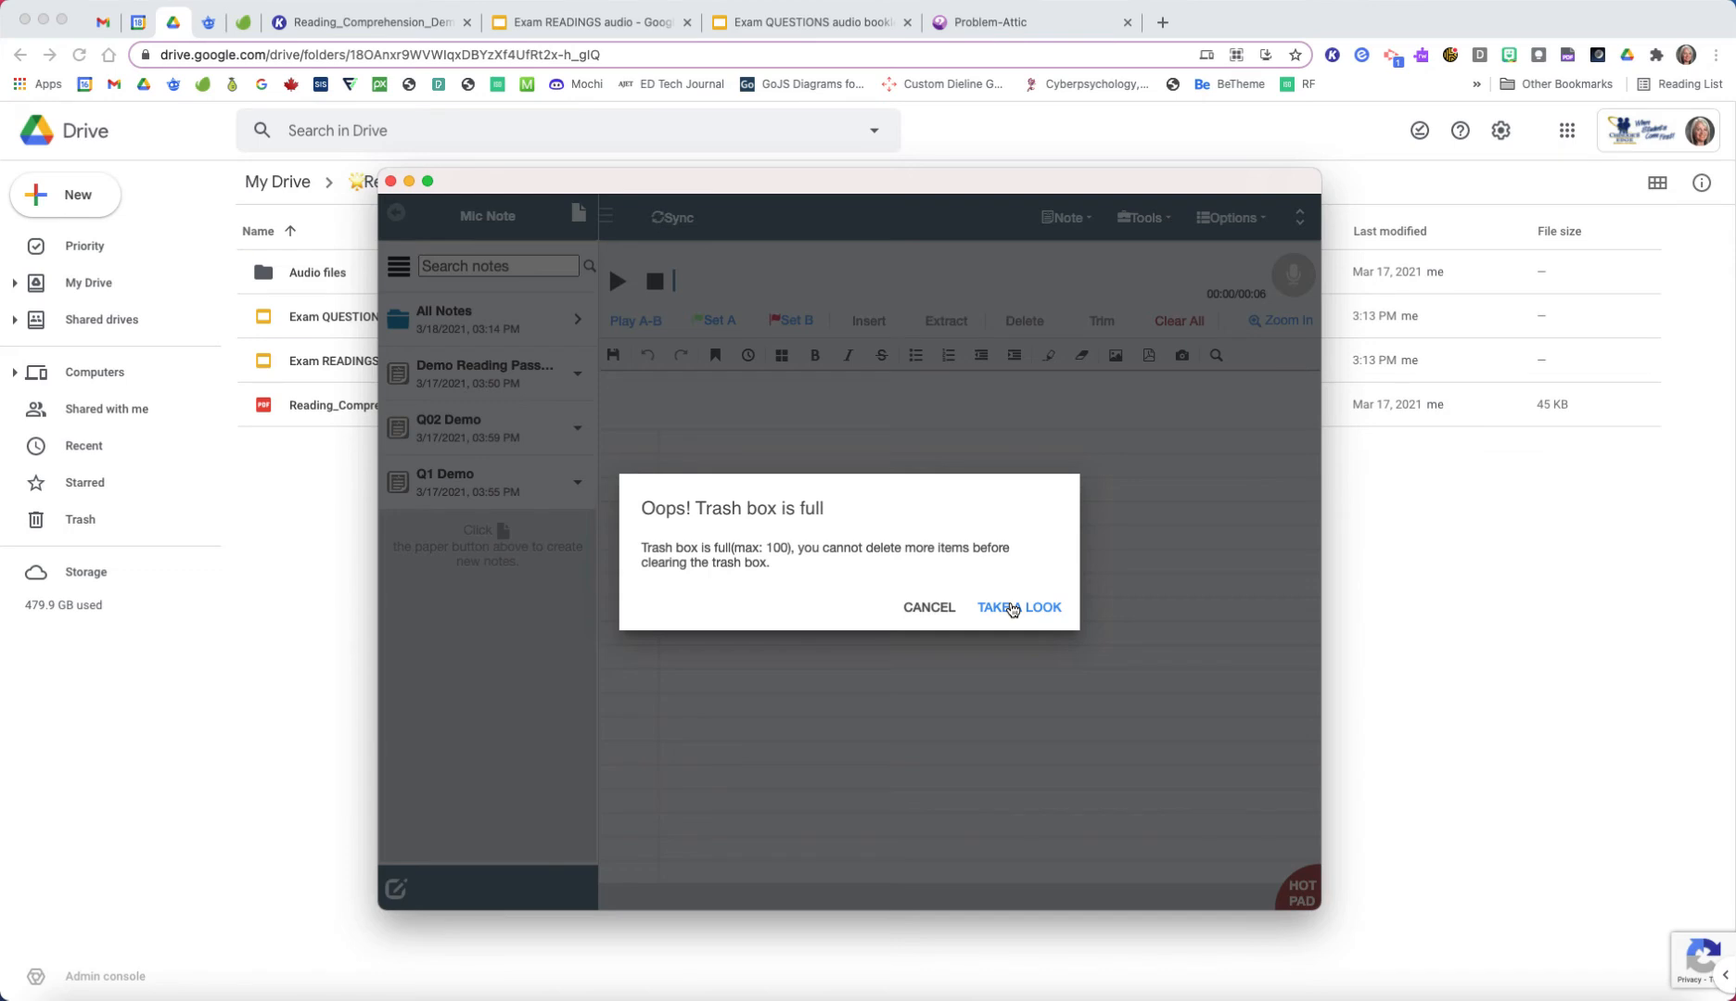
# Step: Open Mic Note's Trash Box and permanently erase all the items in it
pyautogui.click(1011, 609)
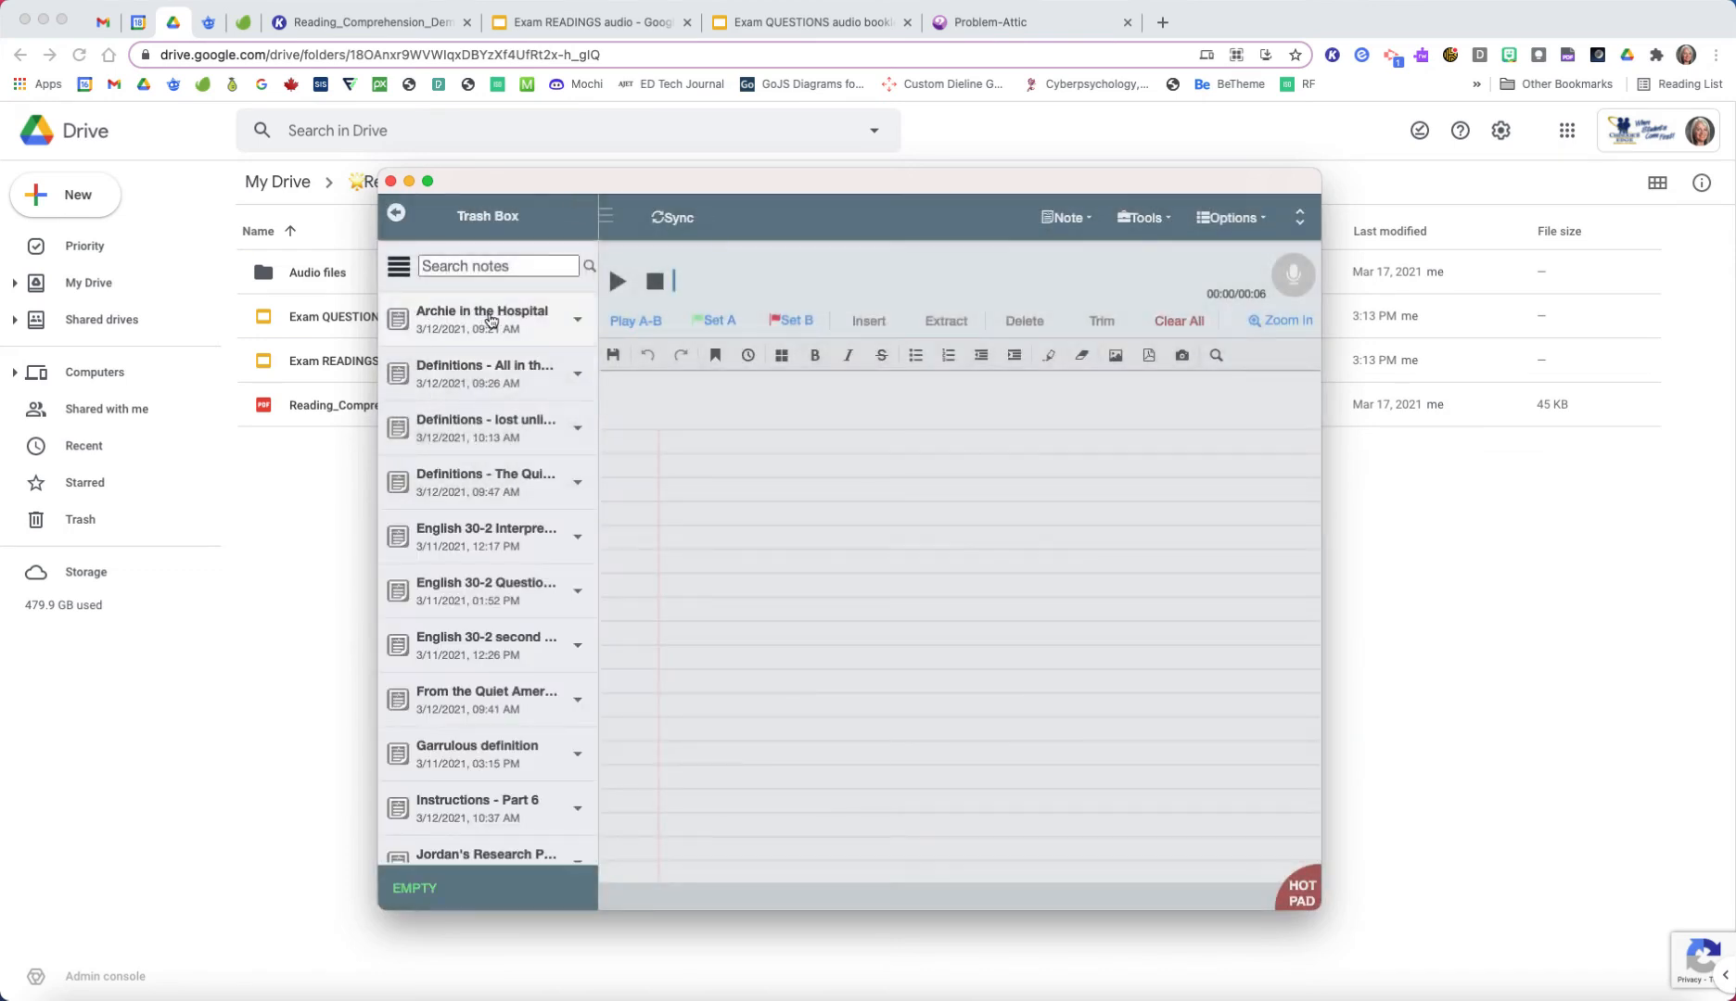
pyautogui.click(1092, 222)
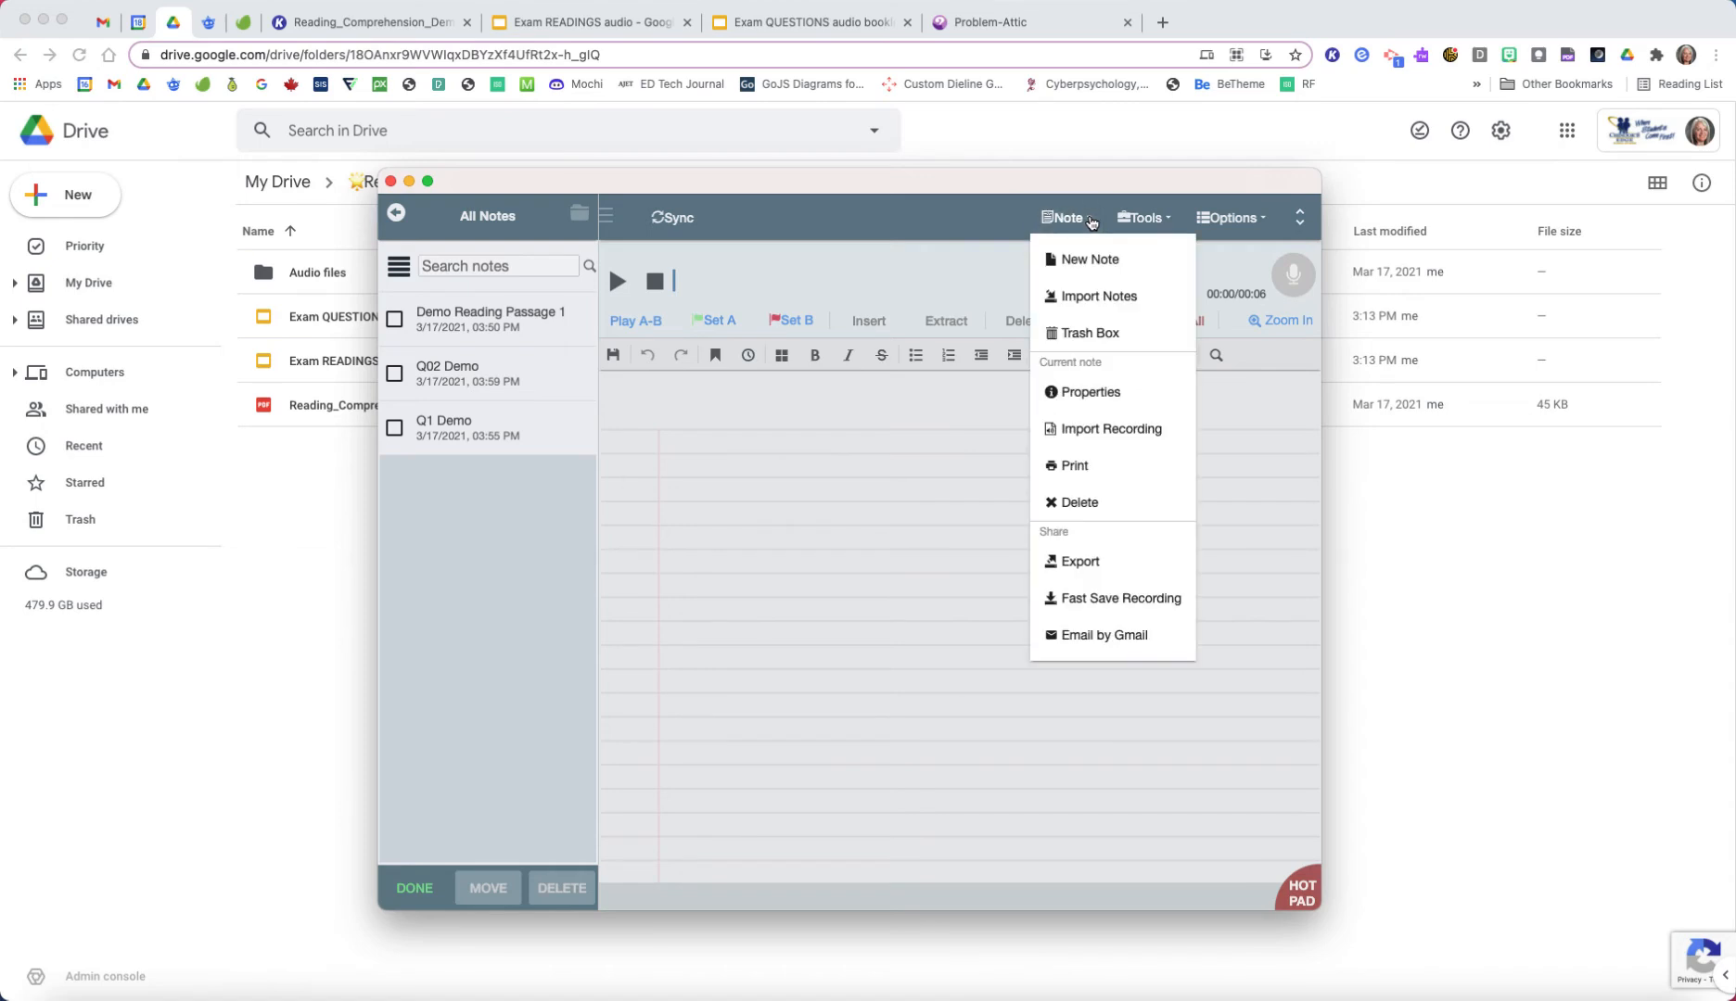
pyautogui.click(1089, 333)
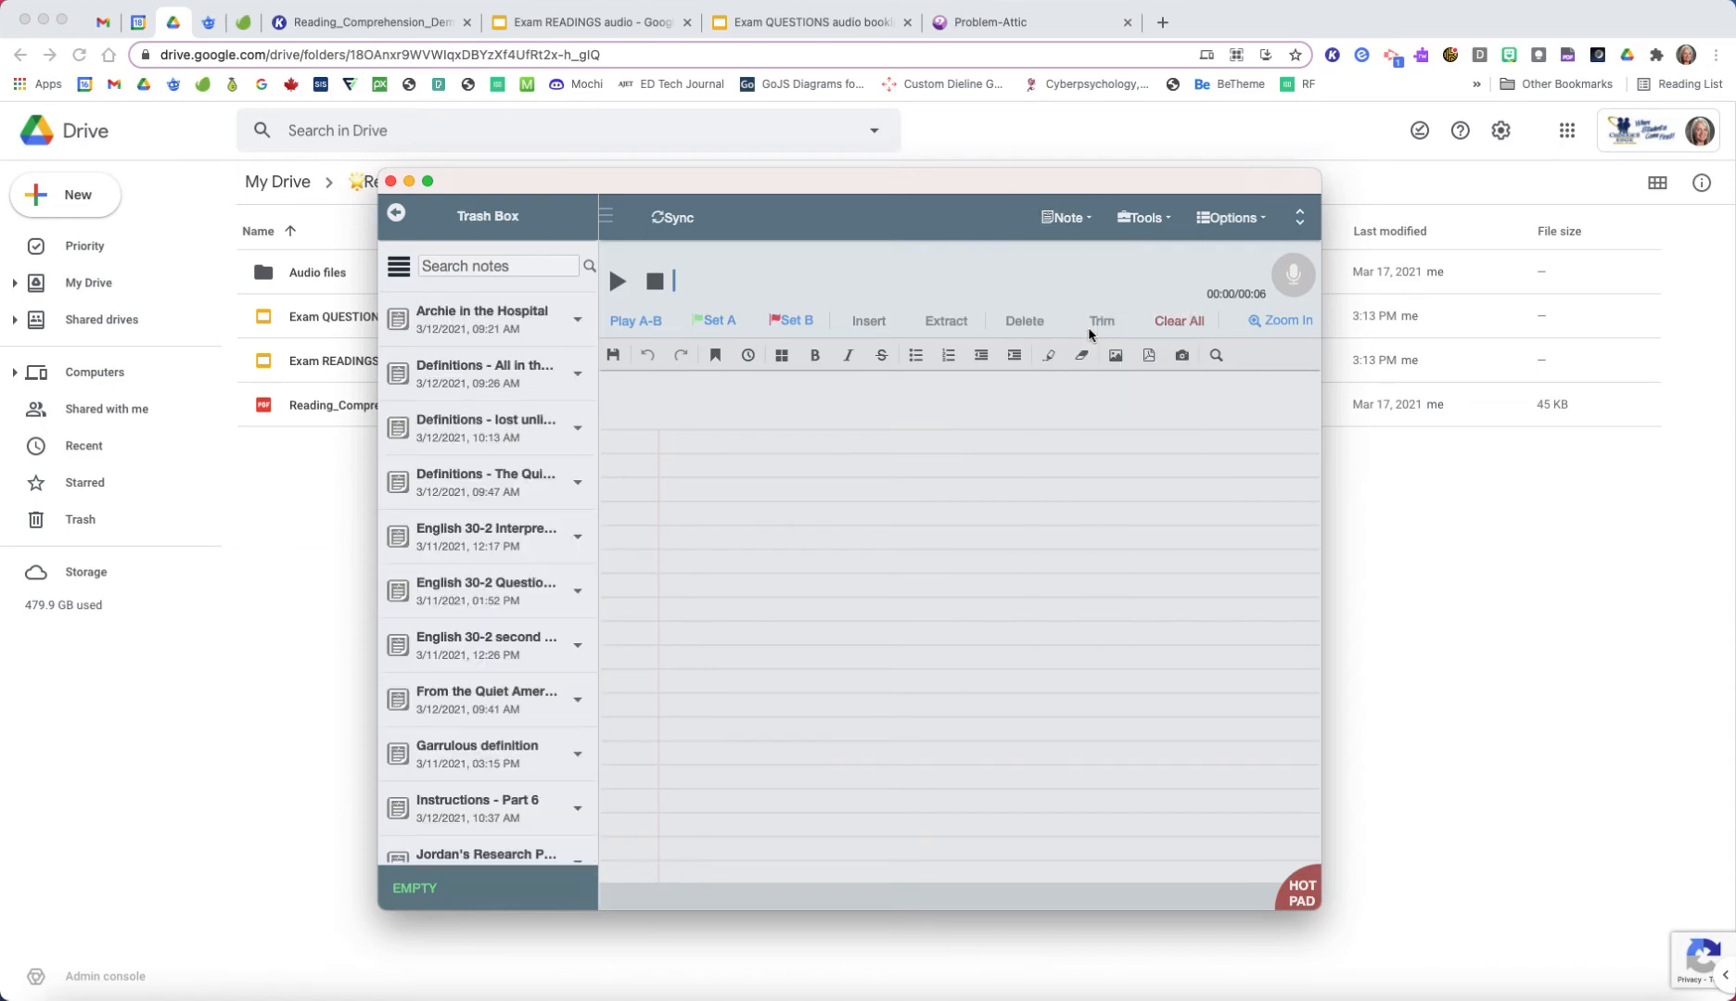
pyautogui.click(421, 890)
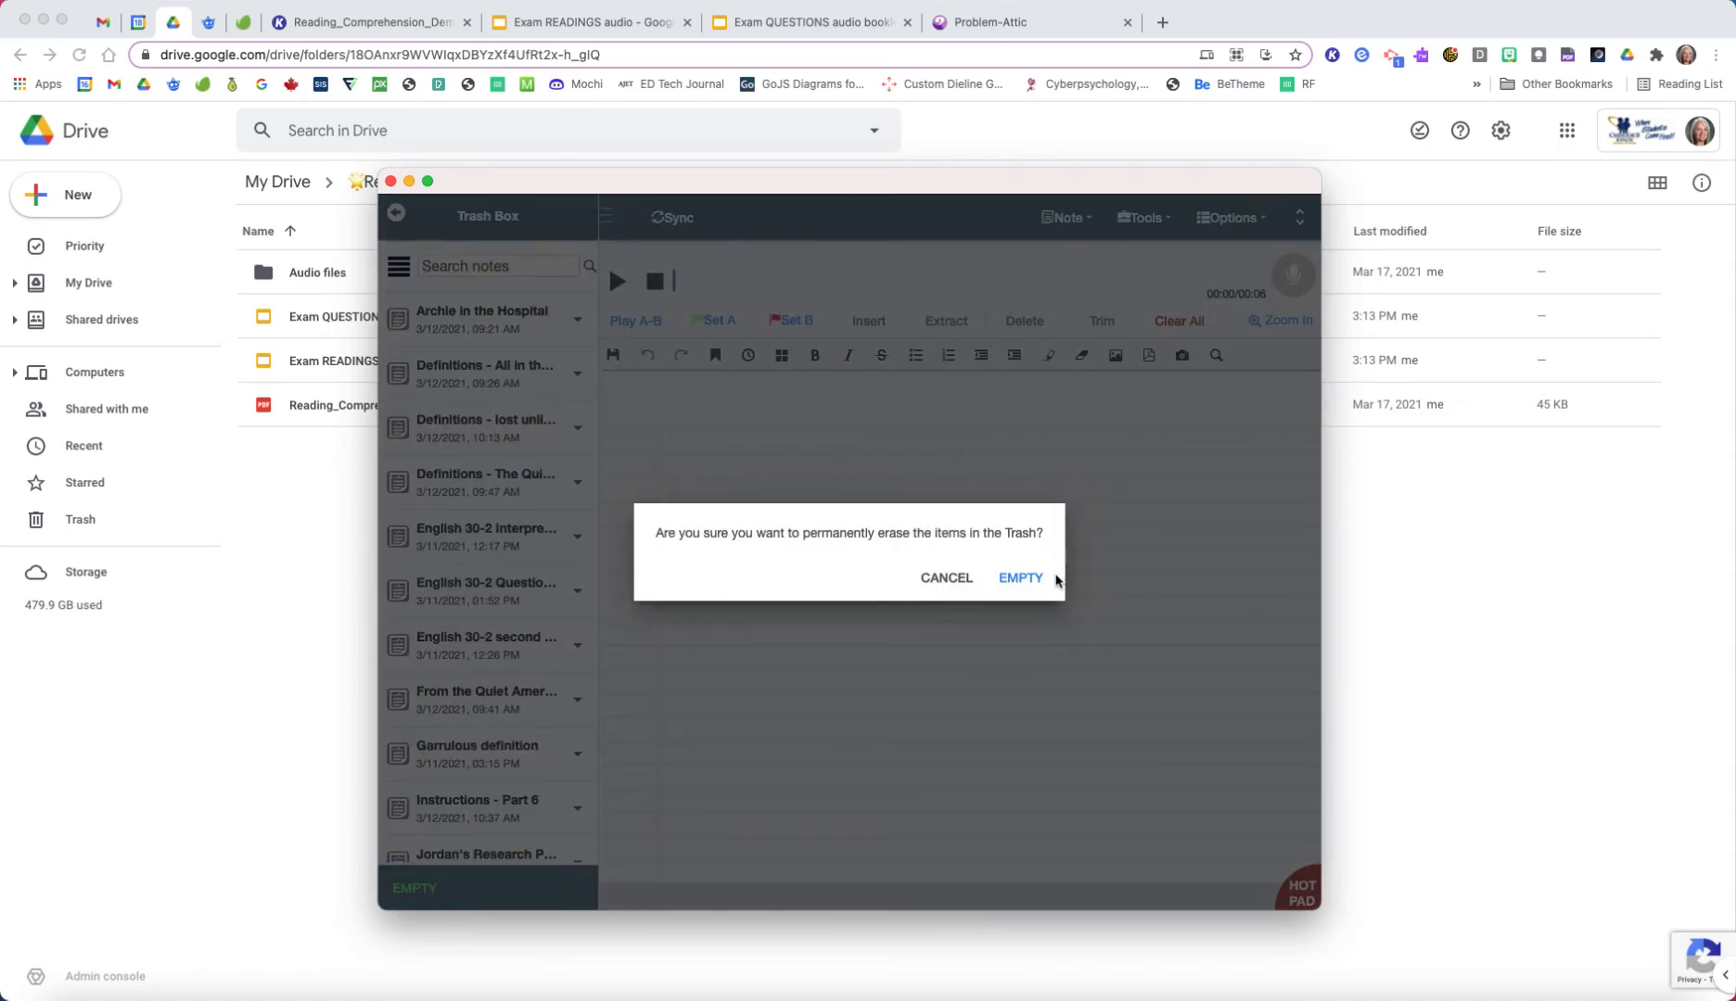
pyautogui.click(1013, 577)
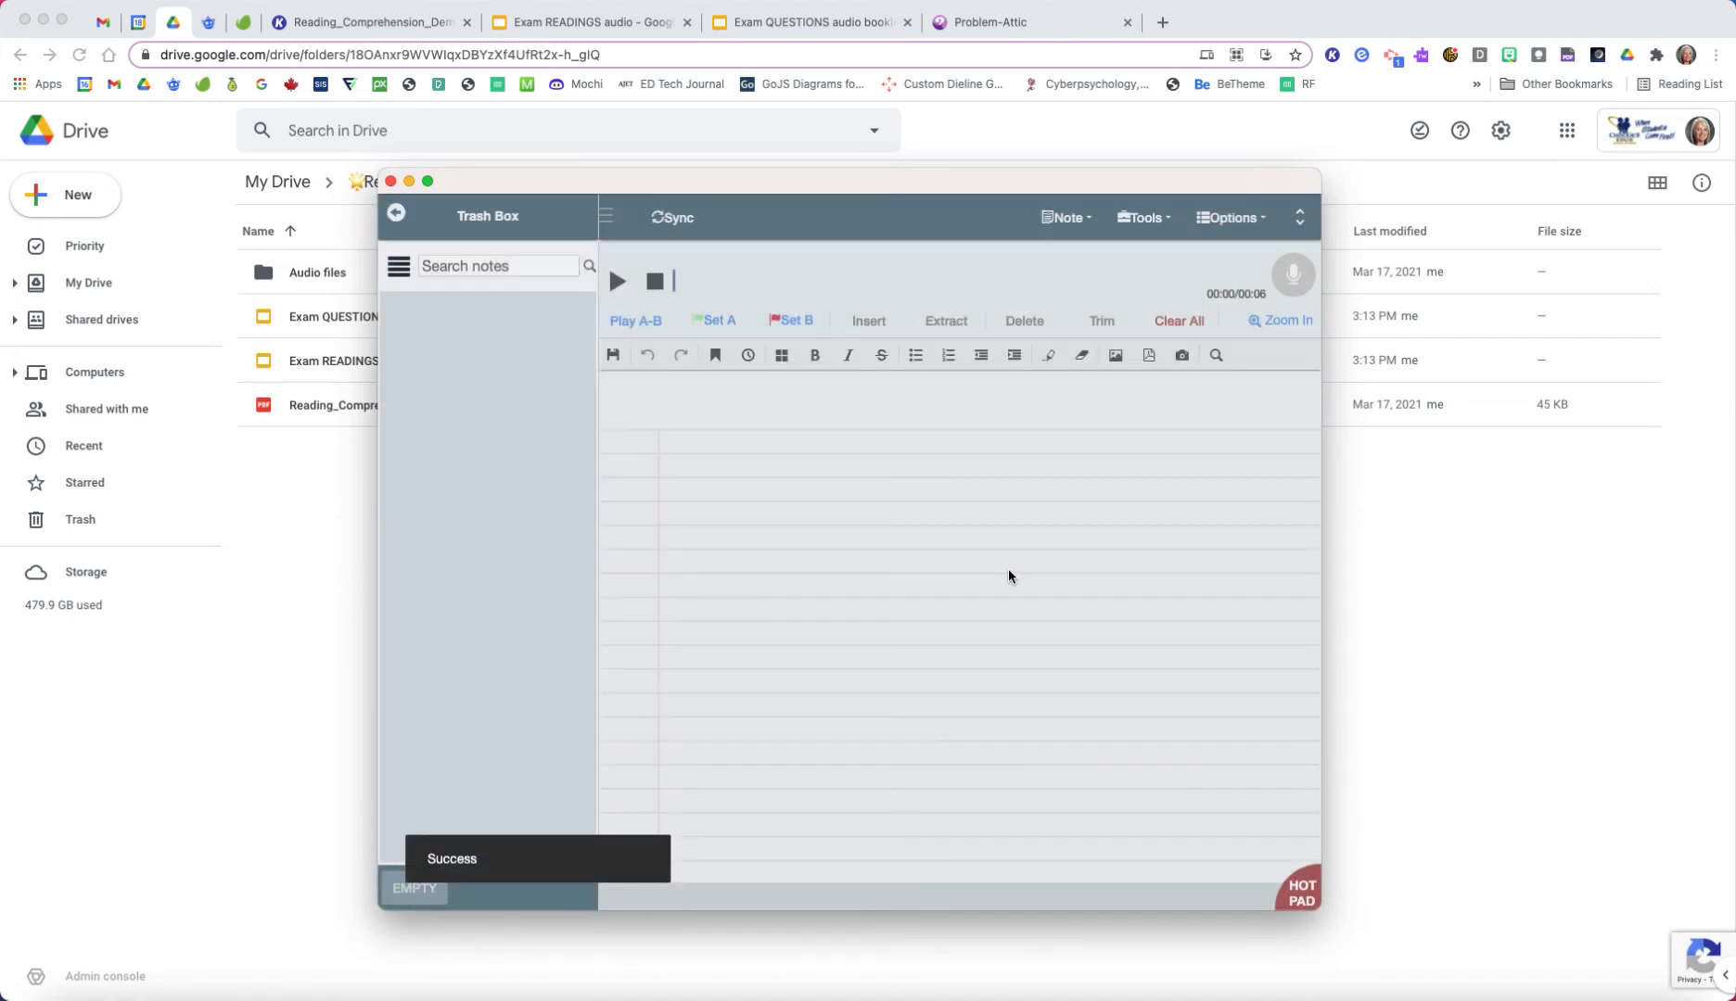
# Step: Return to the notes list and delete the Q1 Demo, Q02 Demo and Demo Reading Passage 1 notes
pyautogui.click(394, 215)
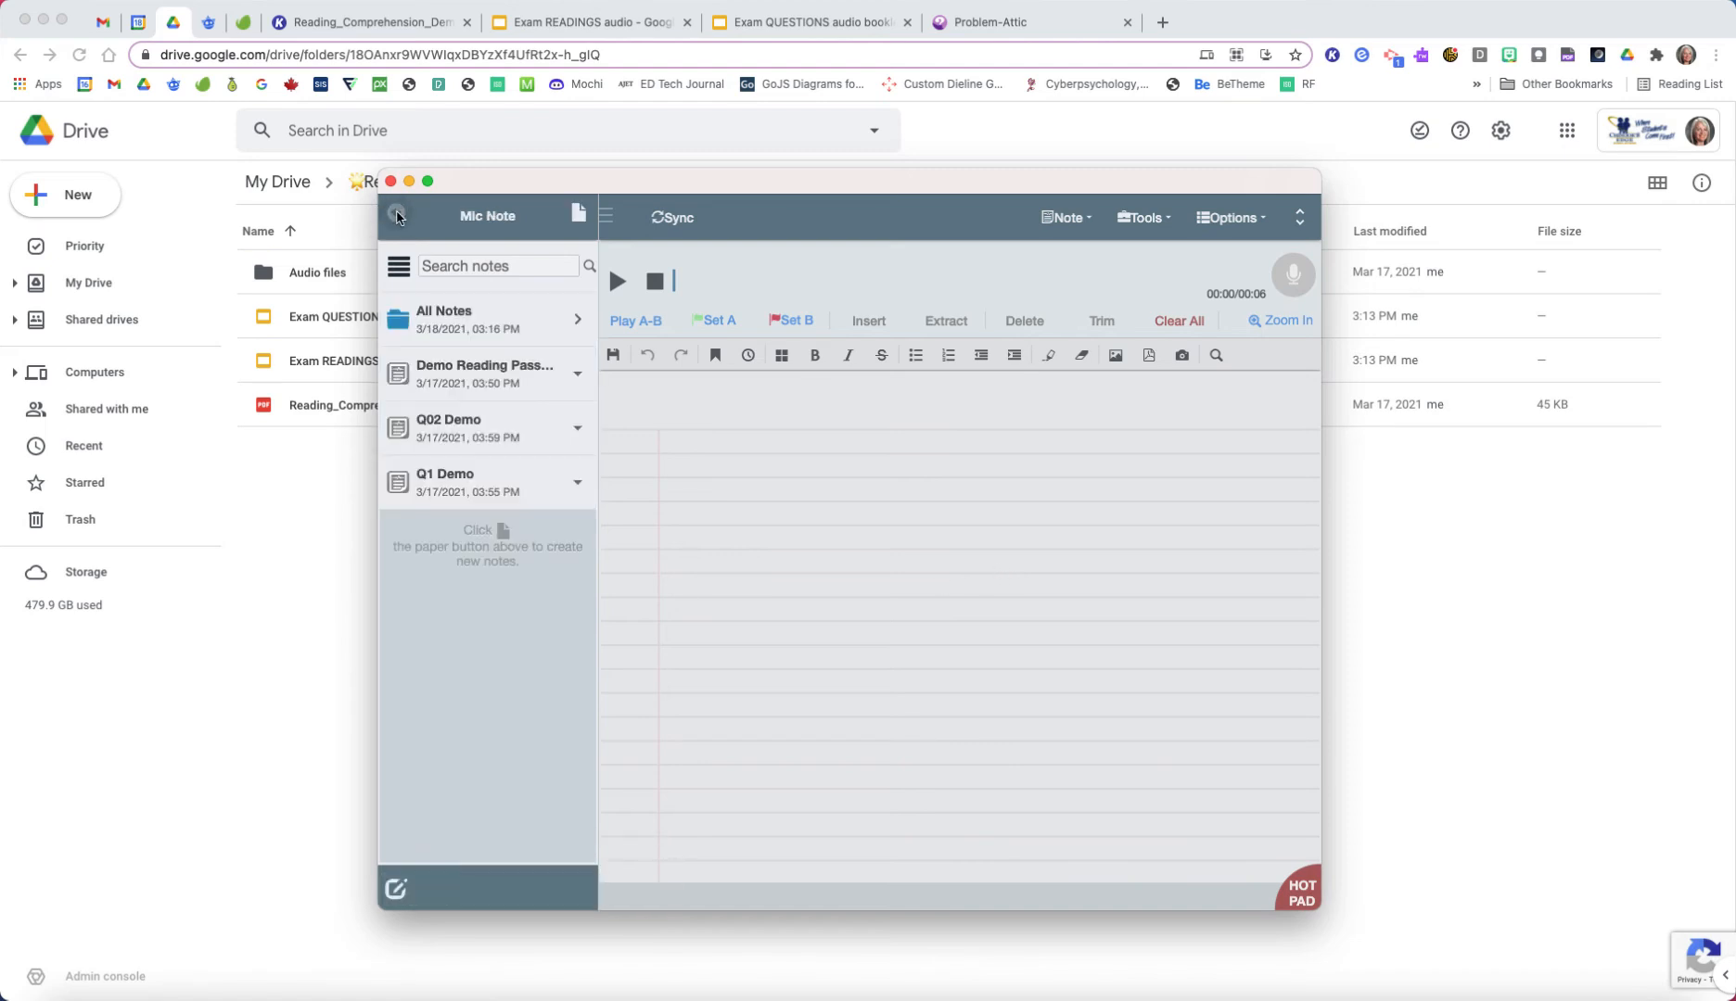
pyautogui.click(577, 482)
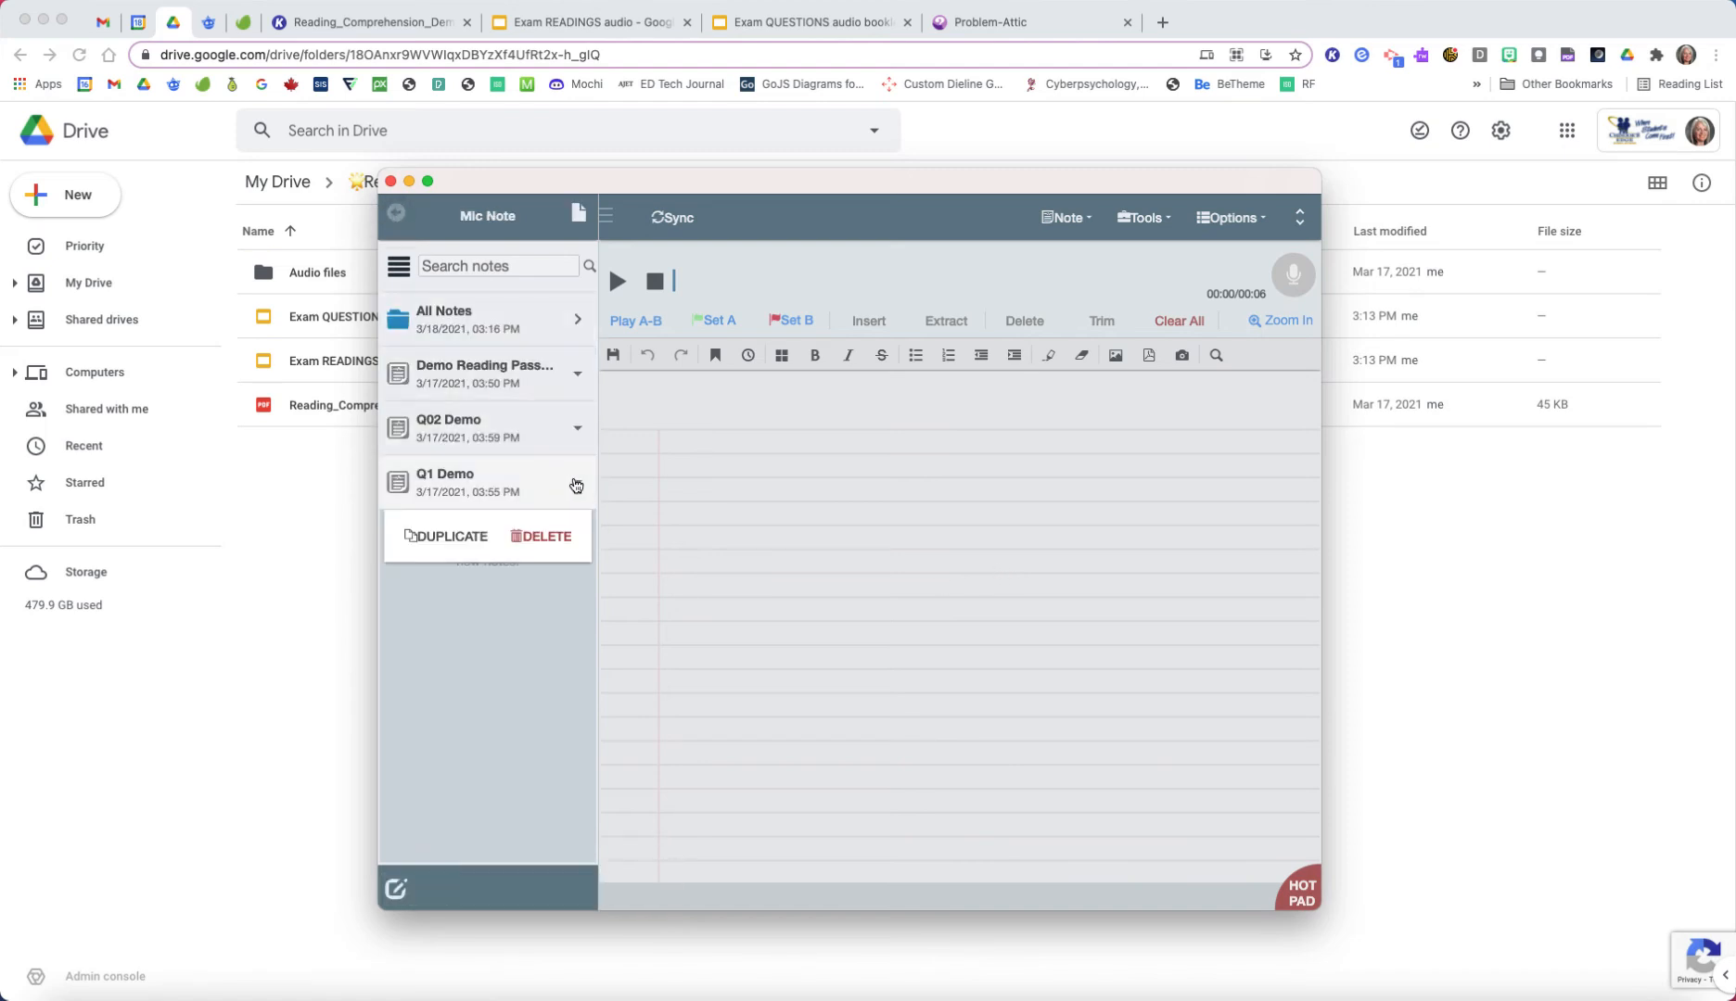
pyautogui.click(542, 537)
pyautogui.click(577, 428)
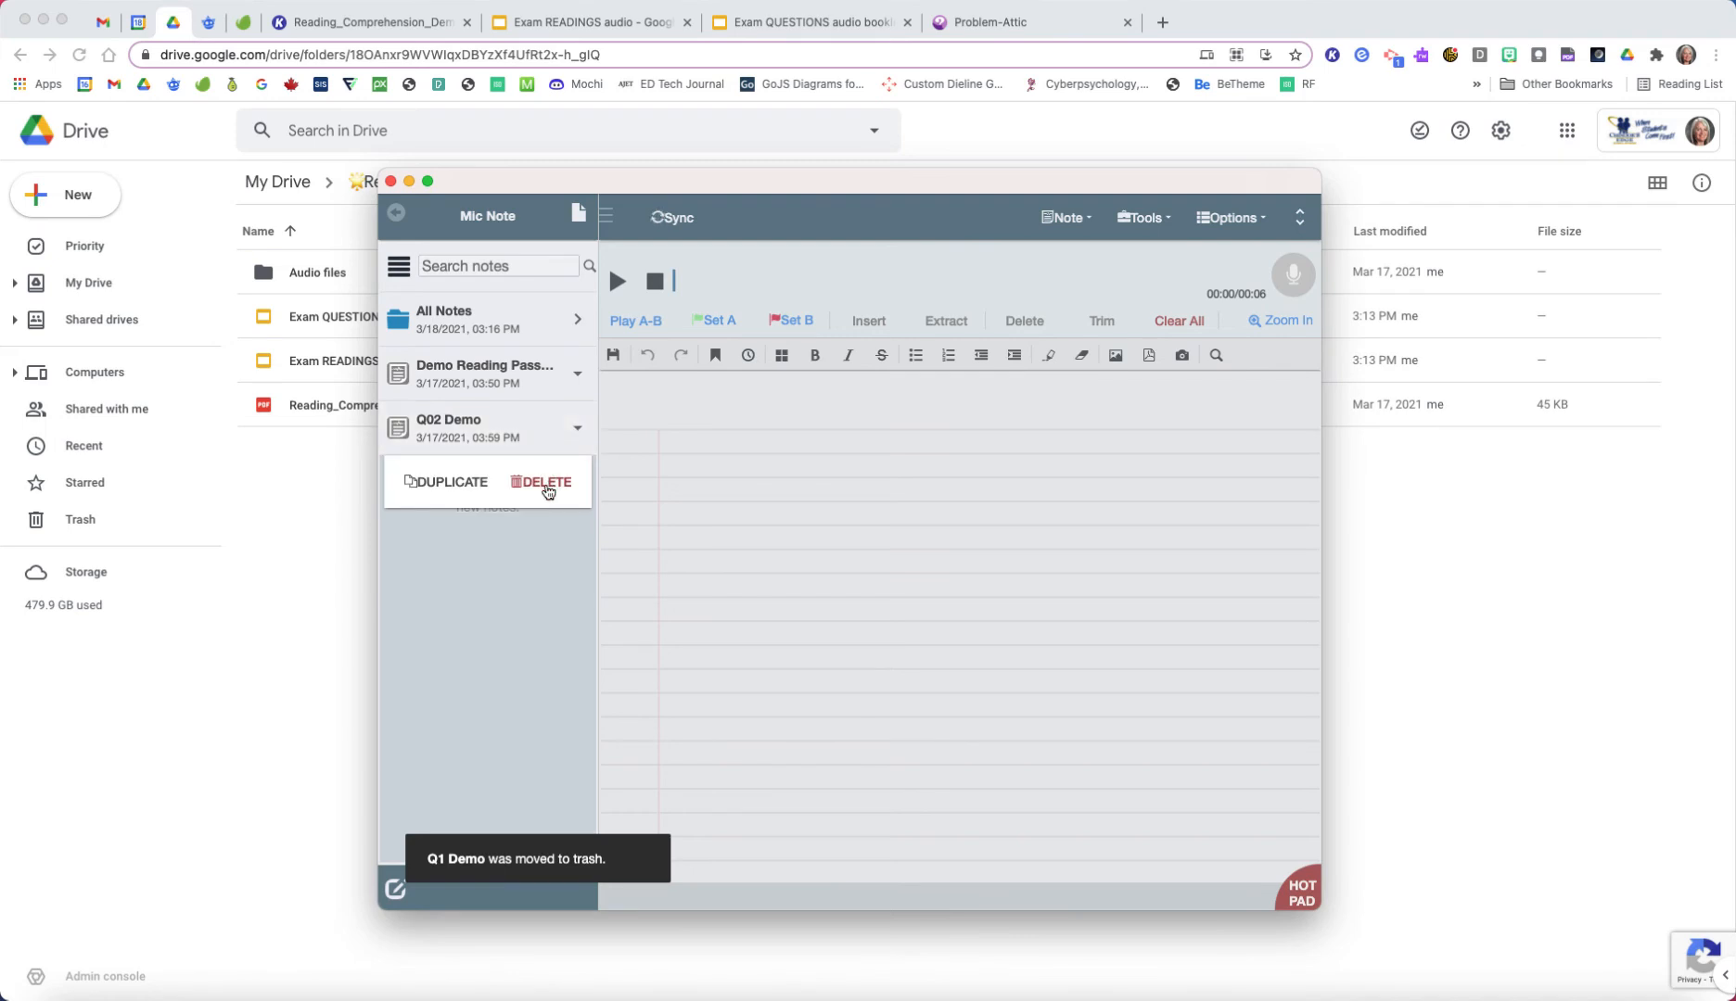
pyautogui.click(545, 481)
pyautogui.click(577, 372)
pyautogui.click(537, 427)
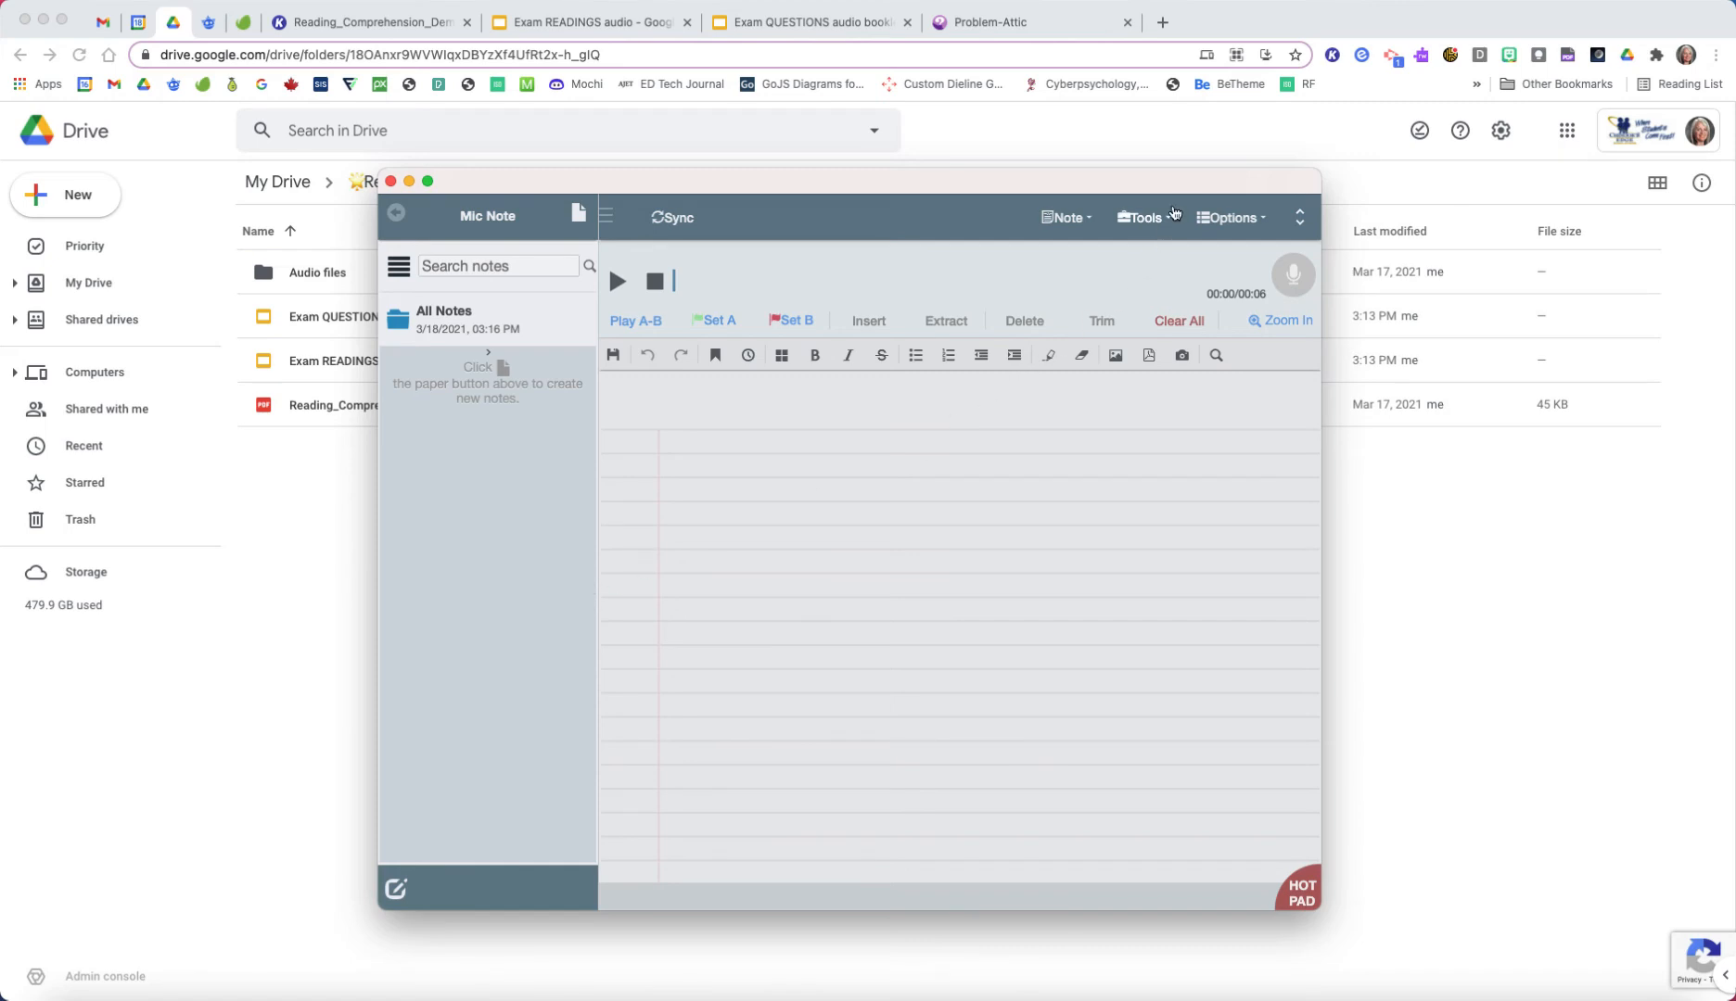
# Step: In Mic Note's database settings, choose the Google Drive folder My Mic Notes as the database folder
pyautogui.click(1230, 219)
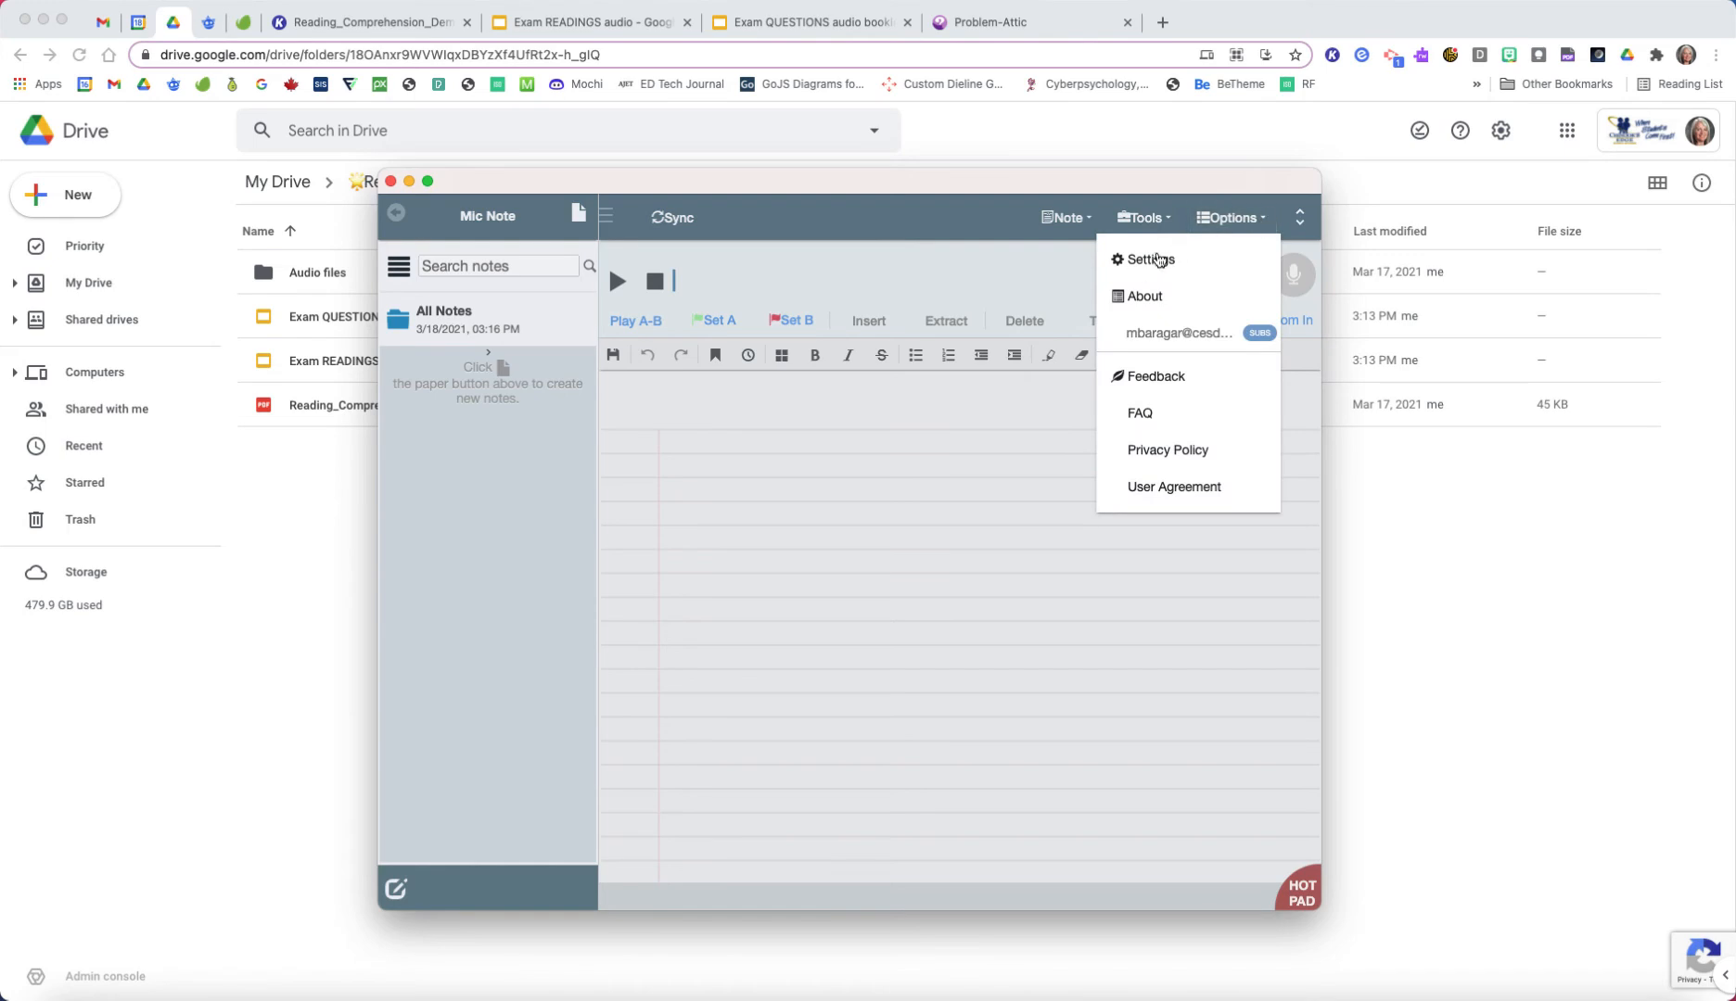
pyautogui.click(1154, 261)
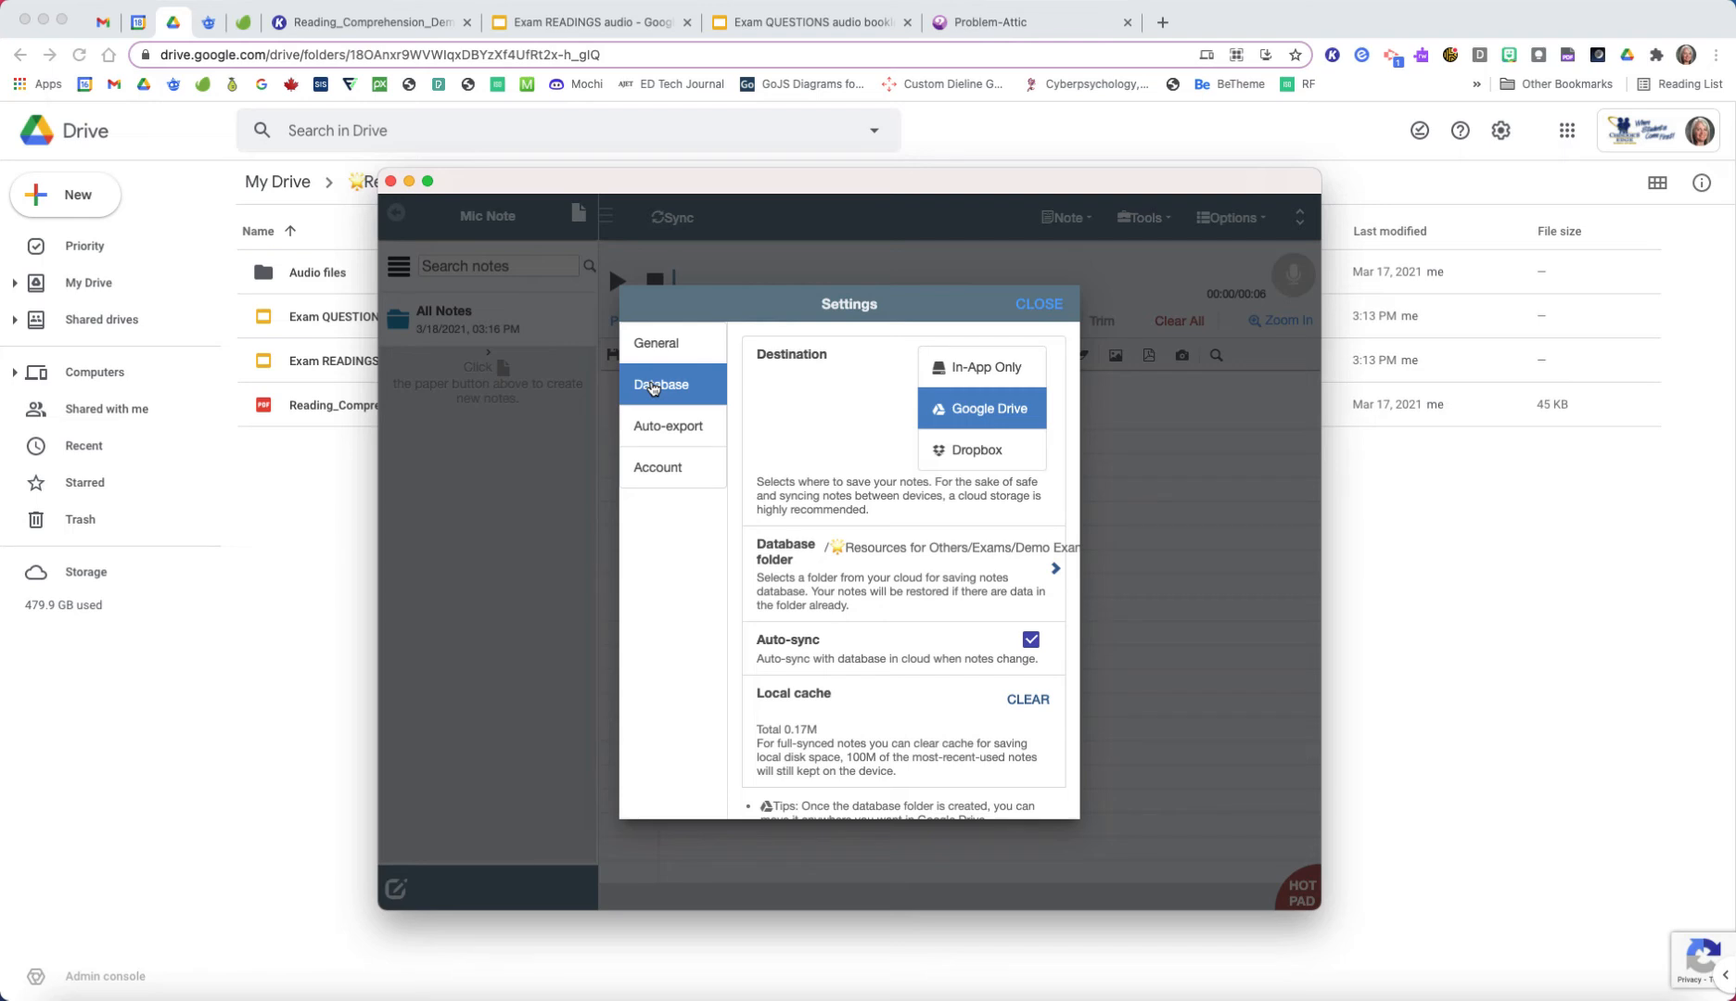
pyautogui.click(1057, 570)
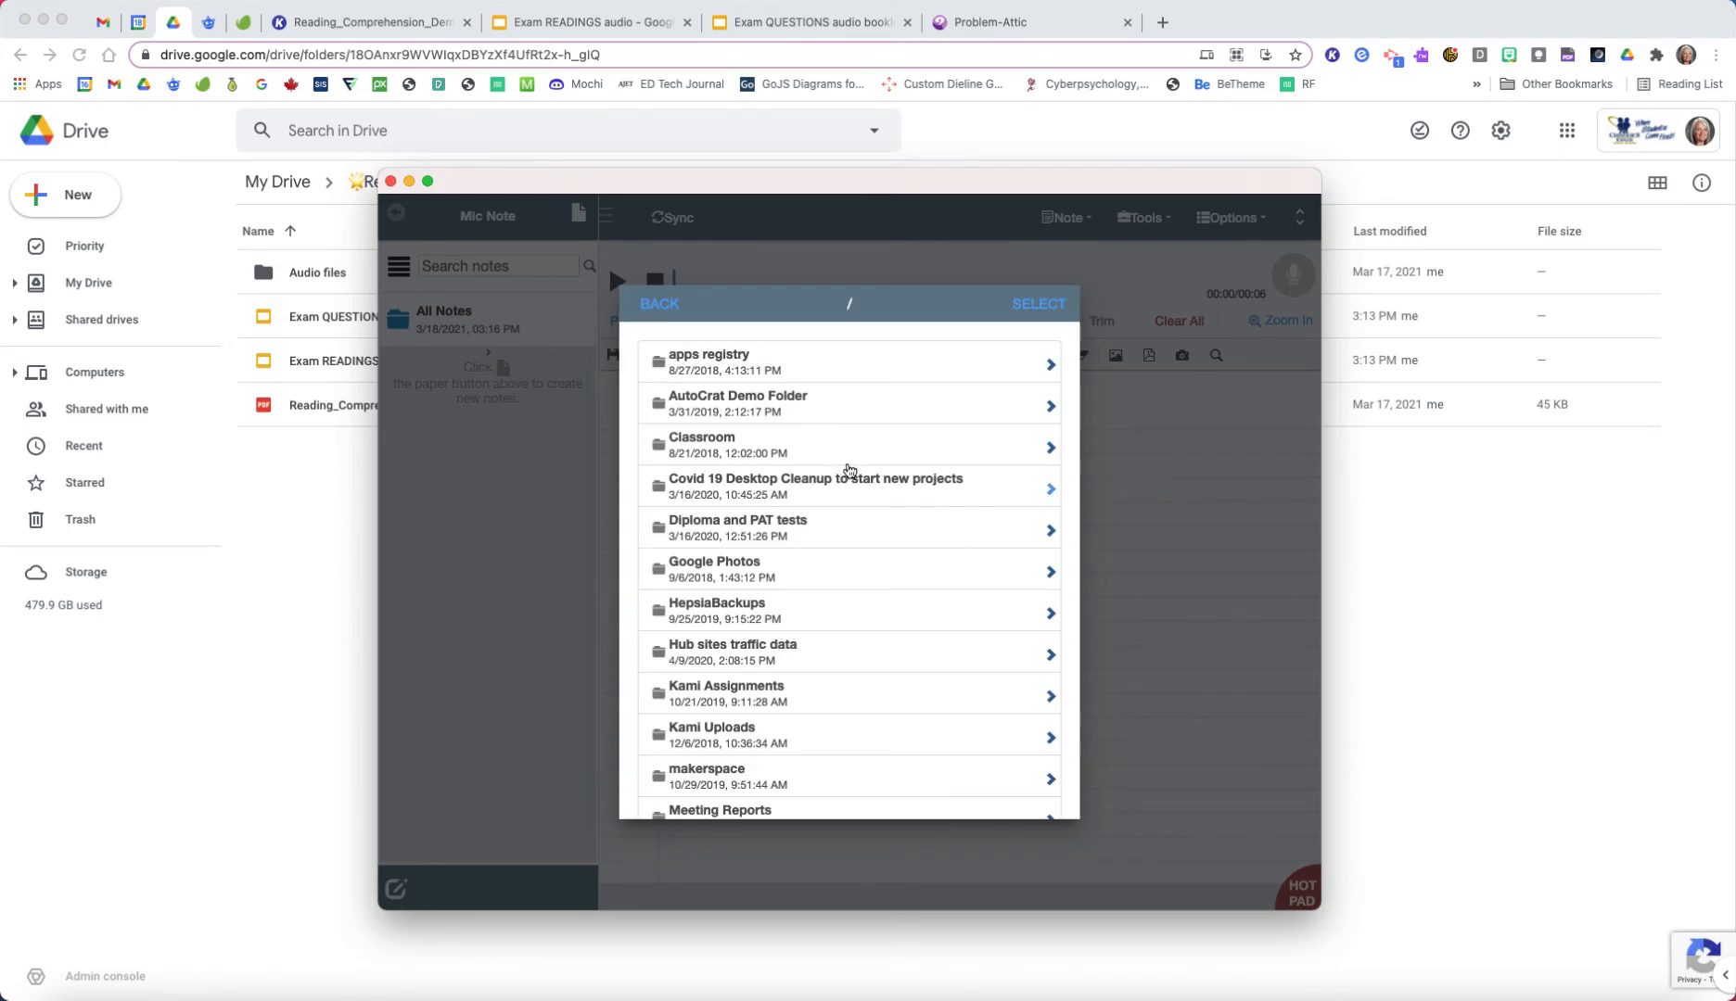
pyautogui.scroll(-3, 847, 470)
pyautogui.scroll(-4, 850, 470)
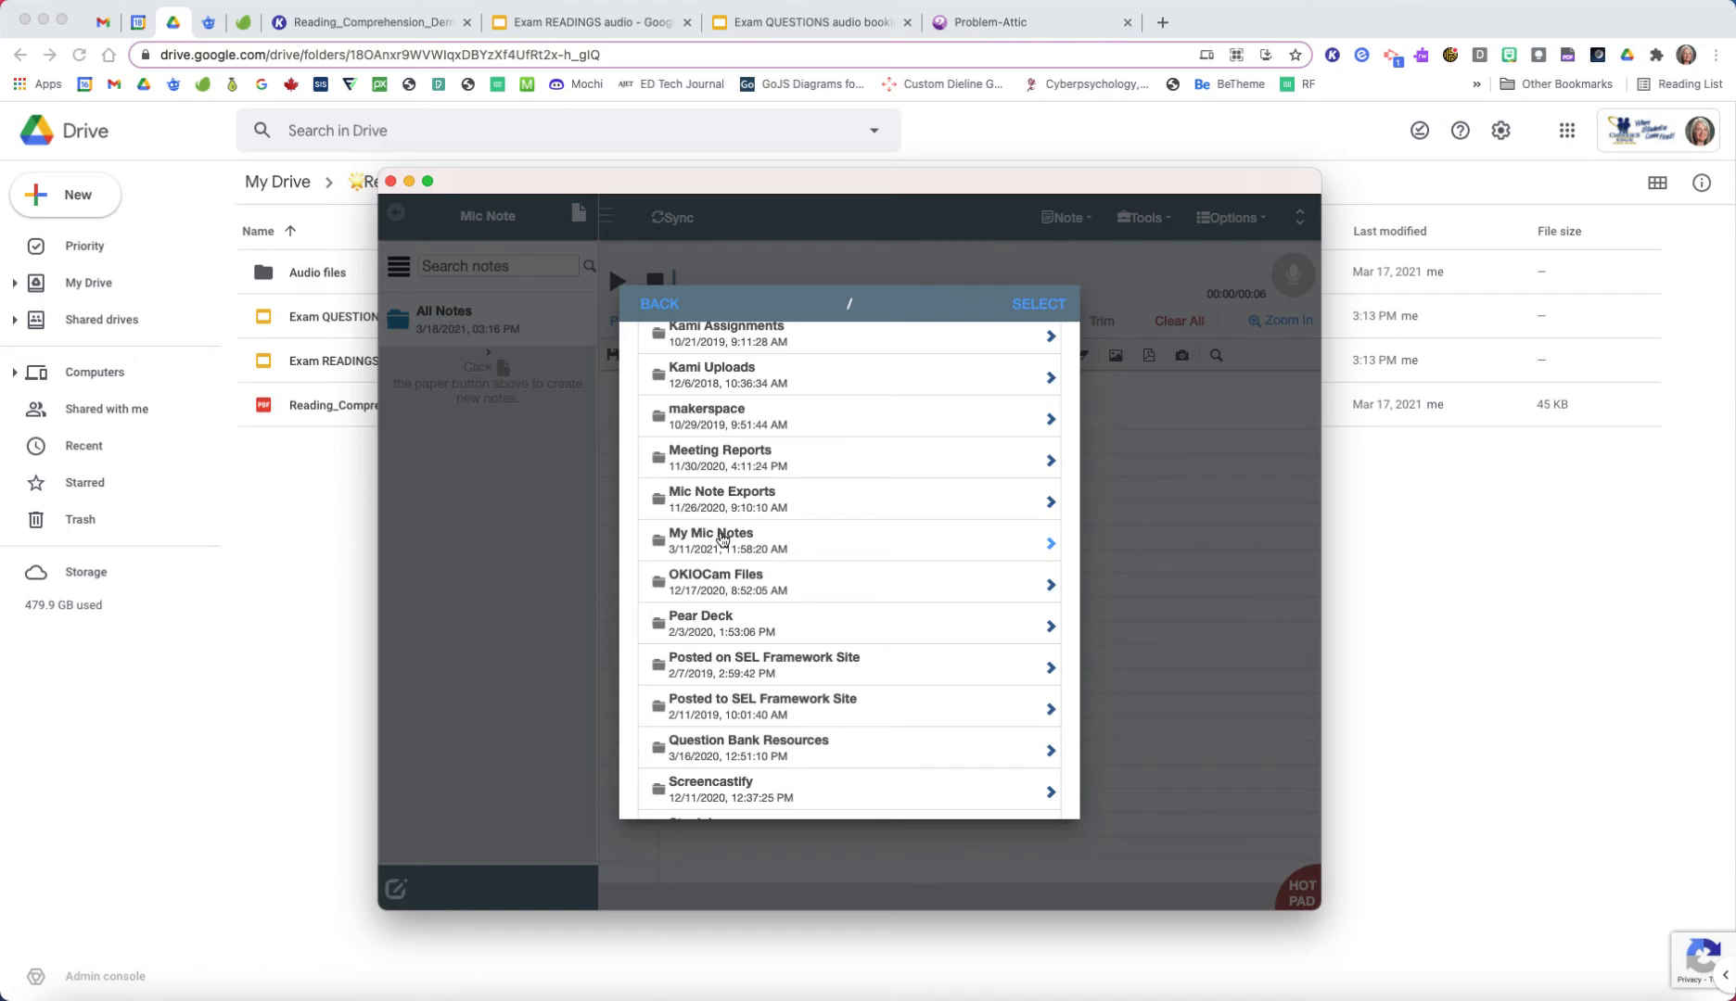
pyautogui.click(1049, 544)
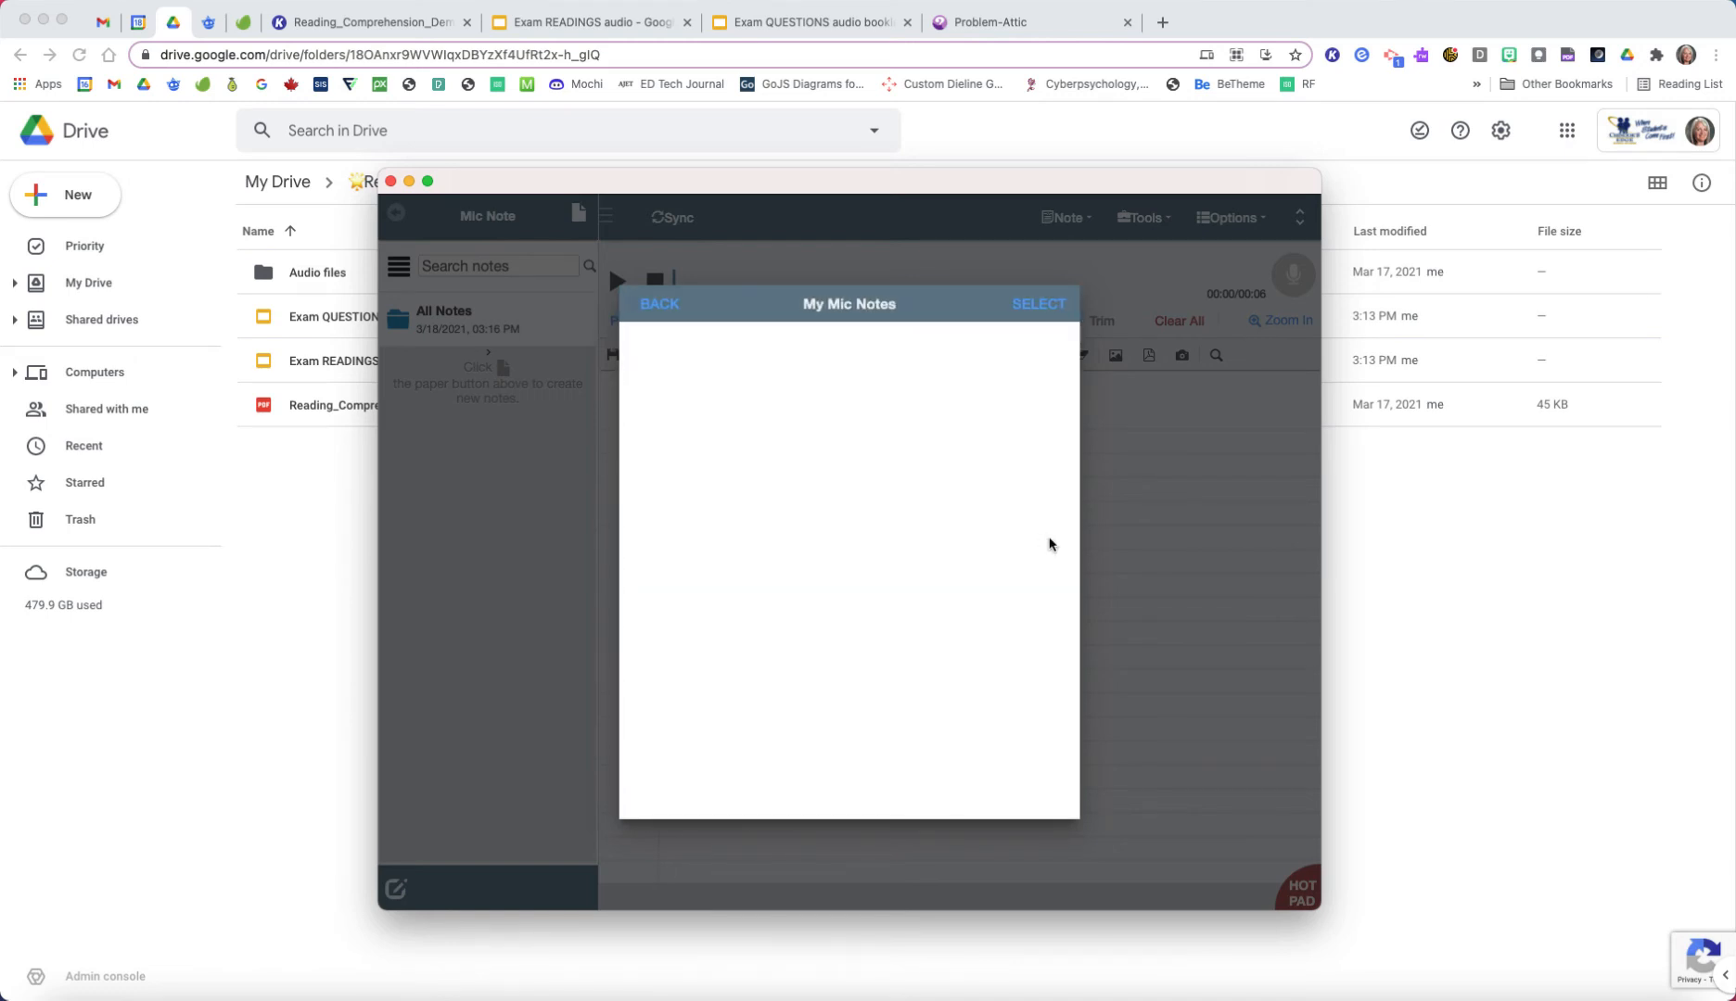
pyautogui.click(1040, 304)
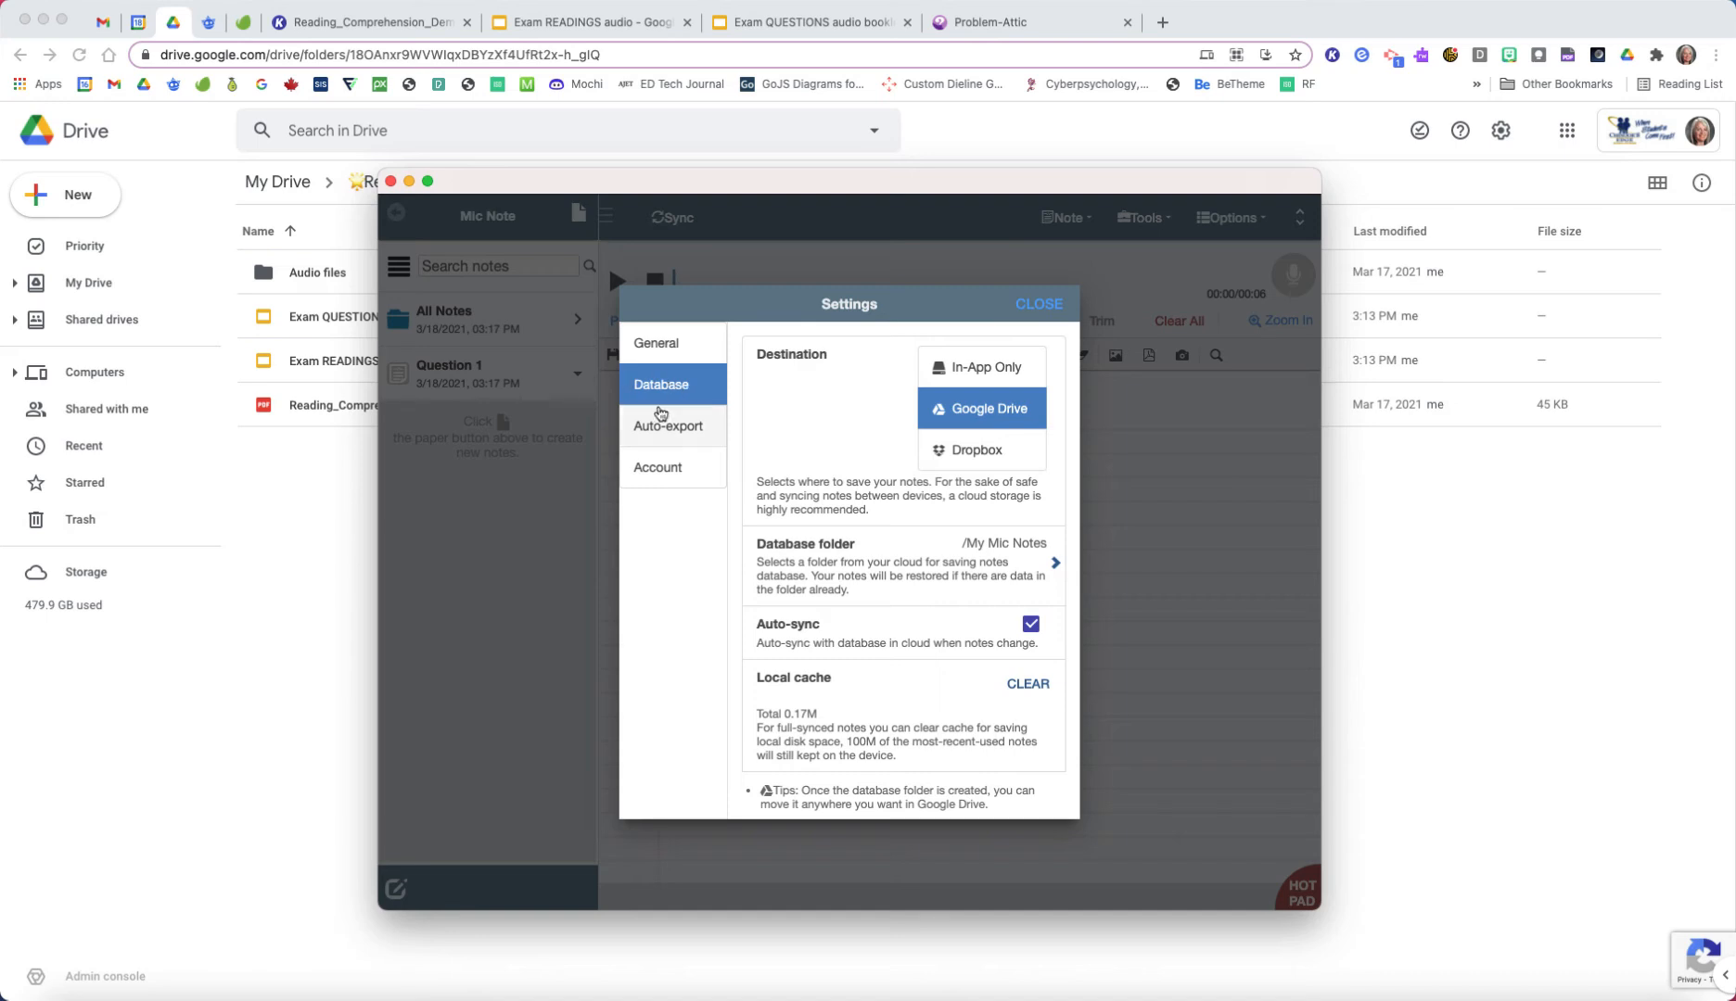
# Step: Disable Mic Note's auto-export, re-enable it with Google Drive as the destination, and open its export options
pyautogui.click(683, 432)
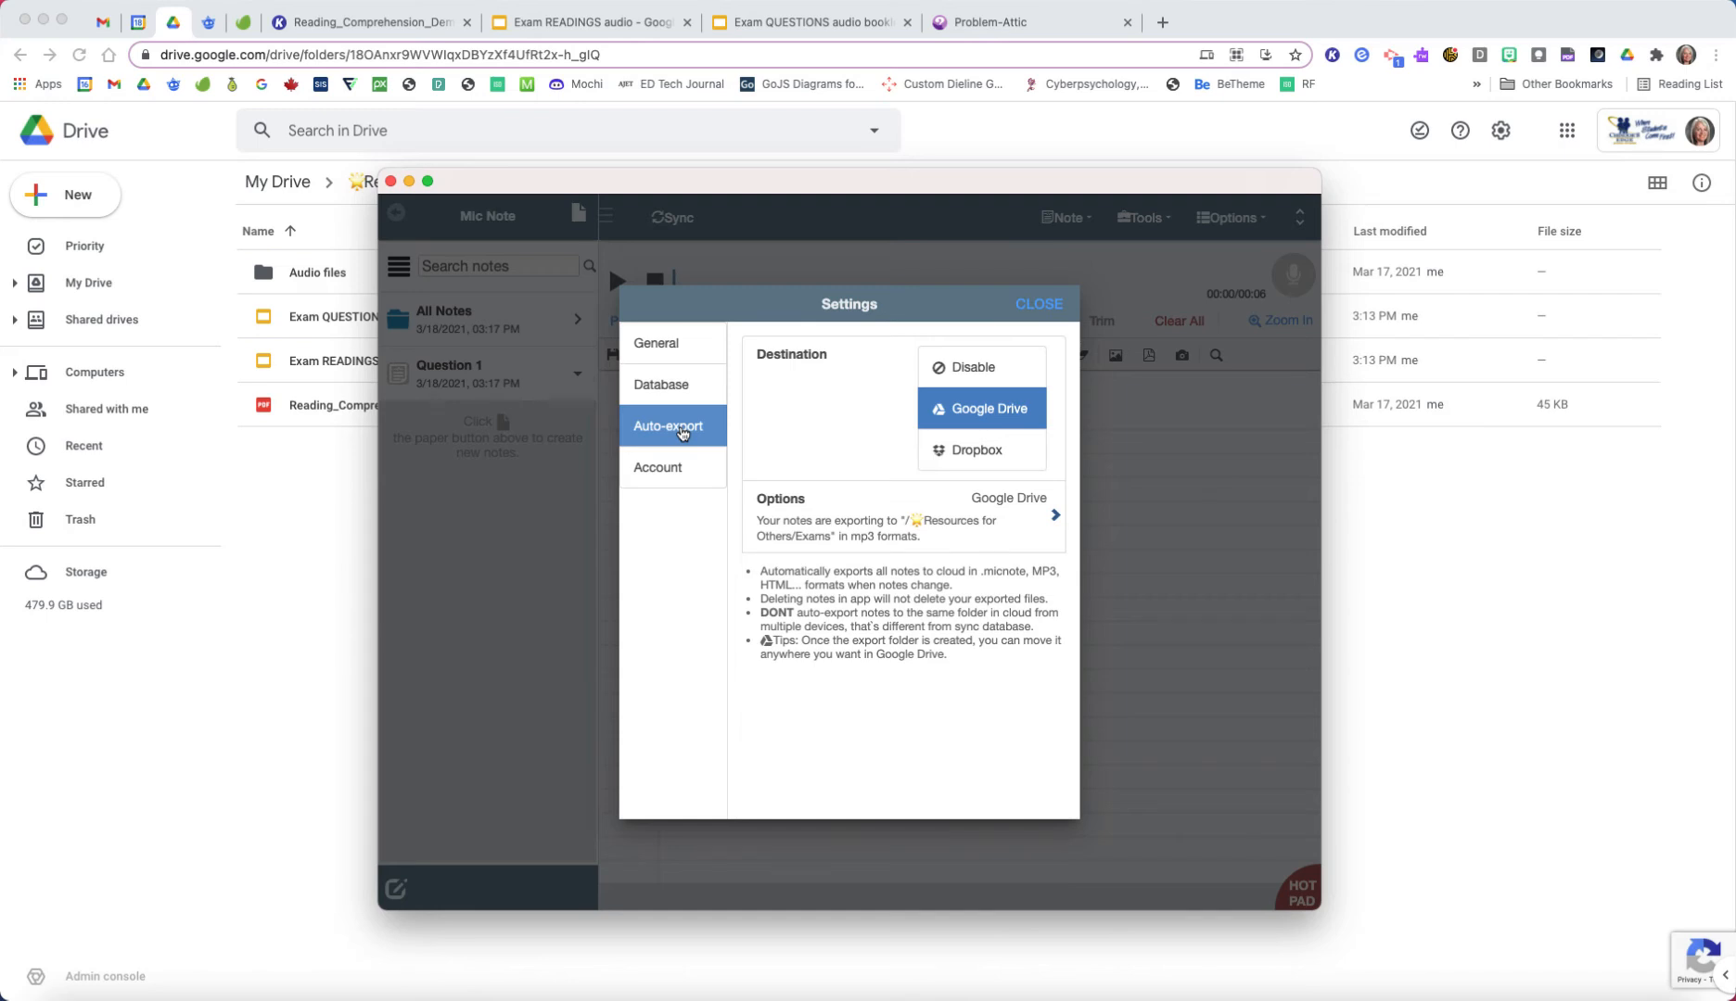
pyautogui.click(674, 387)
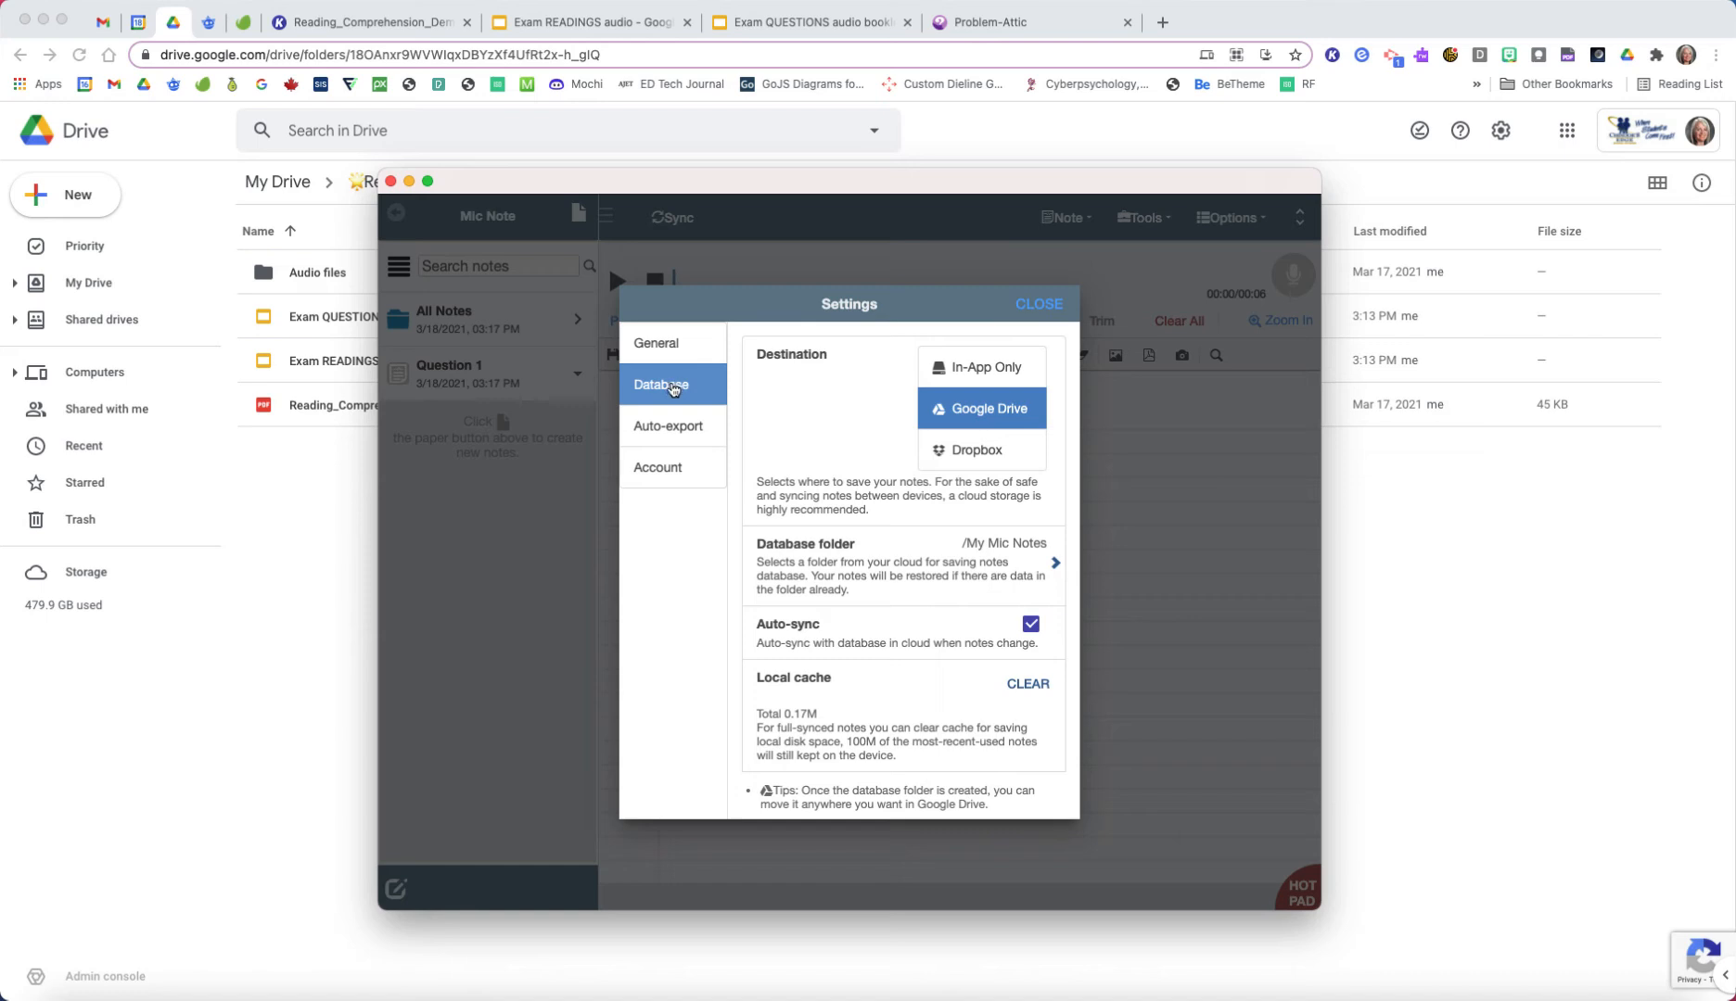
pyautogui.click(679, 429)
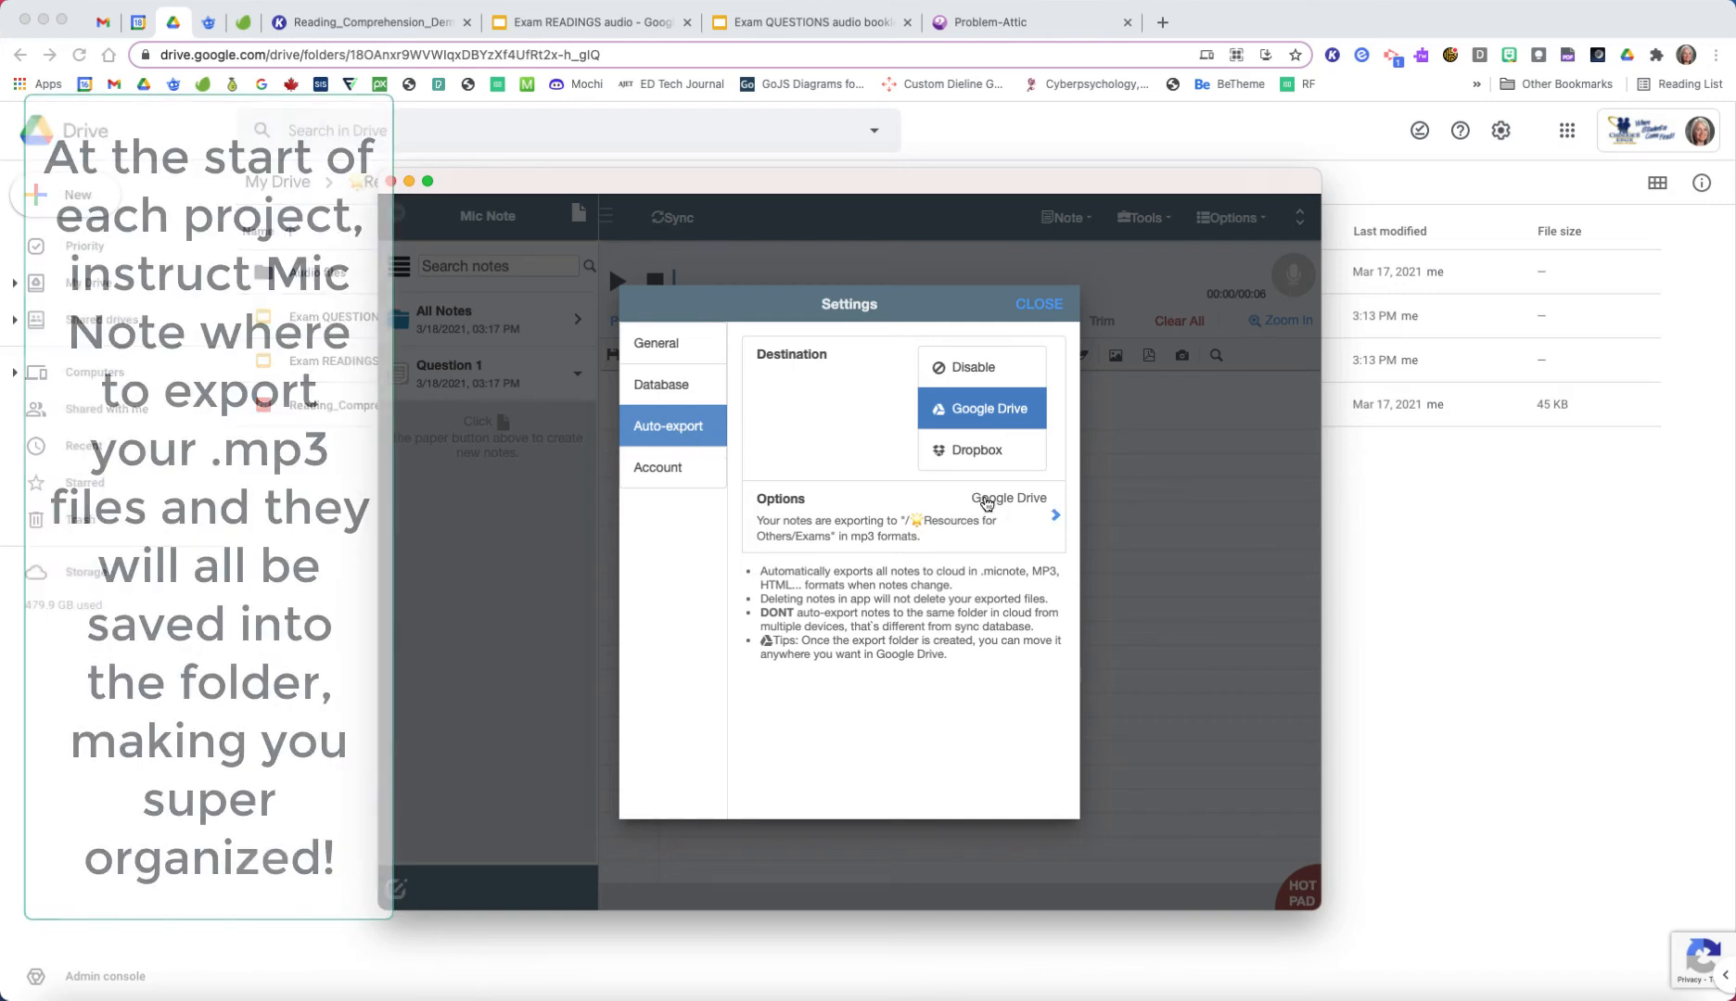
pyautogui.click(967, 367)
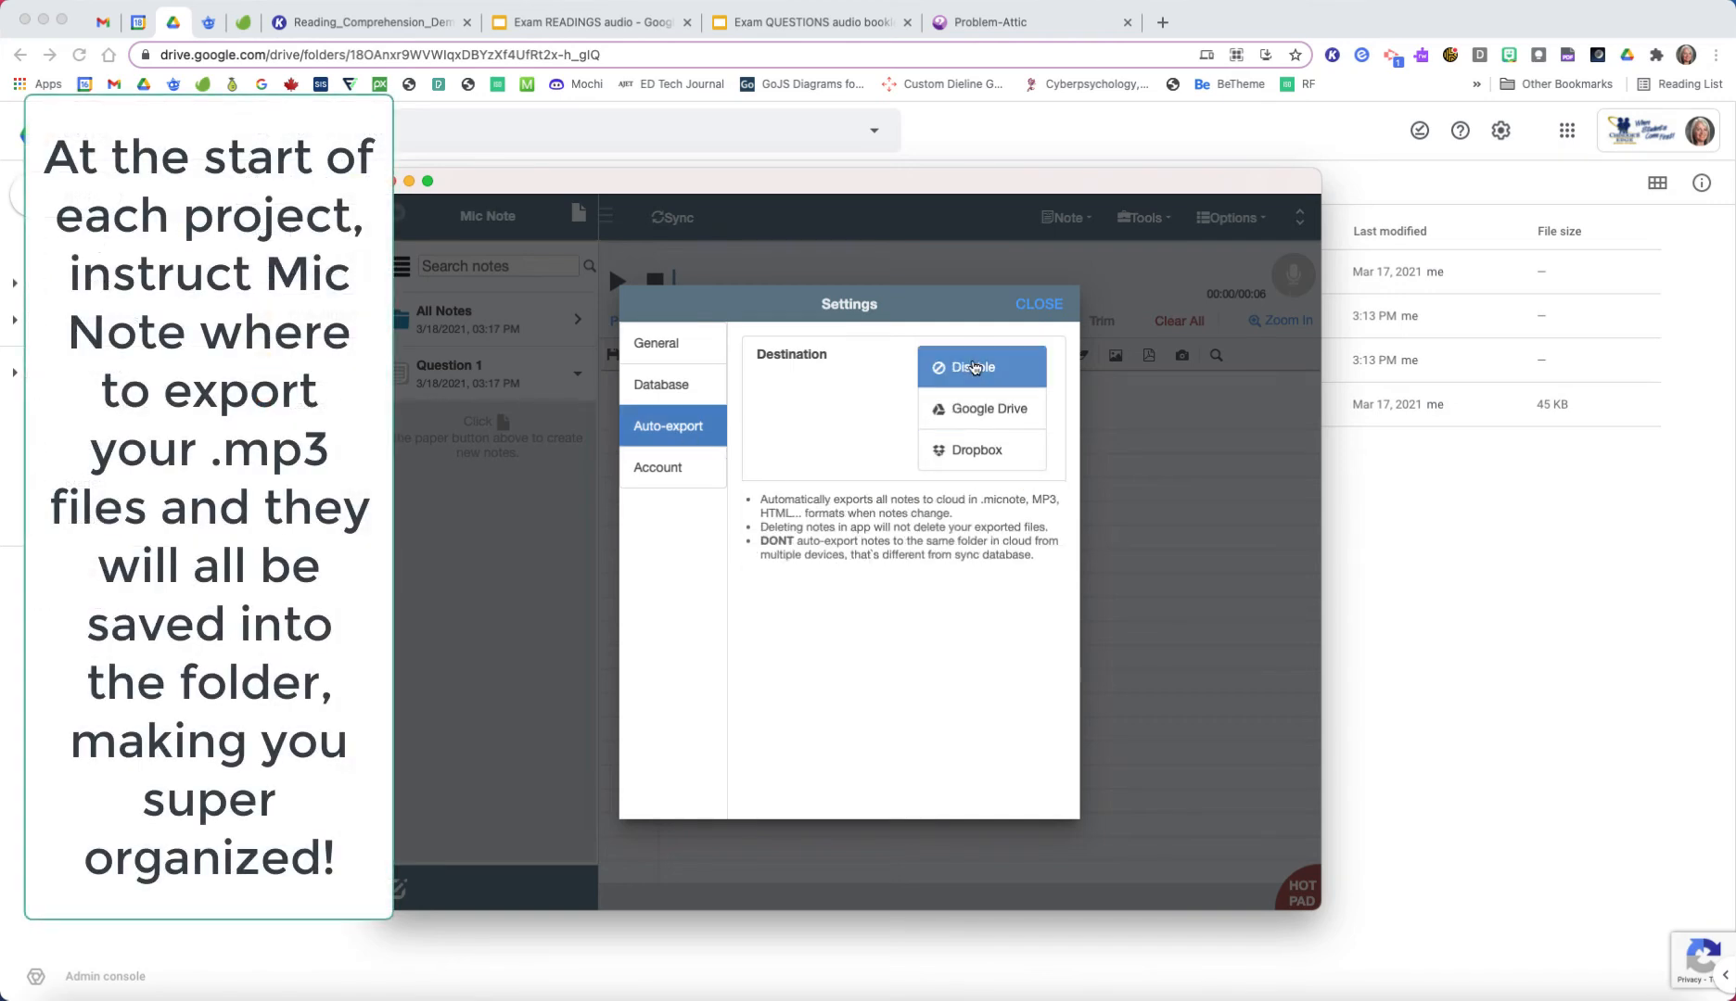
pyautogui.click(1007, 413)
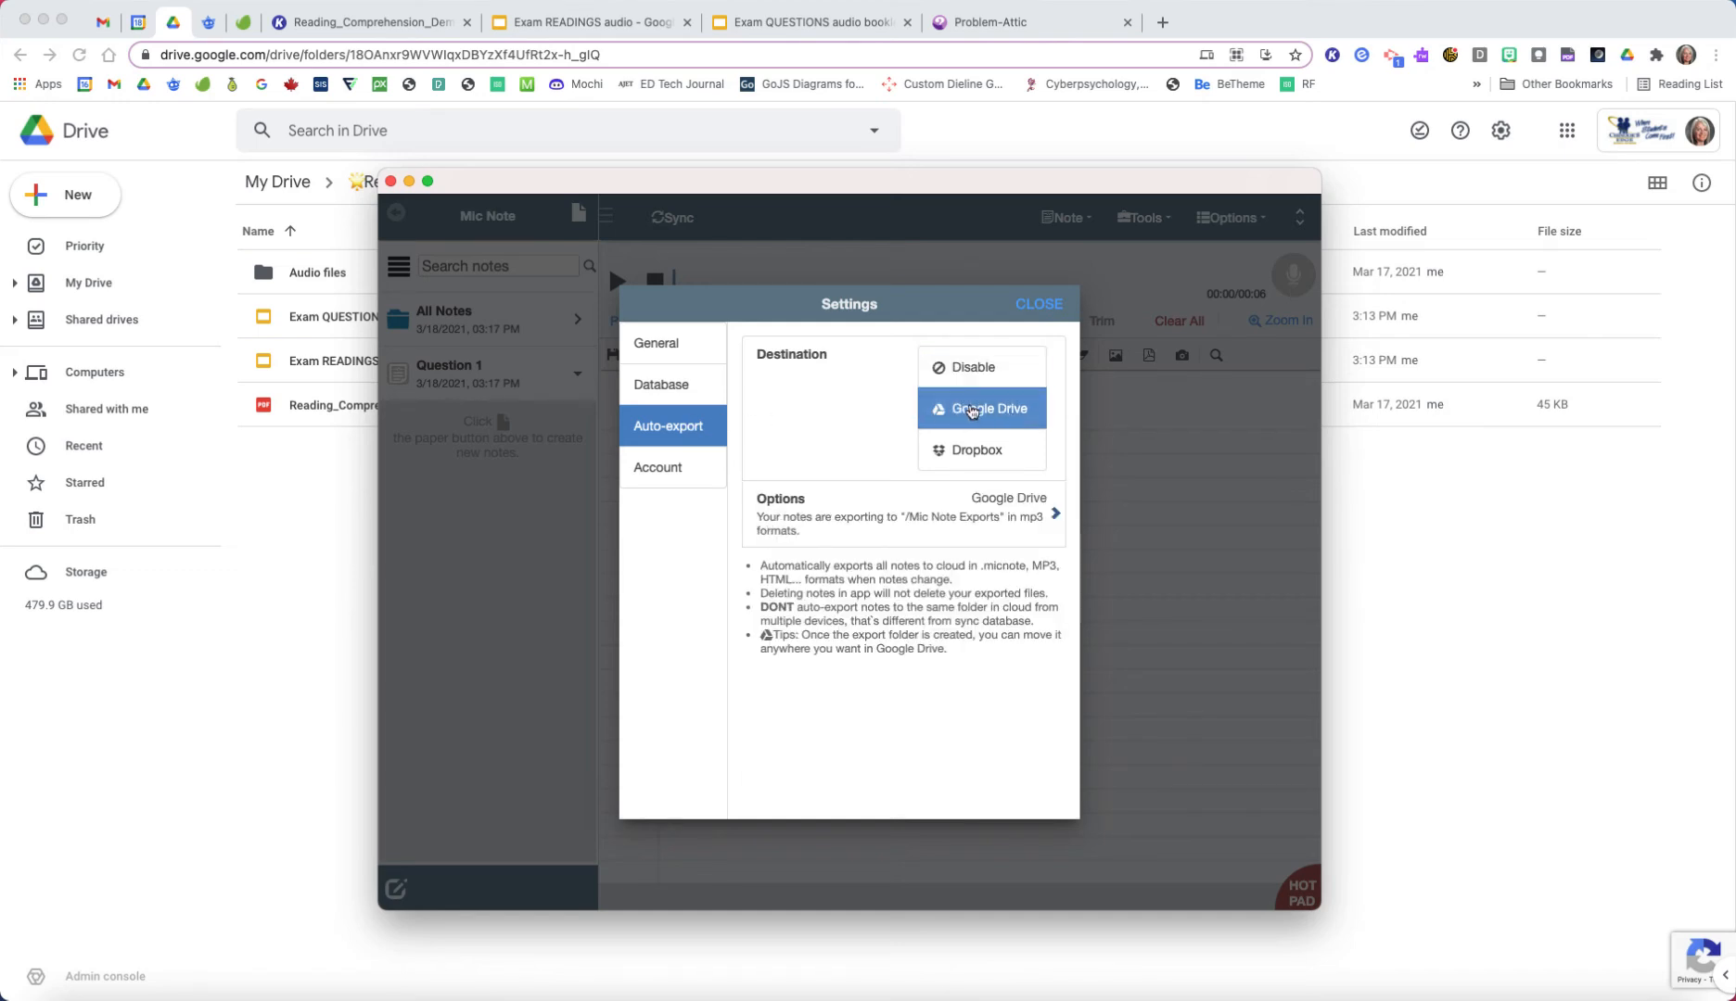
pyautogui.click(1054, 512)
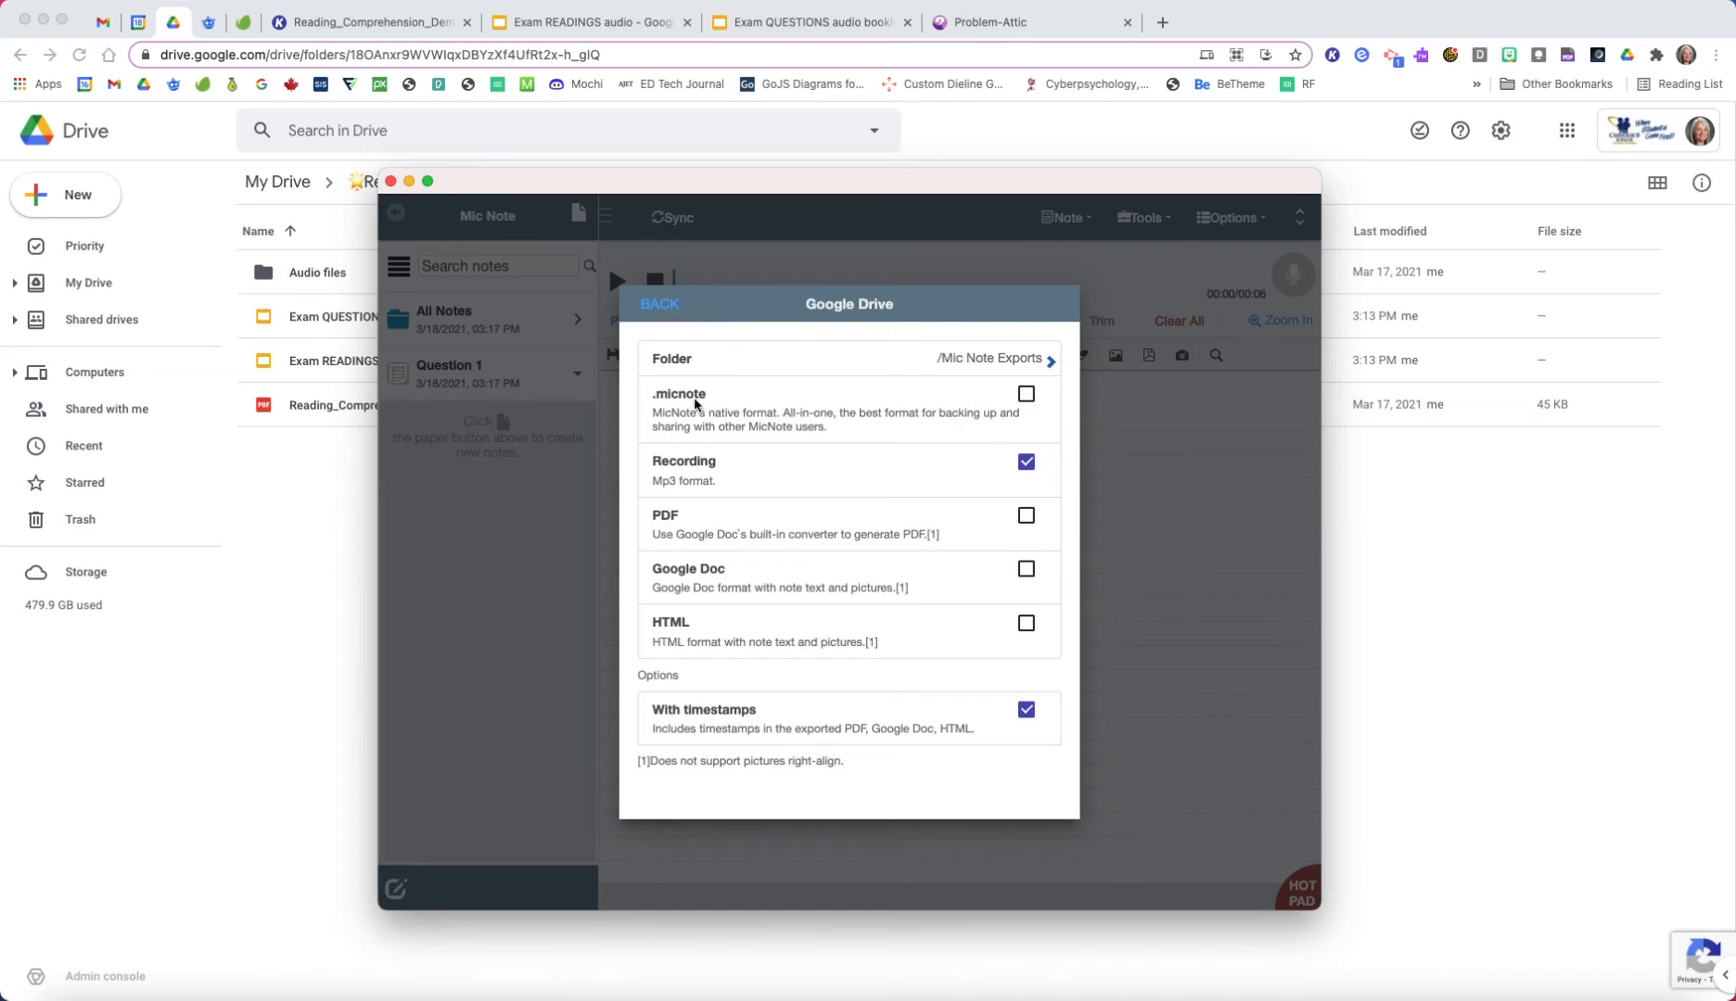
pyautogui.click(1026, 394)
pyautogui.click(1025, 462)
pyautogui.click(1026, 462)
pyautogui.click(1024, 398)
# Step: Set the auto-export folder to Resources for Others/Exams/Demo Exam/Audio files and return to the main settings
pyautogui.click(1049, 361)
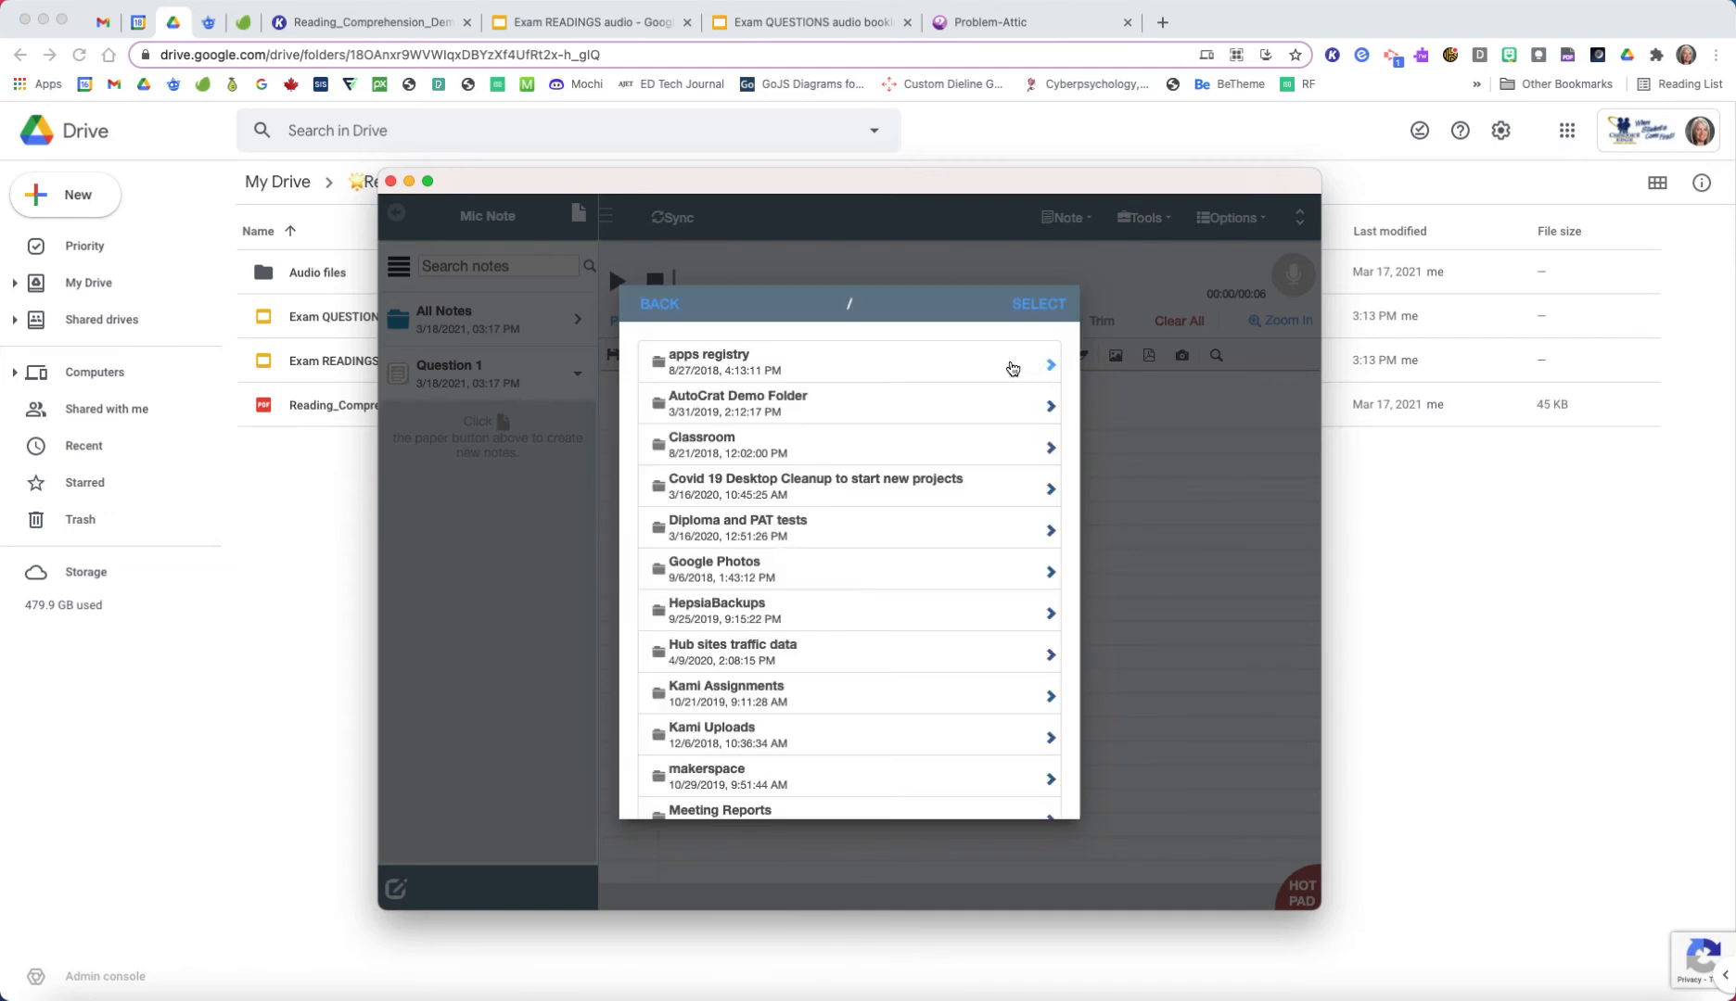
pyautogui.scroll(-2, 960, 412)
pyautogui.scroll(-15, 960, 412)
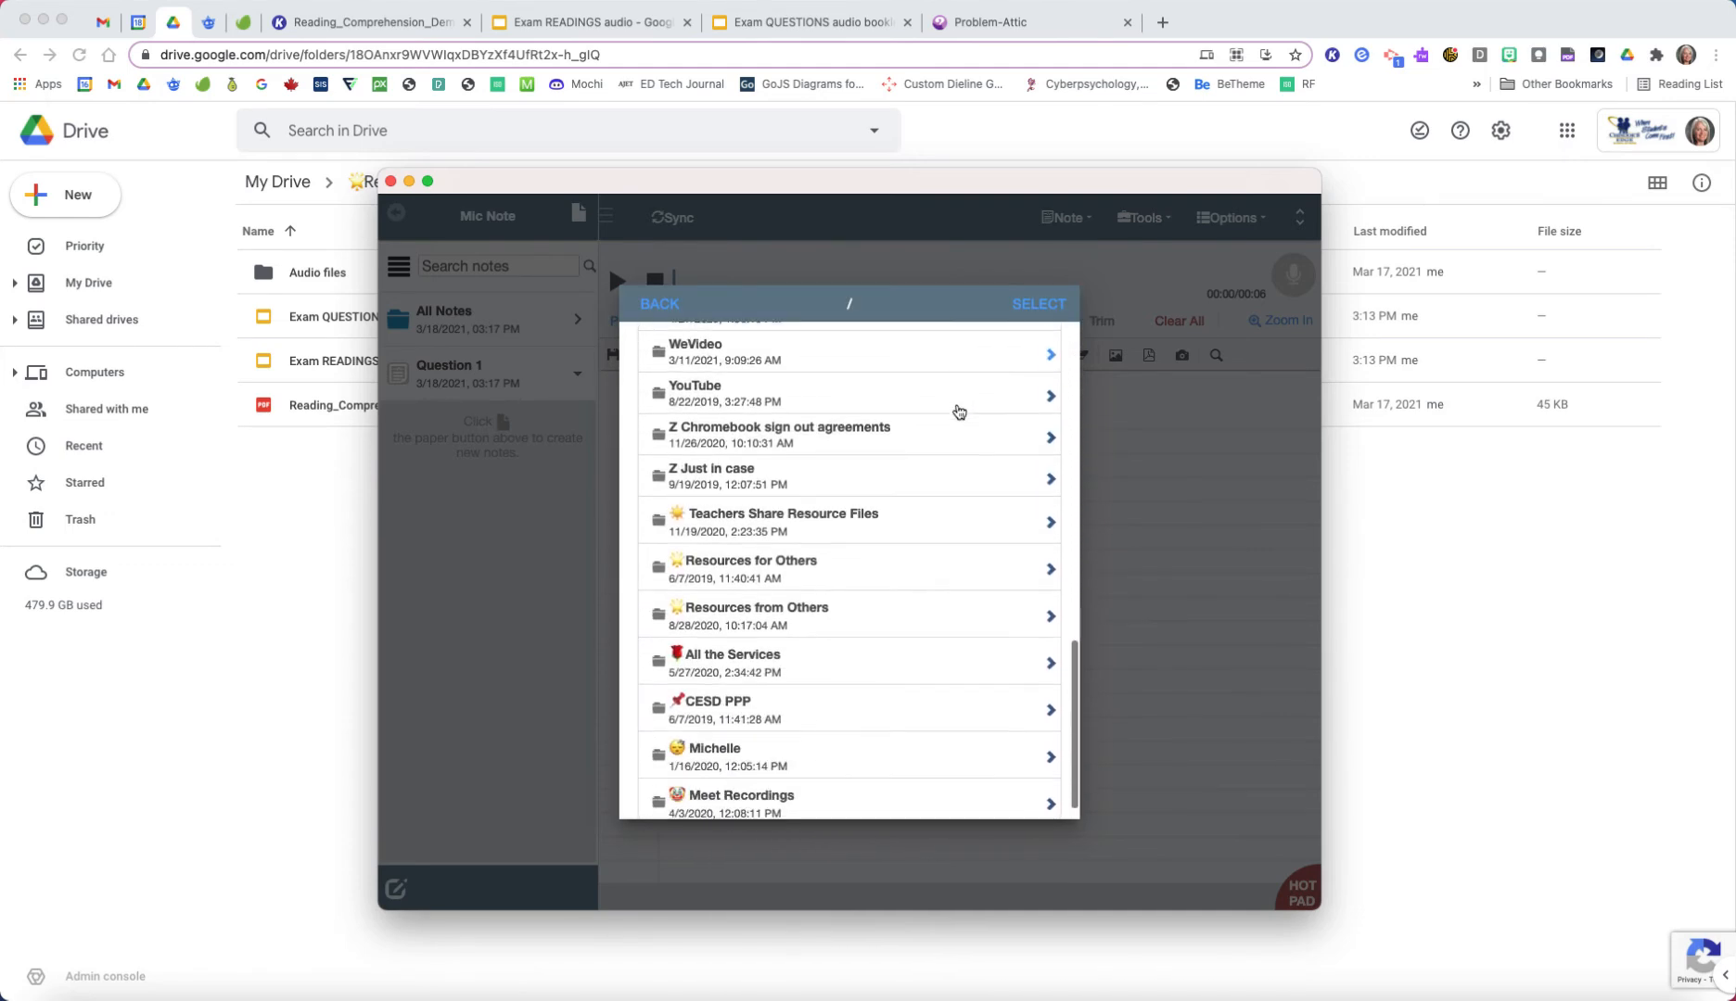
pyautogui.click(1047, 563)
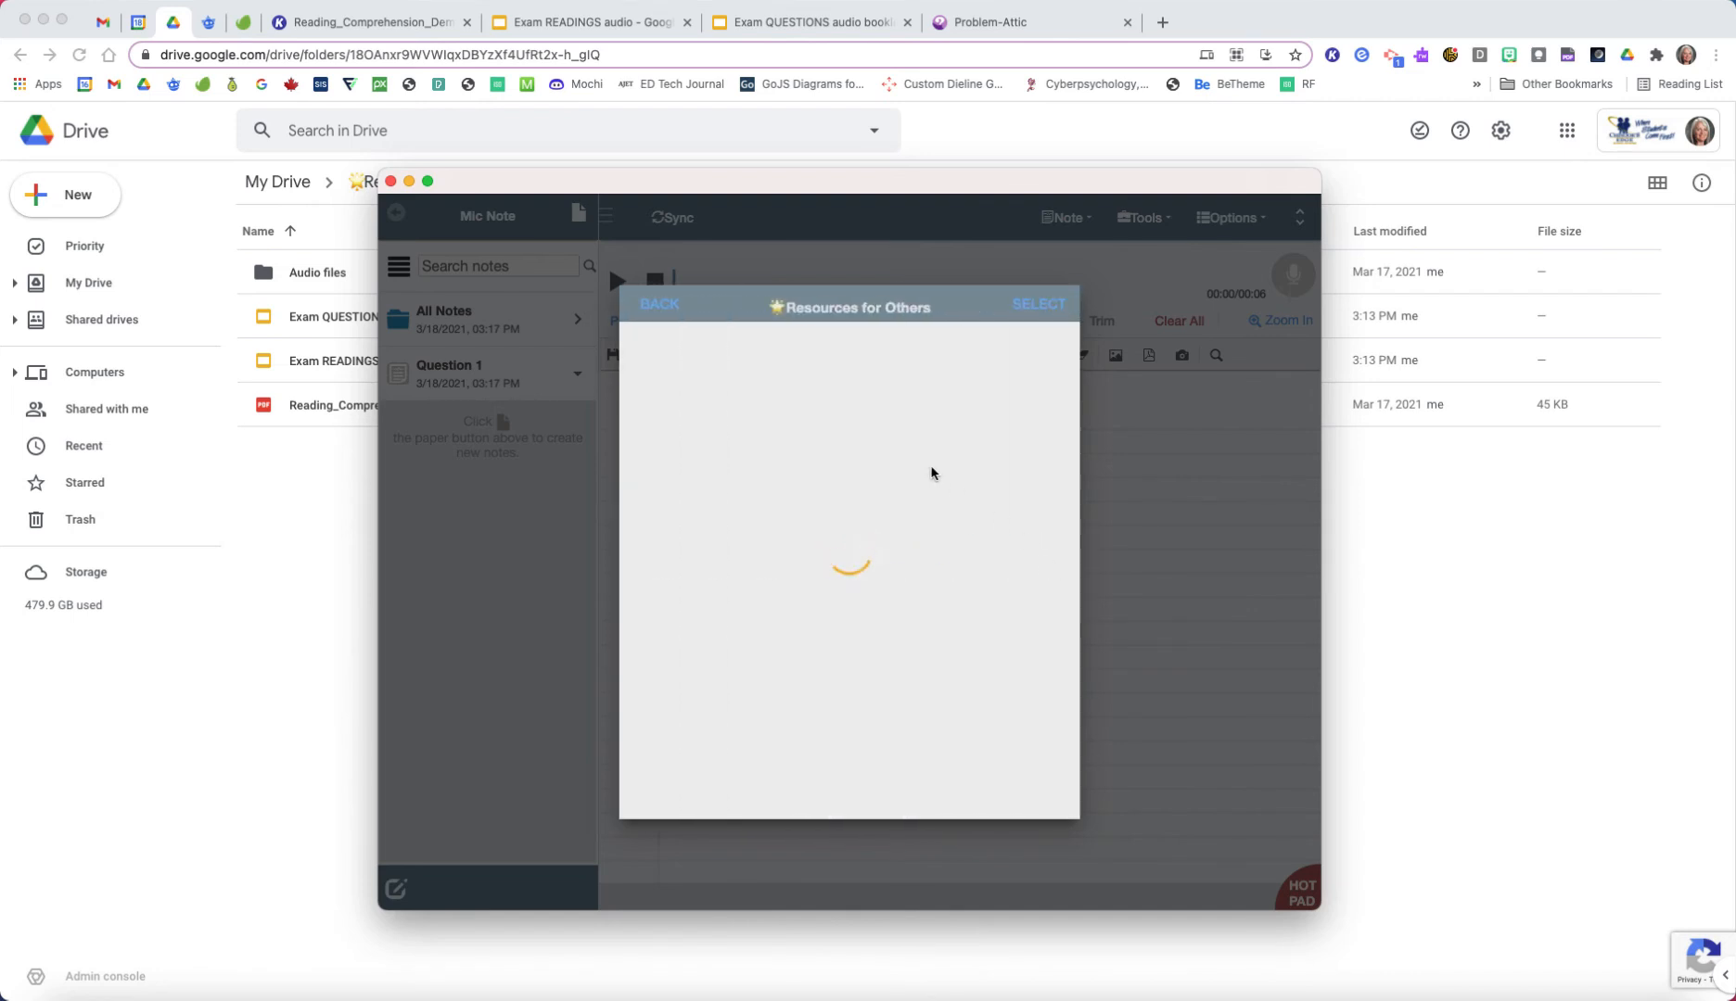
pyautogui.scroll(-4, 931, 484)
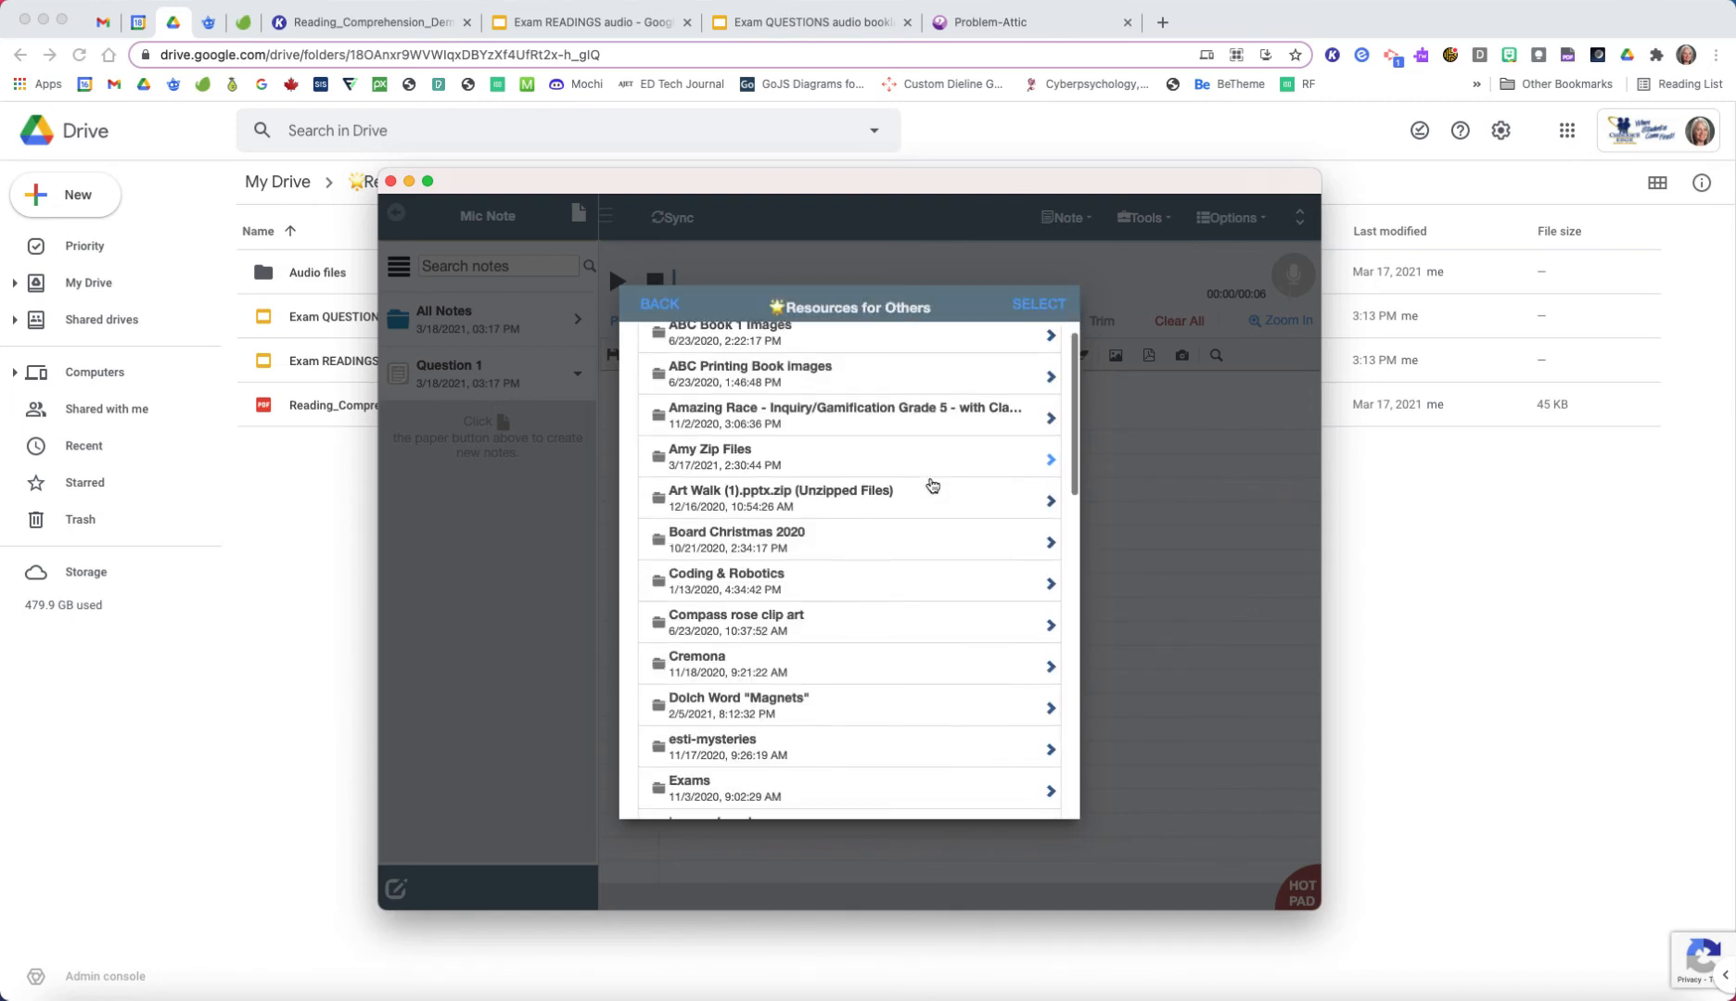
pyautogui.scroll(-3, 931, 486)
pyautogui.click(1042, 541)
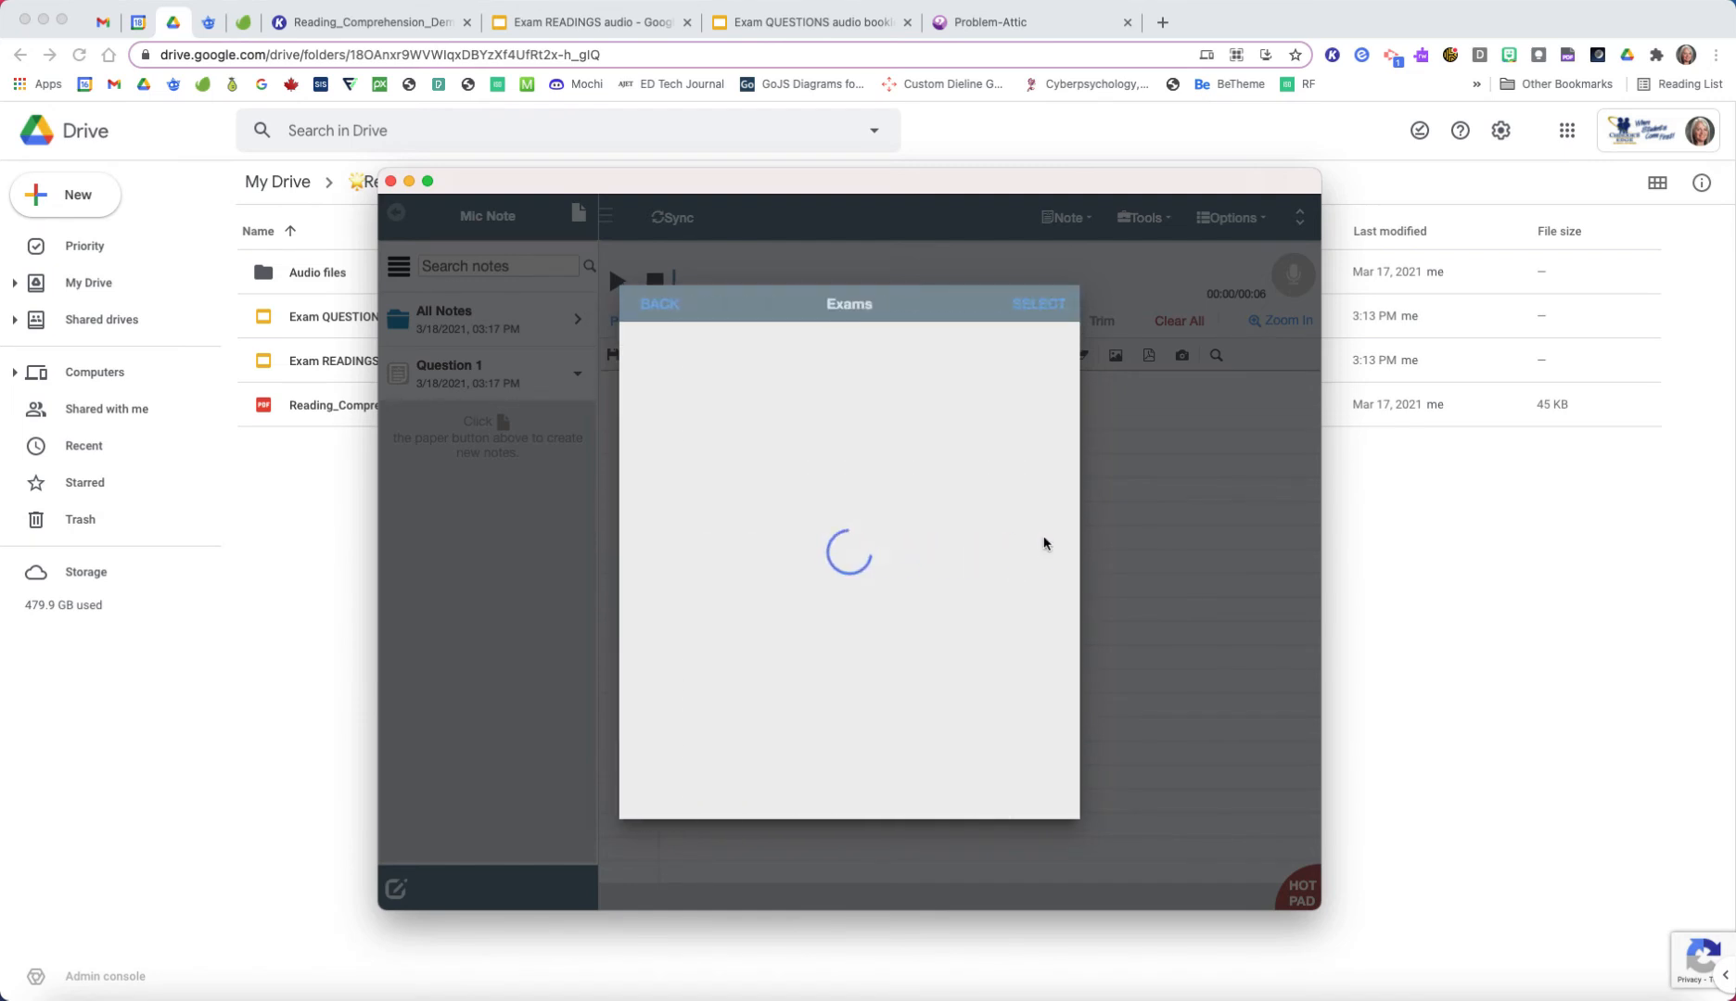
pyautogui.click(1037, 408)
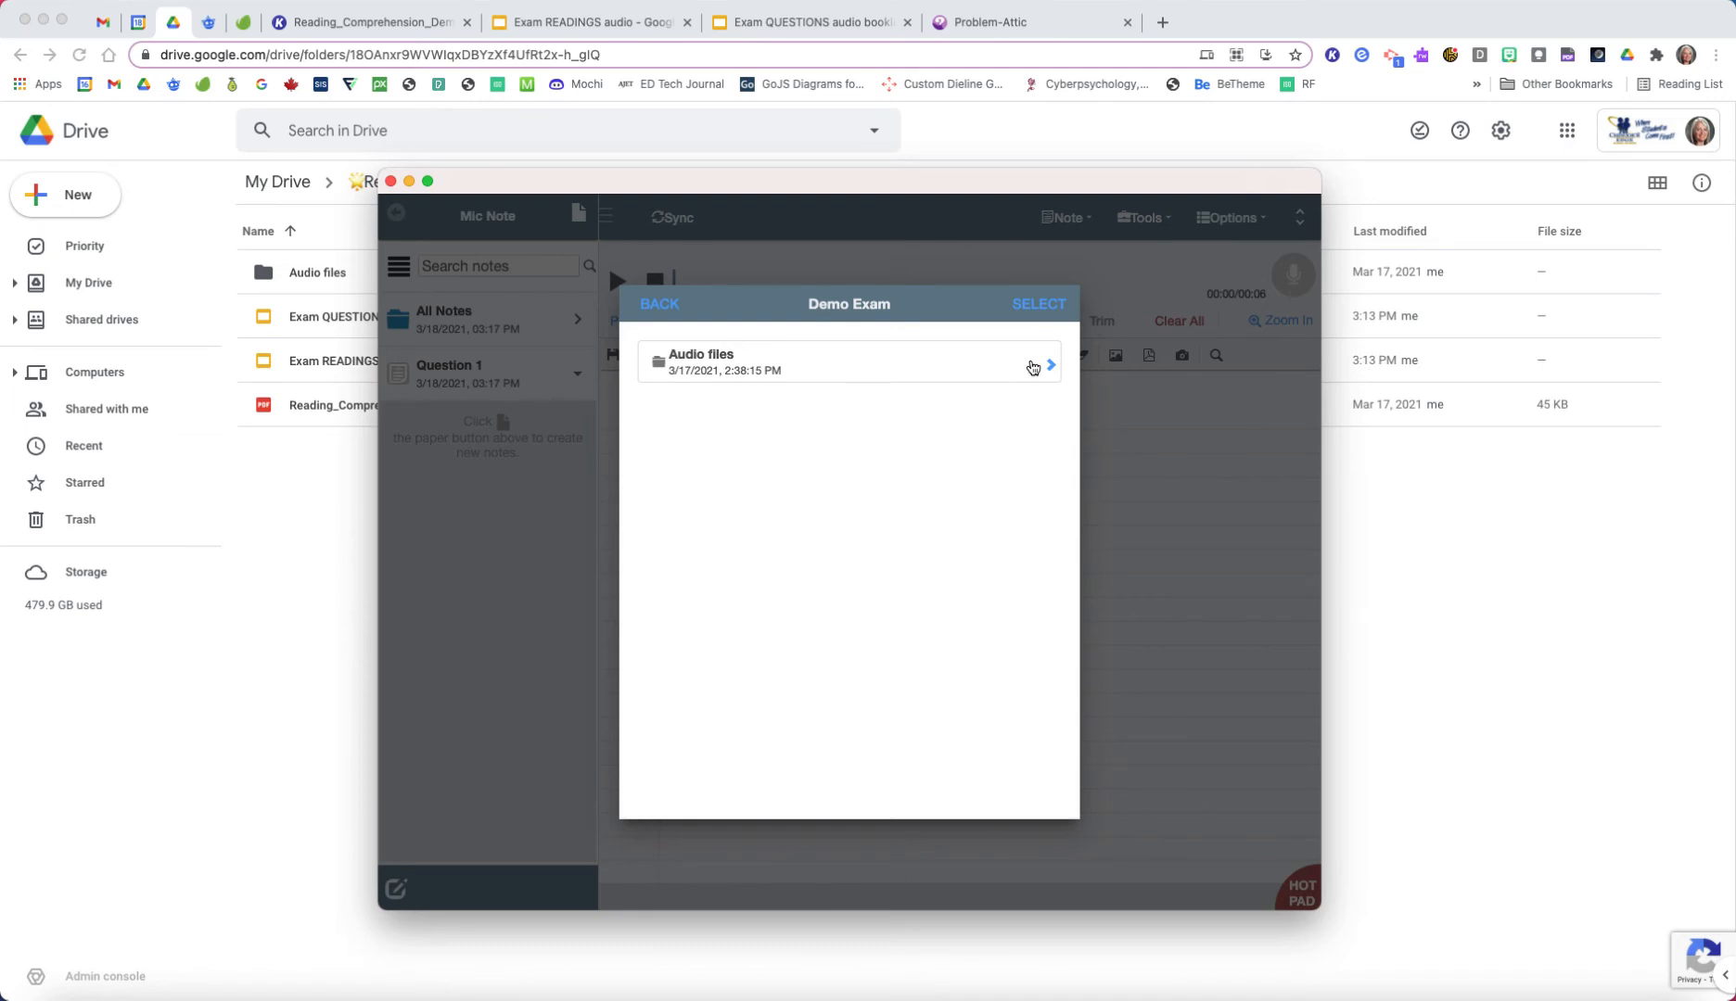
pyautogui.click(1029, 366)
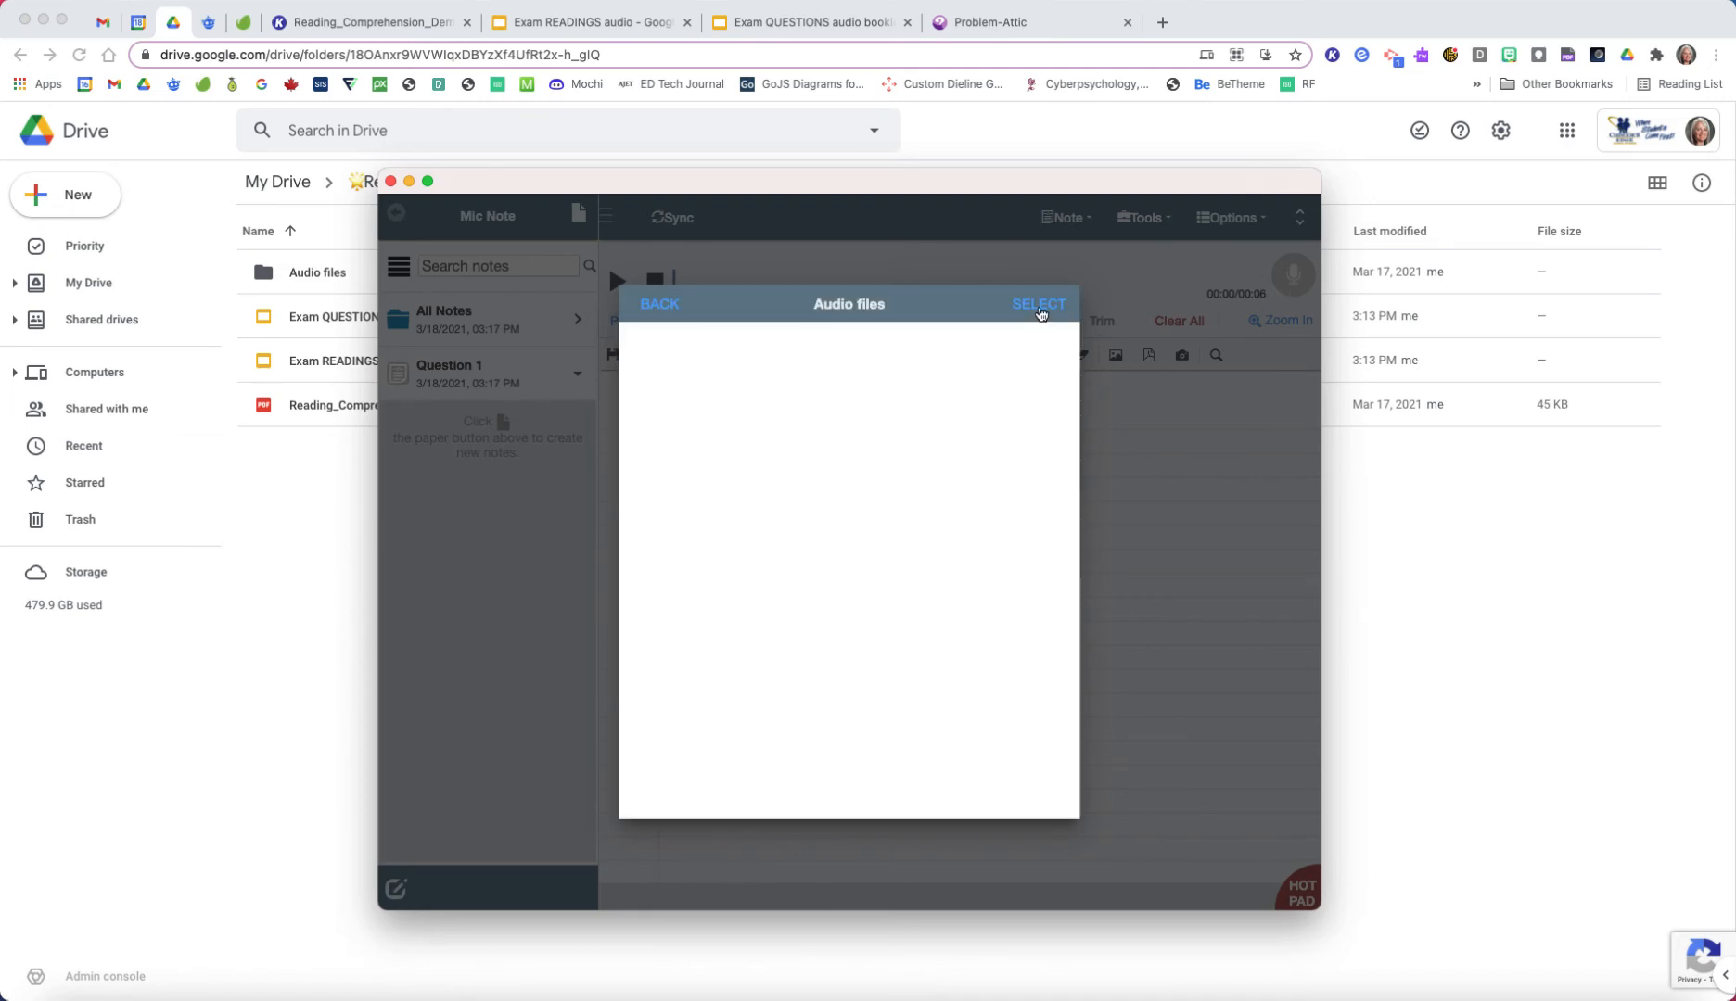
pyautogui.click(1039, 306)
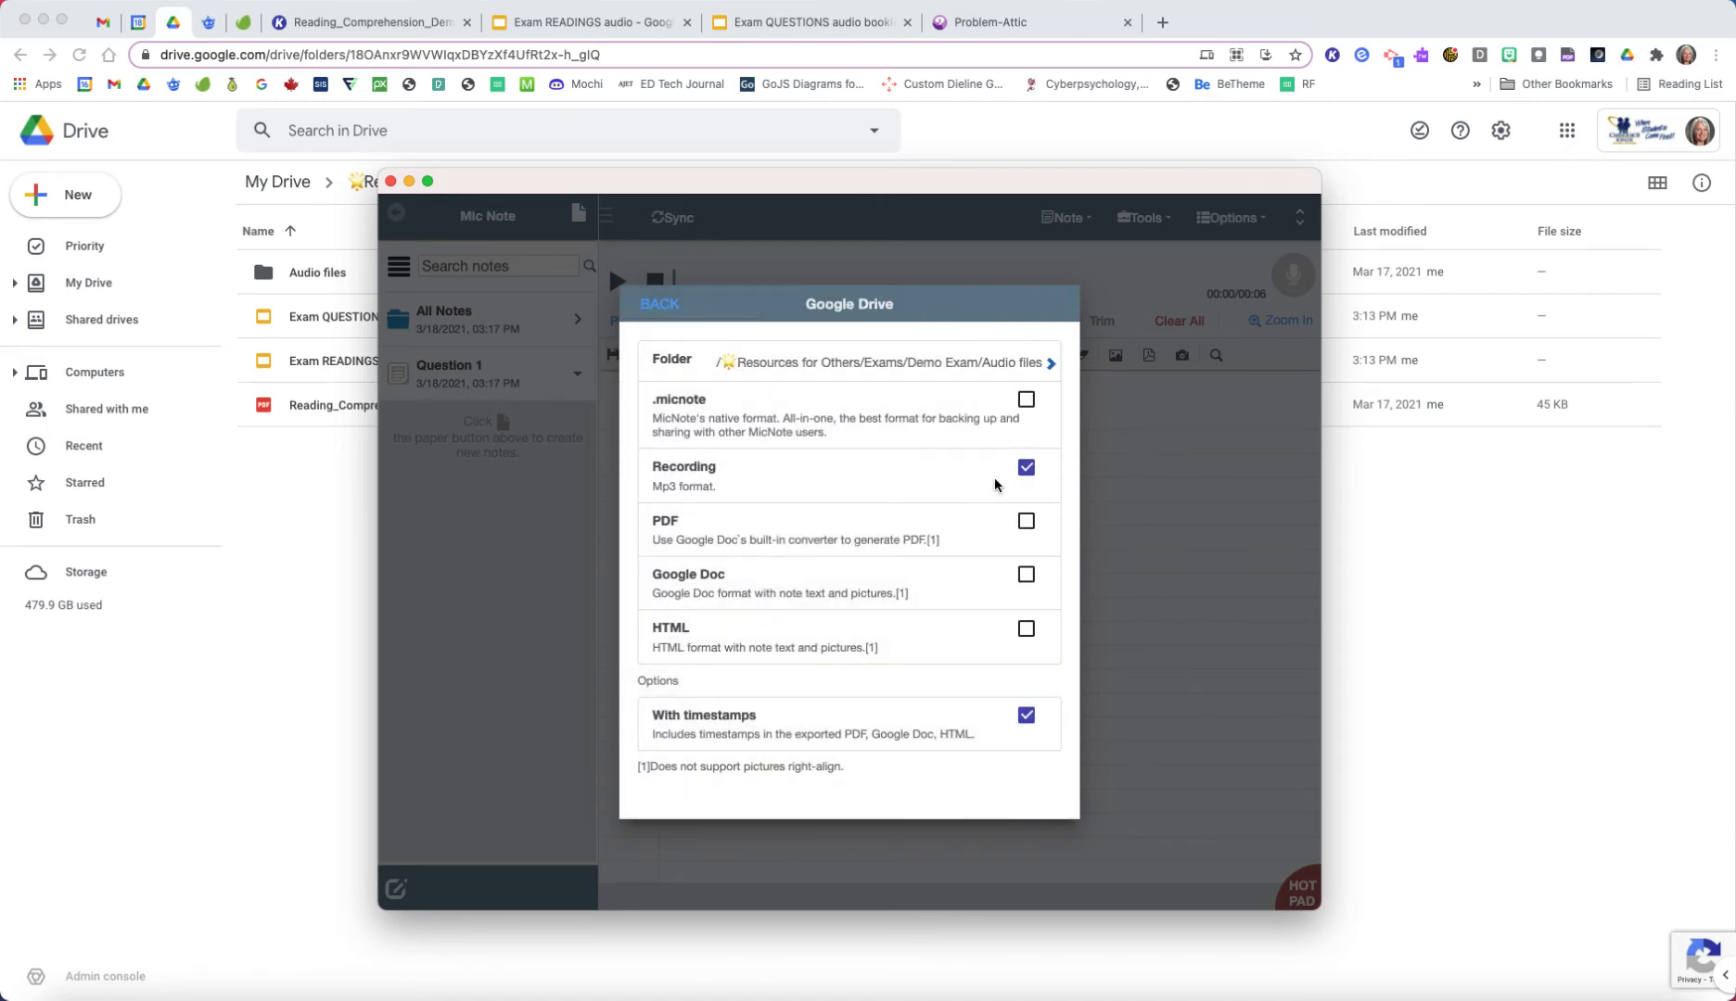
pyautogui.click(650, 303)
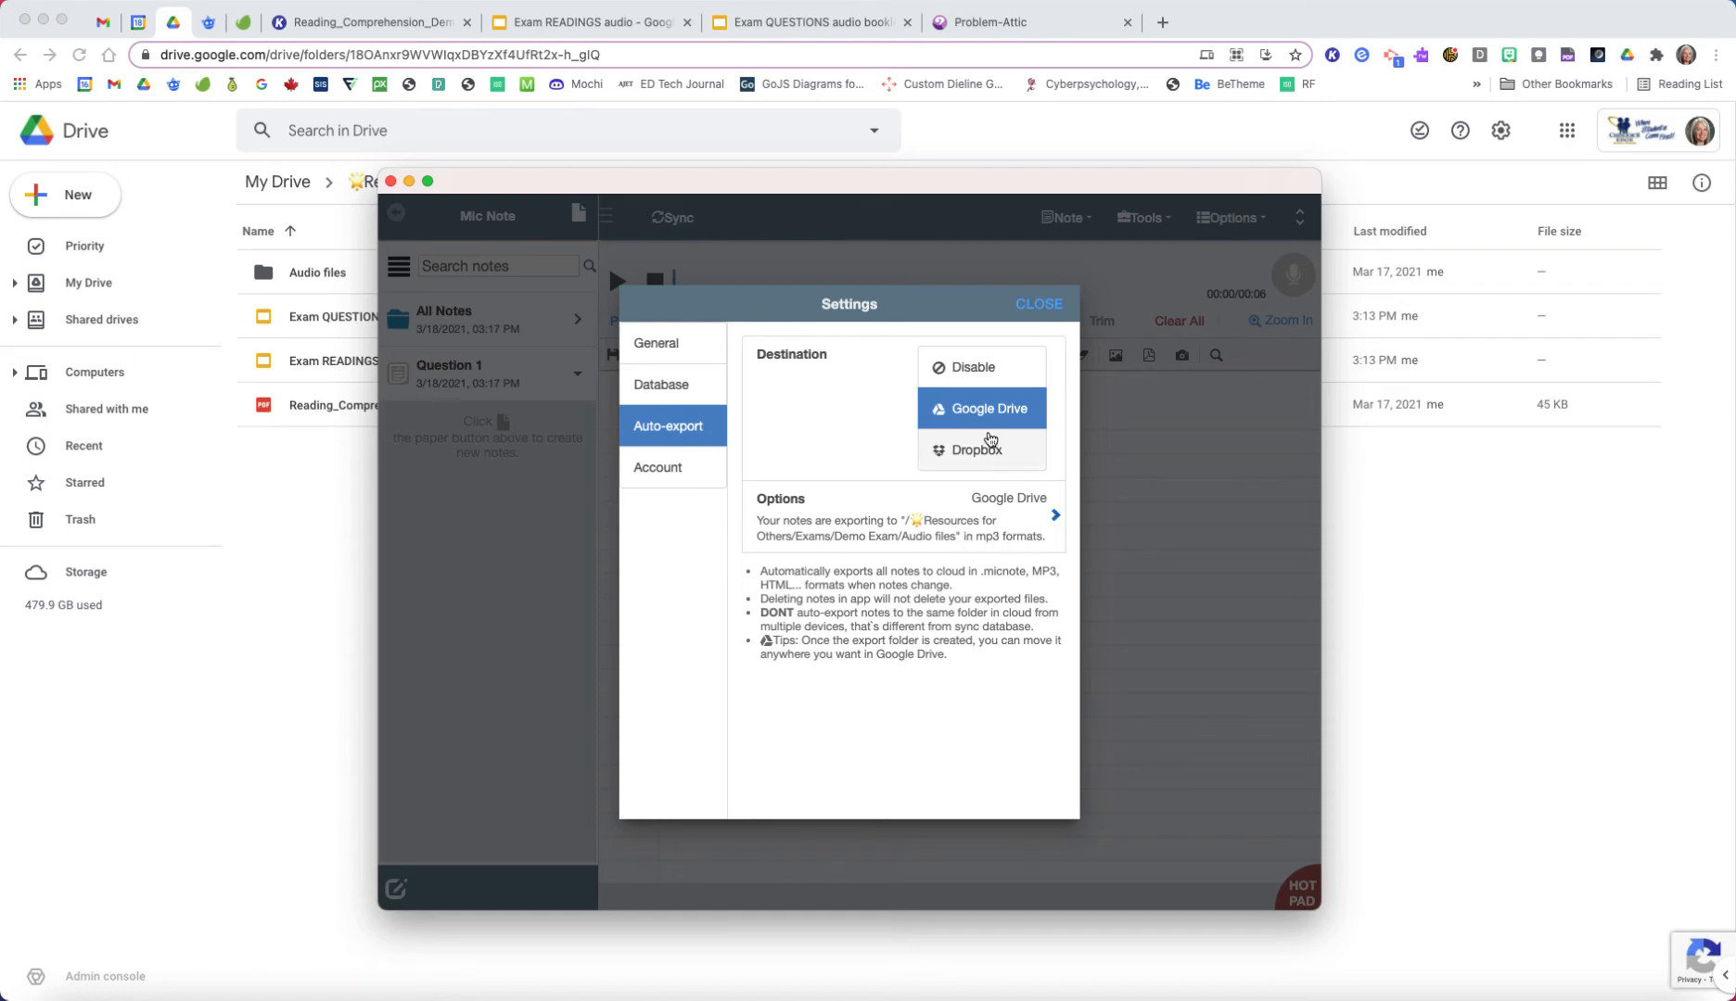
# Step: Review Mic Note's Account and General settings, and close the settings dialog
pyautogui.click(674, 471)
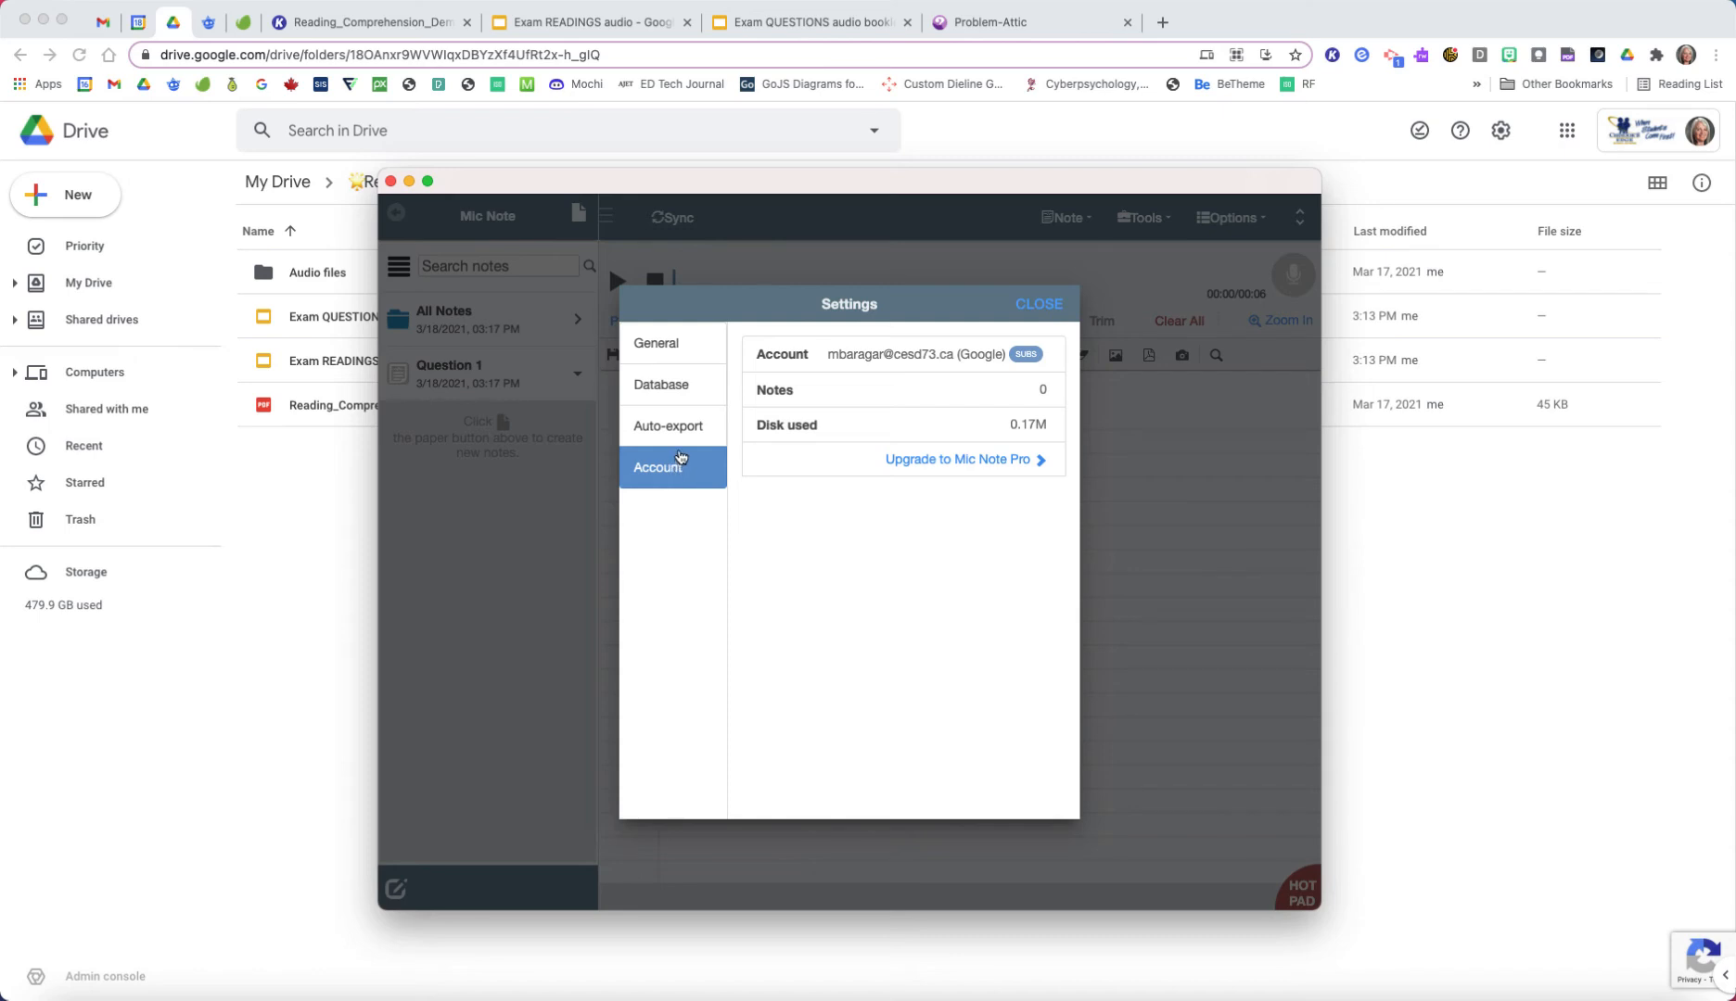
pyautogui.click(675, 348)
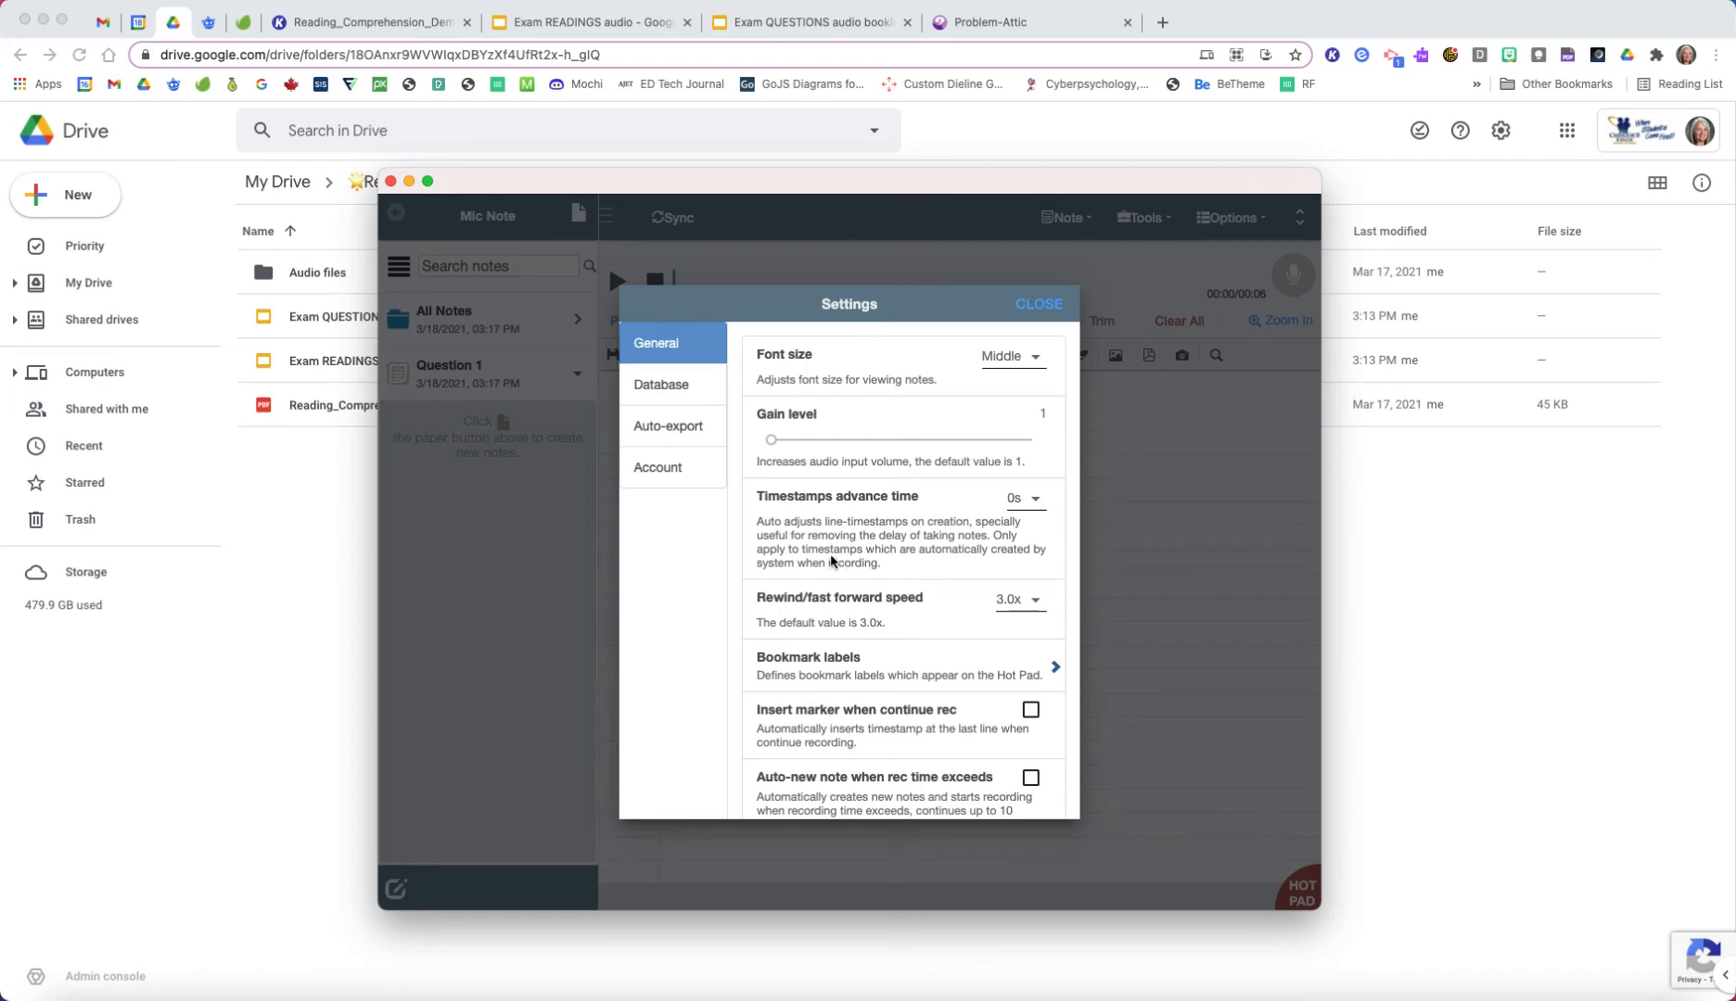
pyautogui.click(1040, 305)
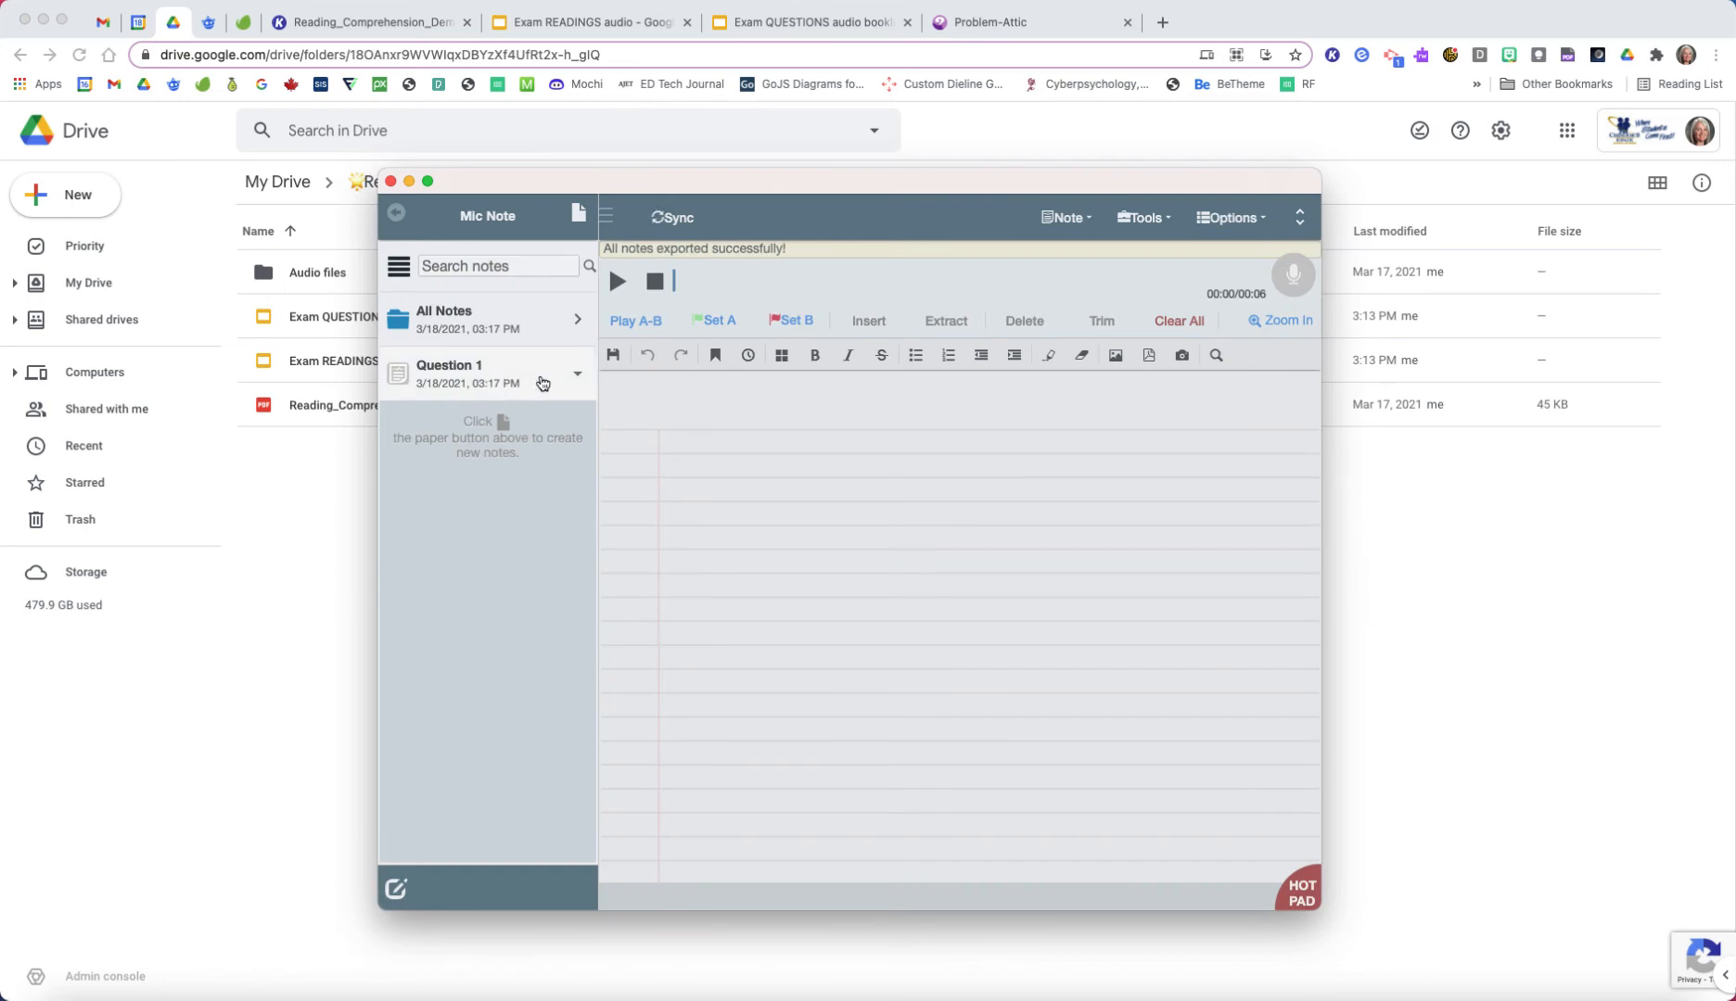
# Step: Delete the Question 1 note and move the Mic Note window so the Drive folder path is uncovered
pyautogui.click(576, 373)
pyautogui.click(549, 427)
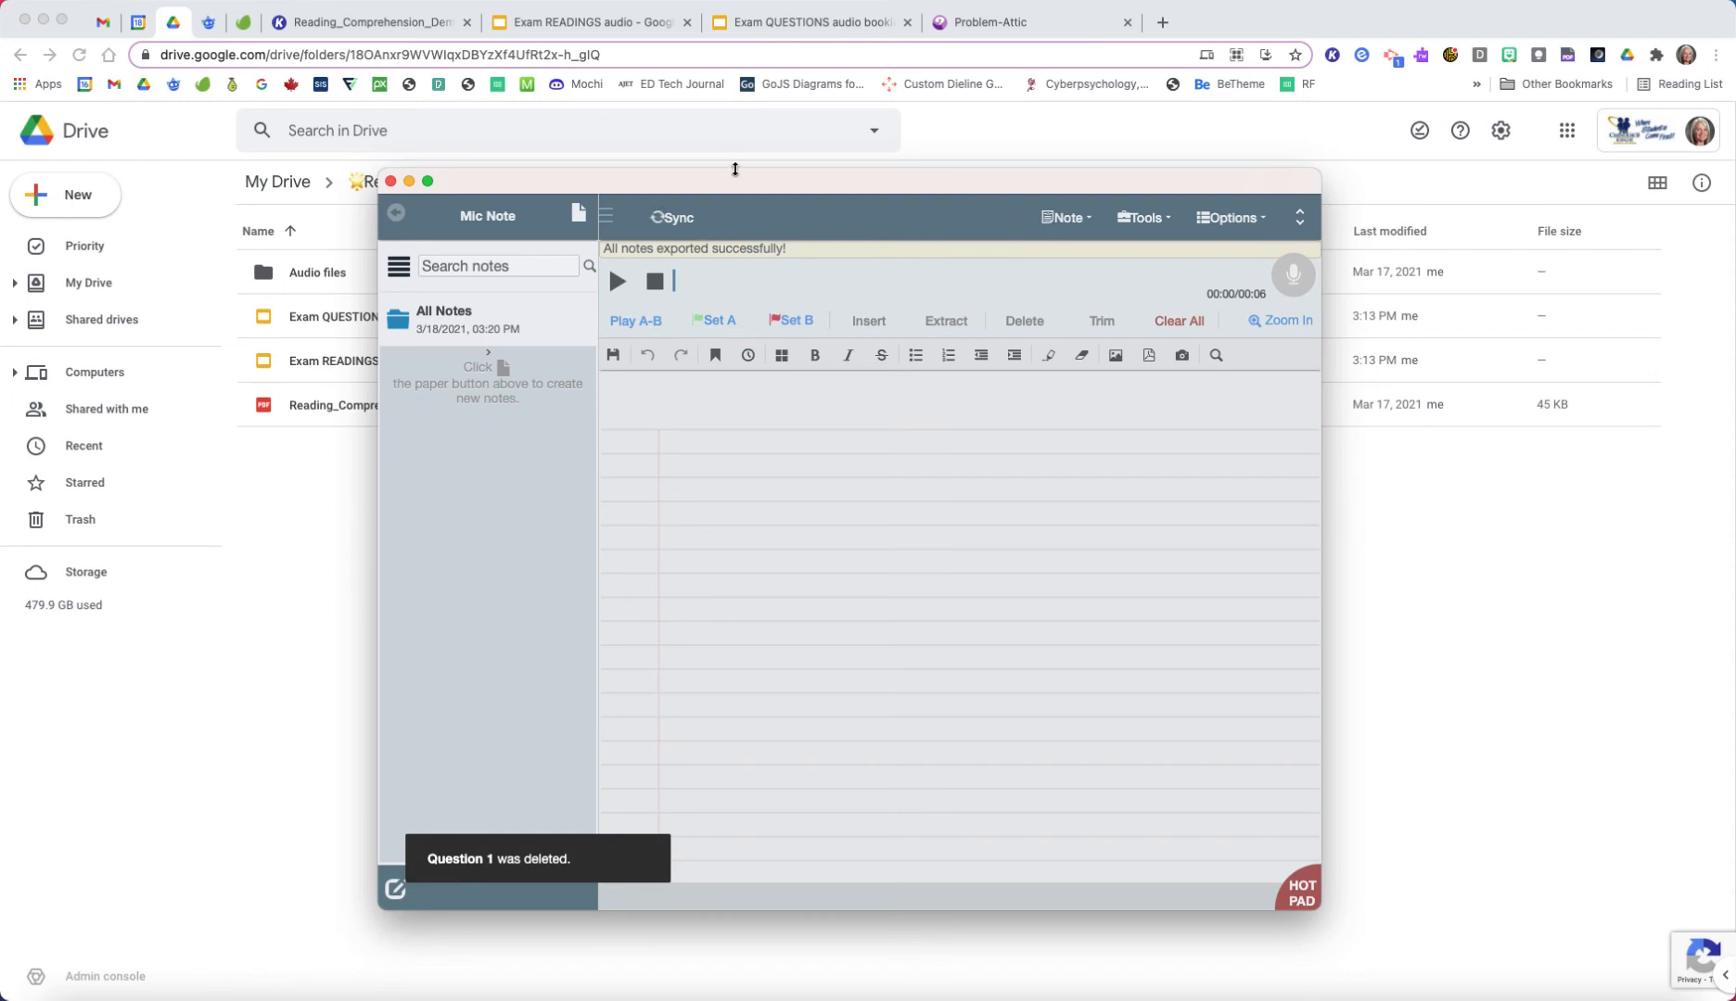
pyautogui.moveTo(737, 185); pyautogui.dragTo(802, 259)
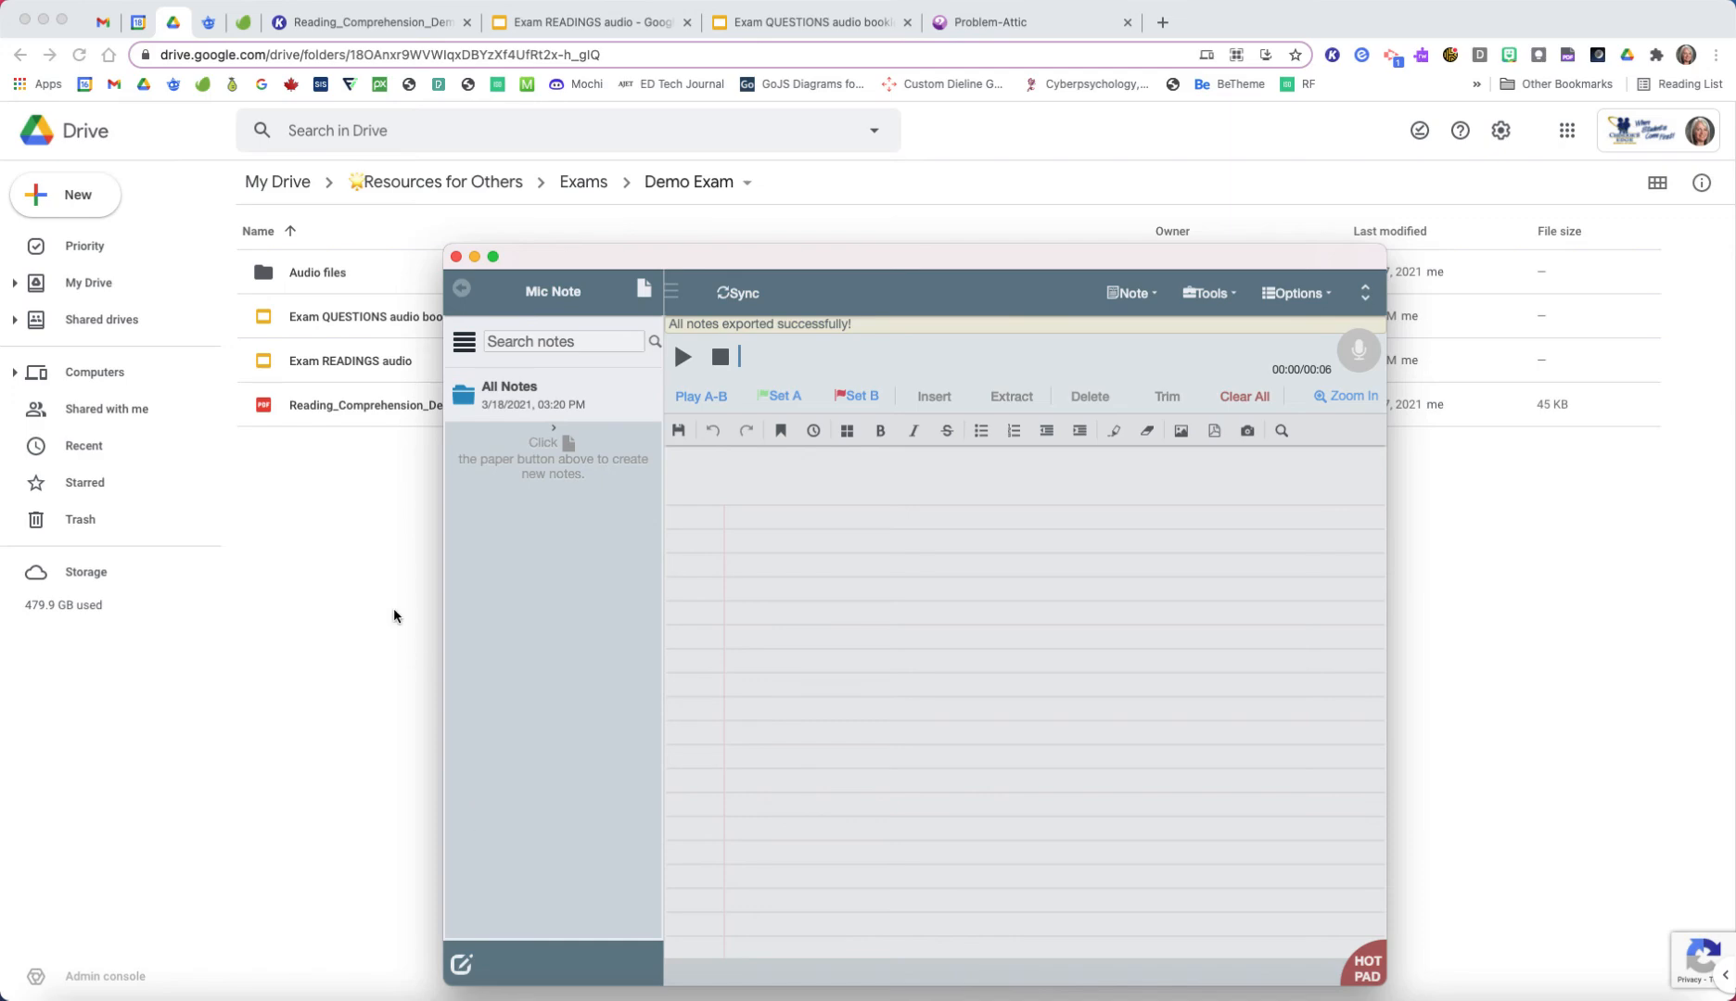
# Step: Switch to Reading_Comprehension_Demo.pdf in Kami, bring Mic Note back in front and reposition its window over the passage
pyautogui.click(381, 28)
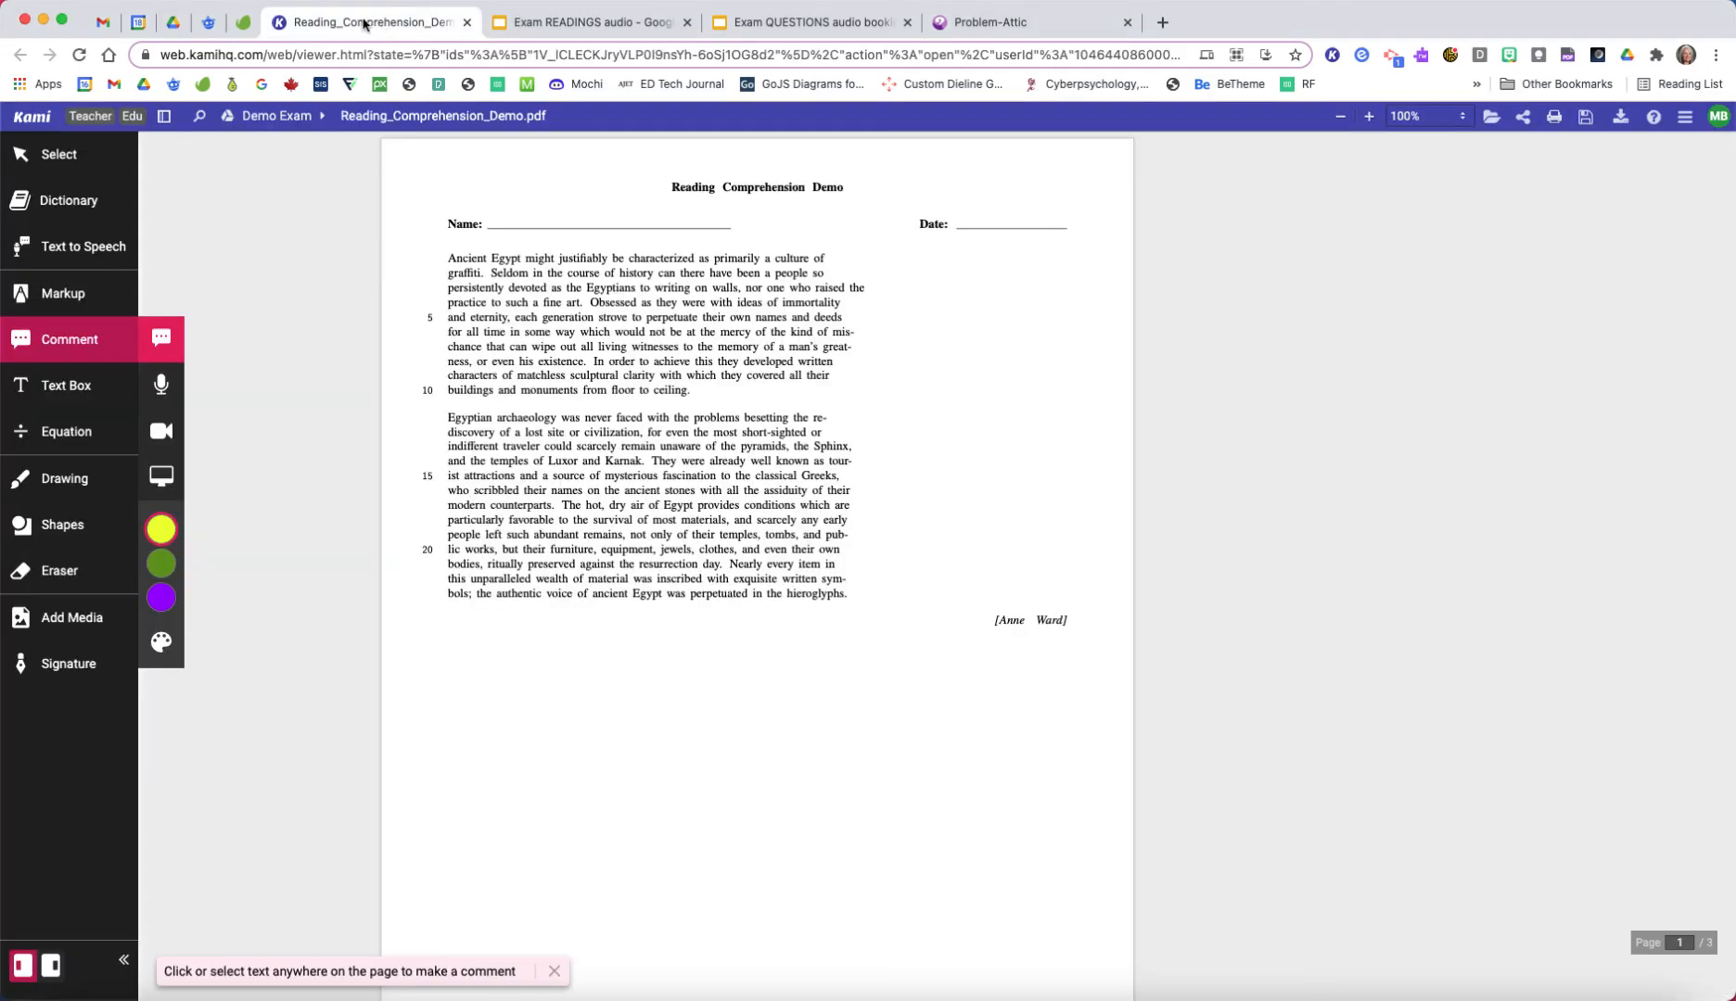
pyautogui.click(1512, 997)
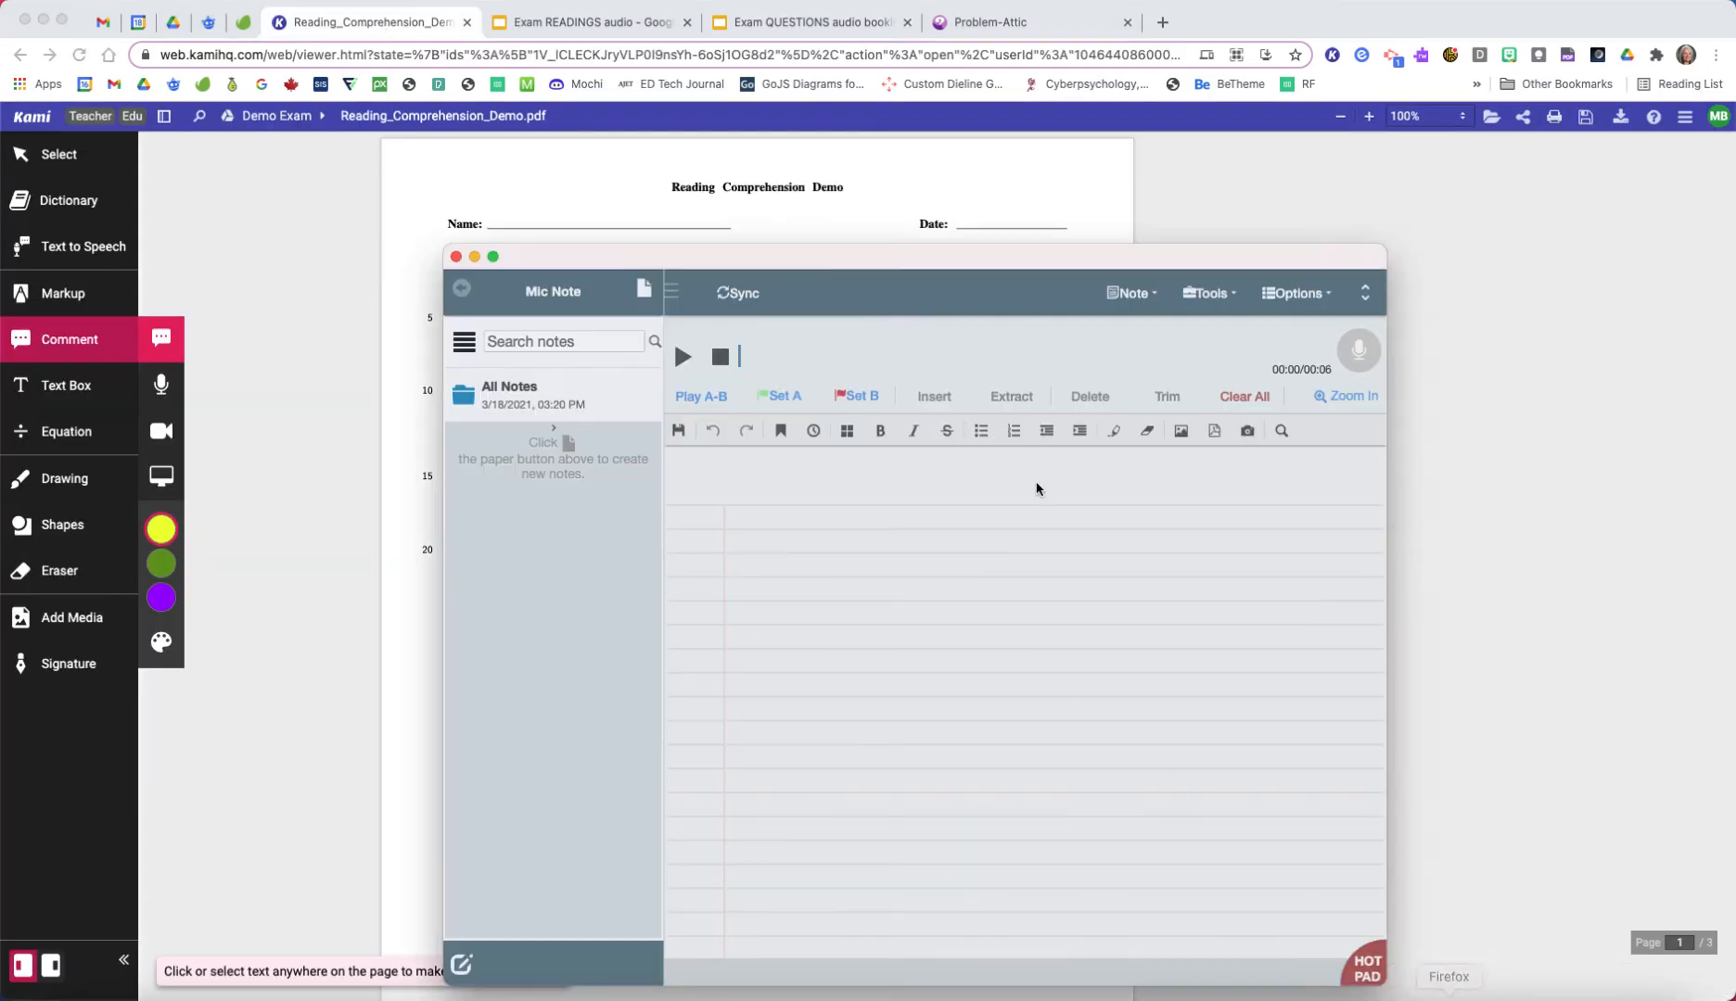
pyautogui.moveTo(1062, 267); pyautogui.dragTo(856, 429)
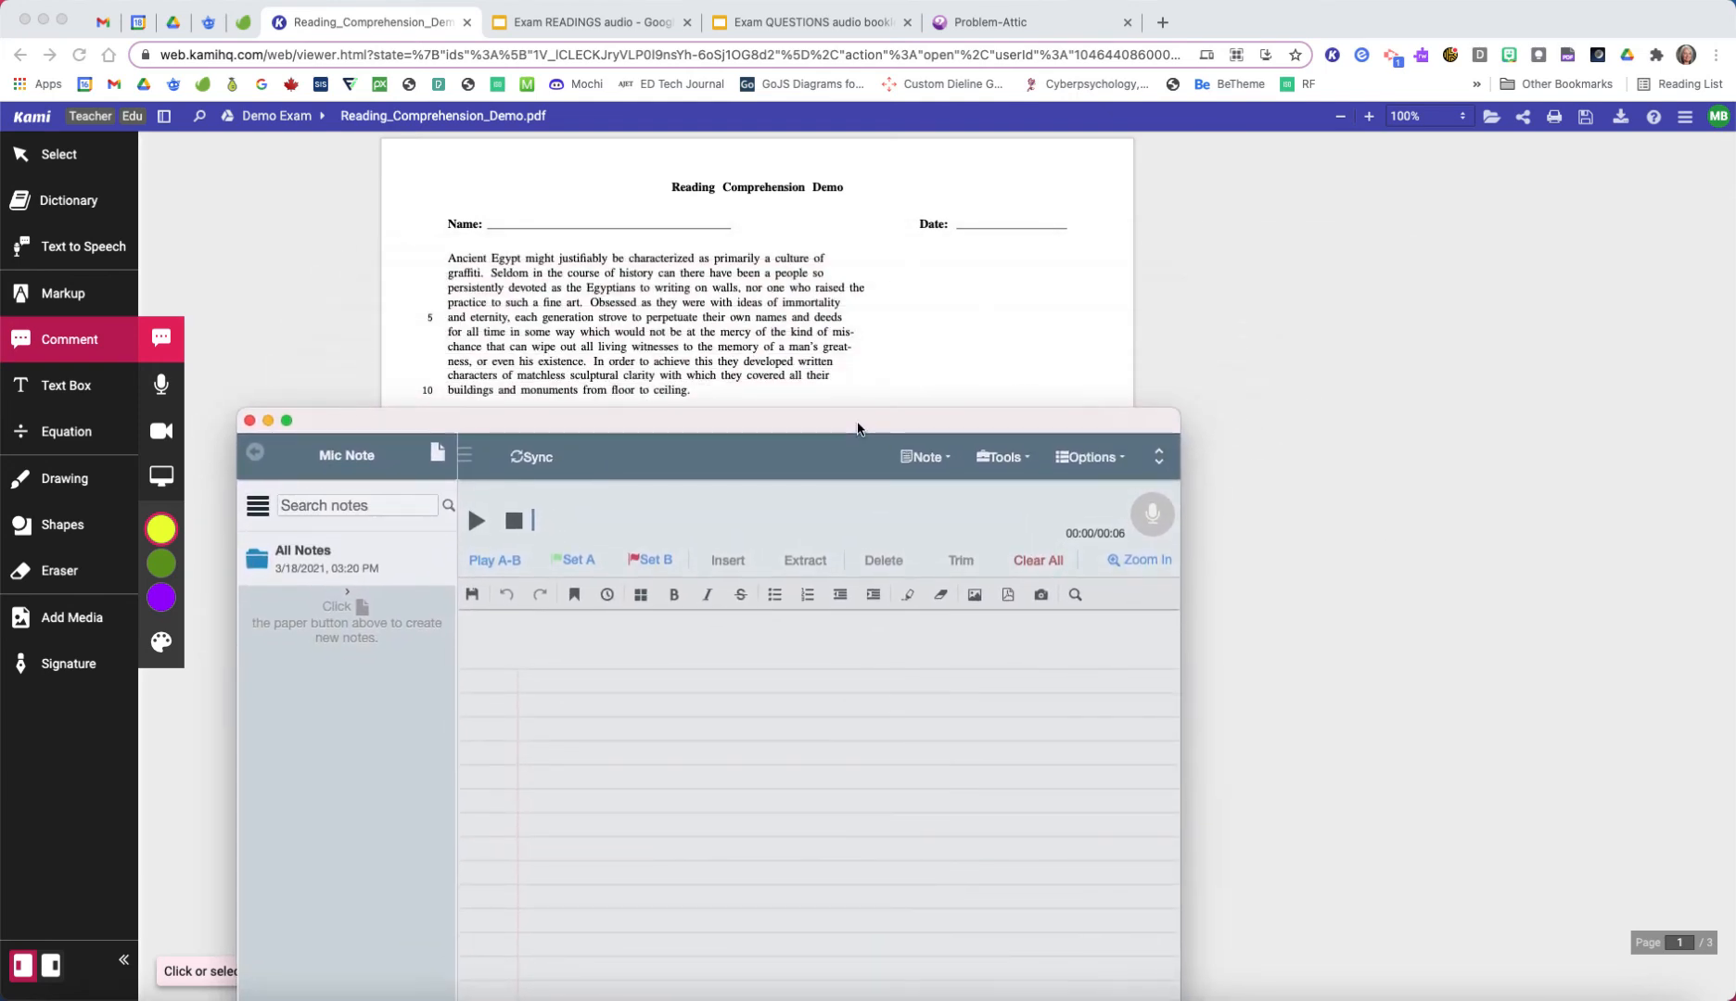
pyautogui.moveTo(856, 428); pyautogui.dragTo(829, 652)
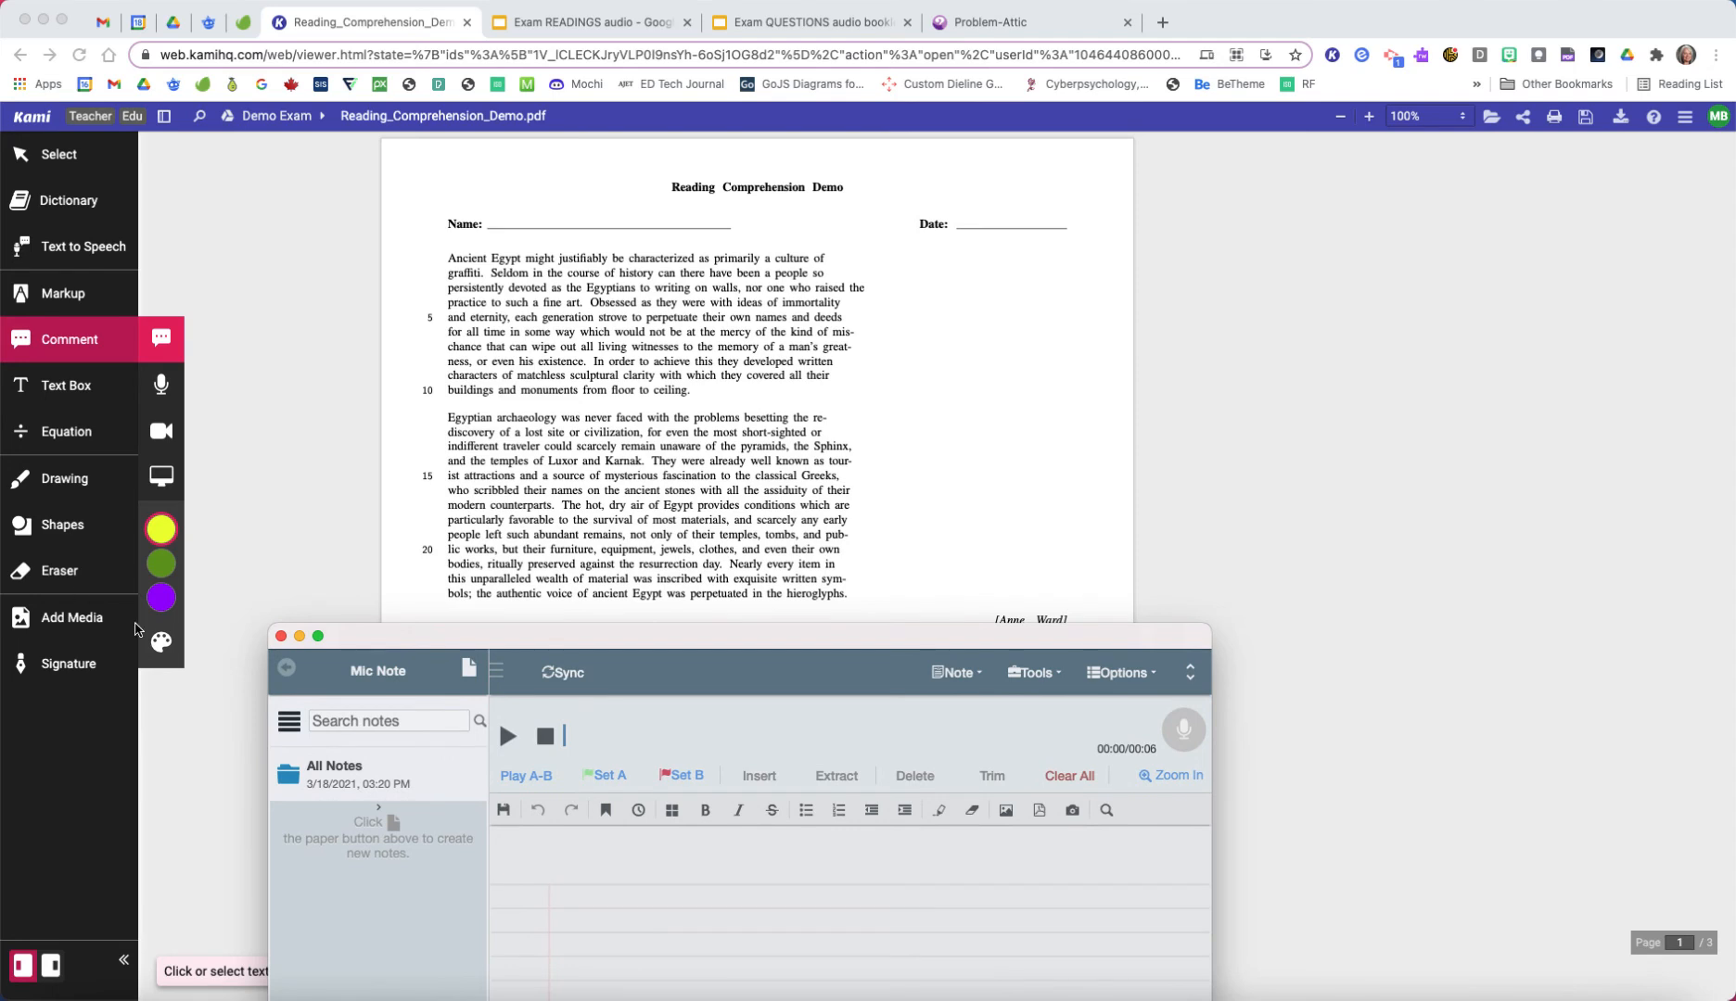
pyautogui.moveTo(513, 641); pyautogui.dragTo(542, 229)
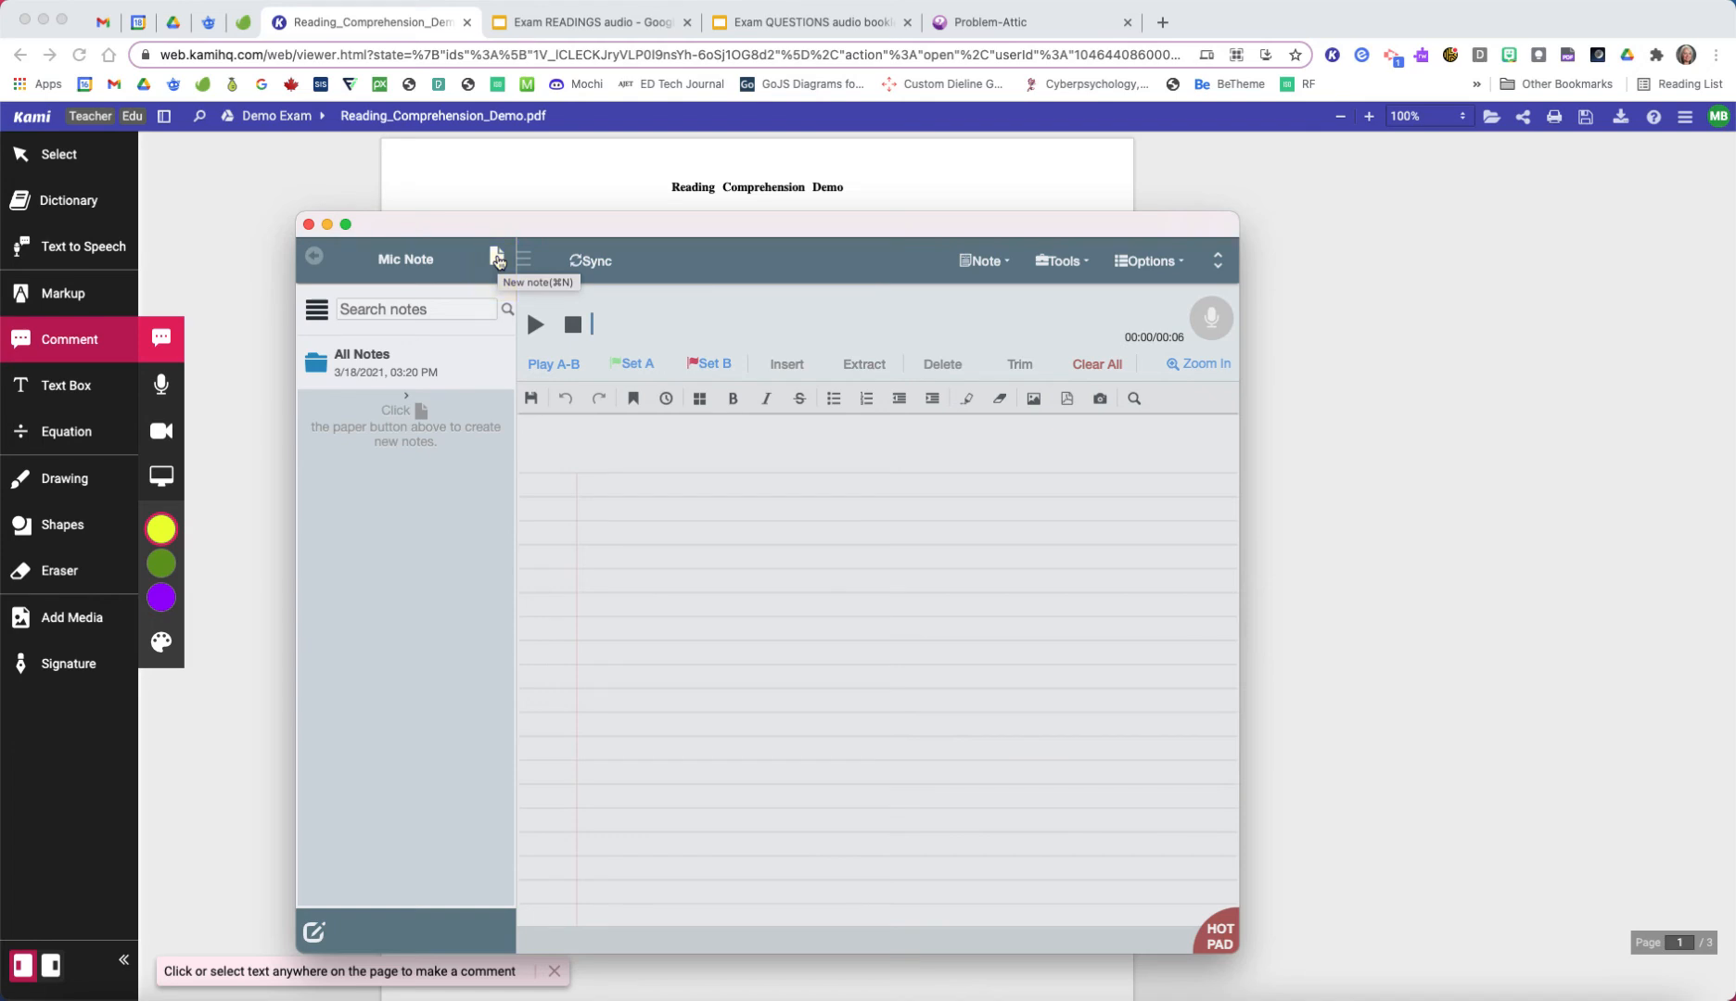
# Step: Create a new note in Mic Note and title it "Demo exam passage 1"
pyautogui.click(497, 257)
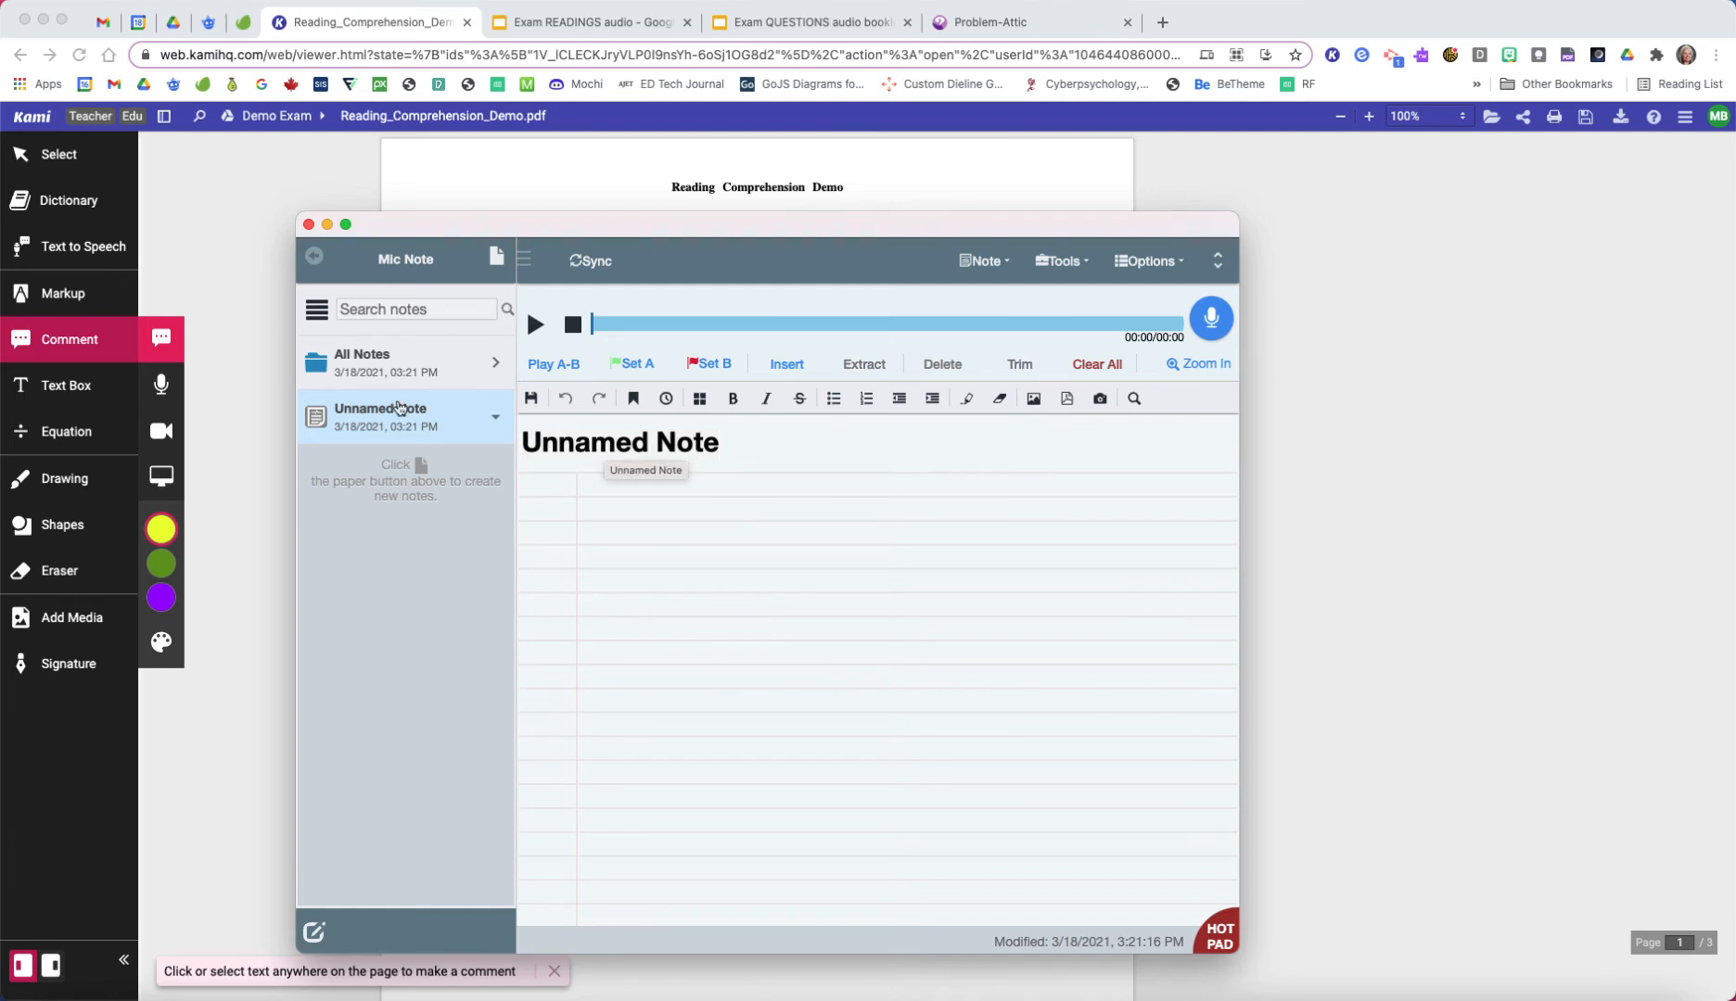
pyautogui.click(730, 451)
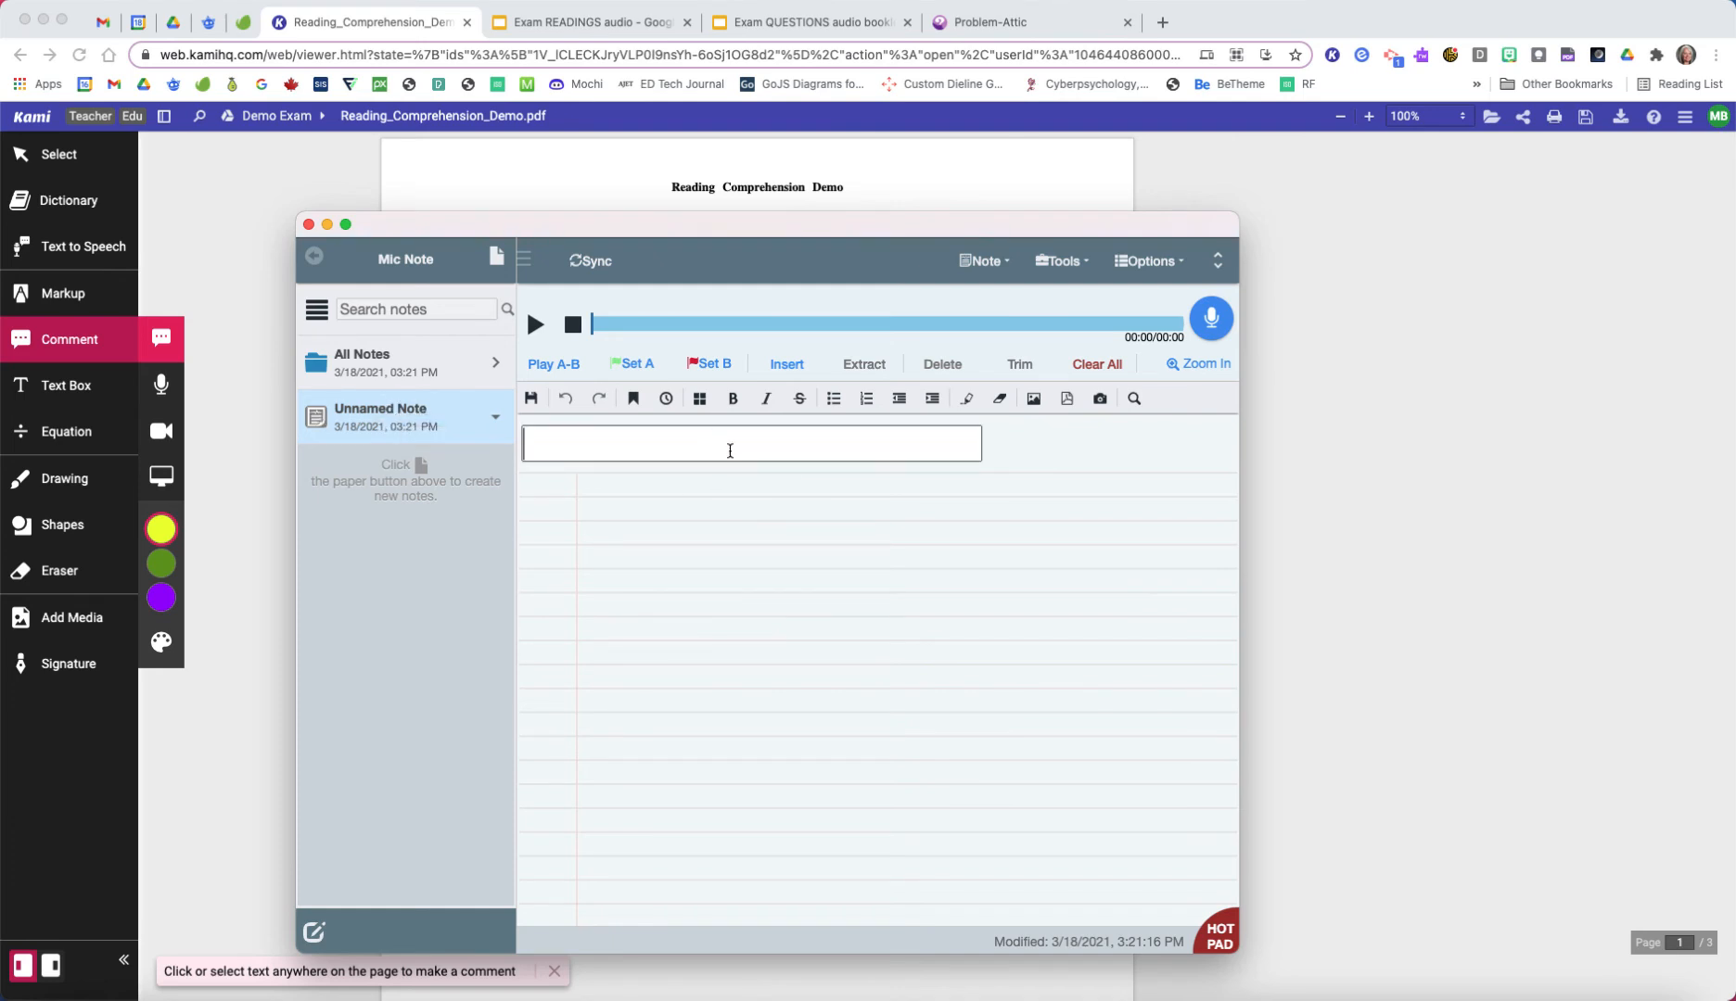
pyautogui.write('Demo exam ')
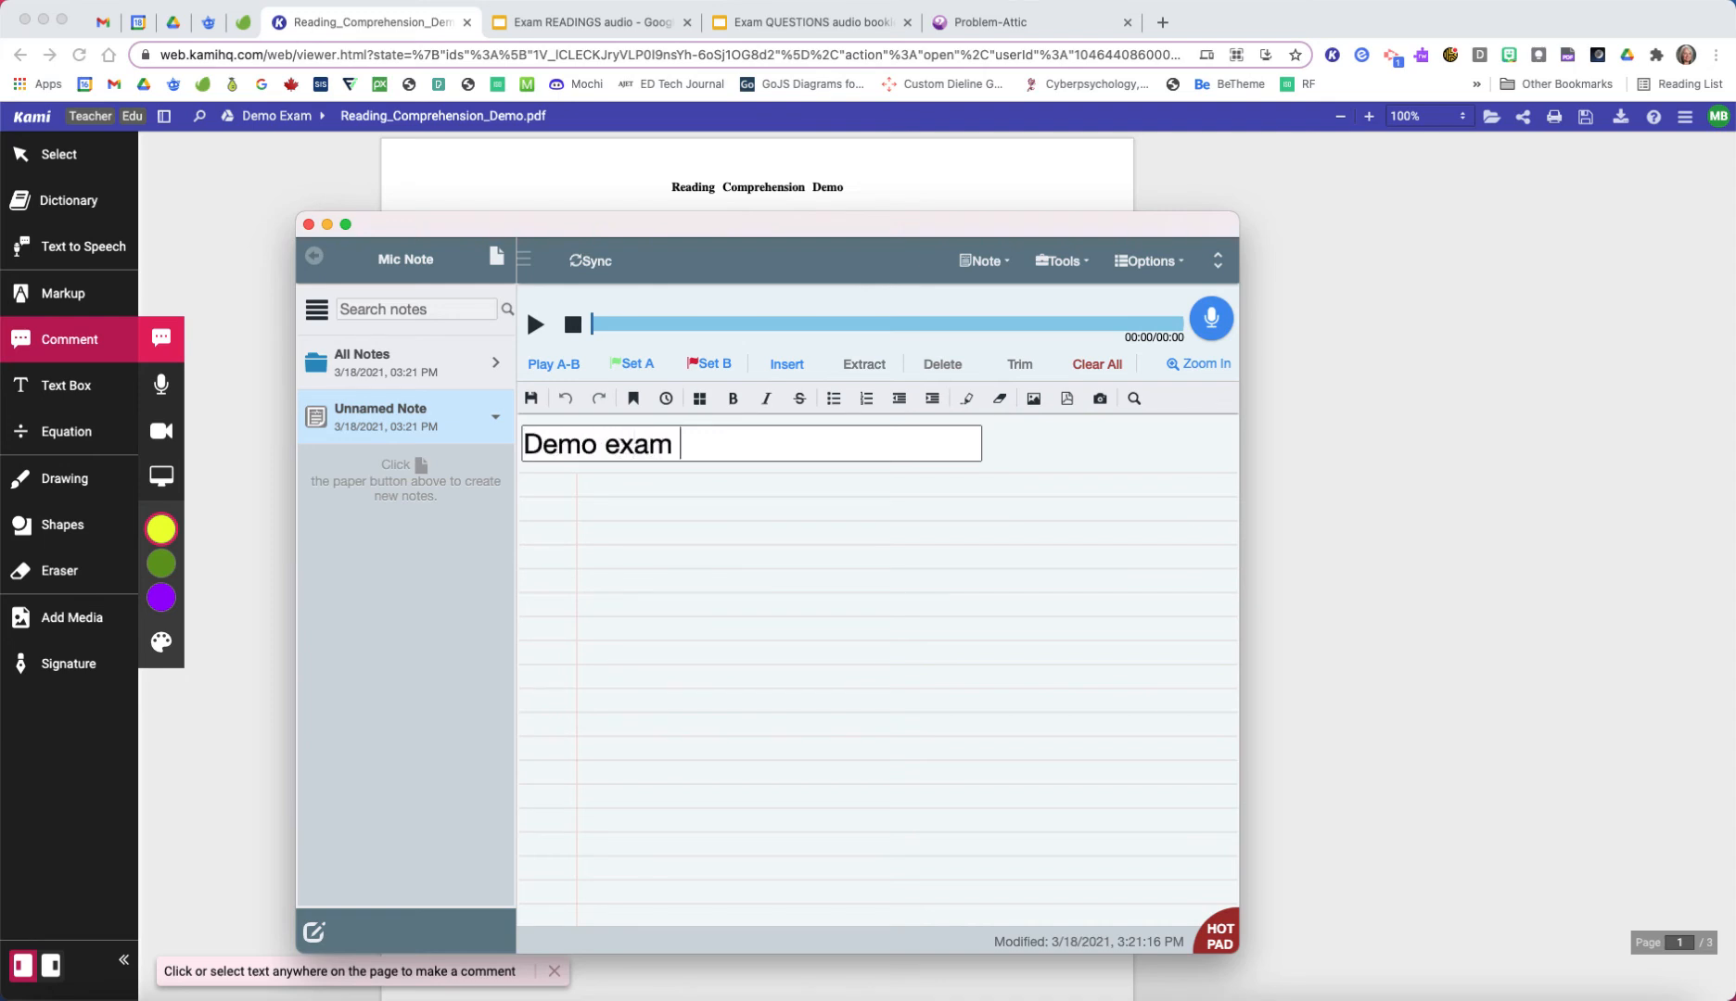
pyautogui.write('passage 1')
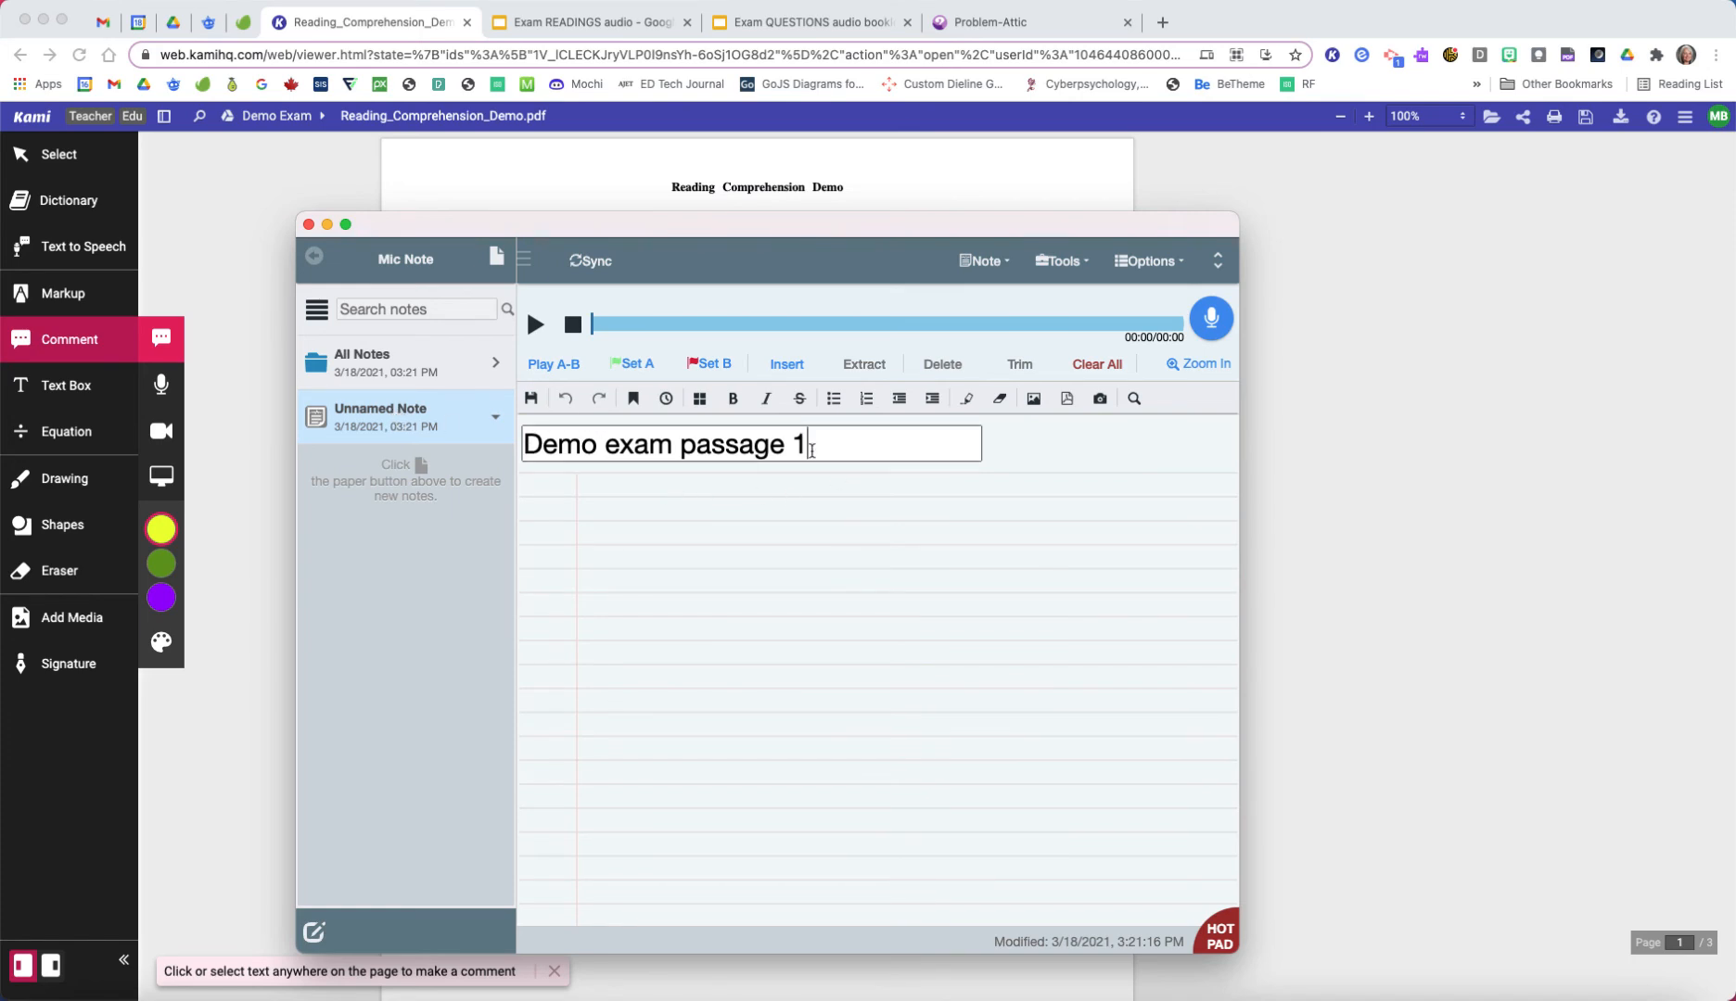
# Step: Uncover the PDF passage, record about 15 seconds of audio in the "Demo exam passage 1" note, and sync it to Google Drive
pyautogui.click(652, 499)
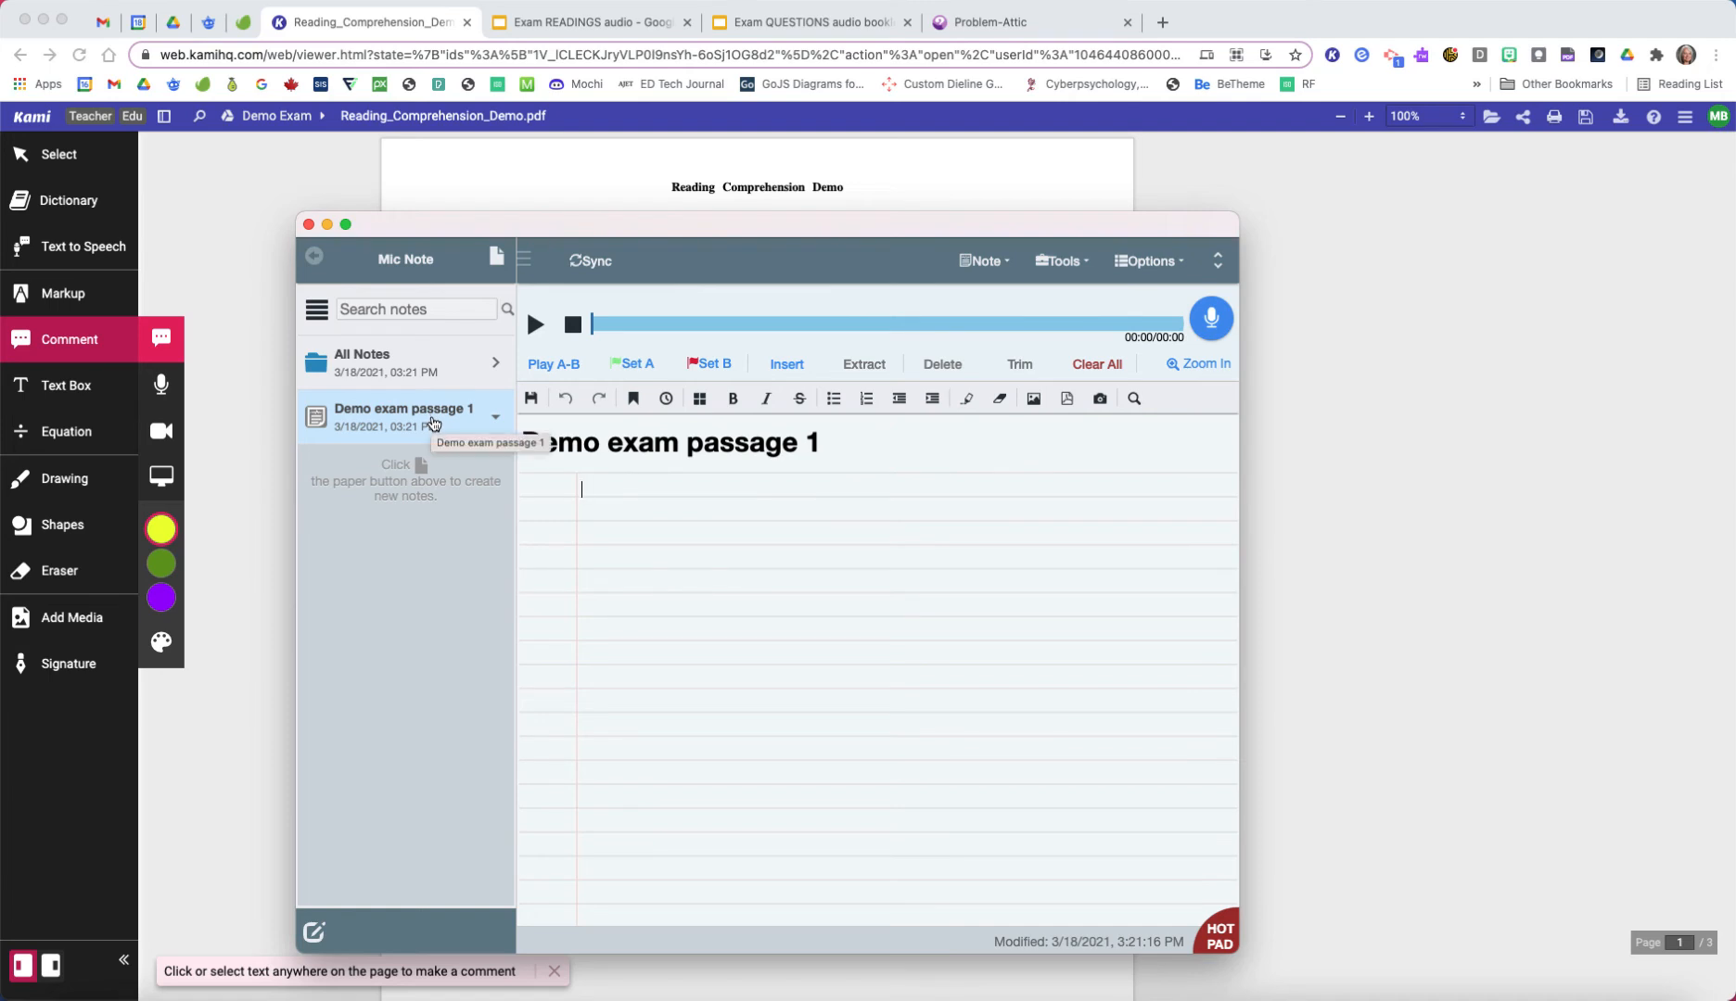
pyautogui.moveTo(802, 228); pyautogui.dragTo(779, 655)
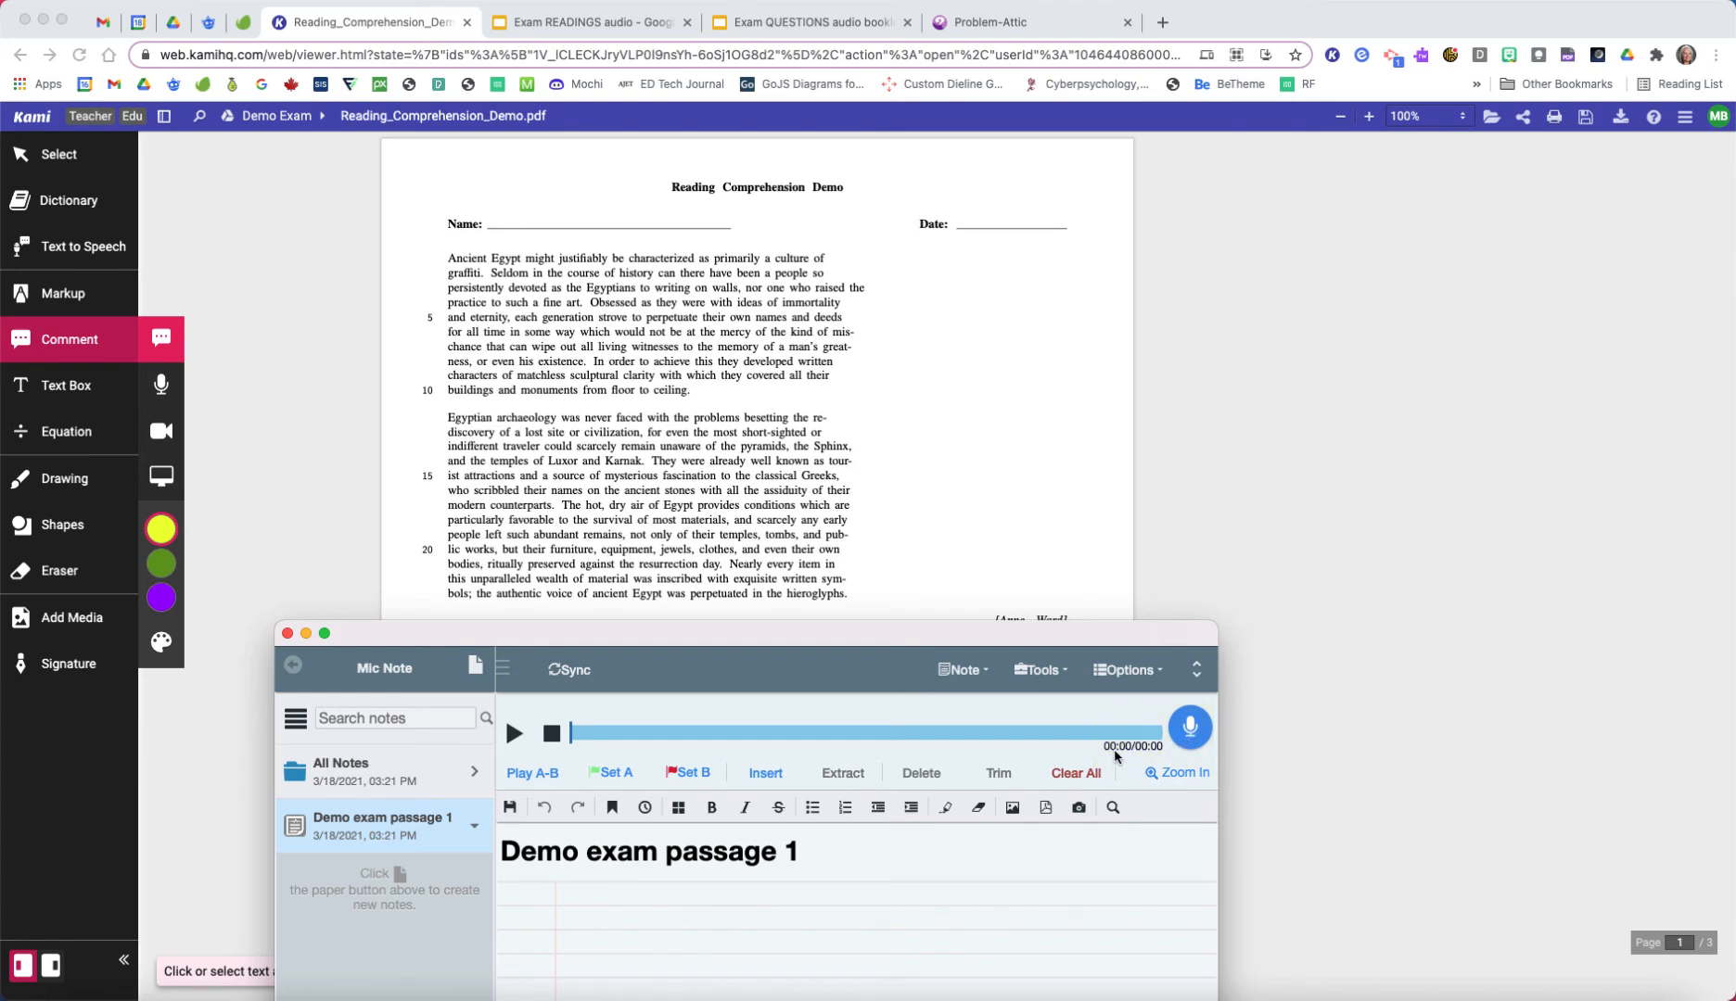
pyautogui.click(1191, 732)
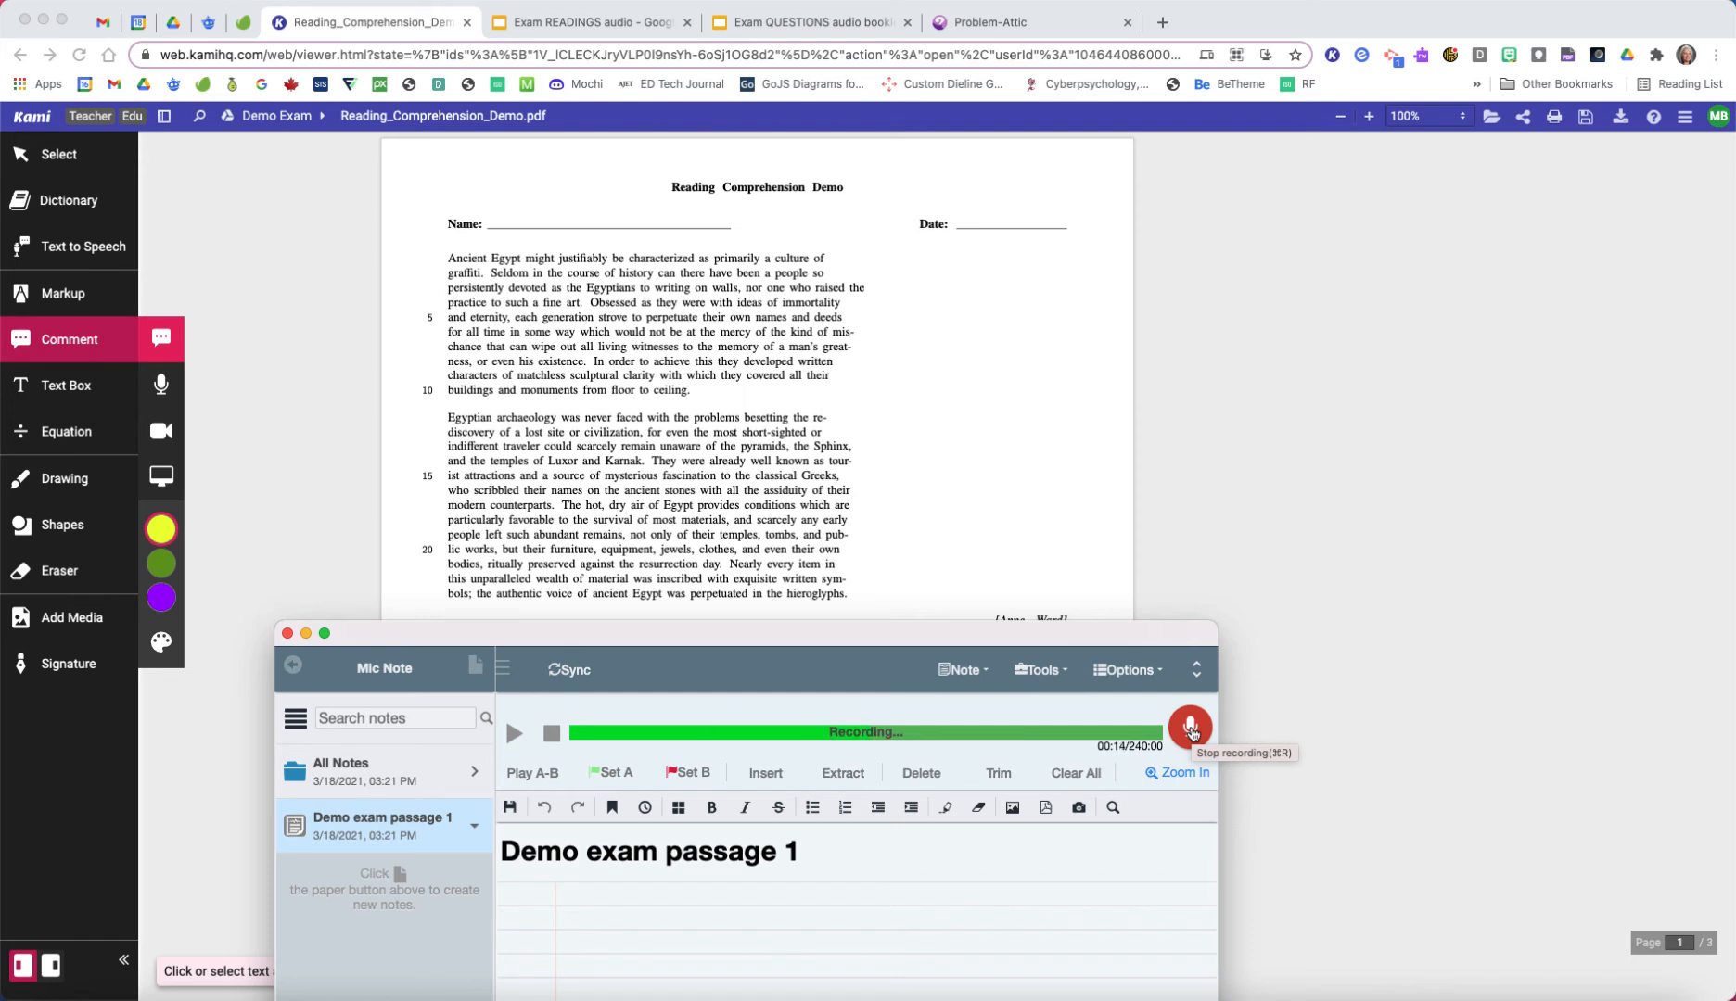
pyautogui.click(1191, 730)
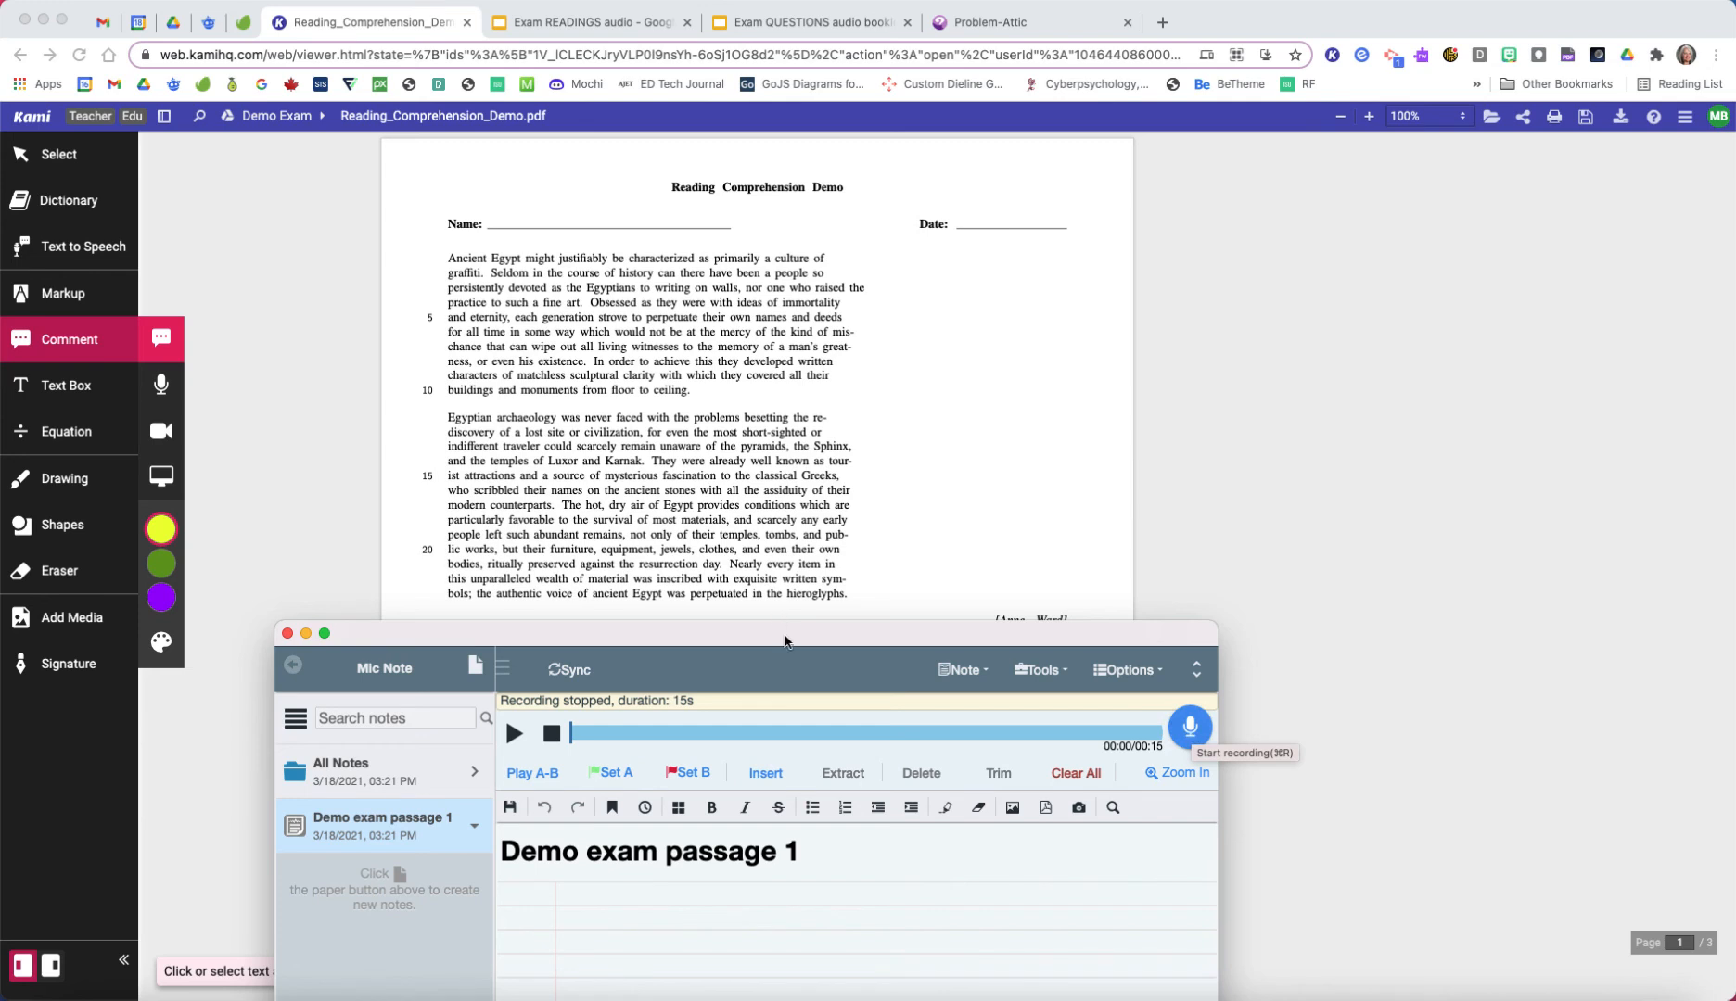
pyautogui.moveTo(786, 636); pyautogui.dragTo(861, 363)
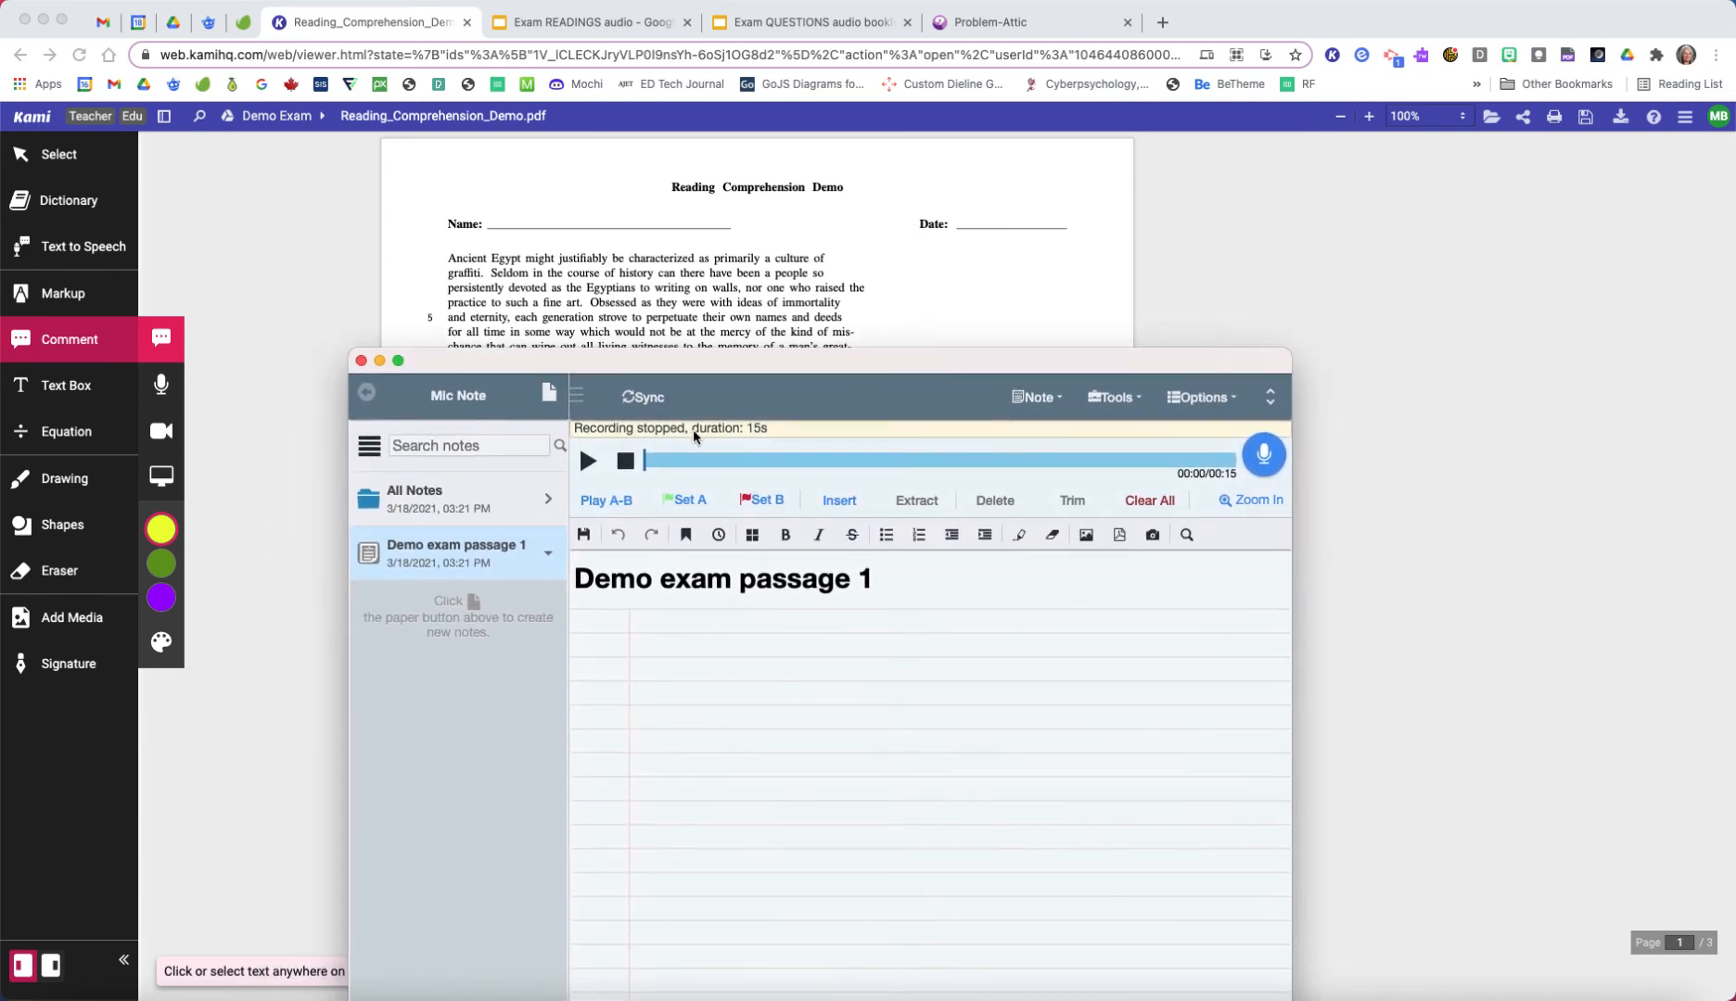
pyautogui.click(647, 399)
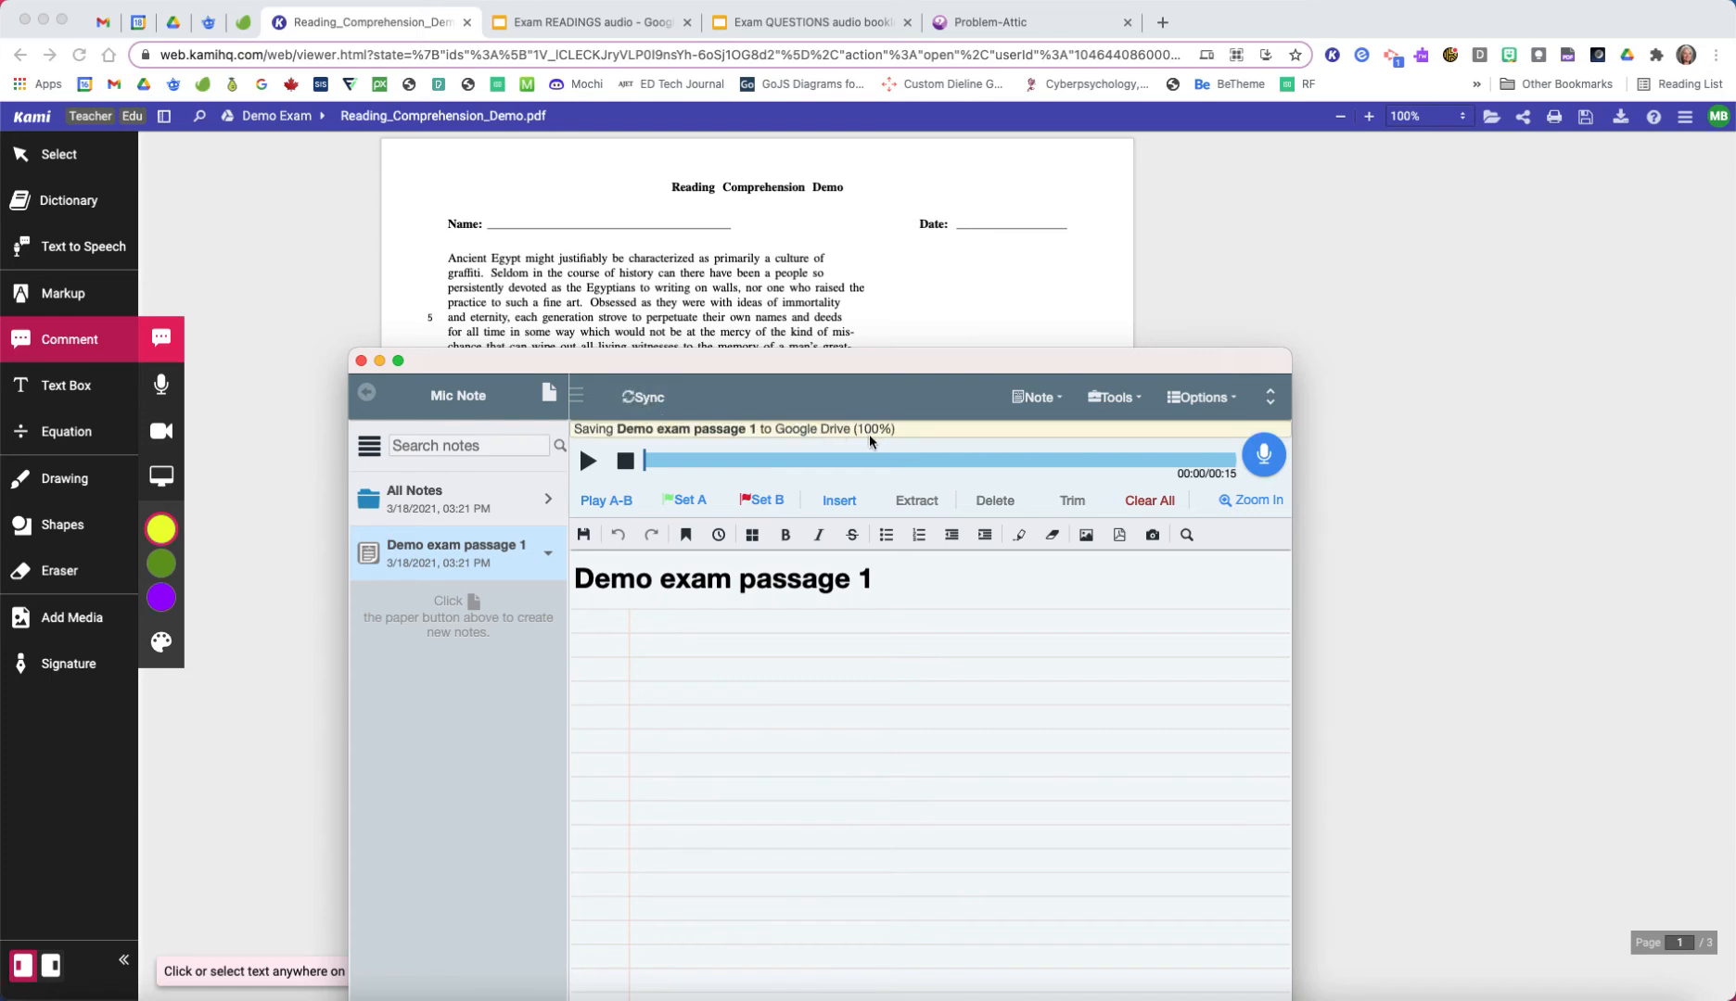
# Step: Switch to Google Drive and open the Audio files folder inside Demo Exam to check for the exported MP3
pyautogui.click(173, 26)
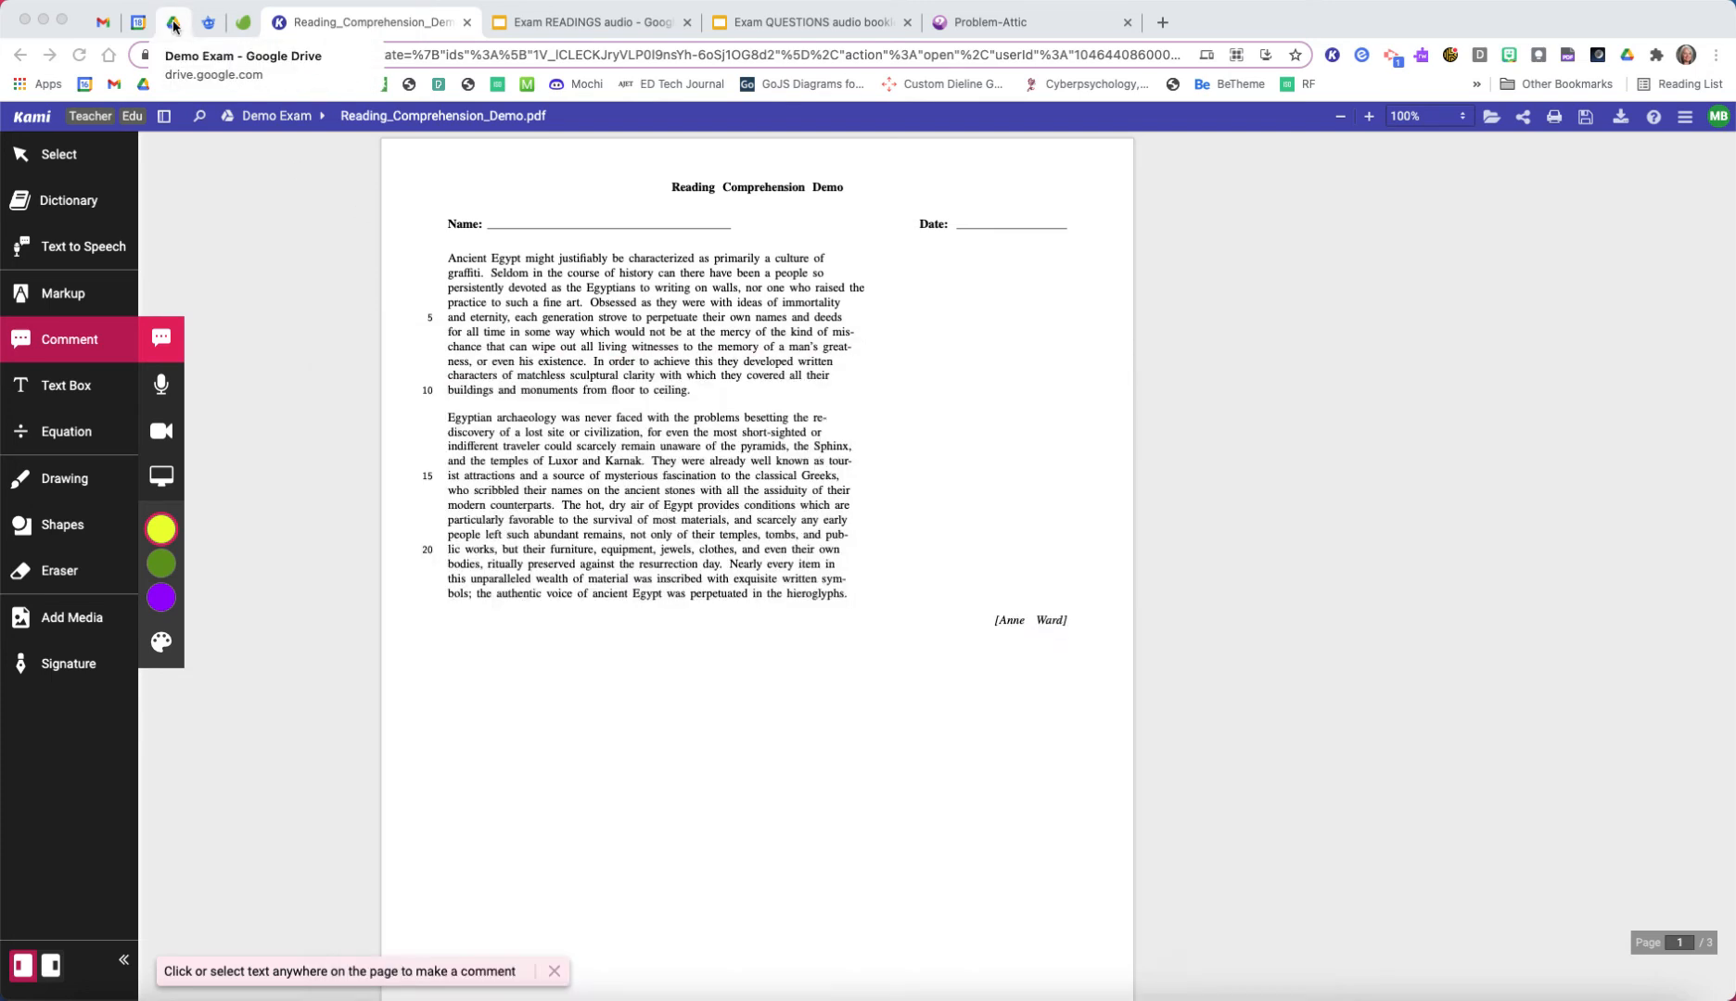
pyautogui.click(173, 26)
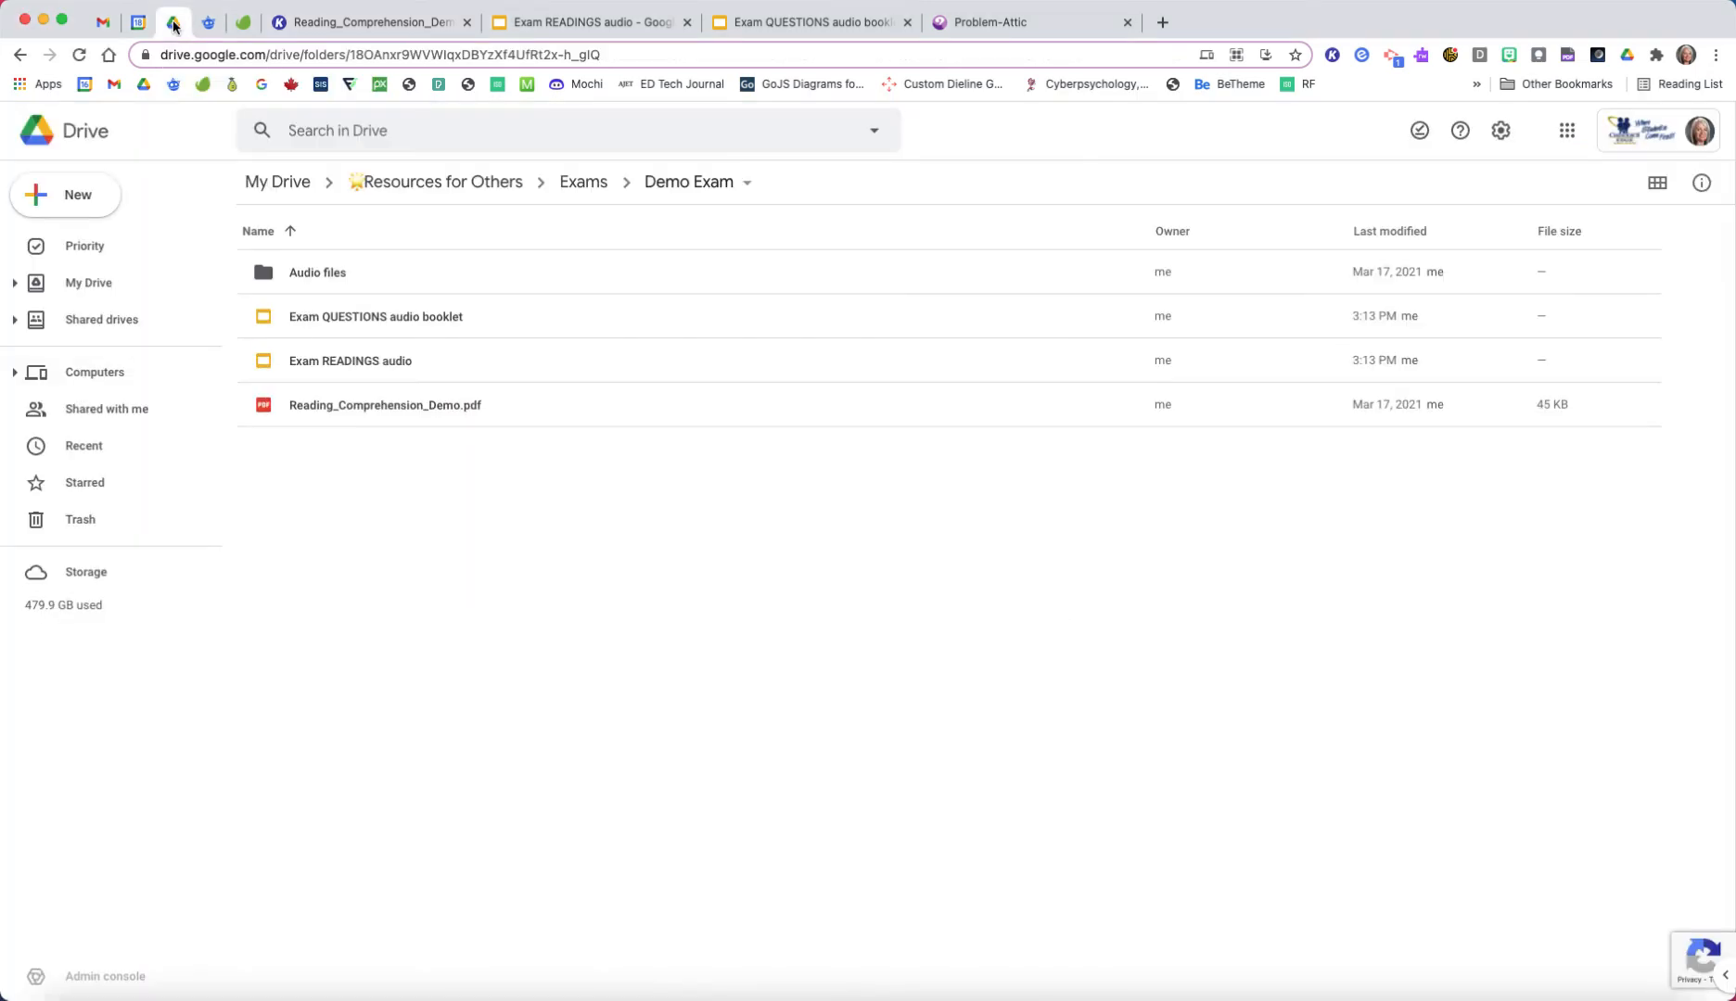
pyautogui.doubleClick(320, 274)
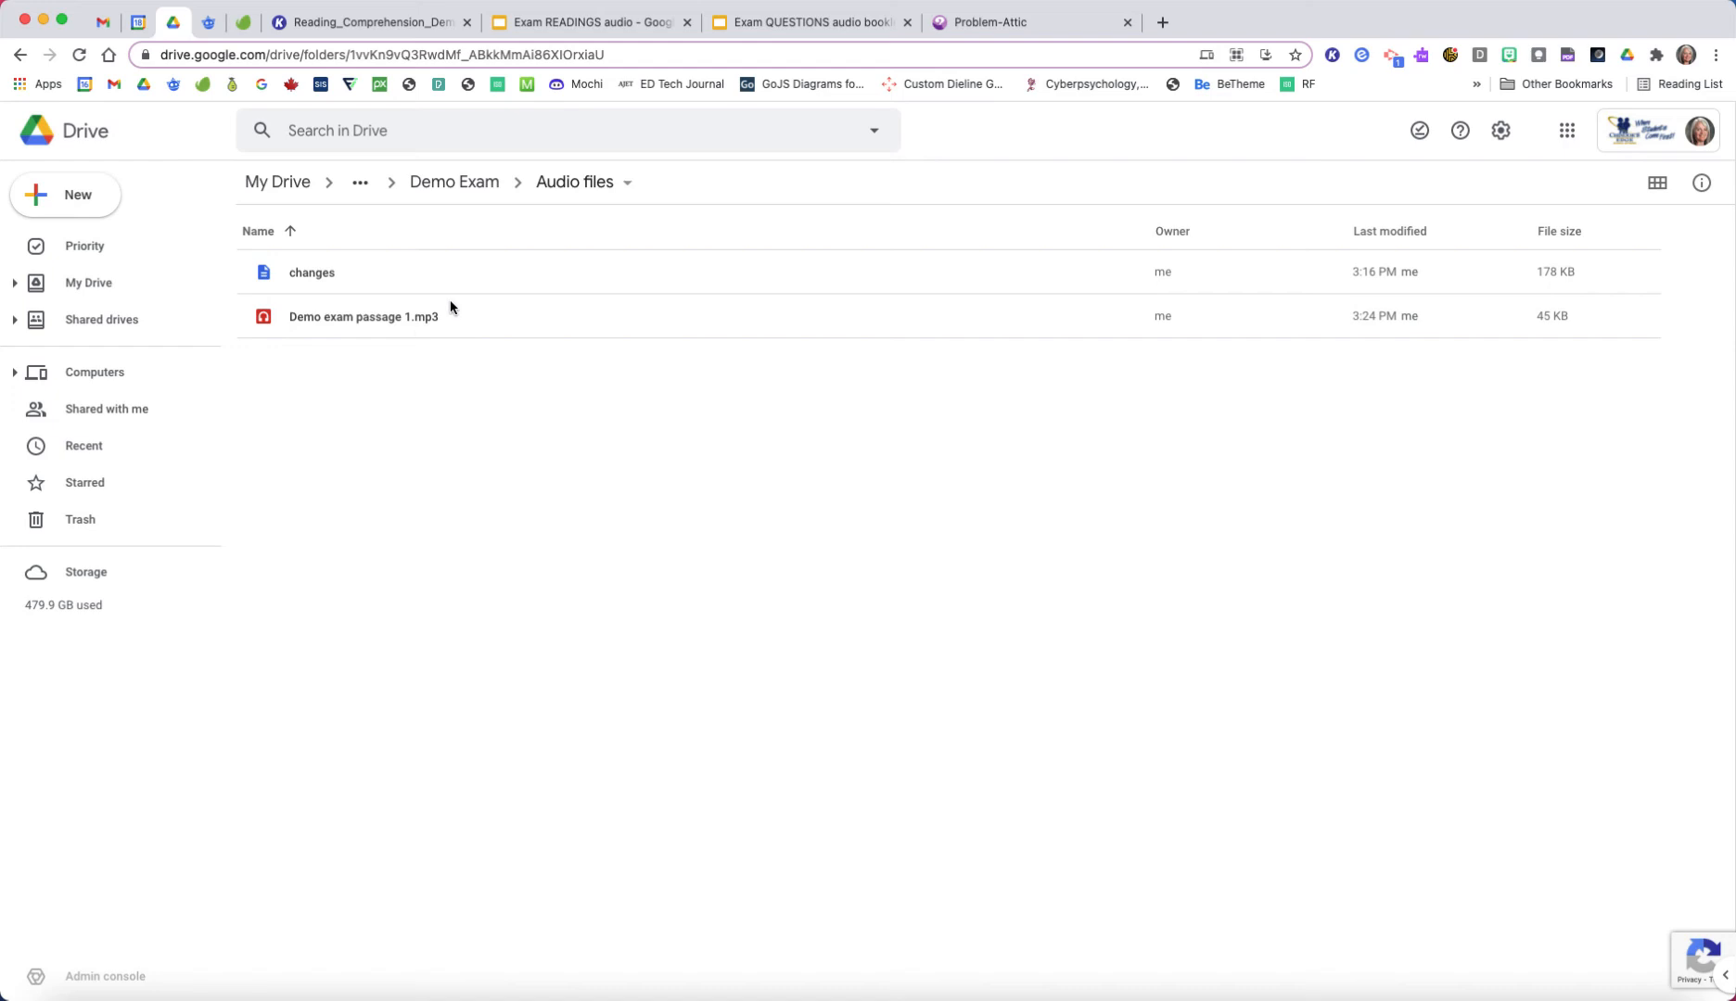
# Step: Switch to the Exam READINGS audio presentation in Google Slides and open the insert options for adding audio to slide 2
pyautogui.click(581, 22)
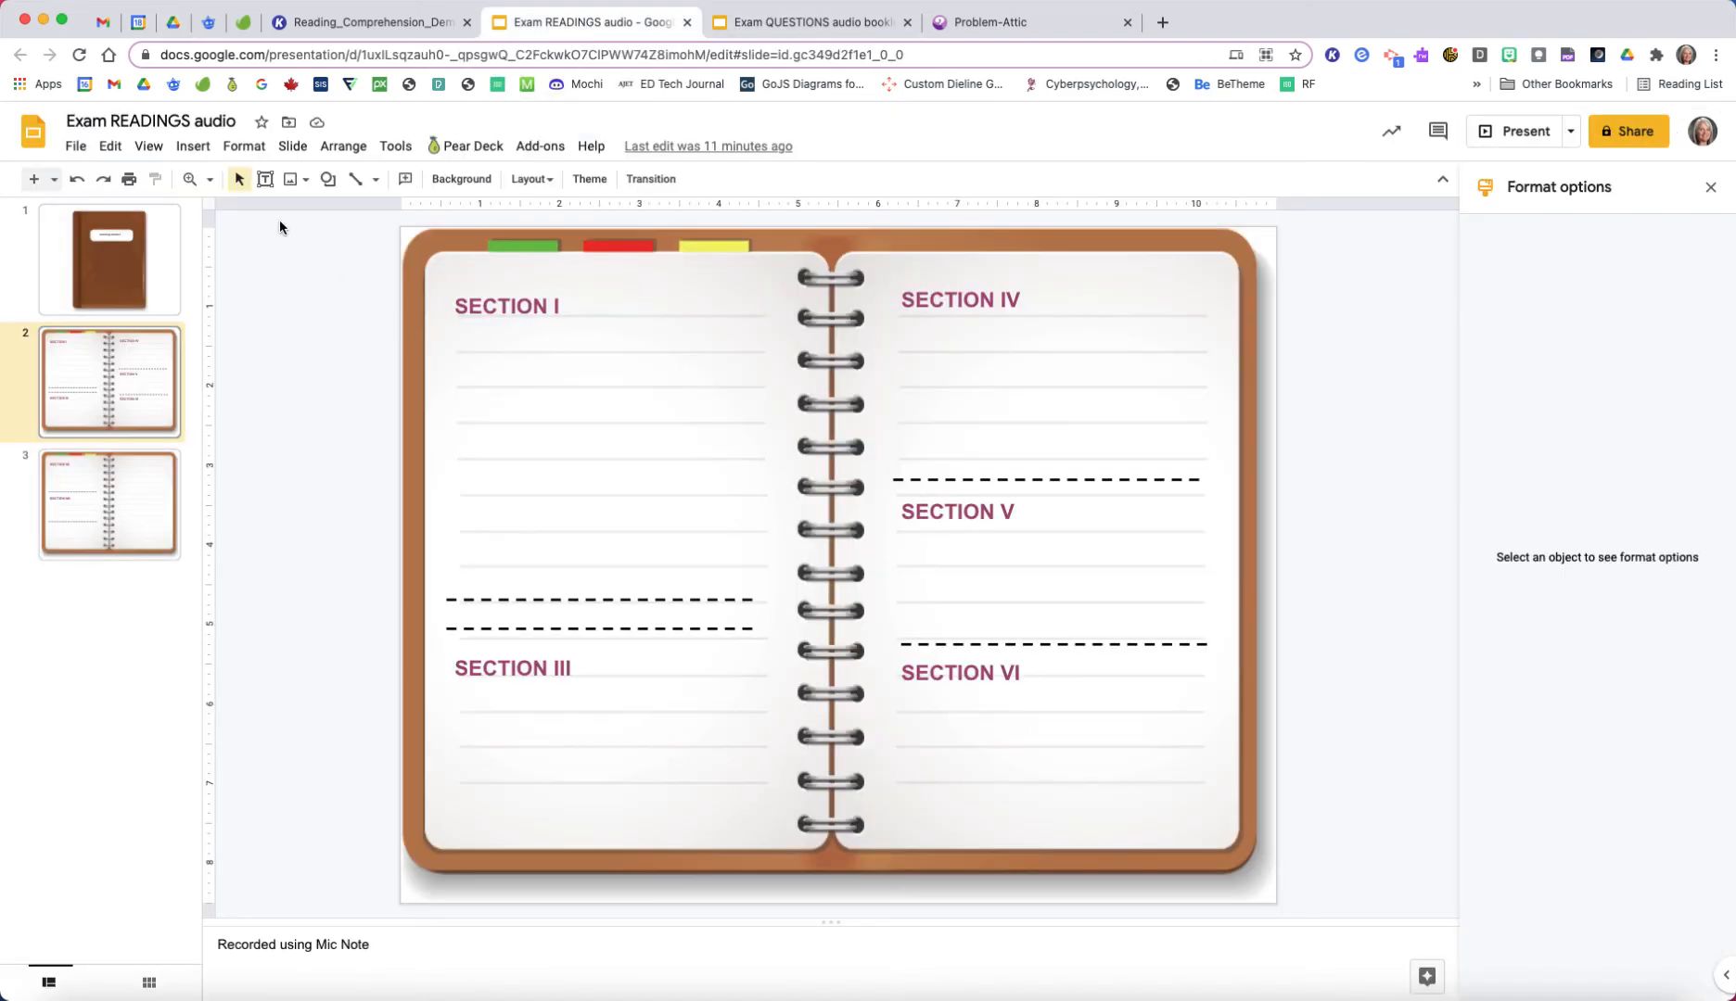
pyautogui.click(194, 147)
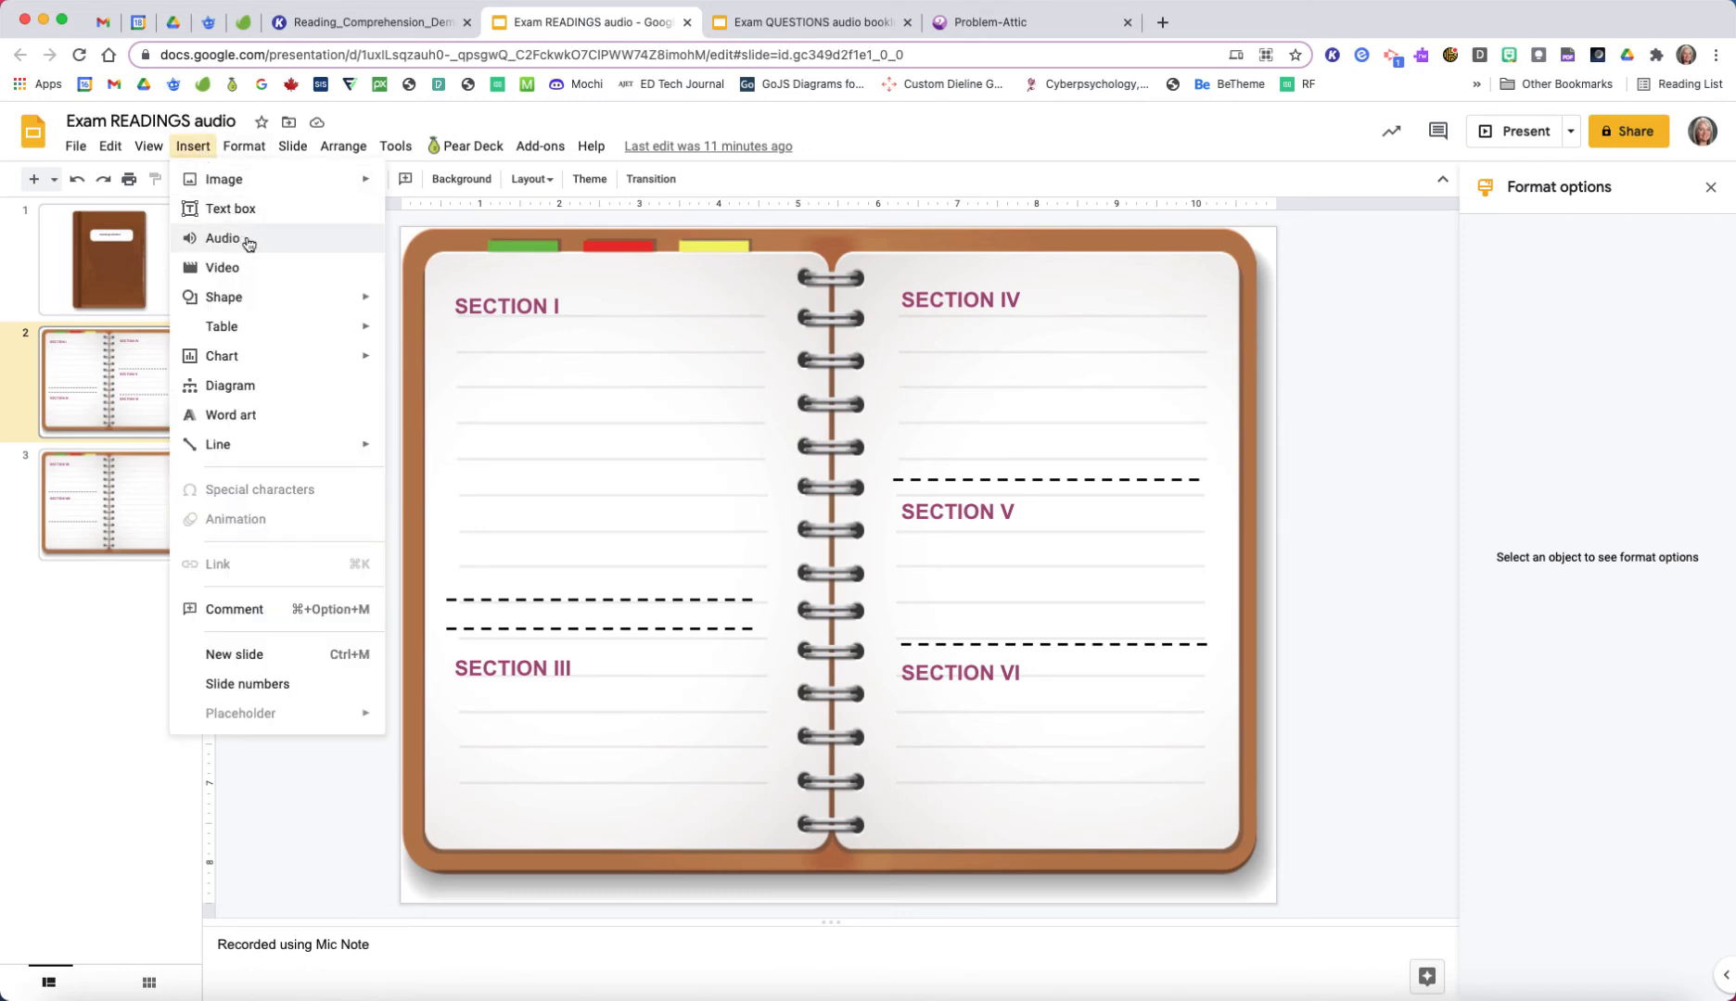
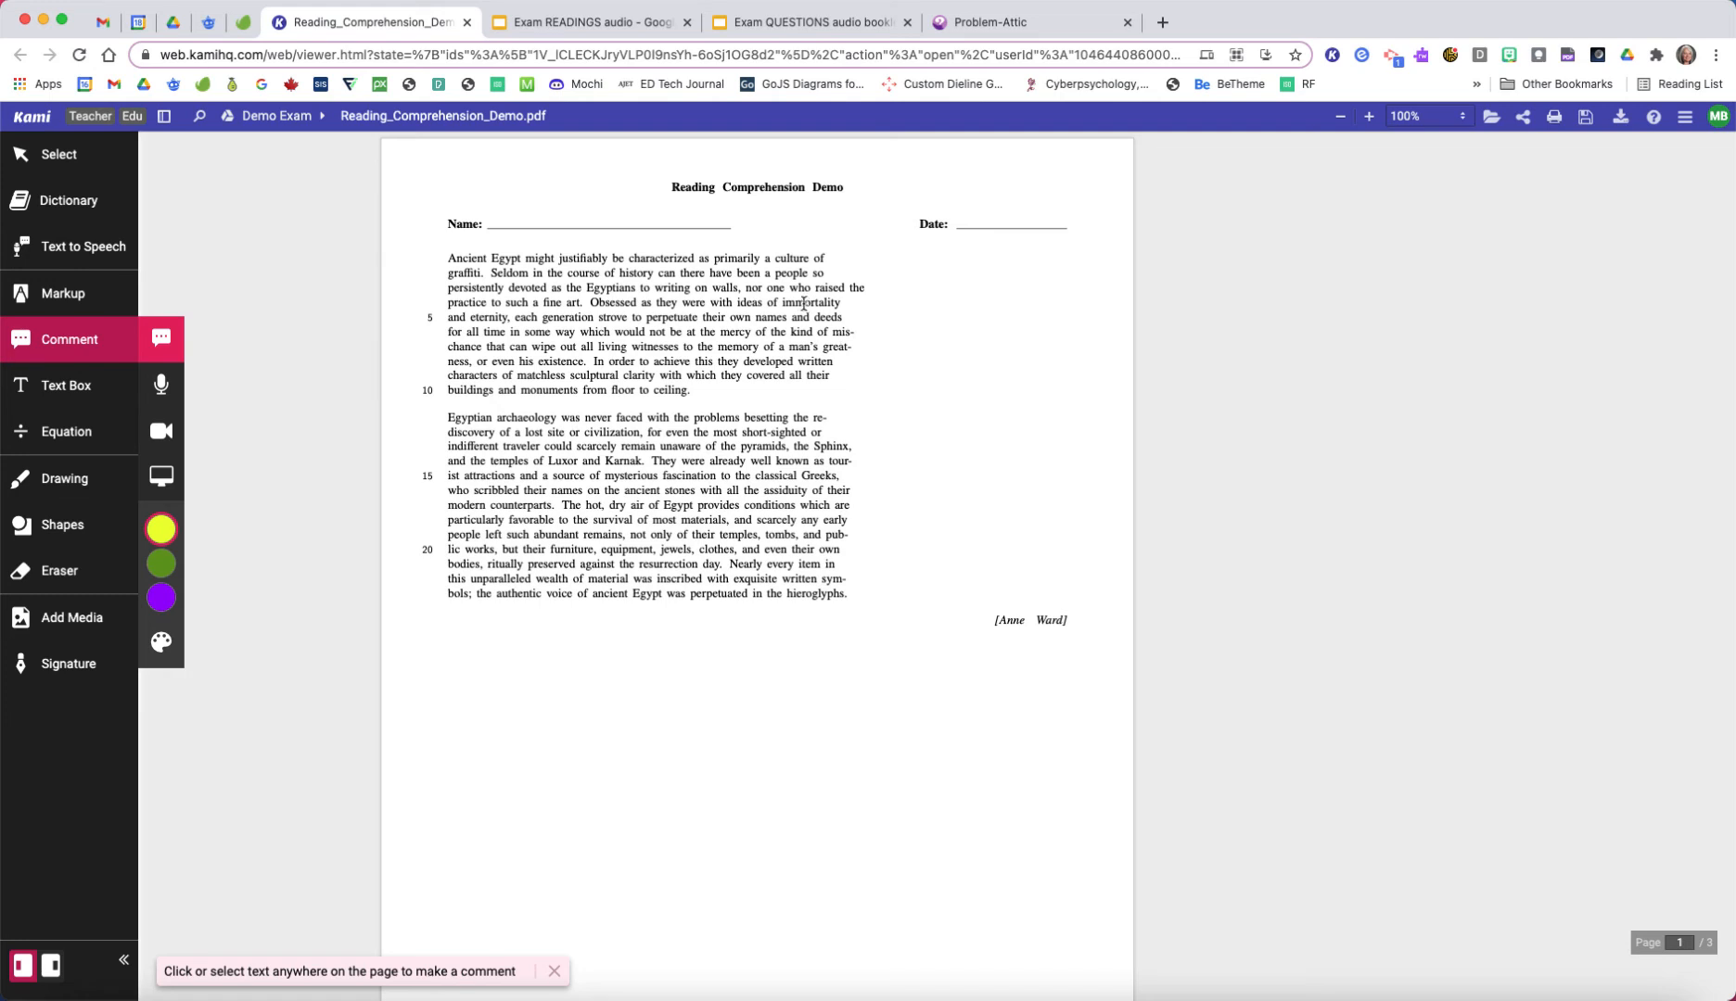
# Step: Switch to the Exam READINGS audio presentation and add "Ancient Egypt" on the line under "Reading Passage 1" on slide 2
pyautogui.click(607, 23)
pyautogui.write('Ancient ')
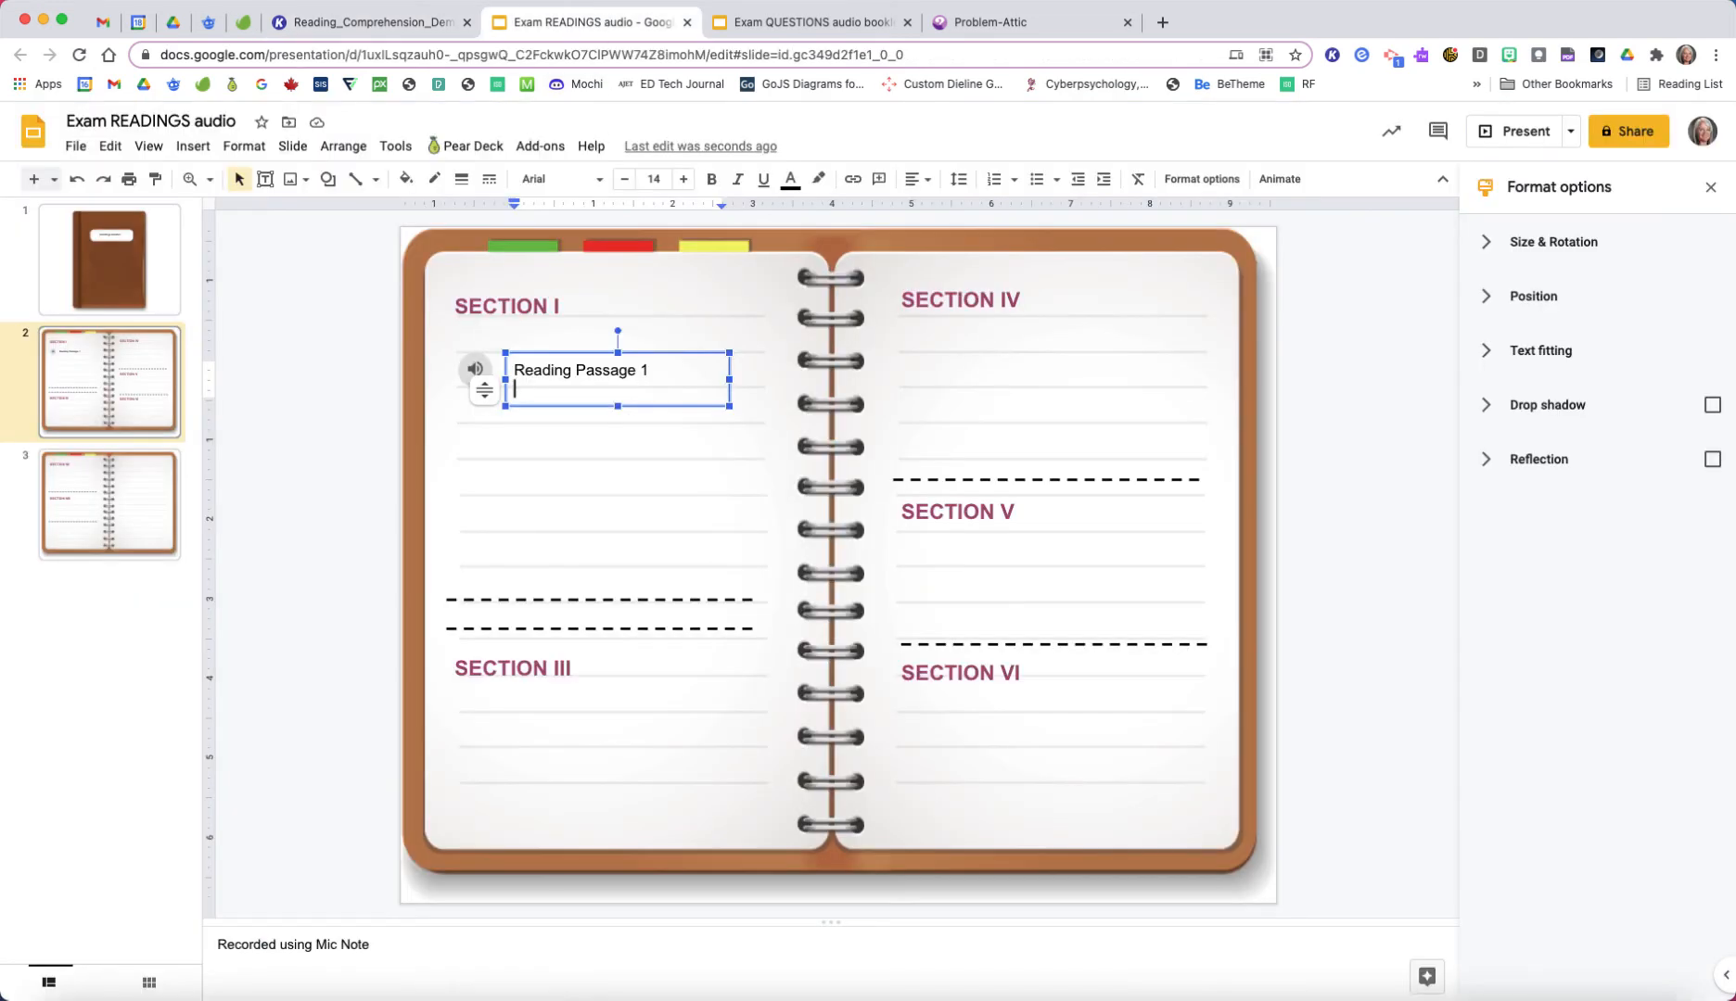
pyautogui.write('Egypt')
# Step: Make the "Reading Passage 1" line bold and move its text box slightly up beside the audio icon
pyautogui.moveTo(651, 370); pyautogui.dragTo(512, 370)
pyautogui.press('super+b')
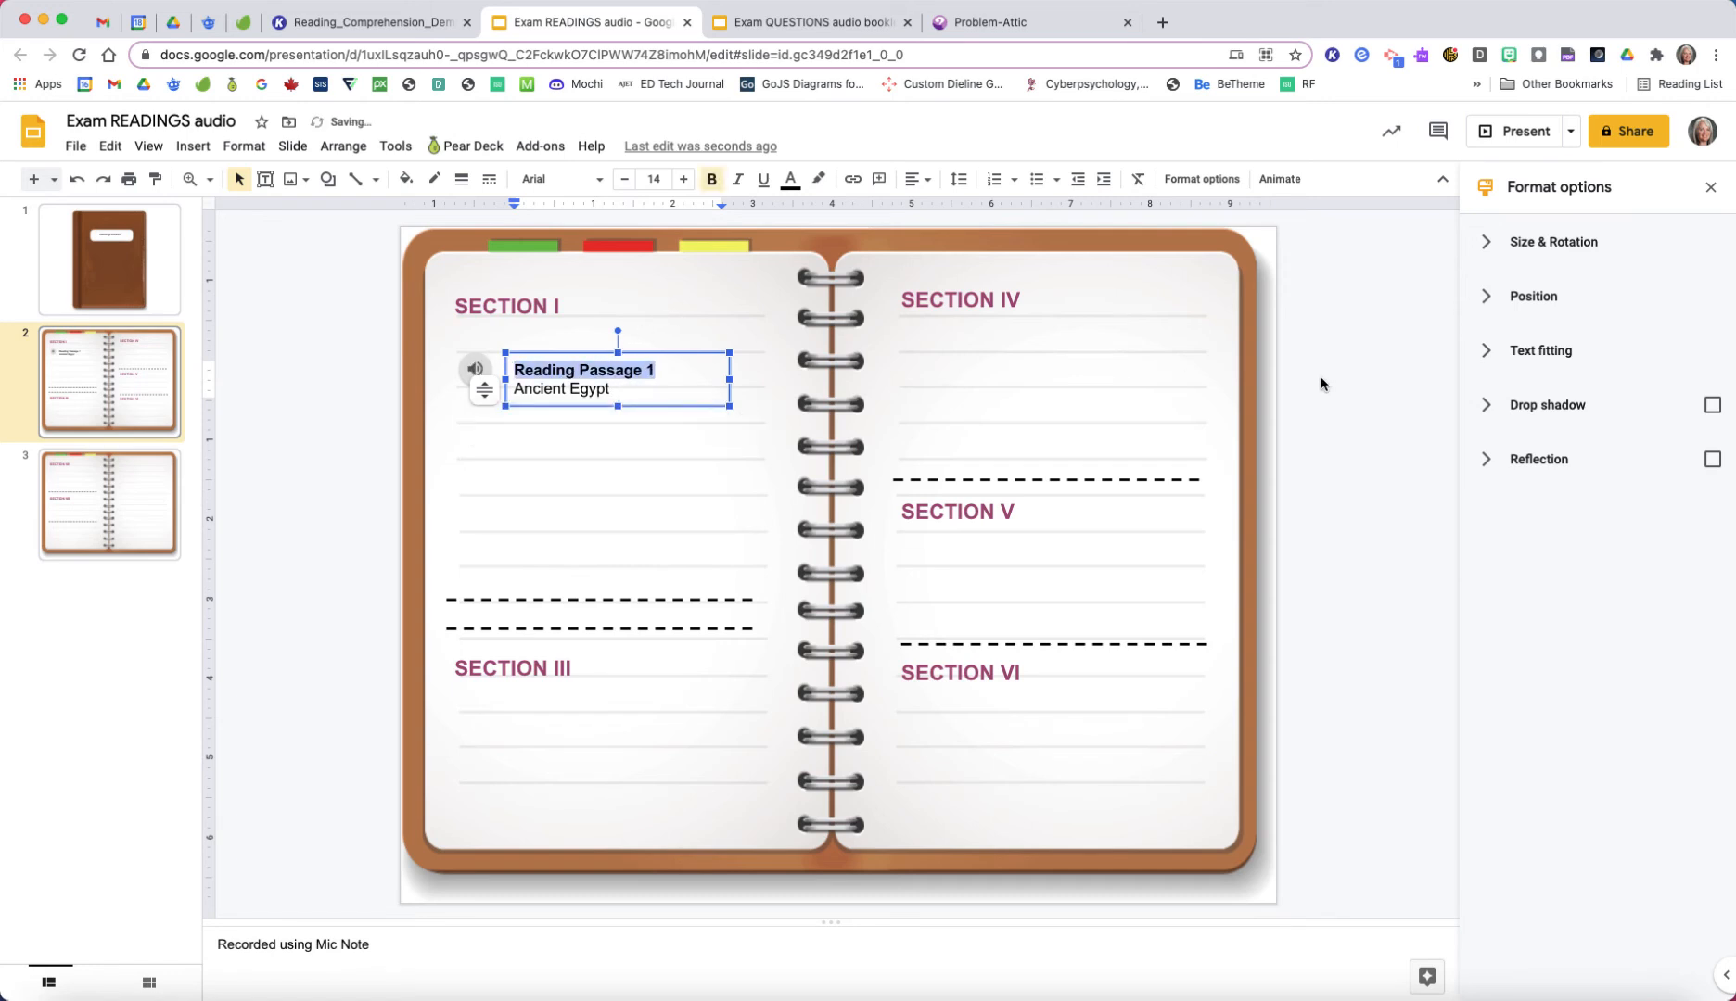
pyautogui.click(643, 408)
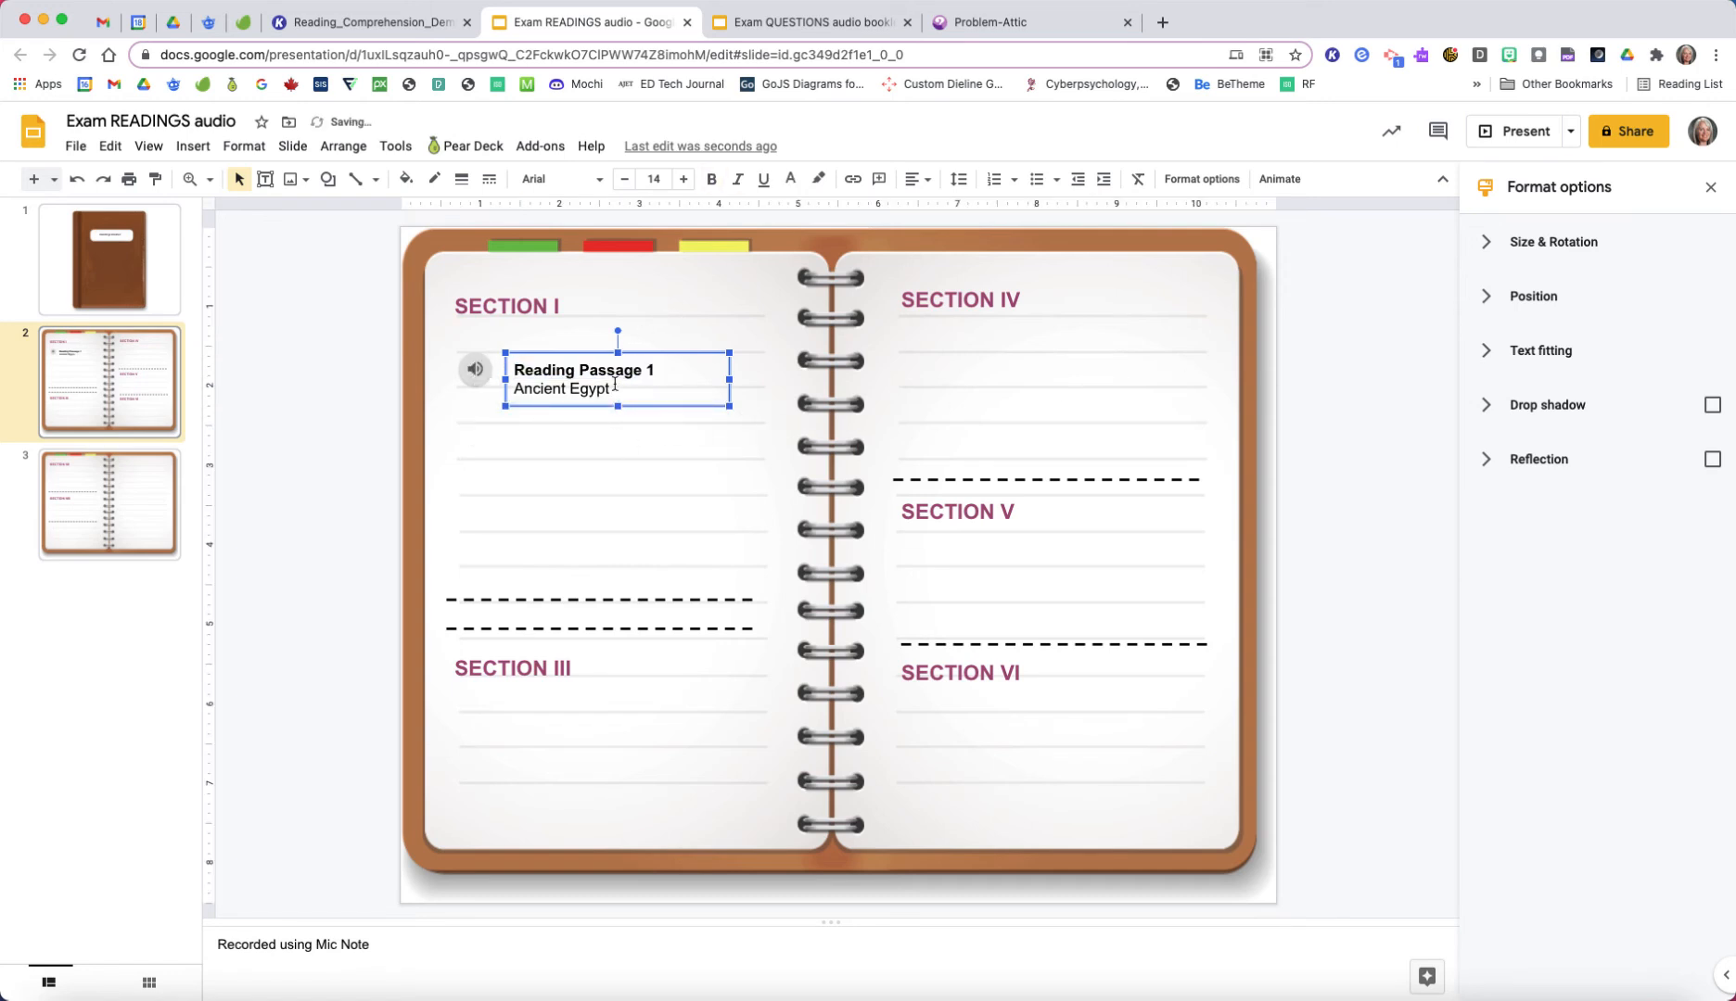
pyautogui.moveTo(645, 355); pyautogui.dragTo(646, 347)
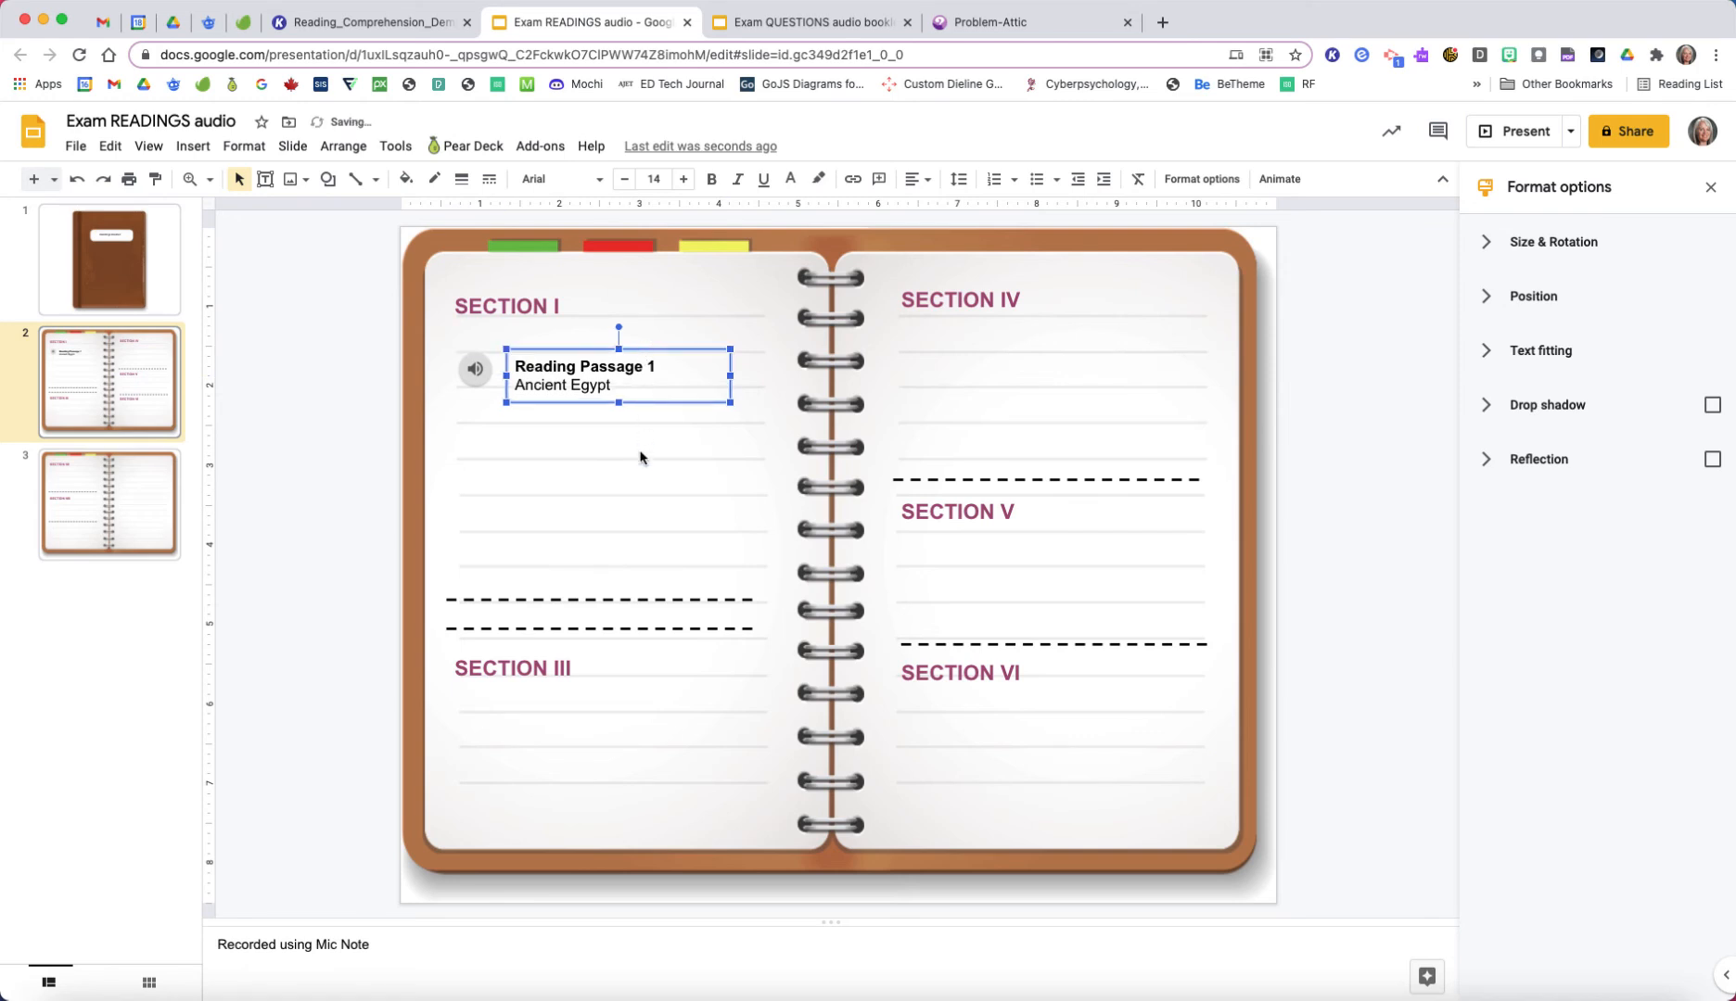
pyautogui.click(640, 459)
# Step: Play a few seconds of the Reading Passage 1 audio on the slide to test it, and stop playback
pyautogui.moveTo(469, 370)
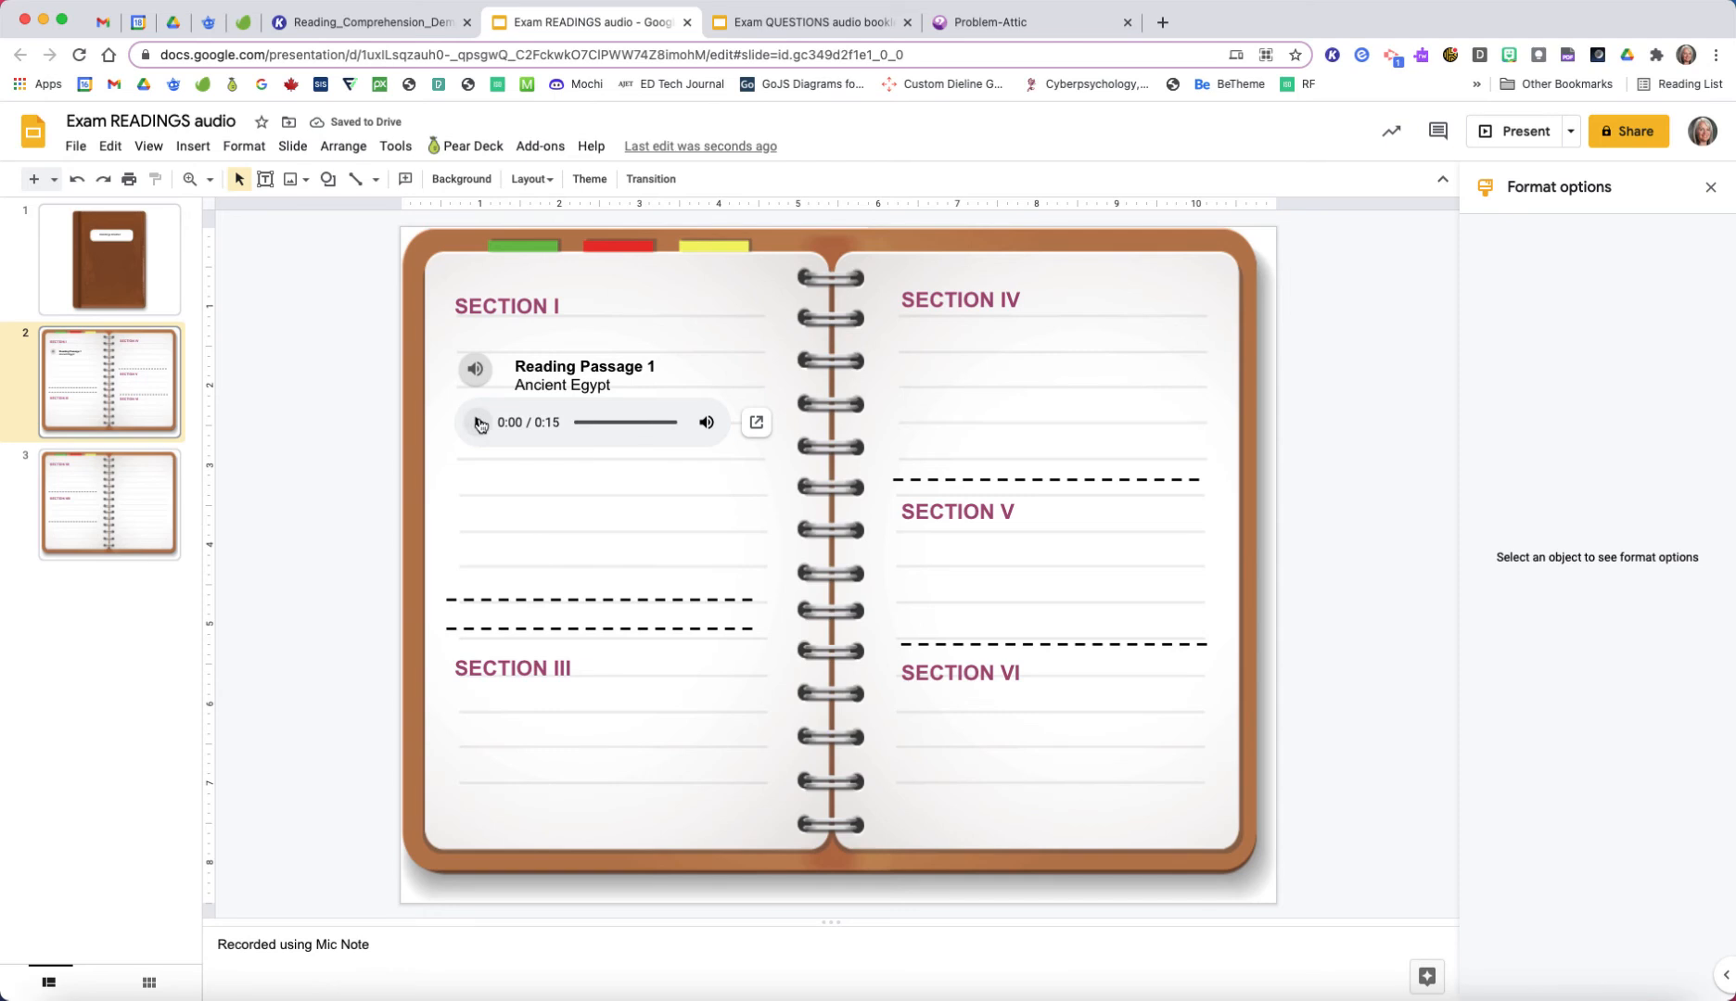
pyautogui.click(480, 423)
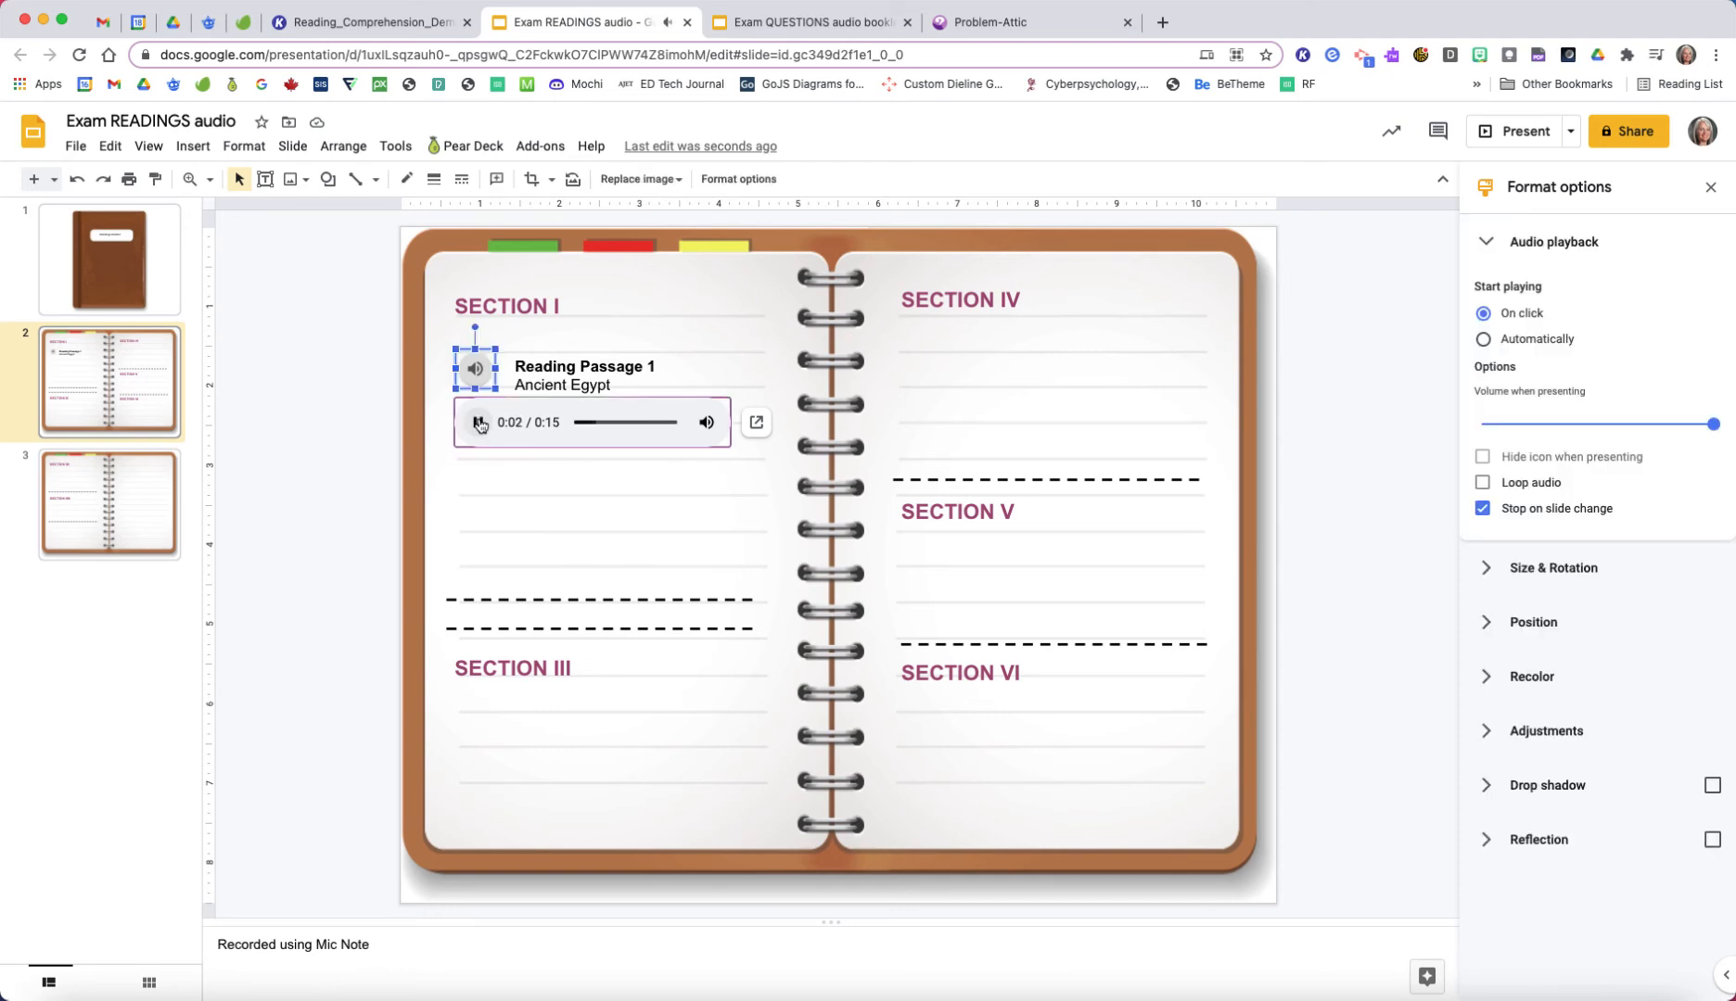
pyautogui.click(479, 424)
pyautogui.click(347, 426)
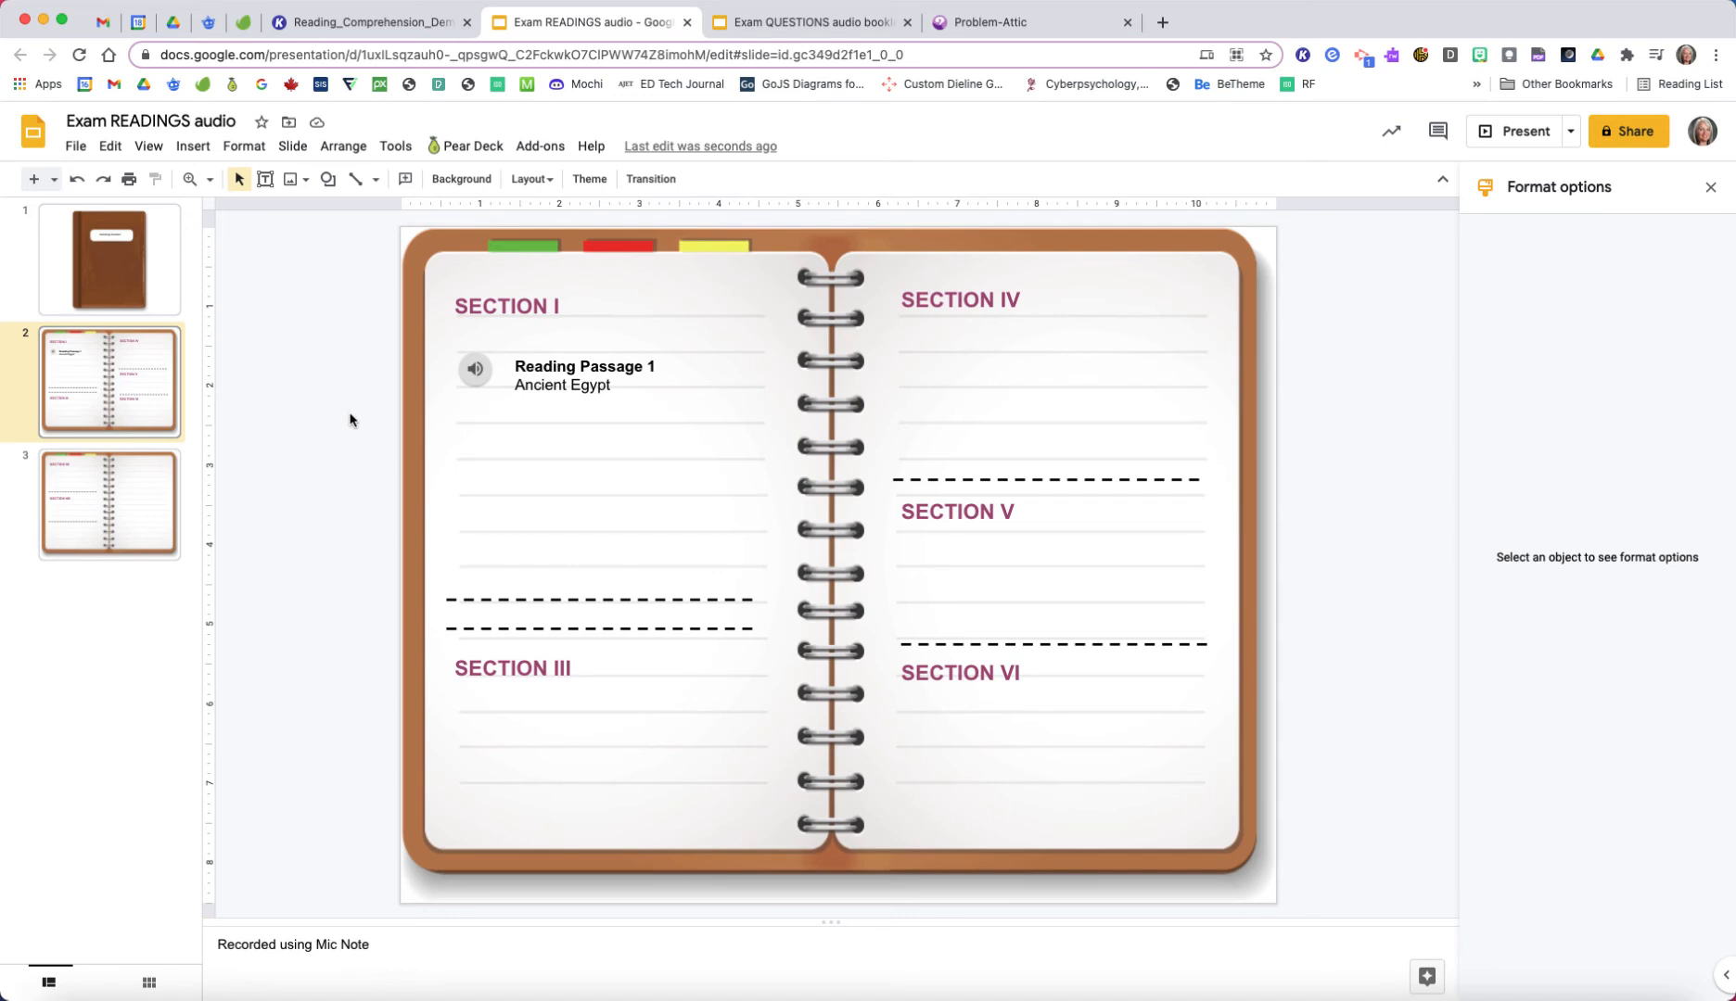
# Step: View the Exam QUESTIONS audio booklet and go to the questions on page 2 of the Reading_Comprehension_Demo PDF
pyautogui.click(803, 26)
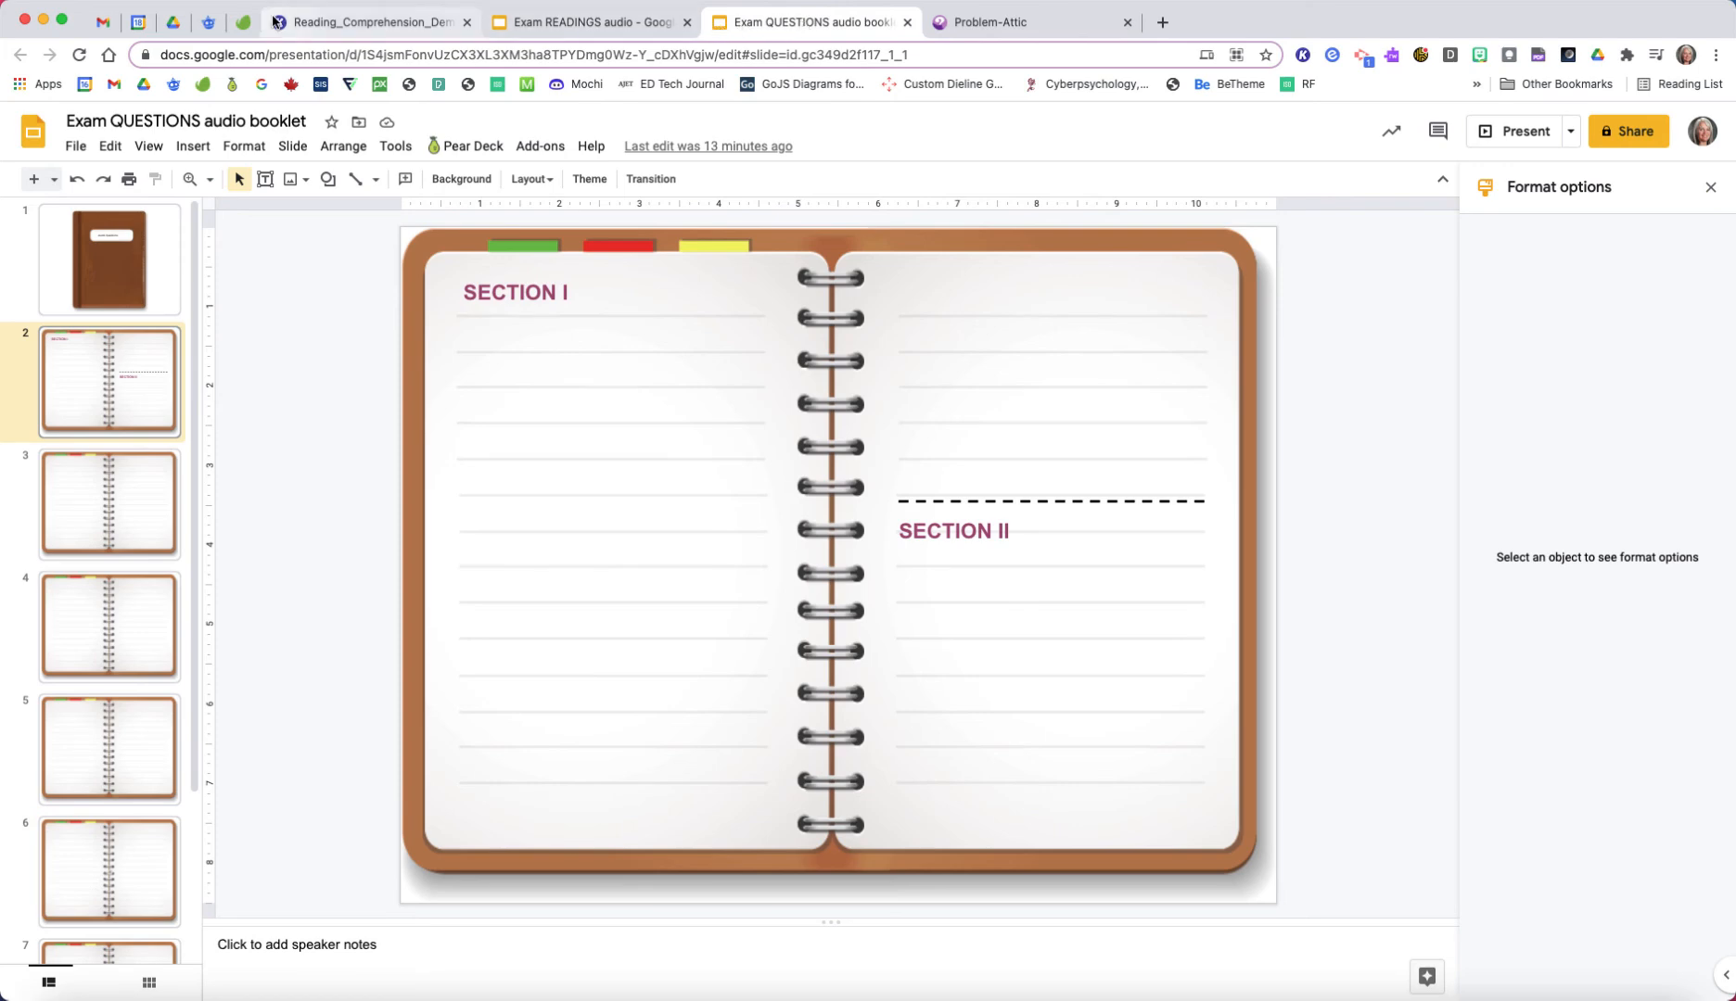
pyautogui.click(331, 24)
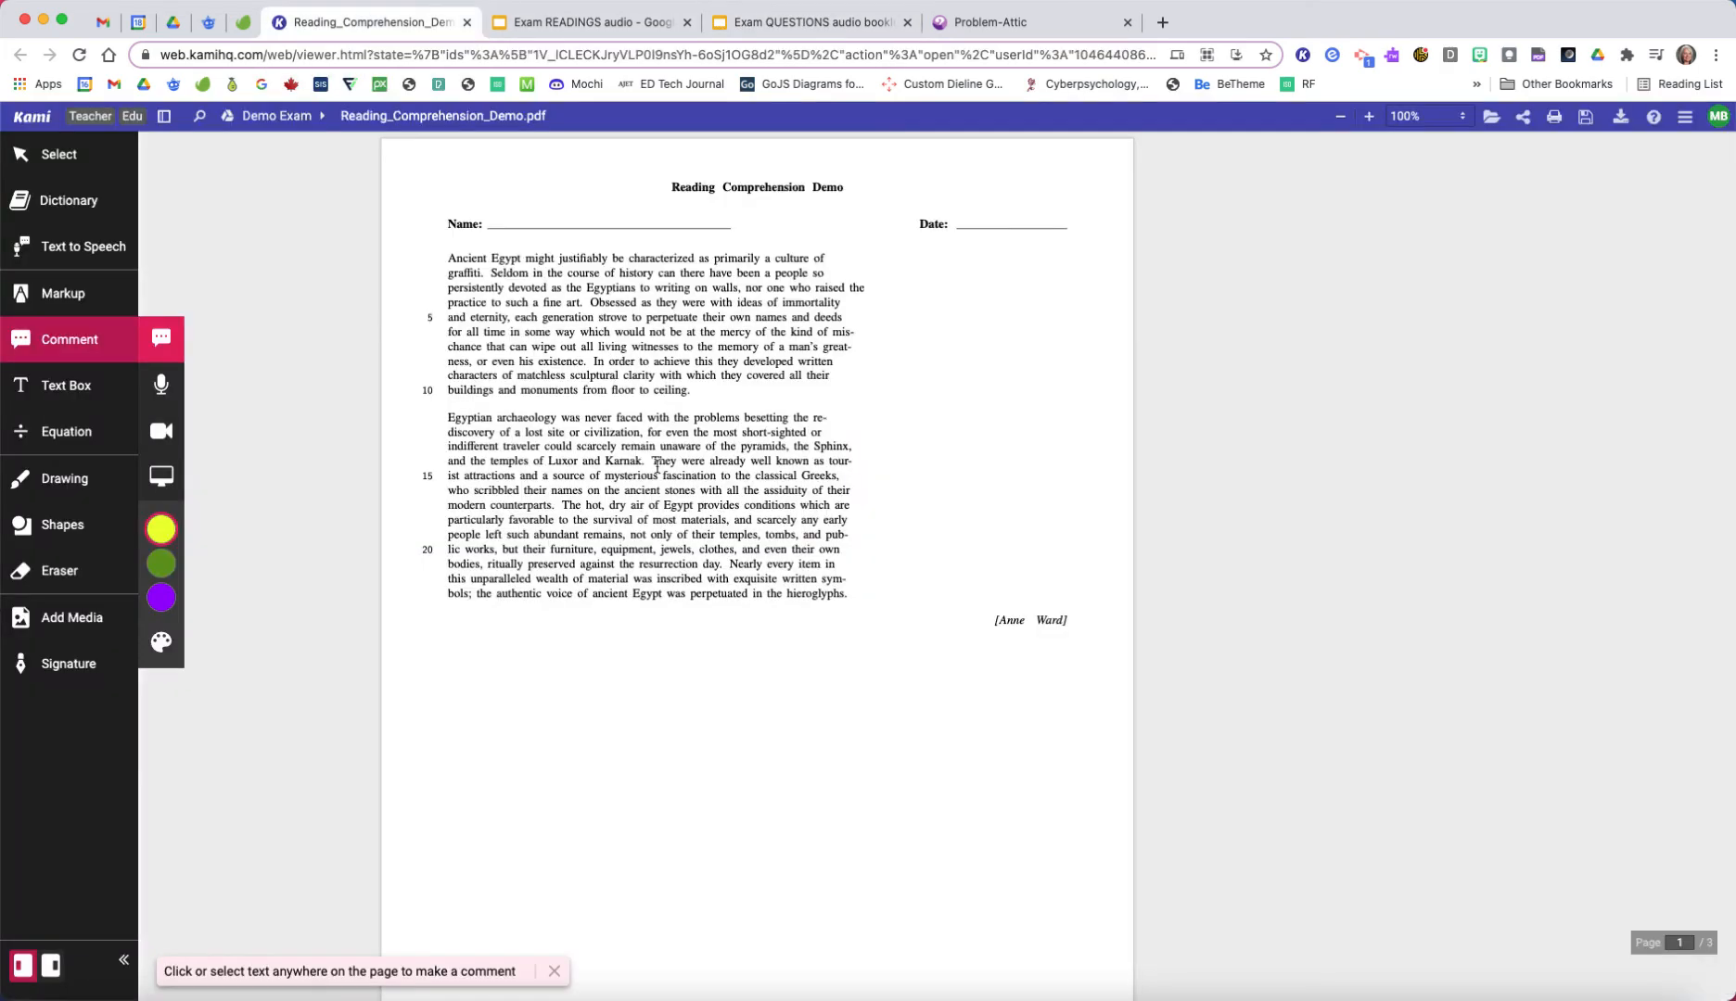
pyautogui.scroll(-2, 669, 493)
pyautogui.scroll(-7, 670, 493)
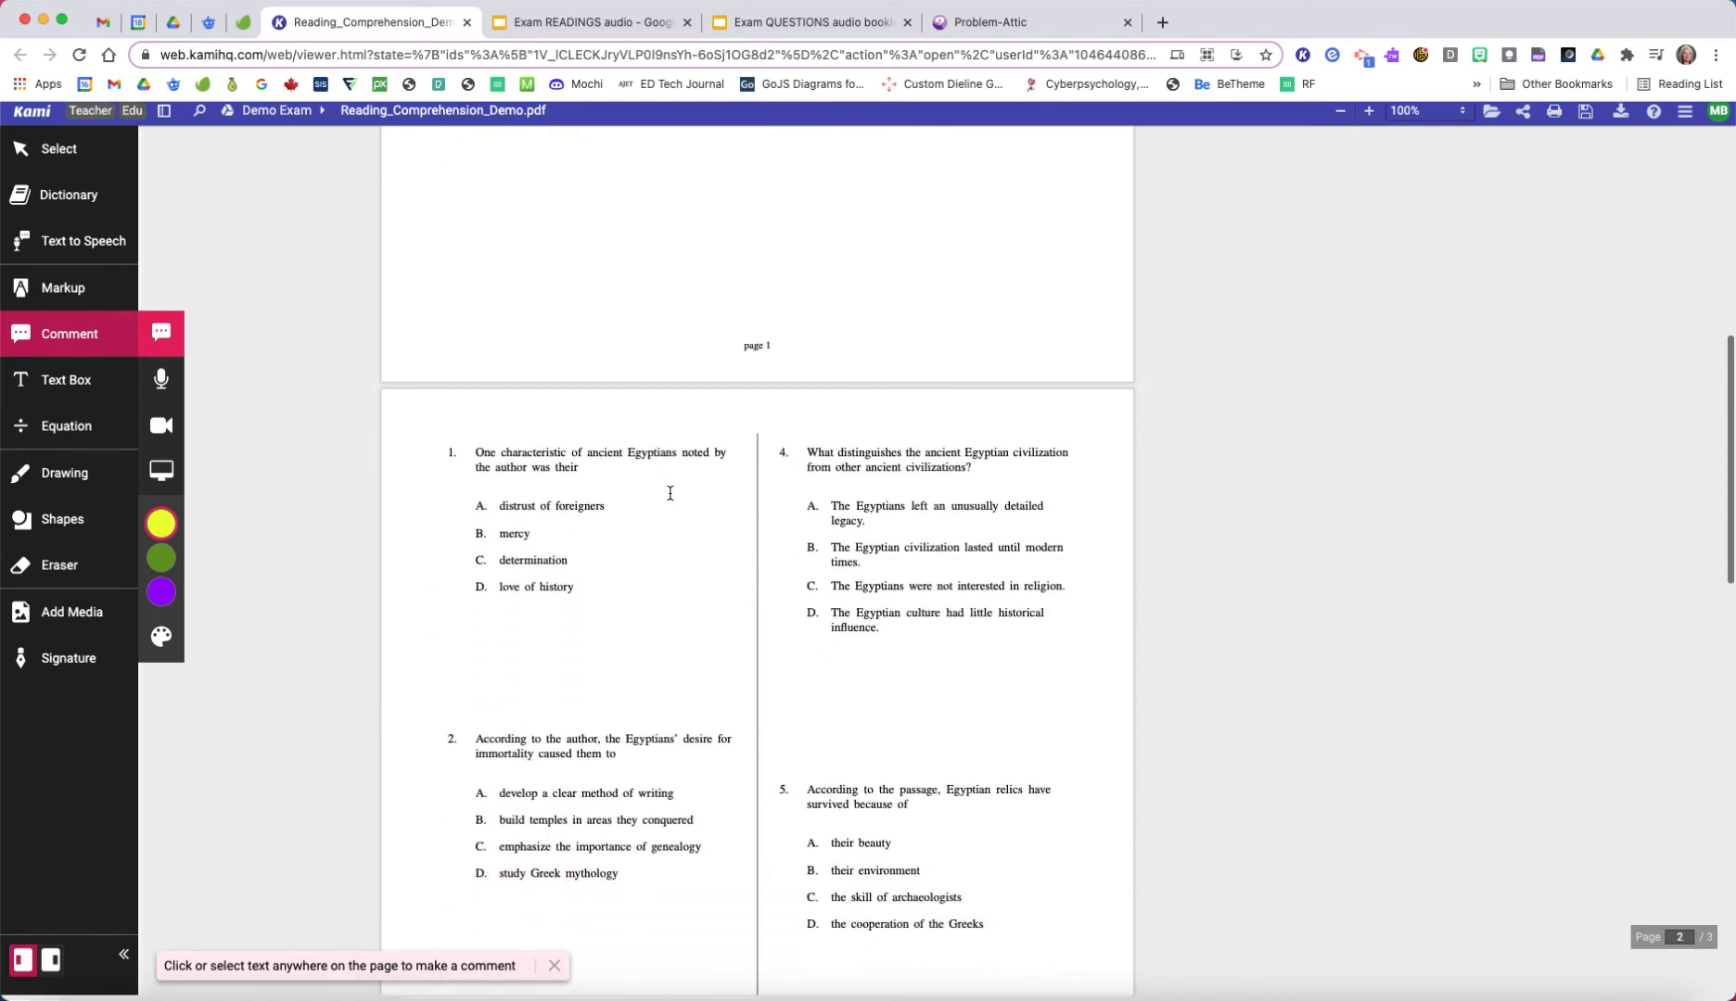
pyautogui.scroll(-4, 669, 493)
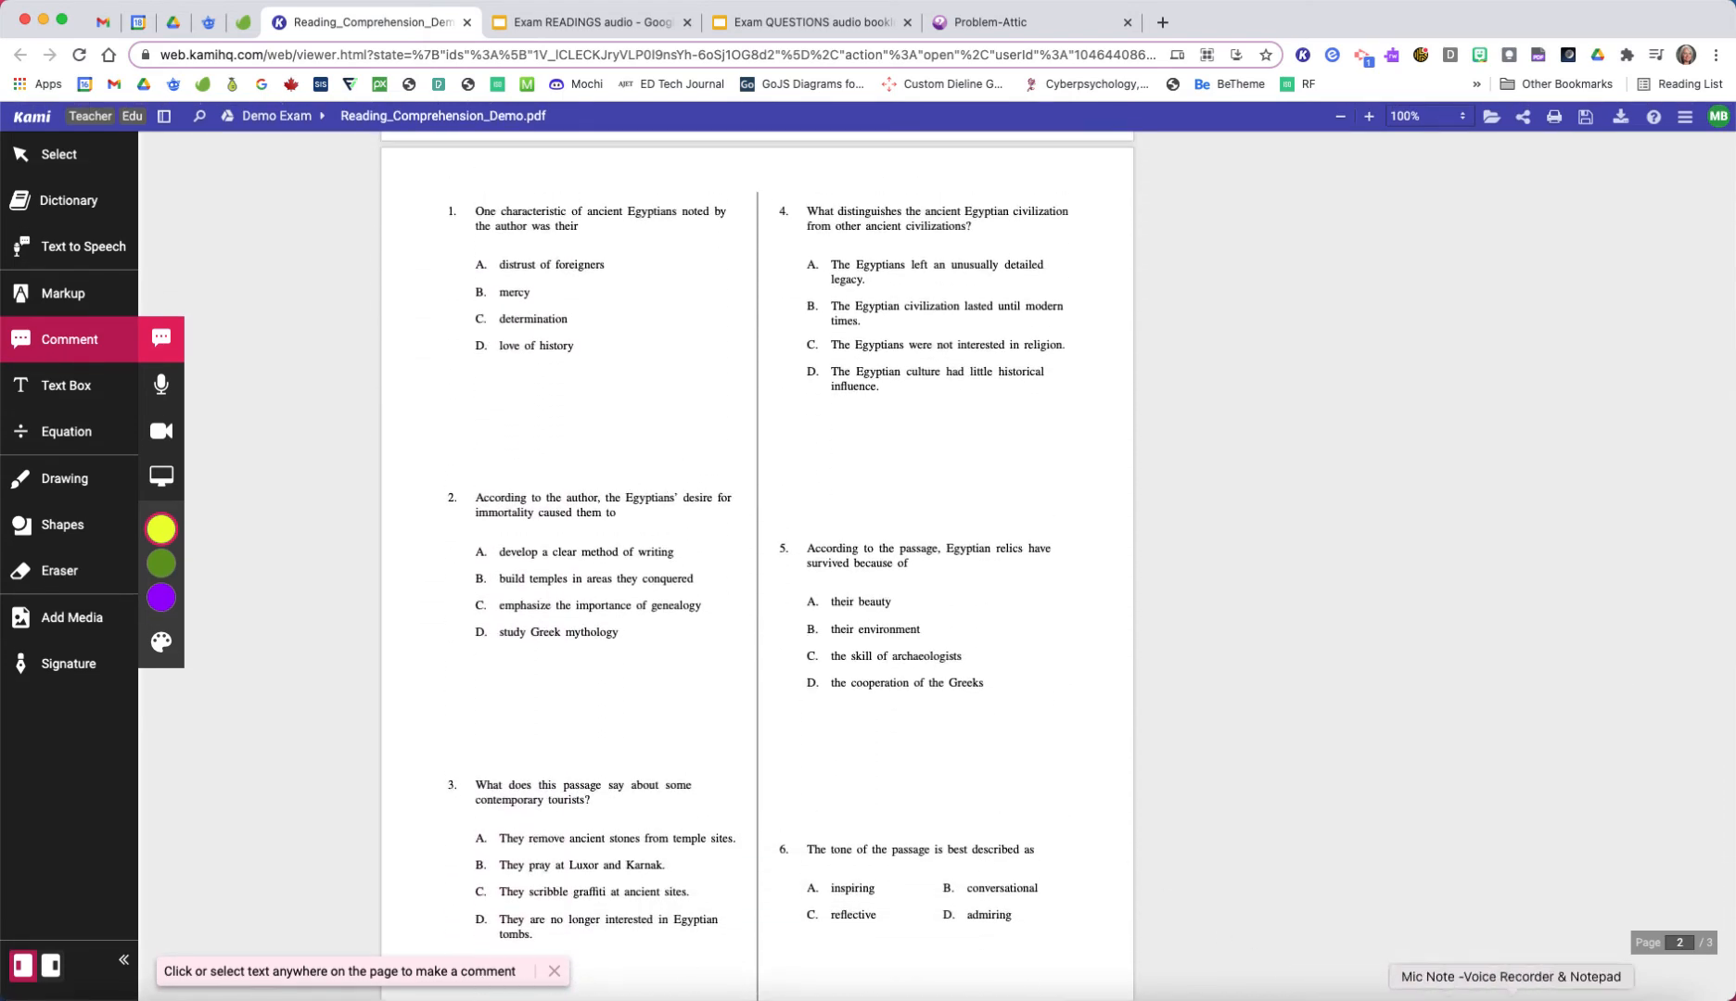
# Step: Switch to Mic Note, place its window below question 1 of the PDF, and create a new note titled "Q01 Demo"
pyautogui.click(1511, 998)
pyautogui.moveTo(733, 364); pyautogui.dragTo(712, 427)
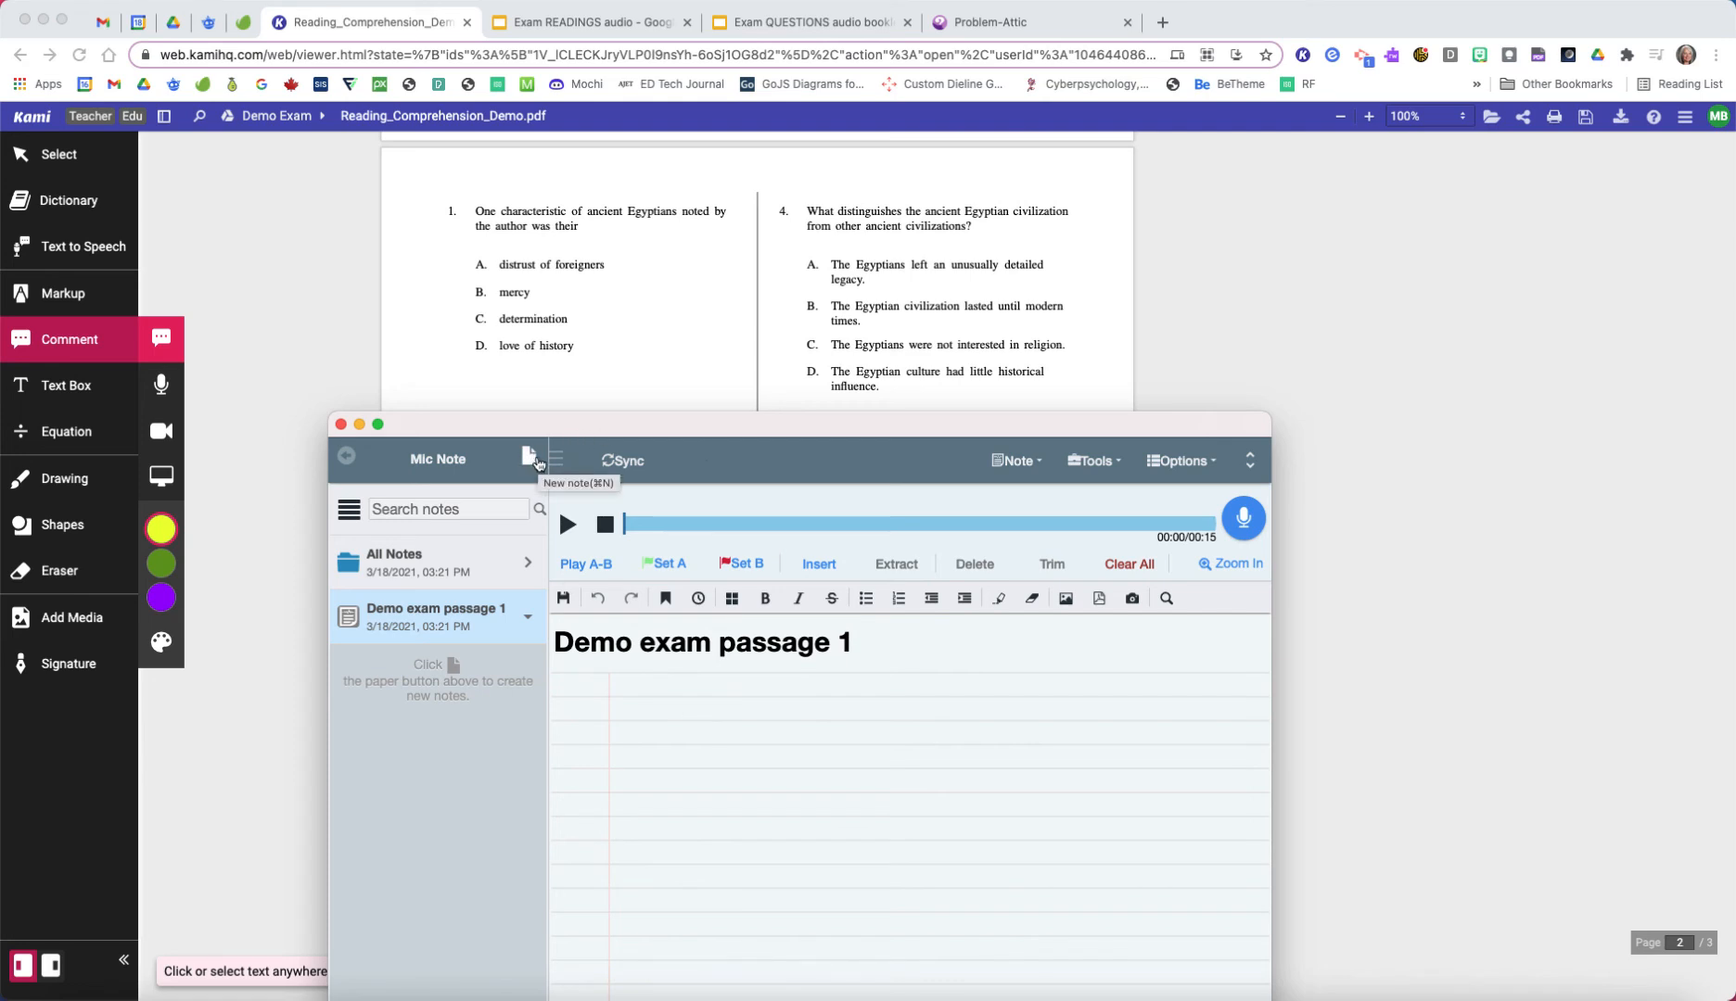
pyautogui.click(530, 459)
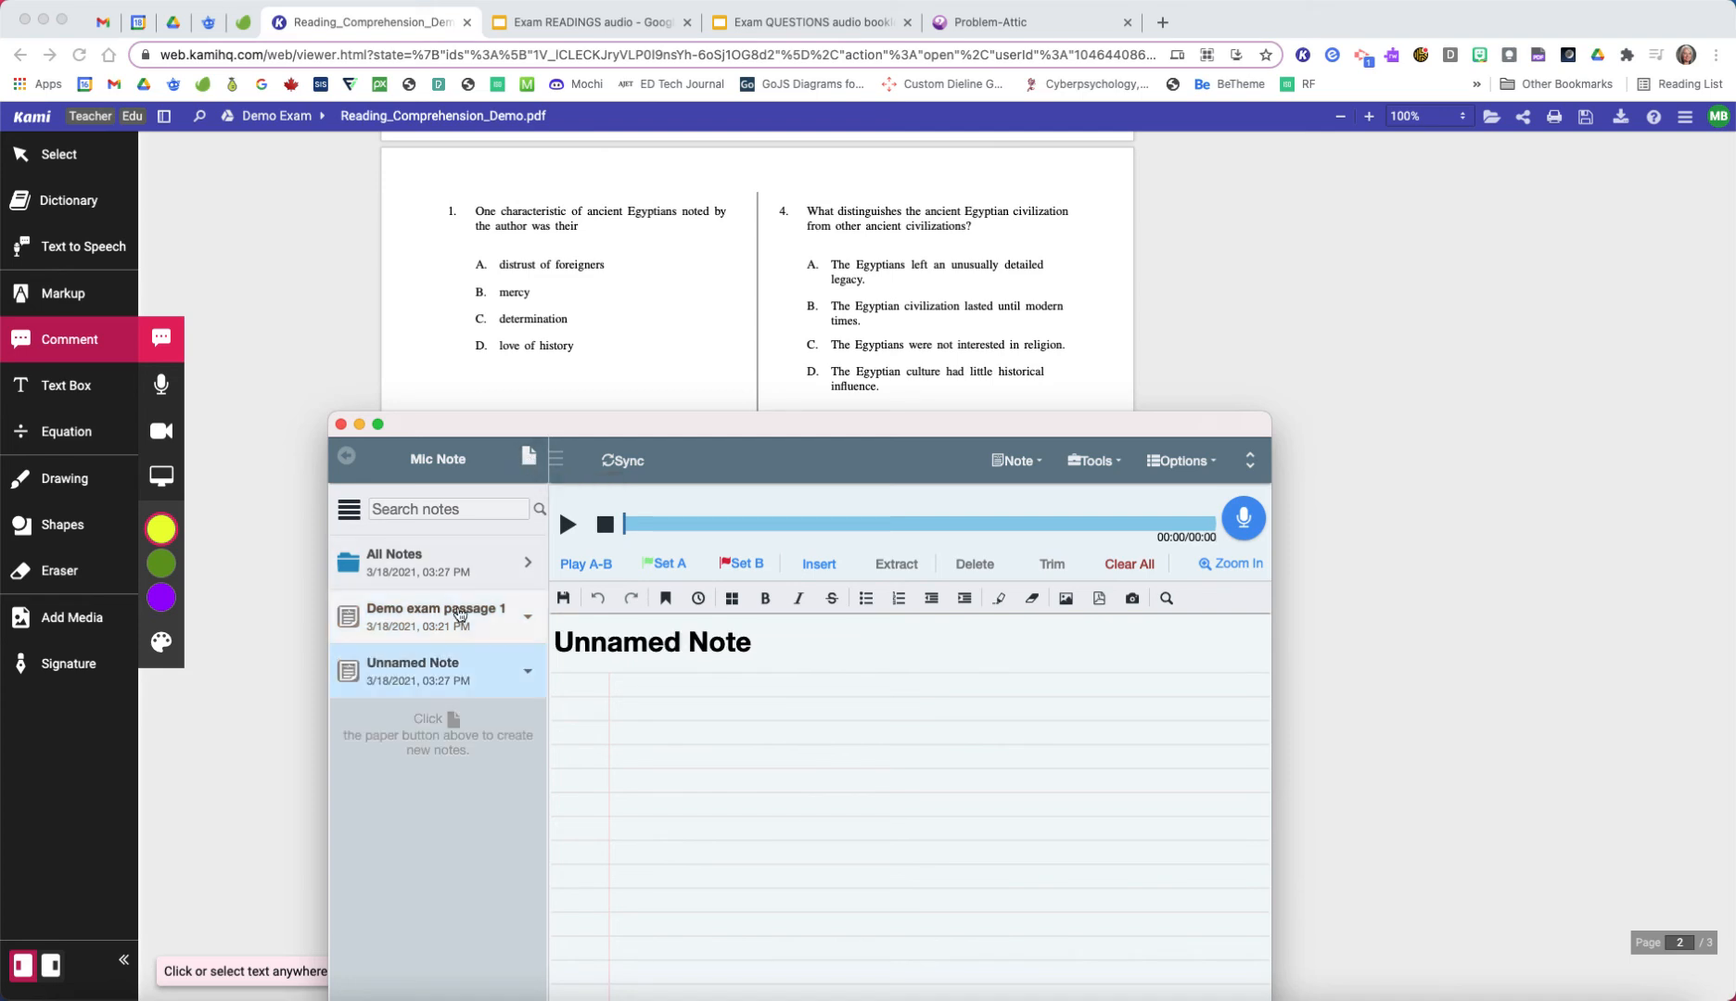
pyautogui.click(725, 648)
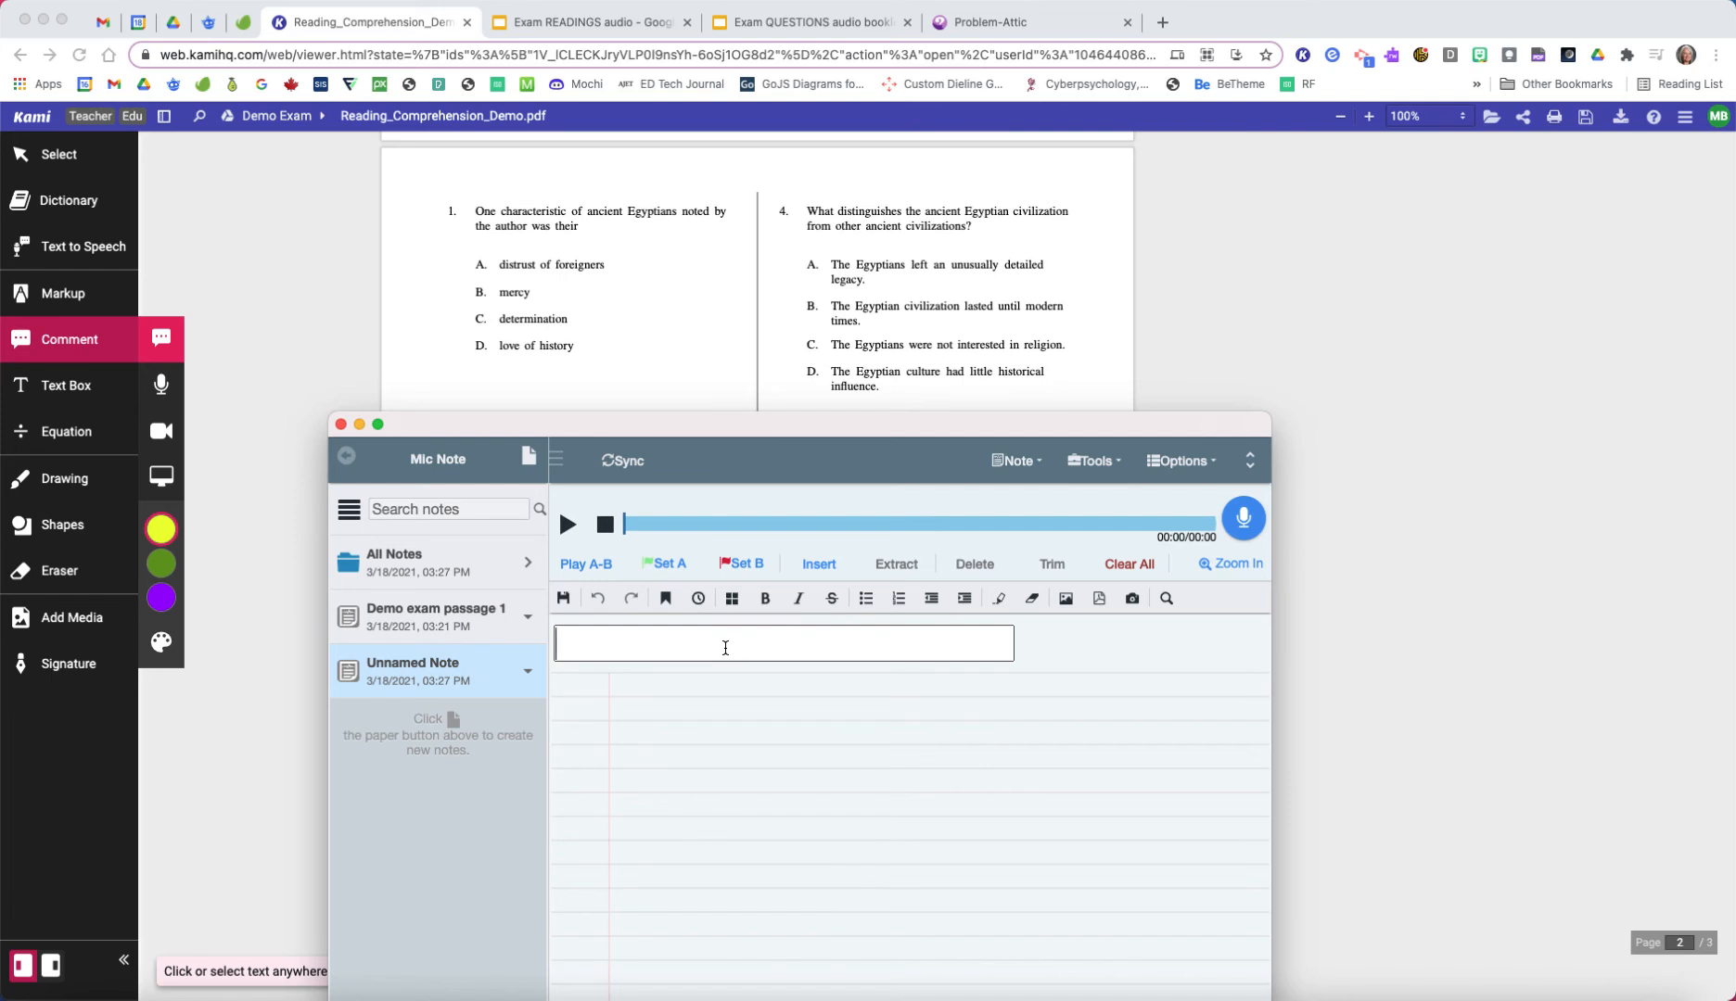
pyautogui.write('Q01 Demo')
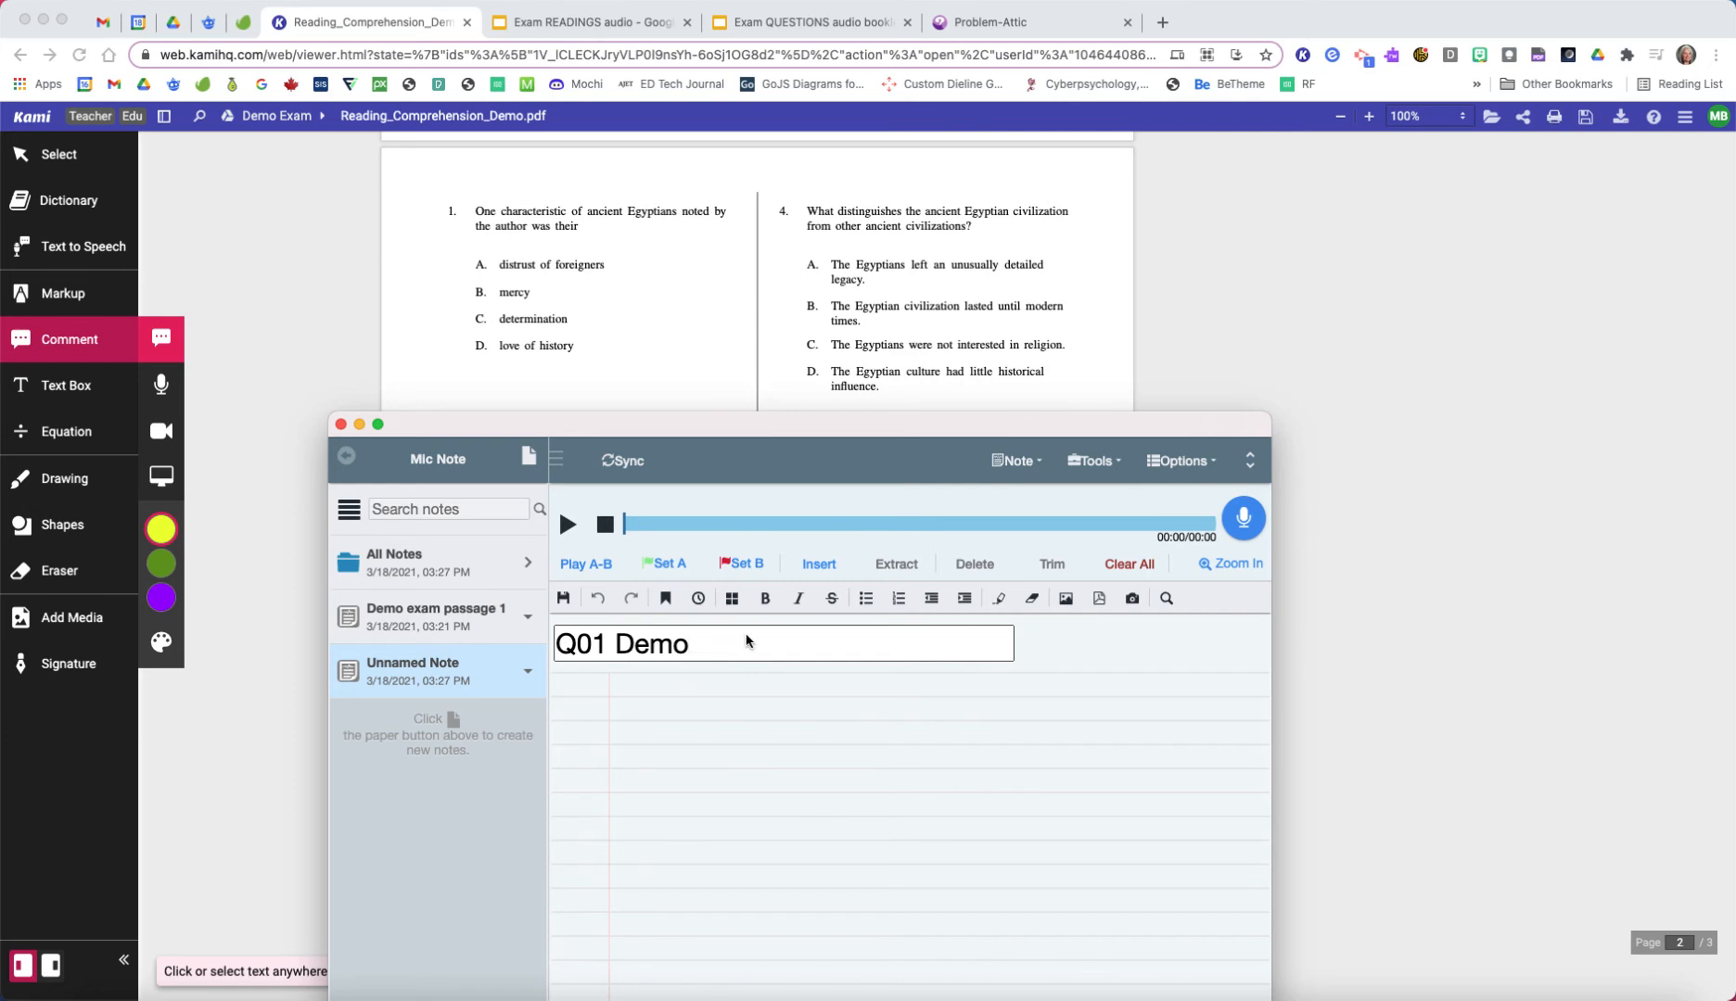
pyautogui.click(603, 643)
pyautogui.moveTo(601, 641); pyautogui.dragTo(559, 643)
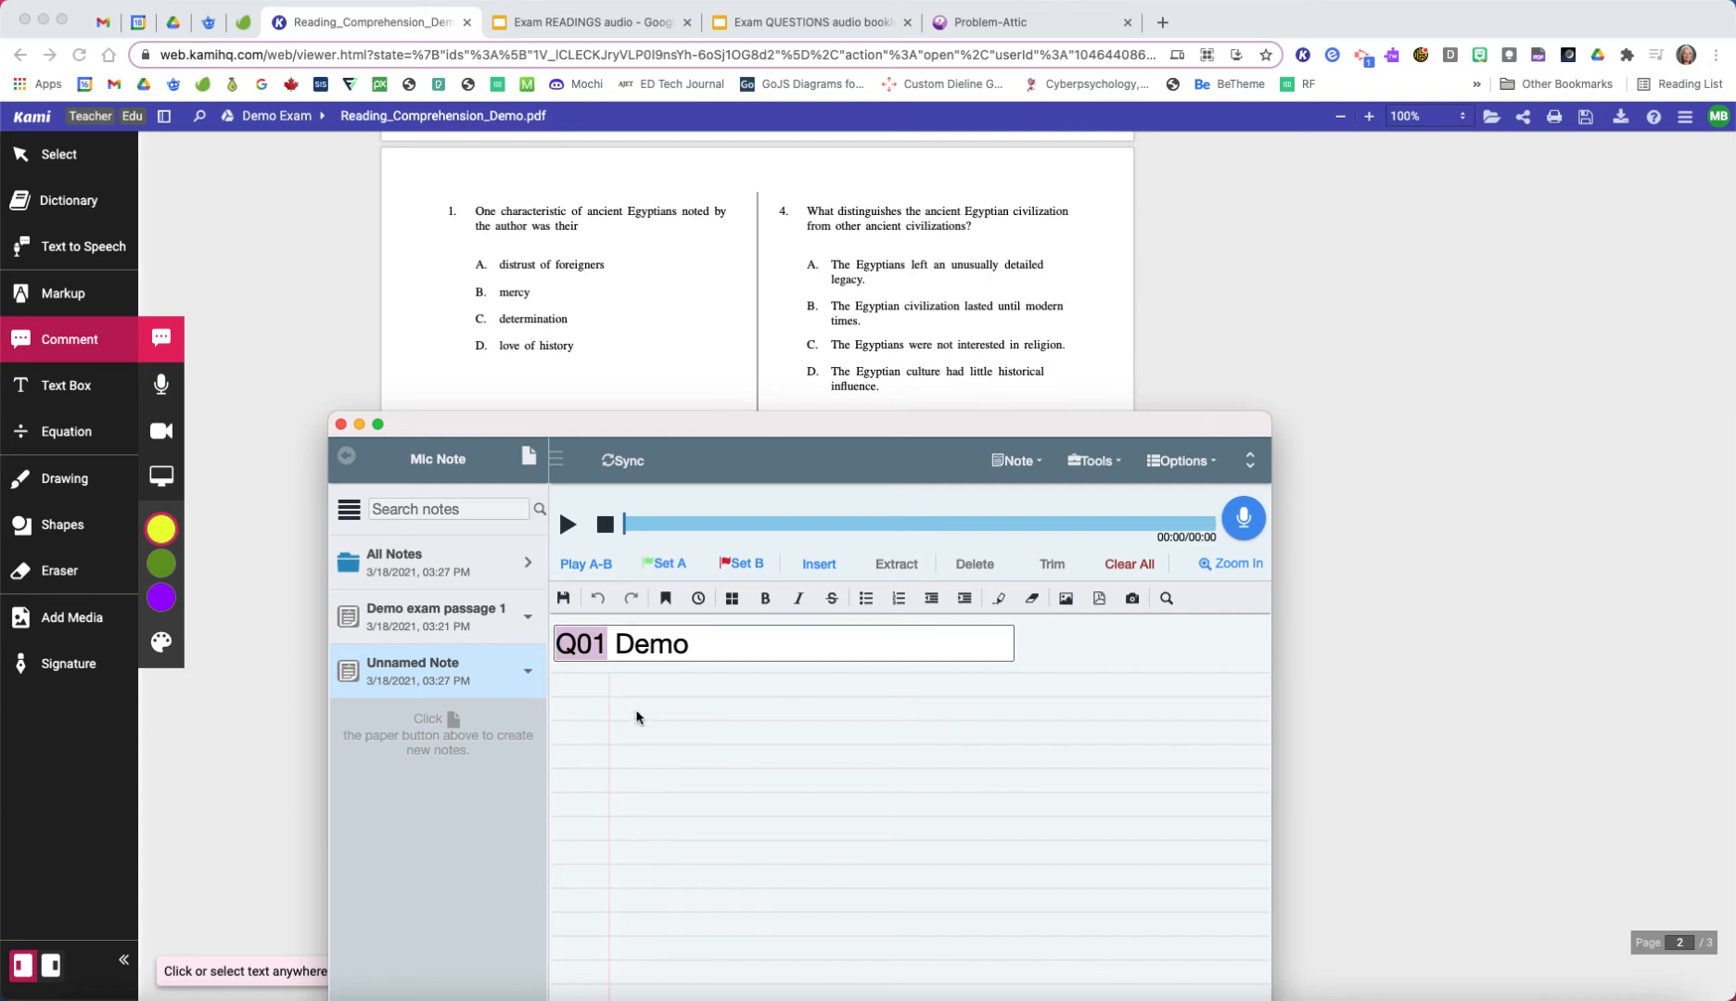
pyautogui.press('Return')
# Step: Change the new note's title to "Q001 Demo"
pyautogui.click(596, 647)
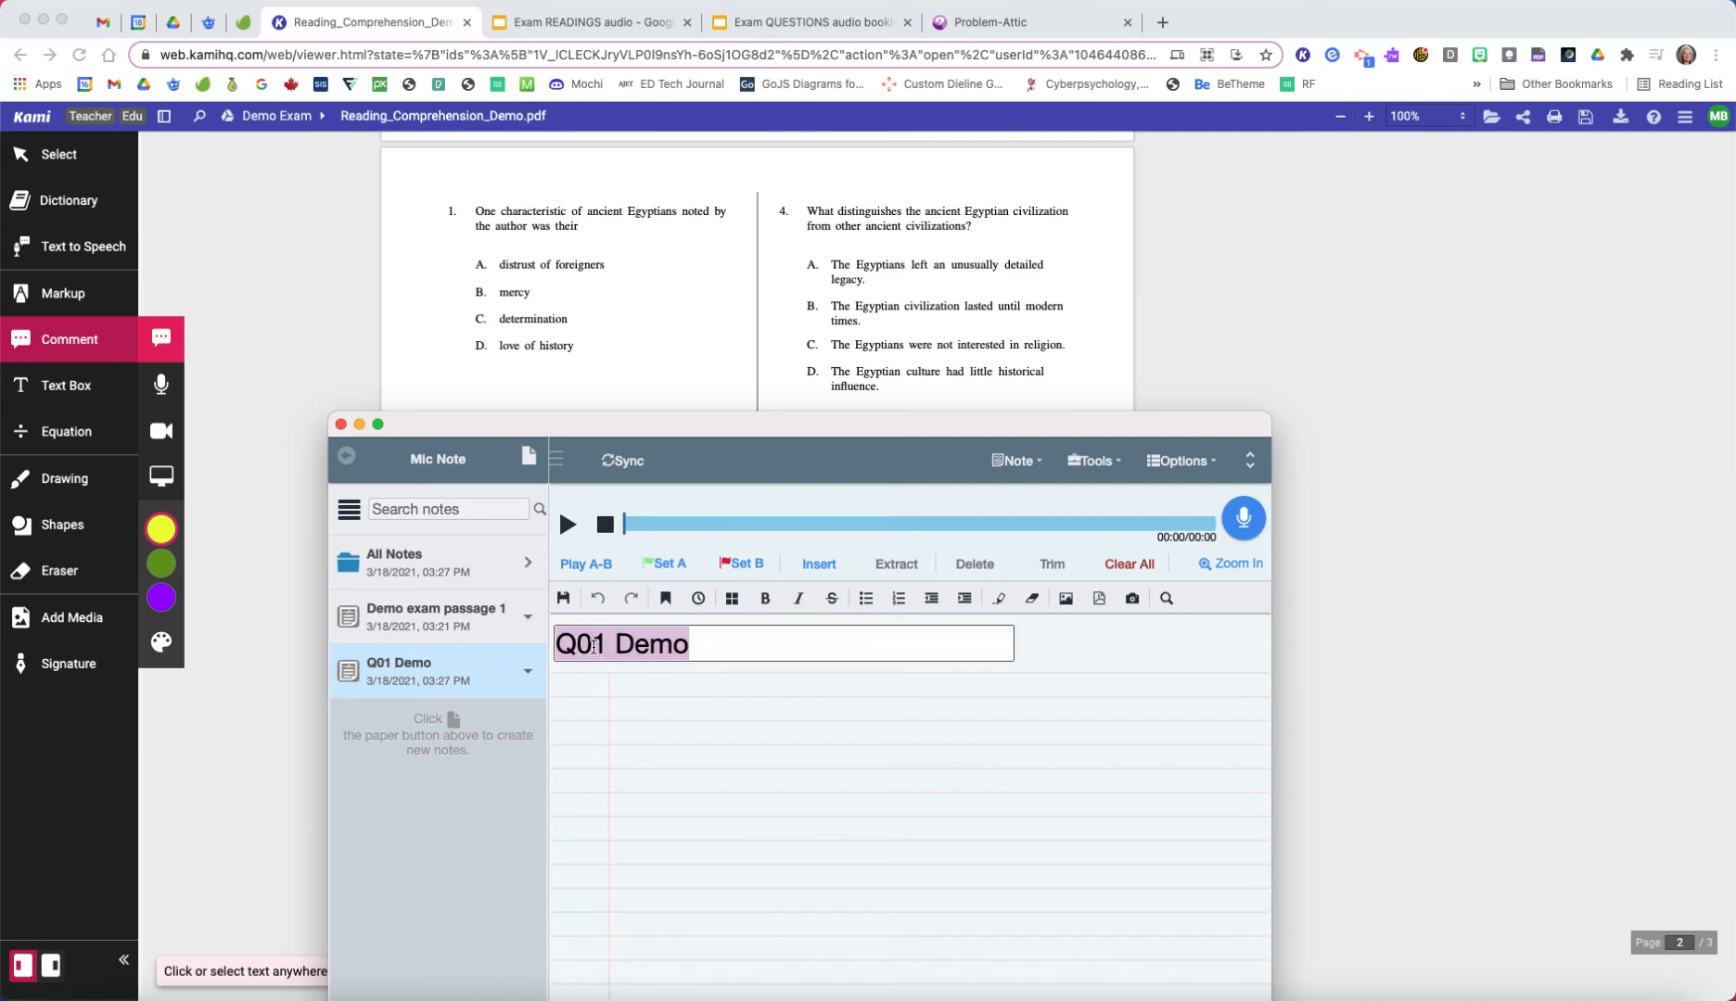
pyautogui.moveTo(592, 646); pyautogui.dragTo(581, 647)
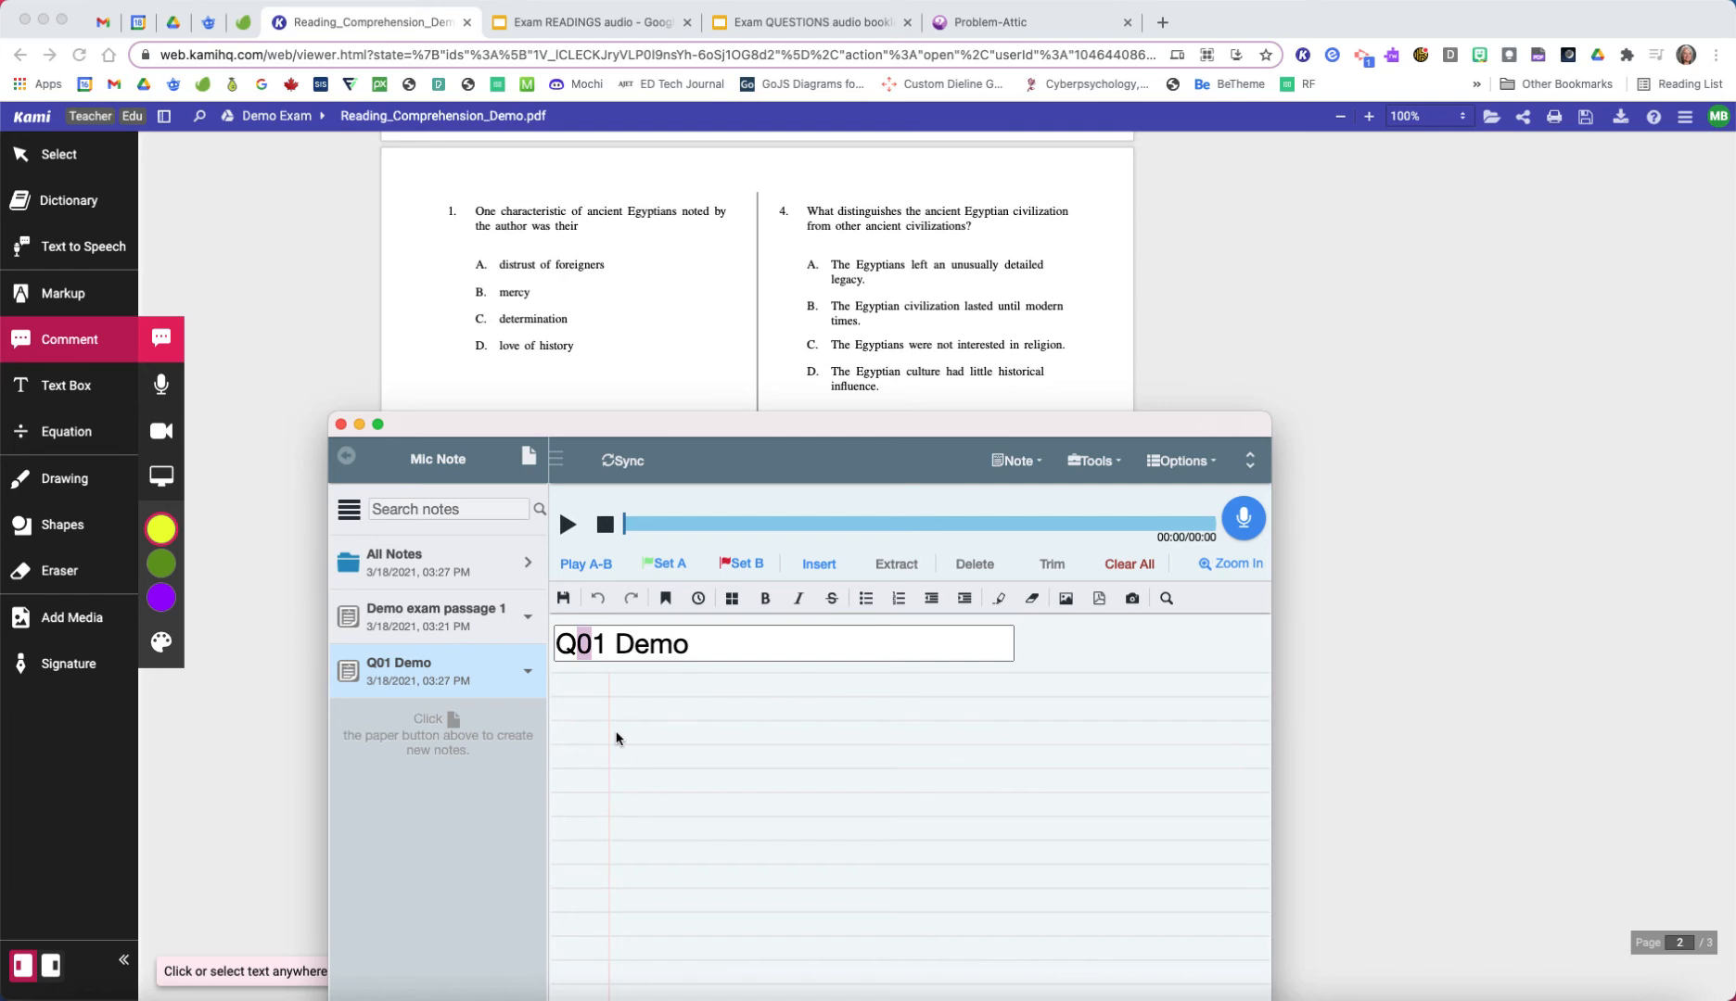
pyautogui.click(590, 648)
pyautogui.moveTo(590, 648); pyautogui.dragTo(581, 648)
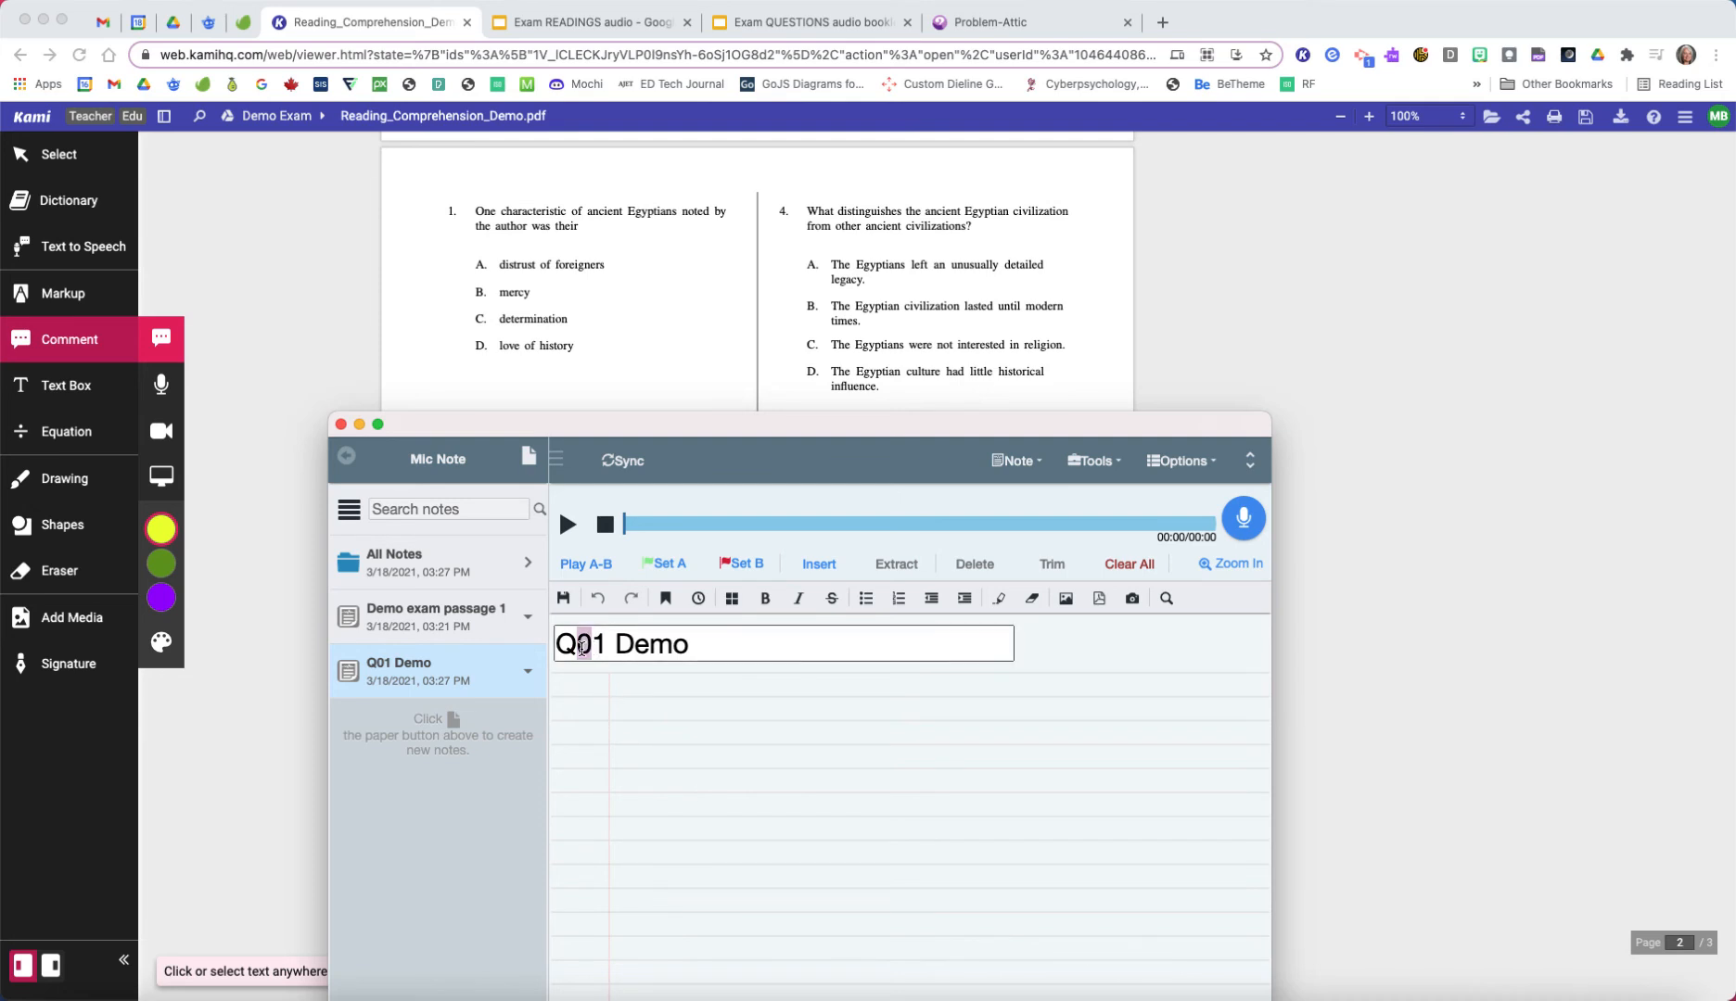
pyautogui.click(590, 647)
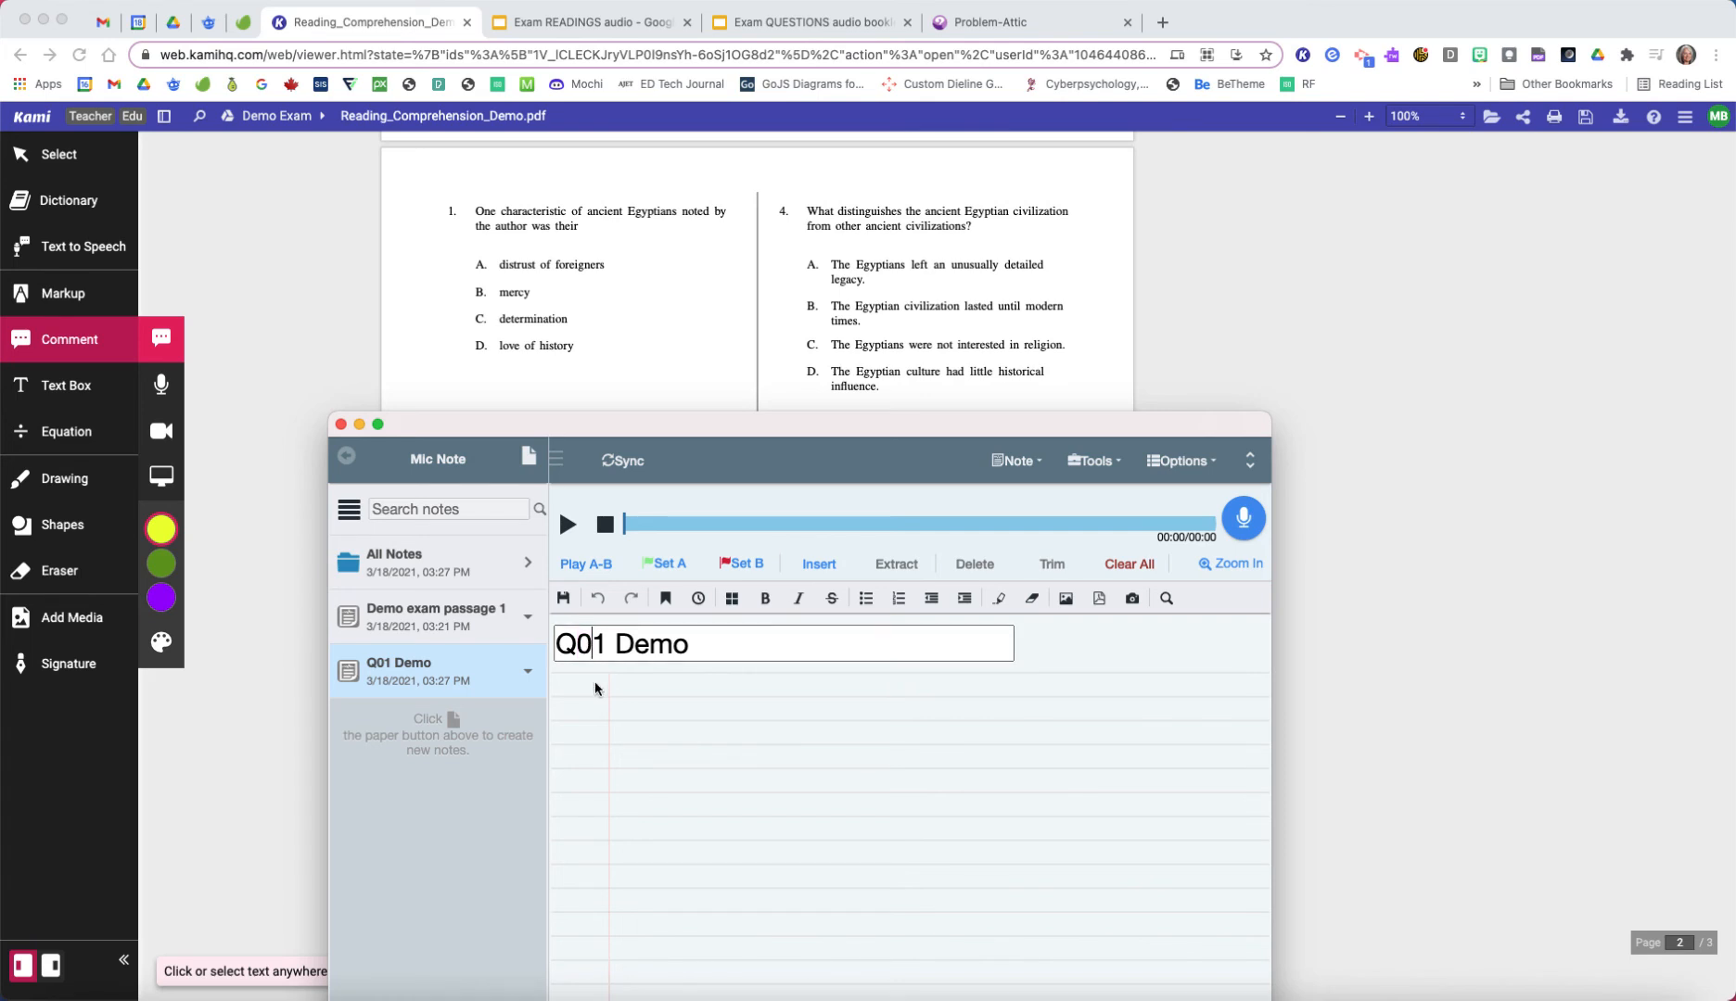
pyautogui.write('0')
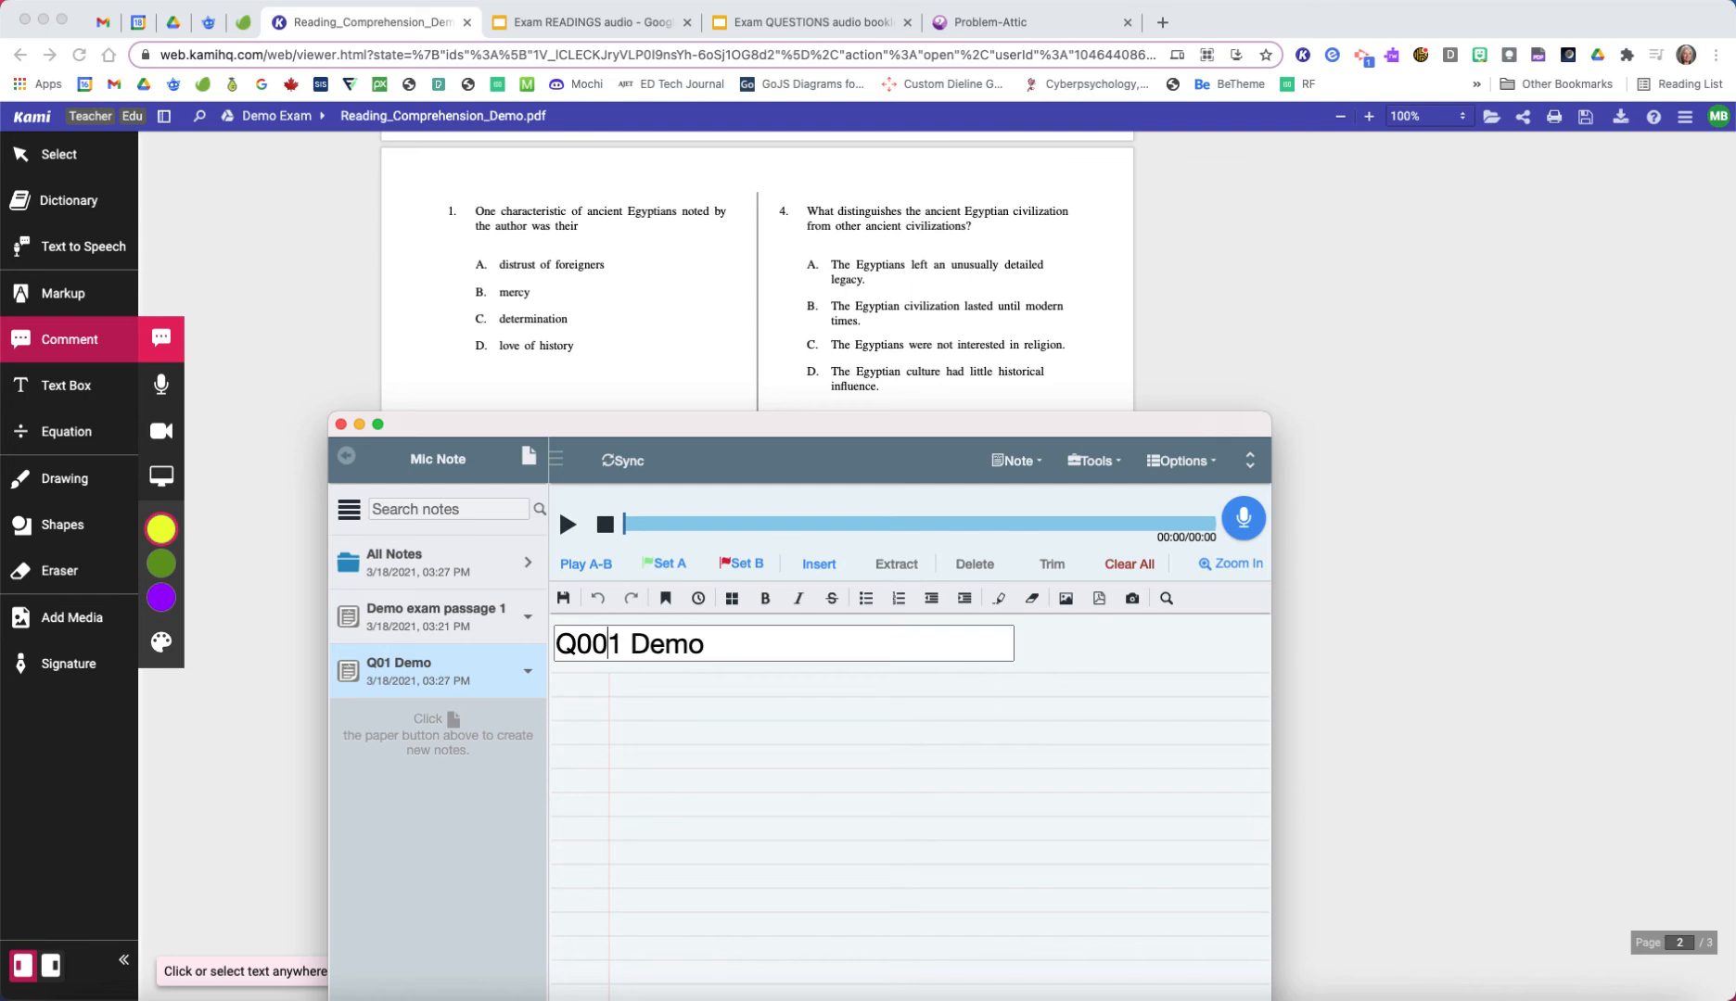
# Step: Switch to Google Drive and examine how the MP3s are named in the audio files folder of English 30-2 Exam
pyautogui.click(173, 22)
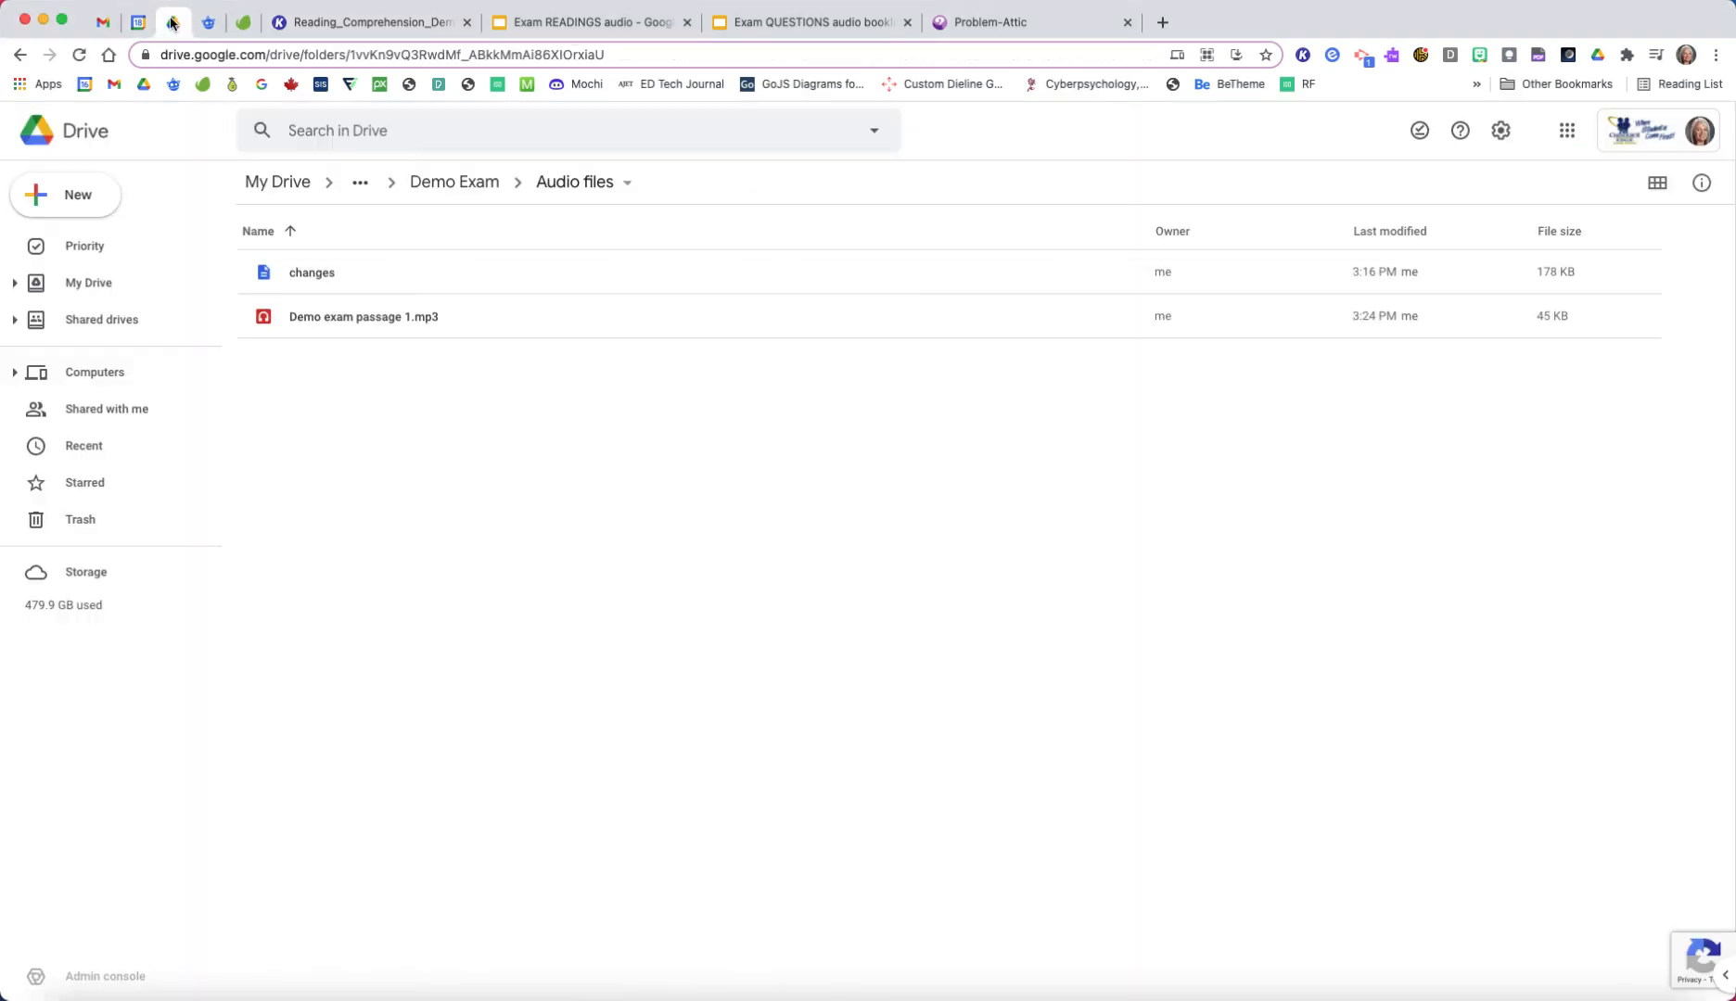
pyautogui.click(360, 183)
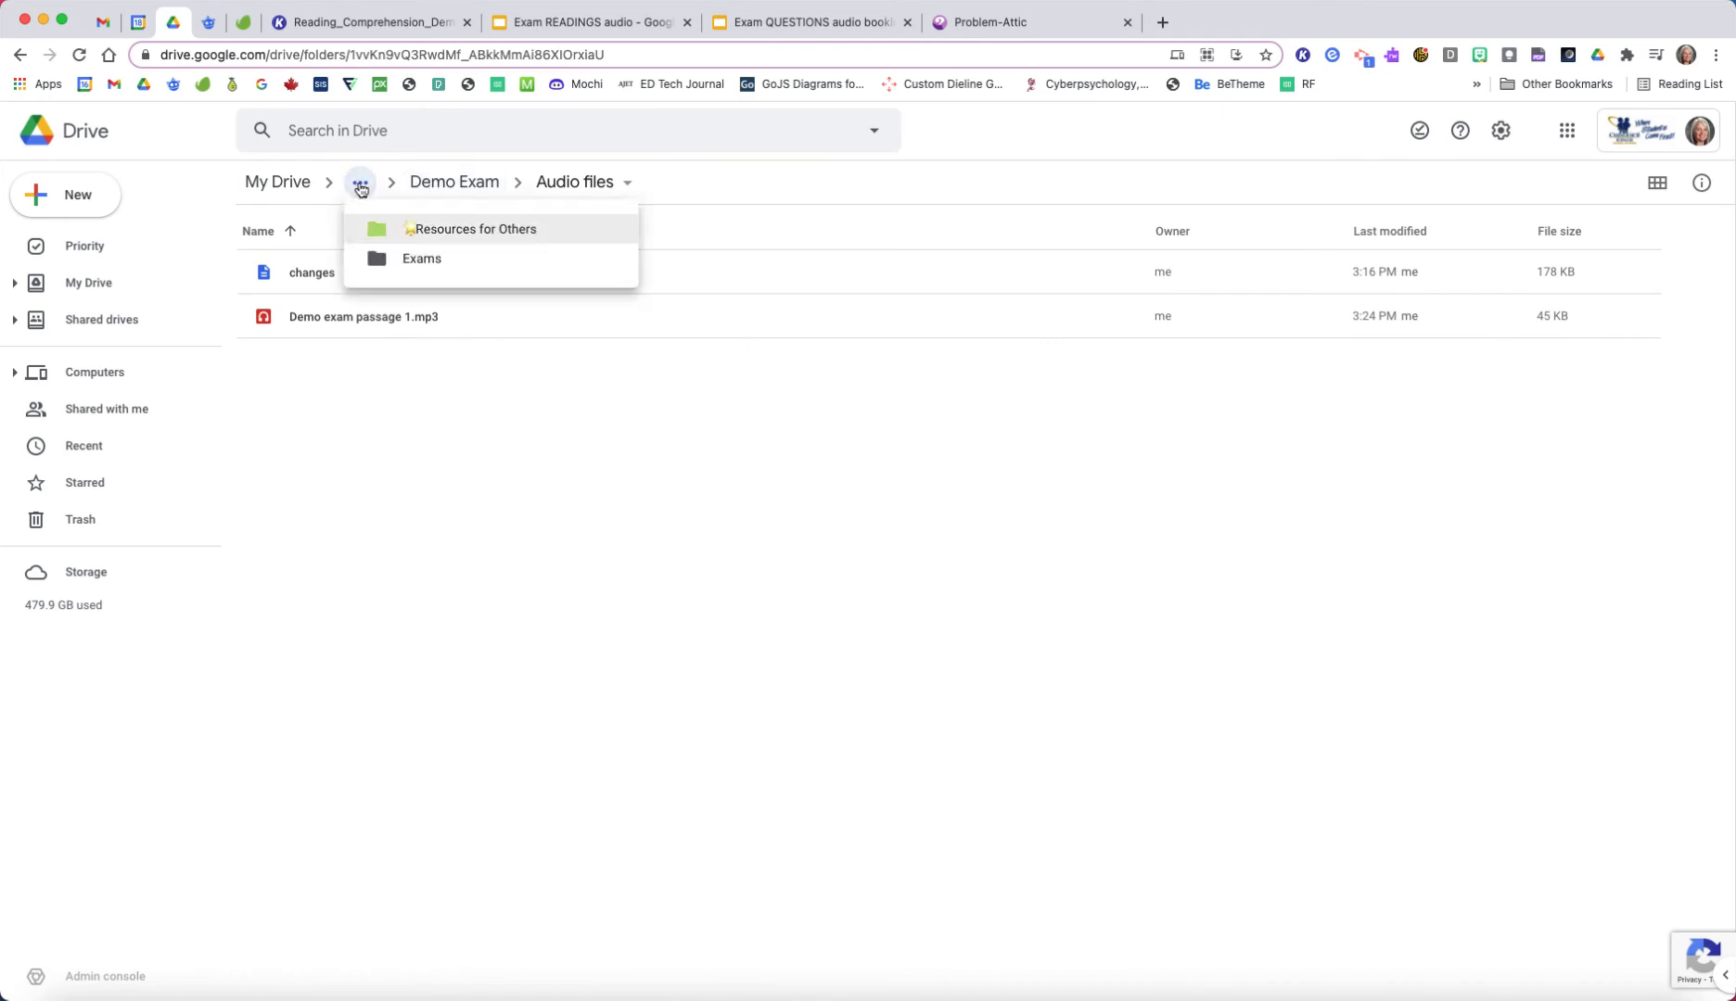
pyautogui.click(422, 259)
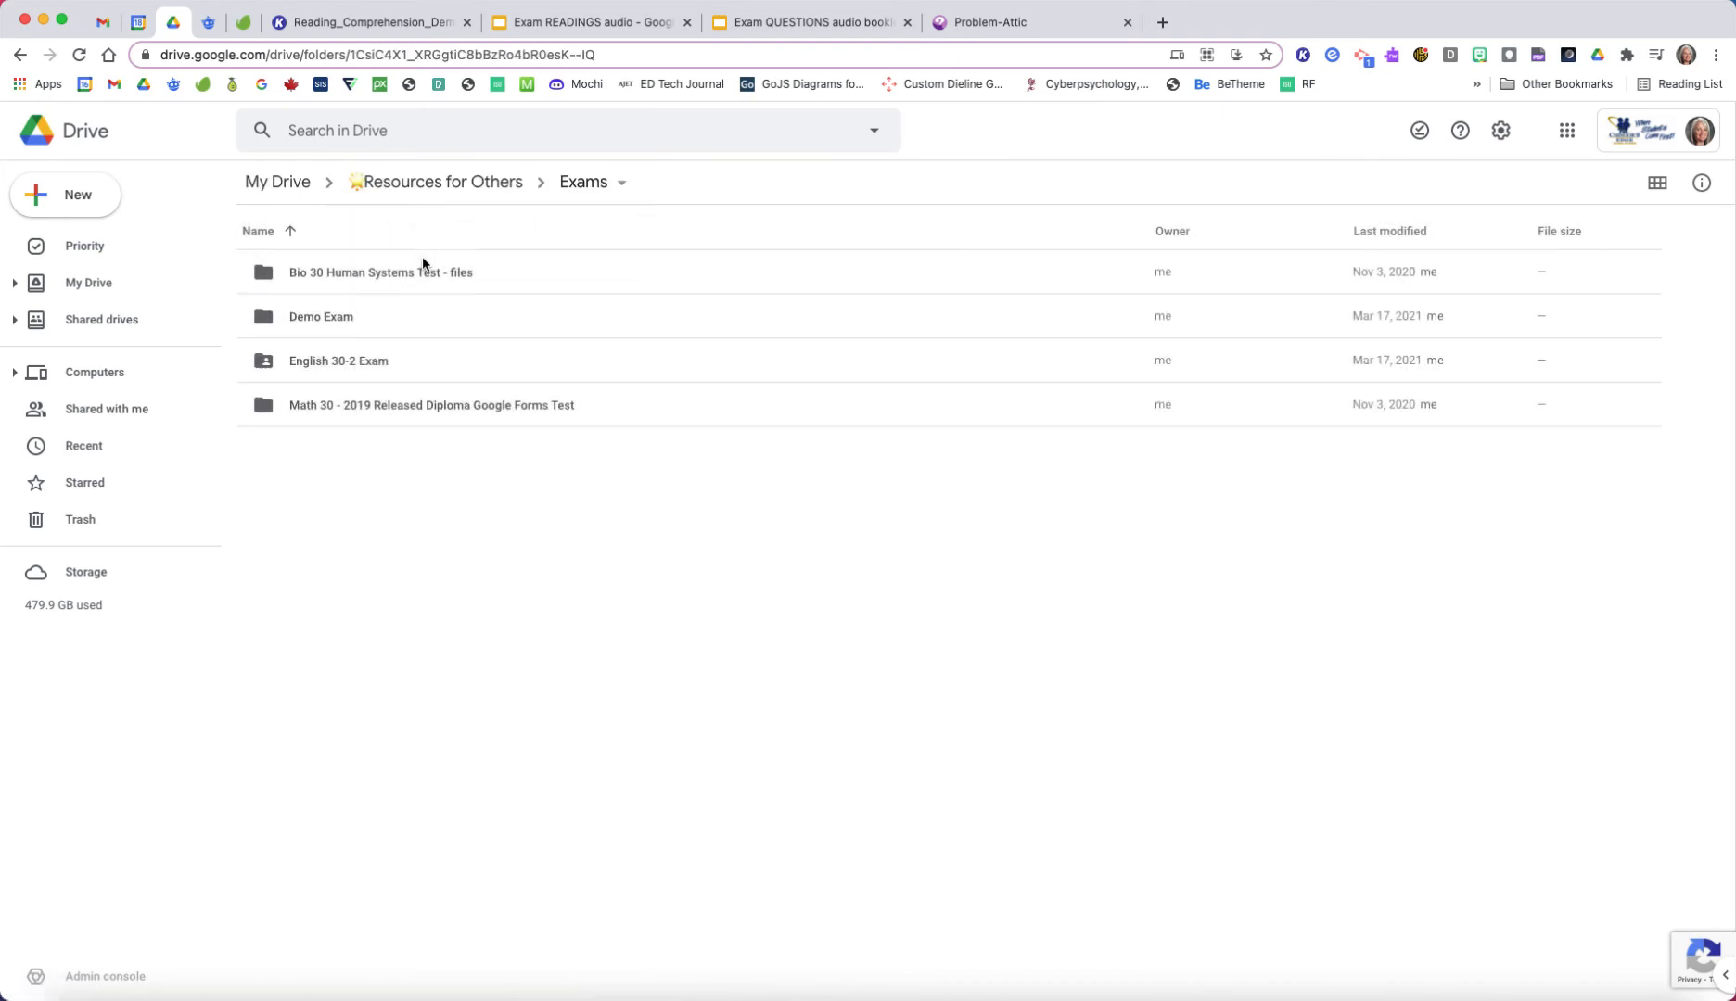
pyautogui.doubleClick(331, 364)
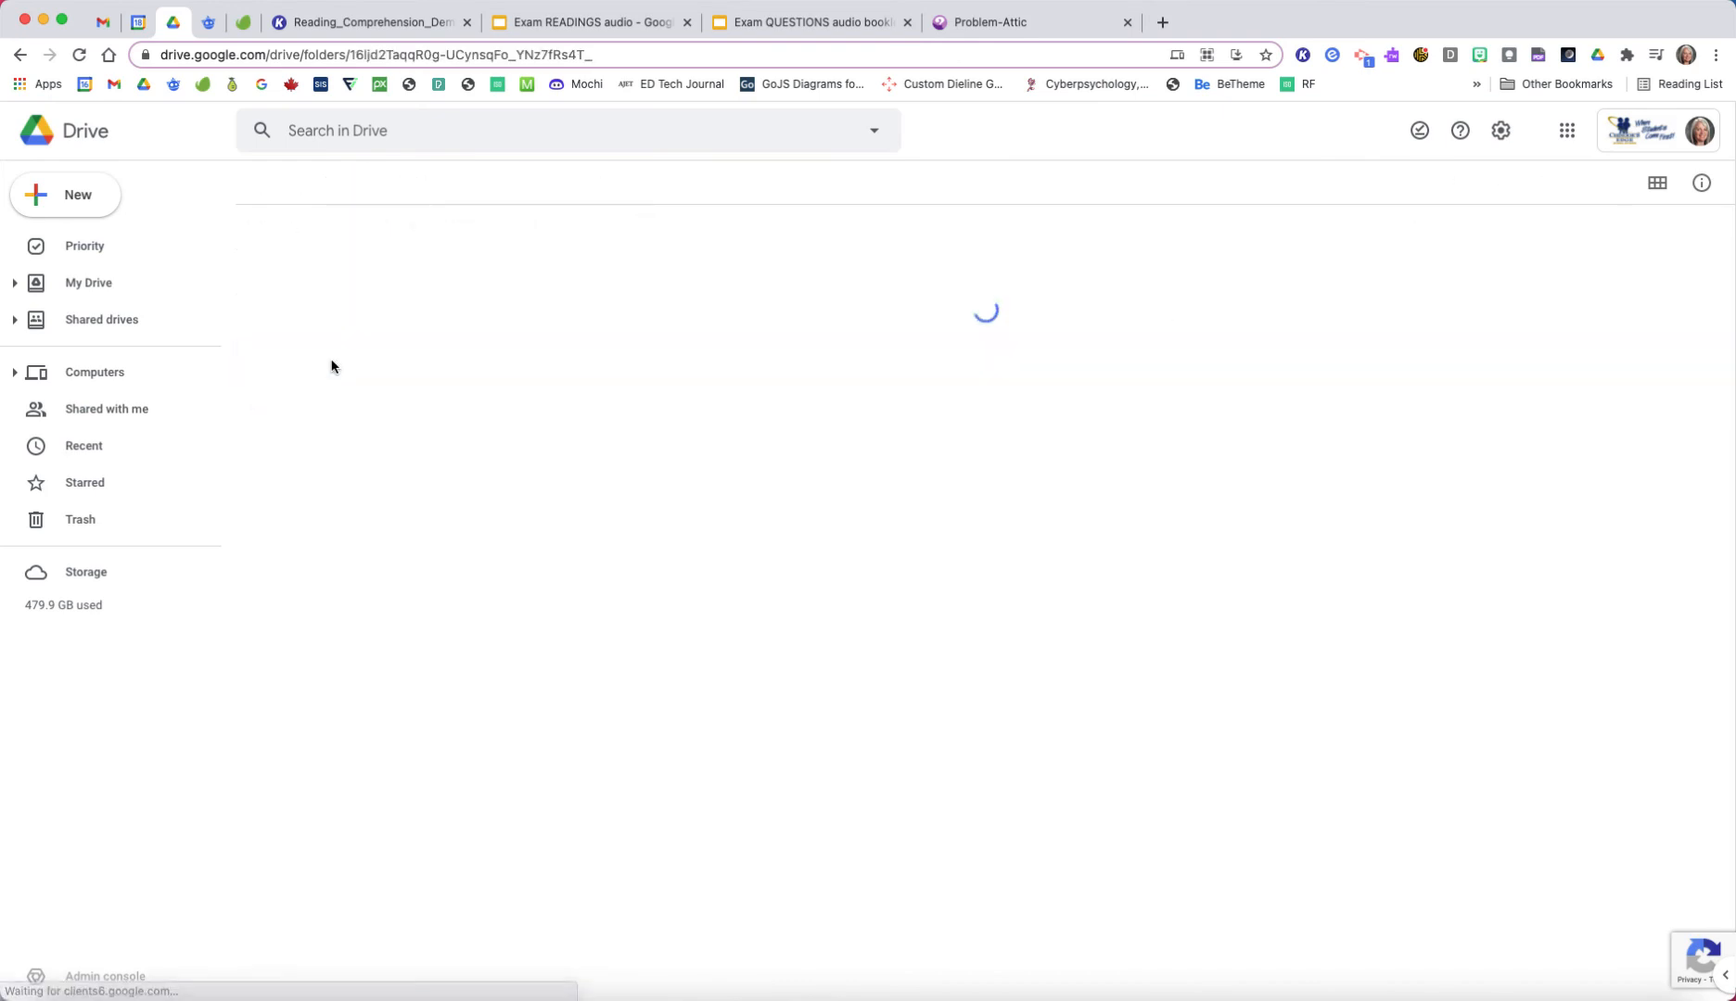
pyautogui.doubleClick(314, 278)
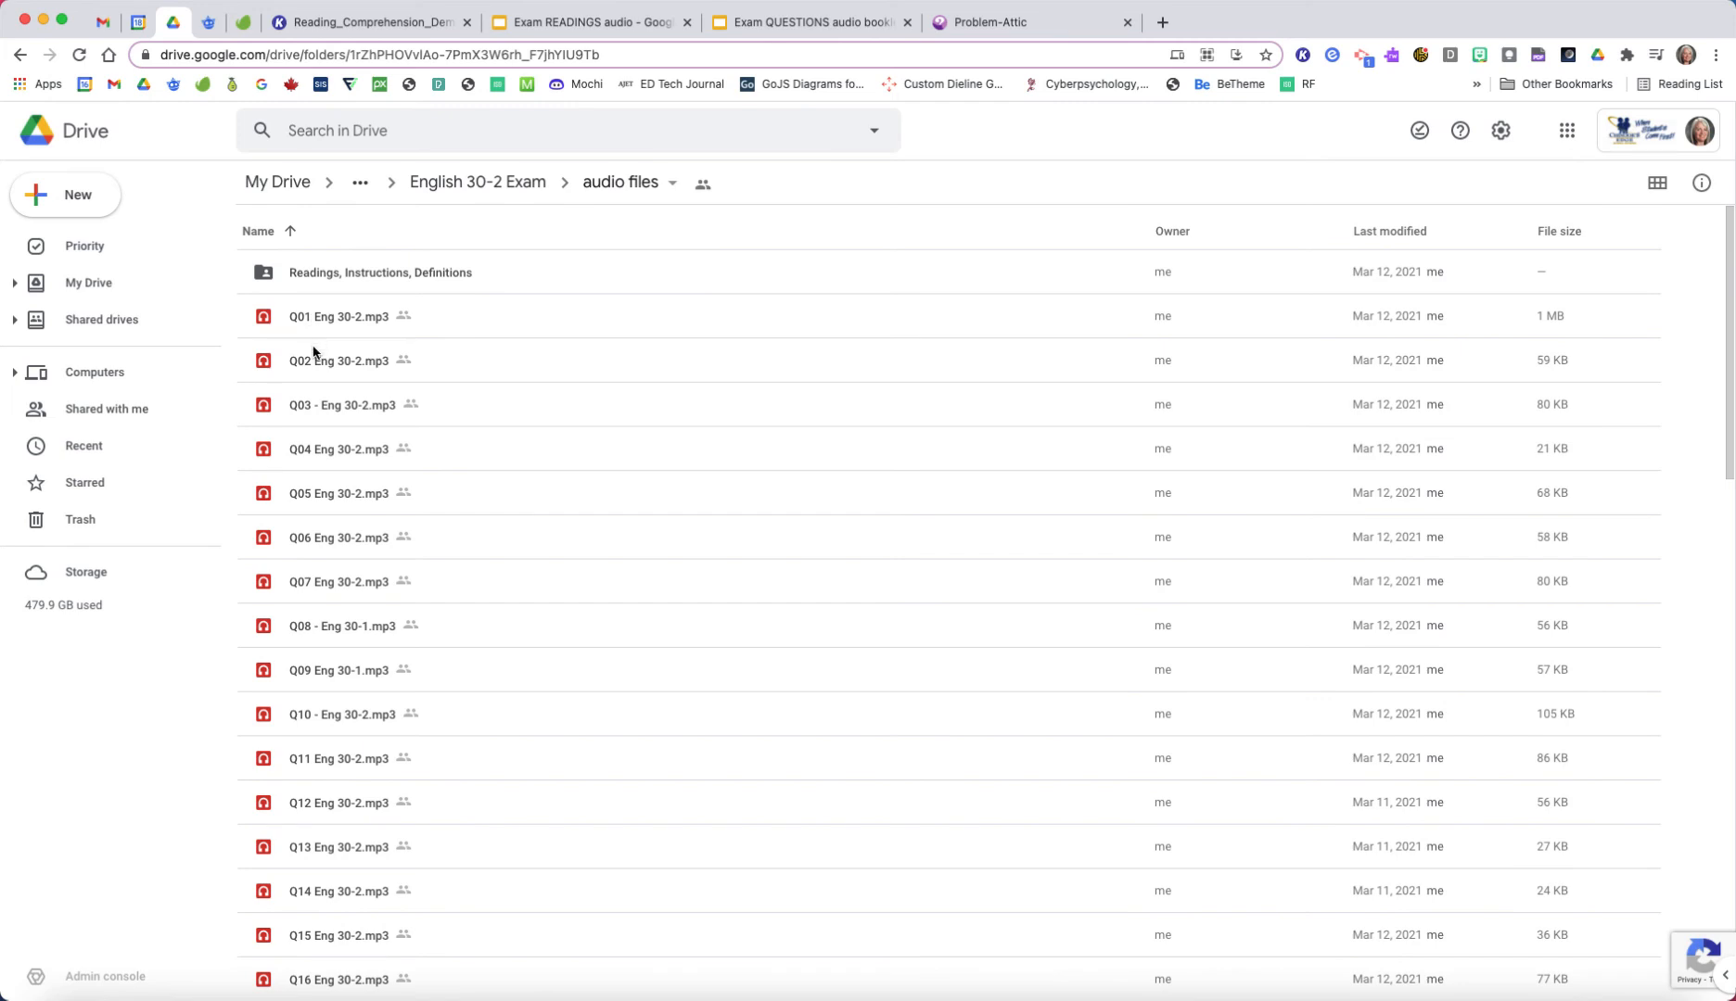
pyautogui.scroll(-10, 301, 914)
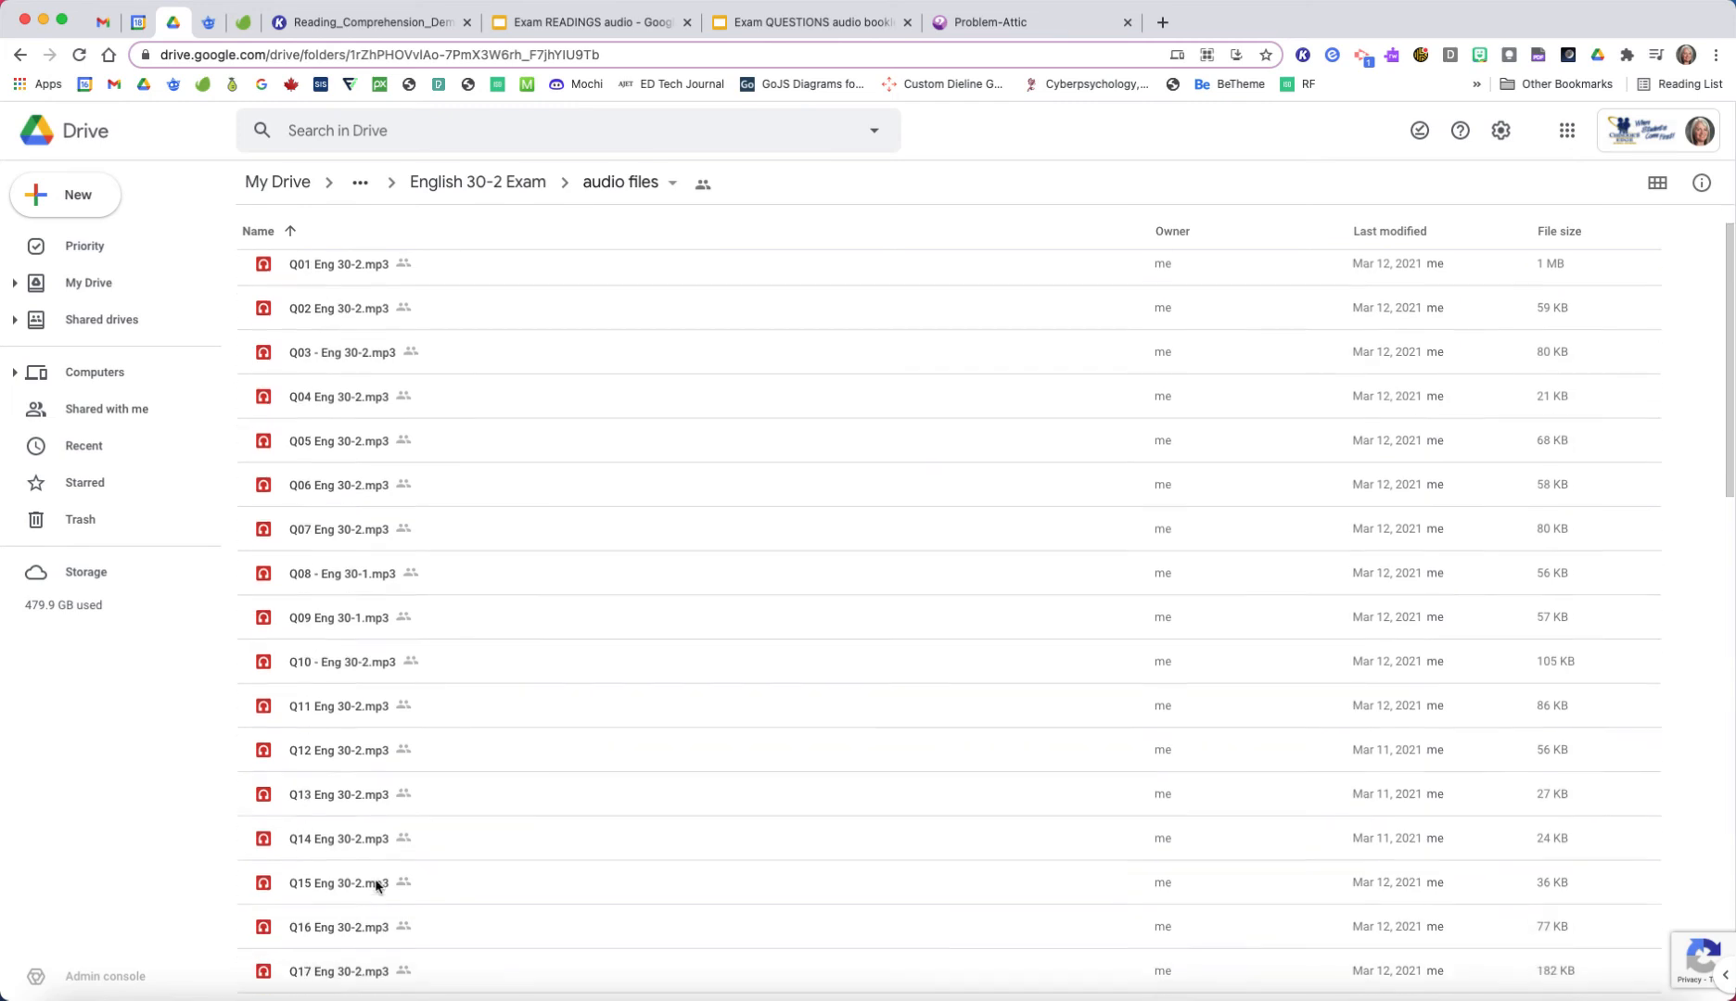
pyautogui.scroll(-10, 375, 886)
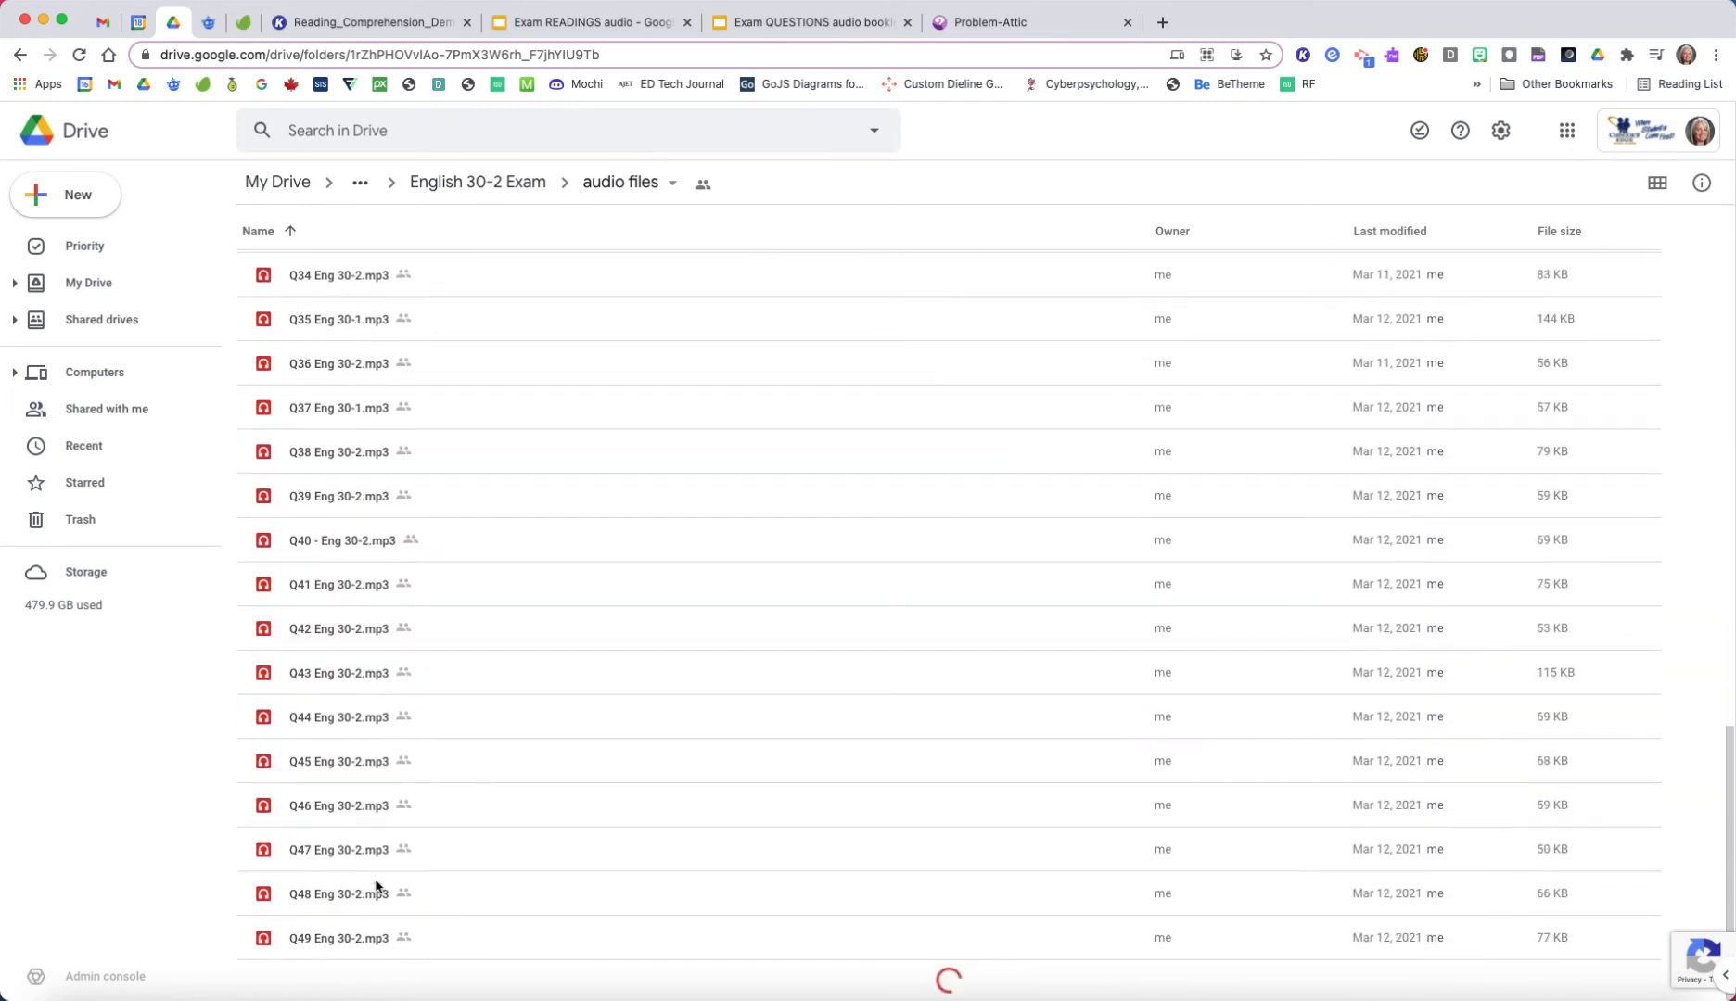
pyautogui.scroll(-5, 481, 877)
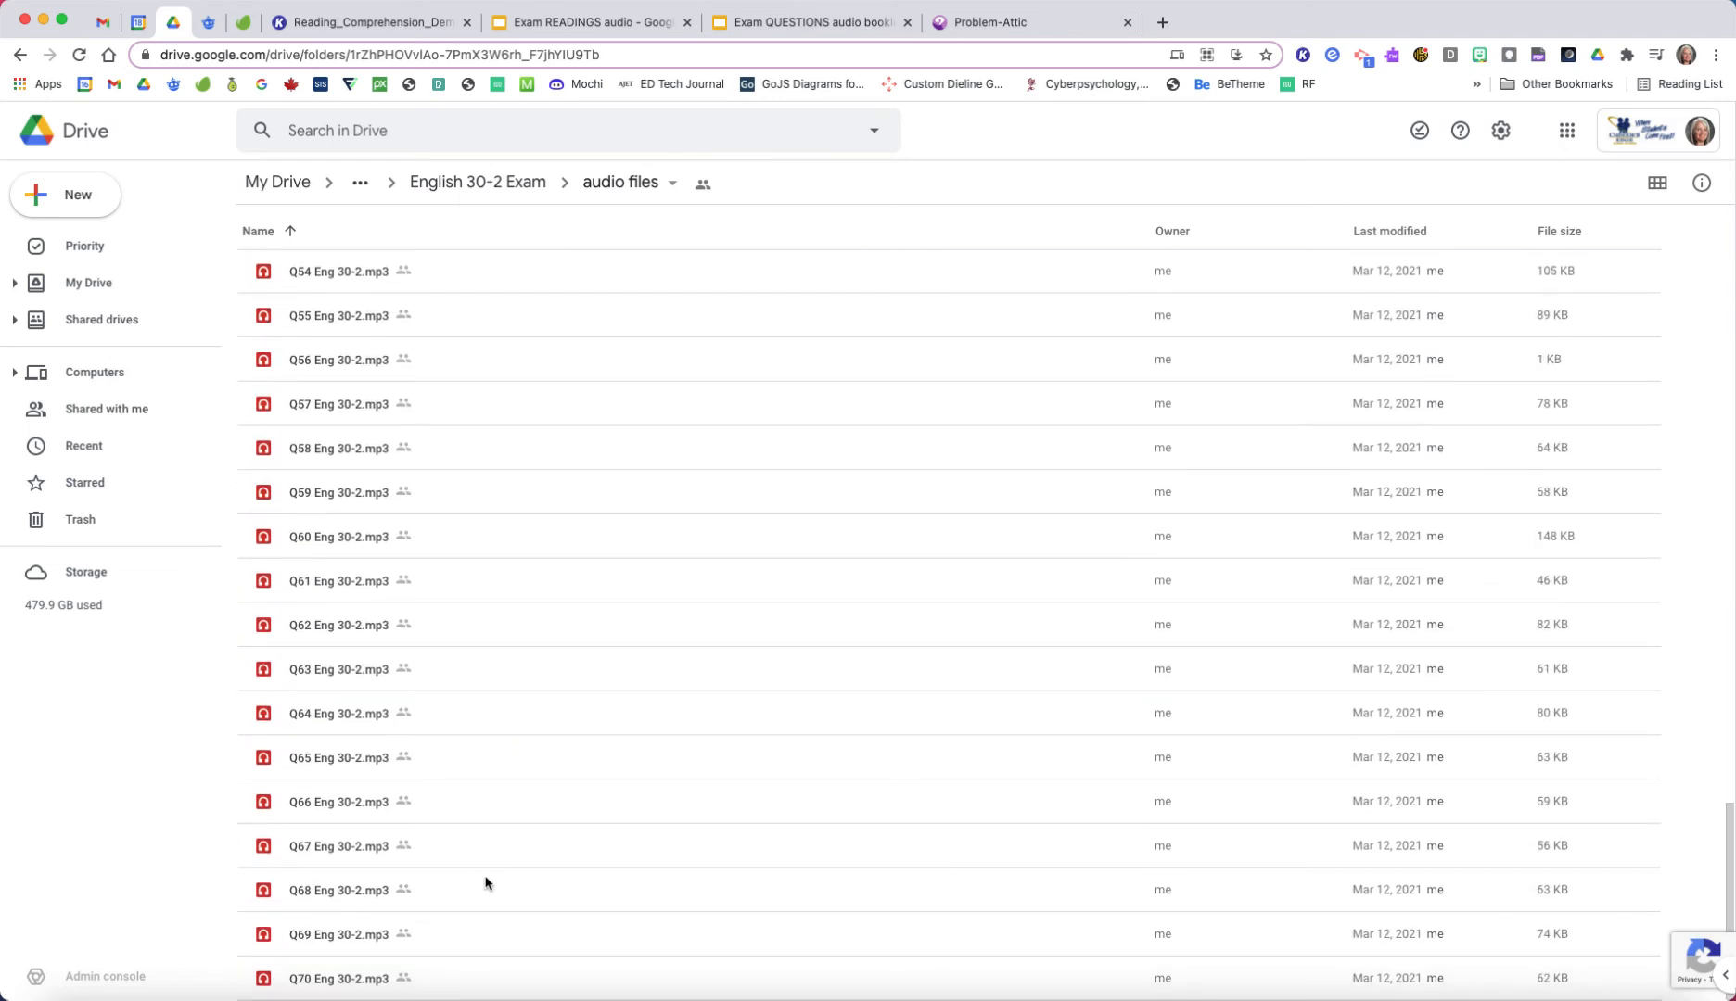
pyautogui.scroll(7, 480, 854)
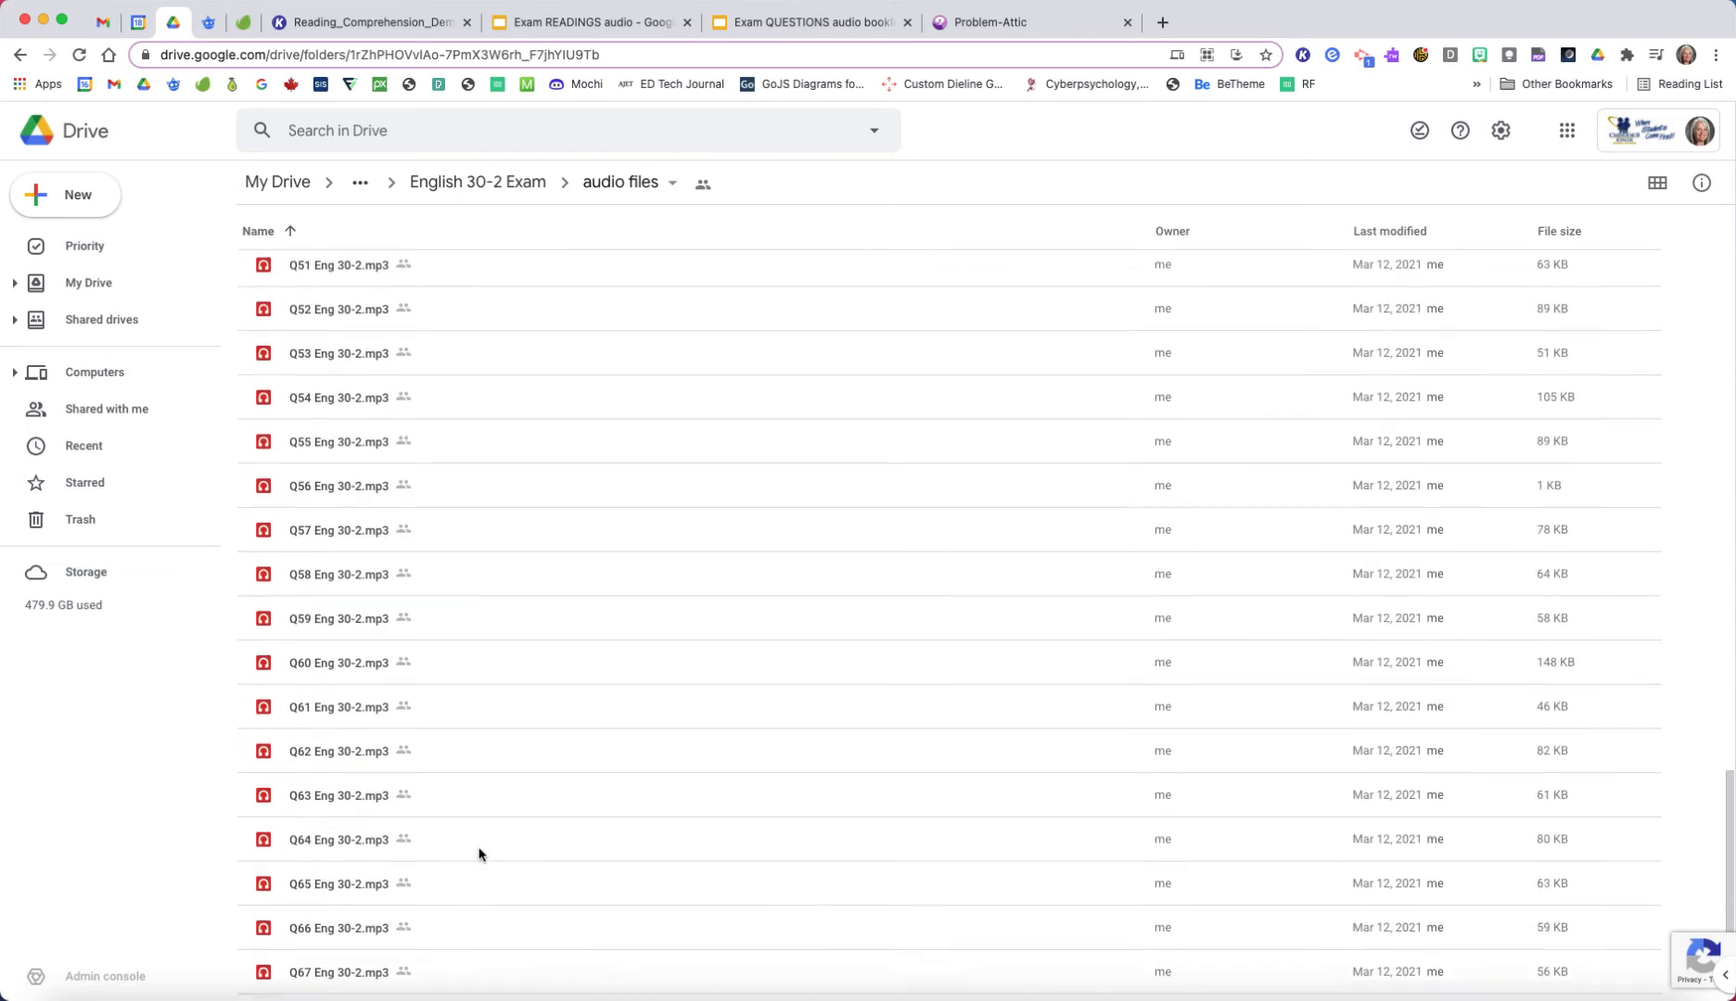
pyautogui.scroll(20, 481, 854)
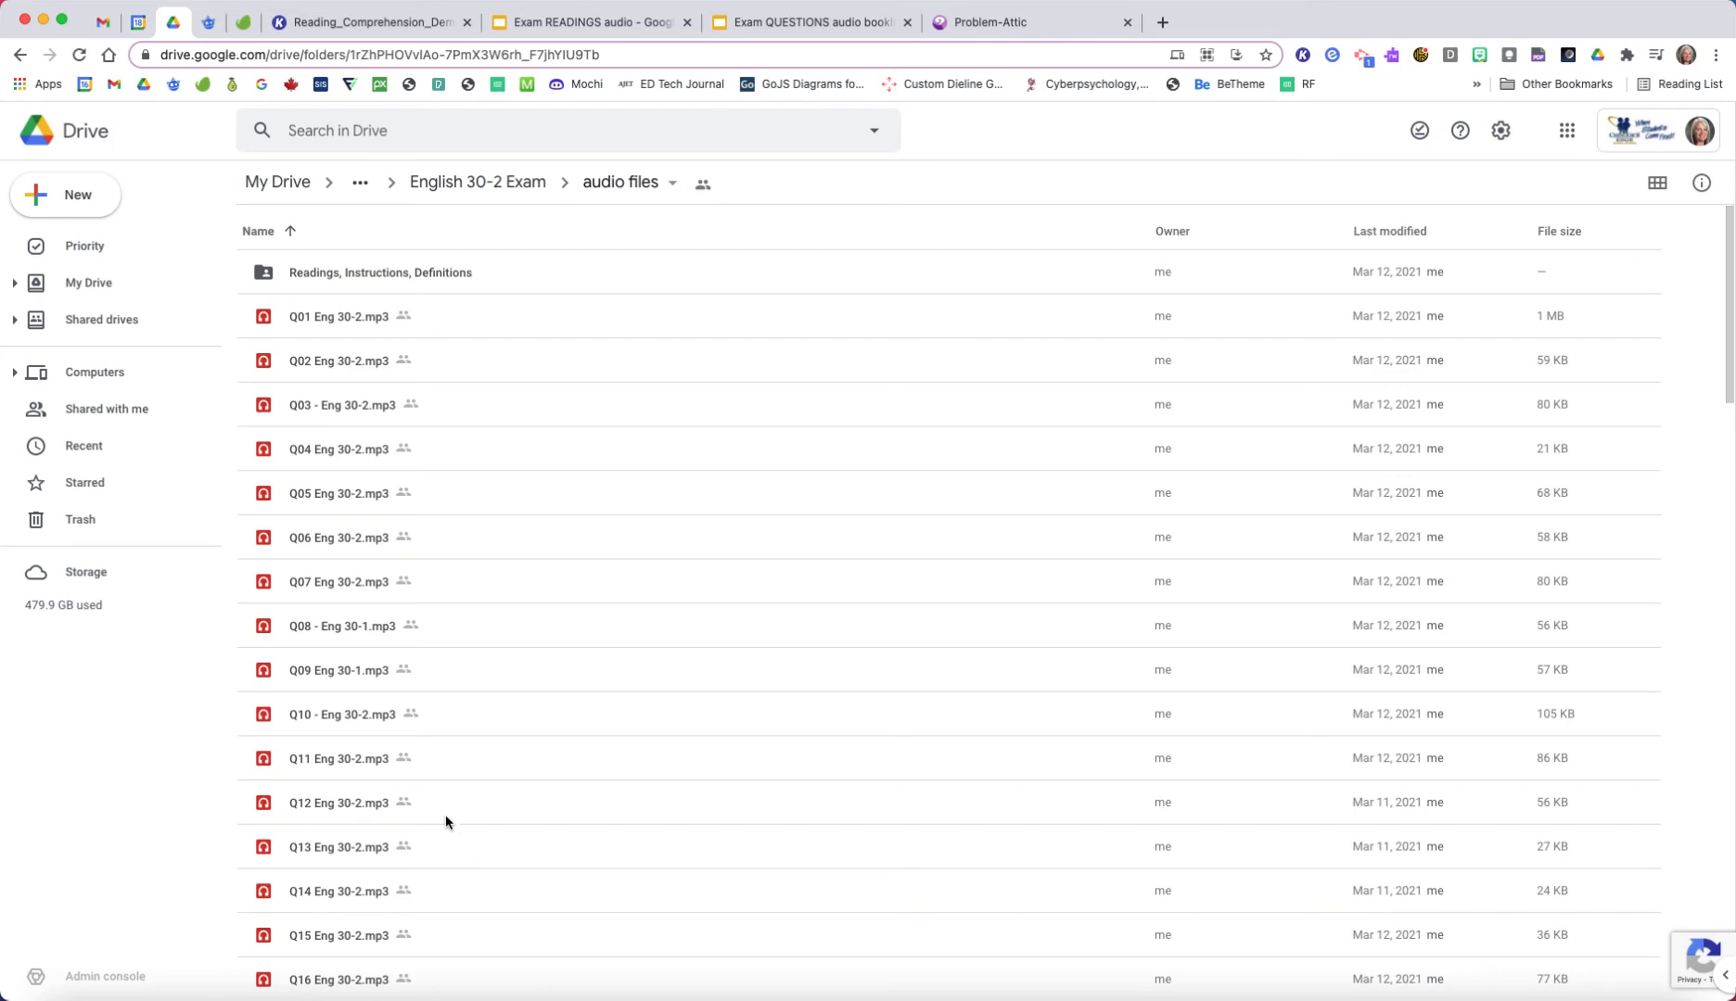
# Step: Switch back to Mic Note and change the question note's title back to "Q01 Demo"
pyautogui.click(1511, 1000)
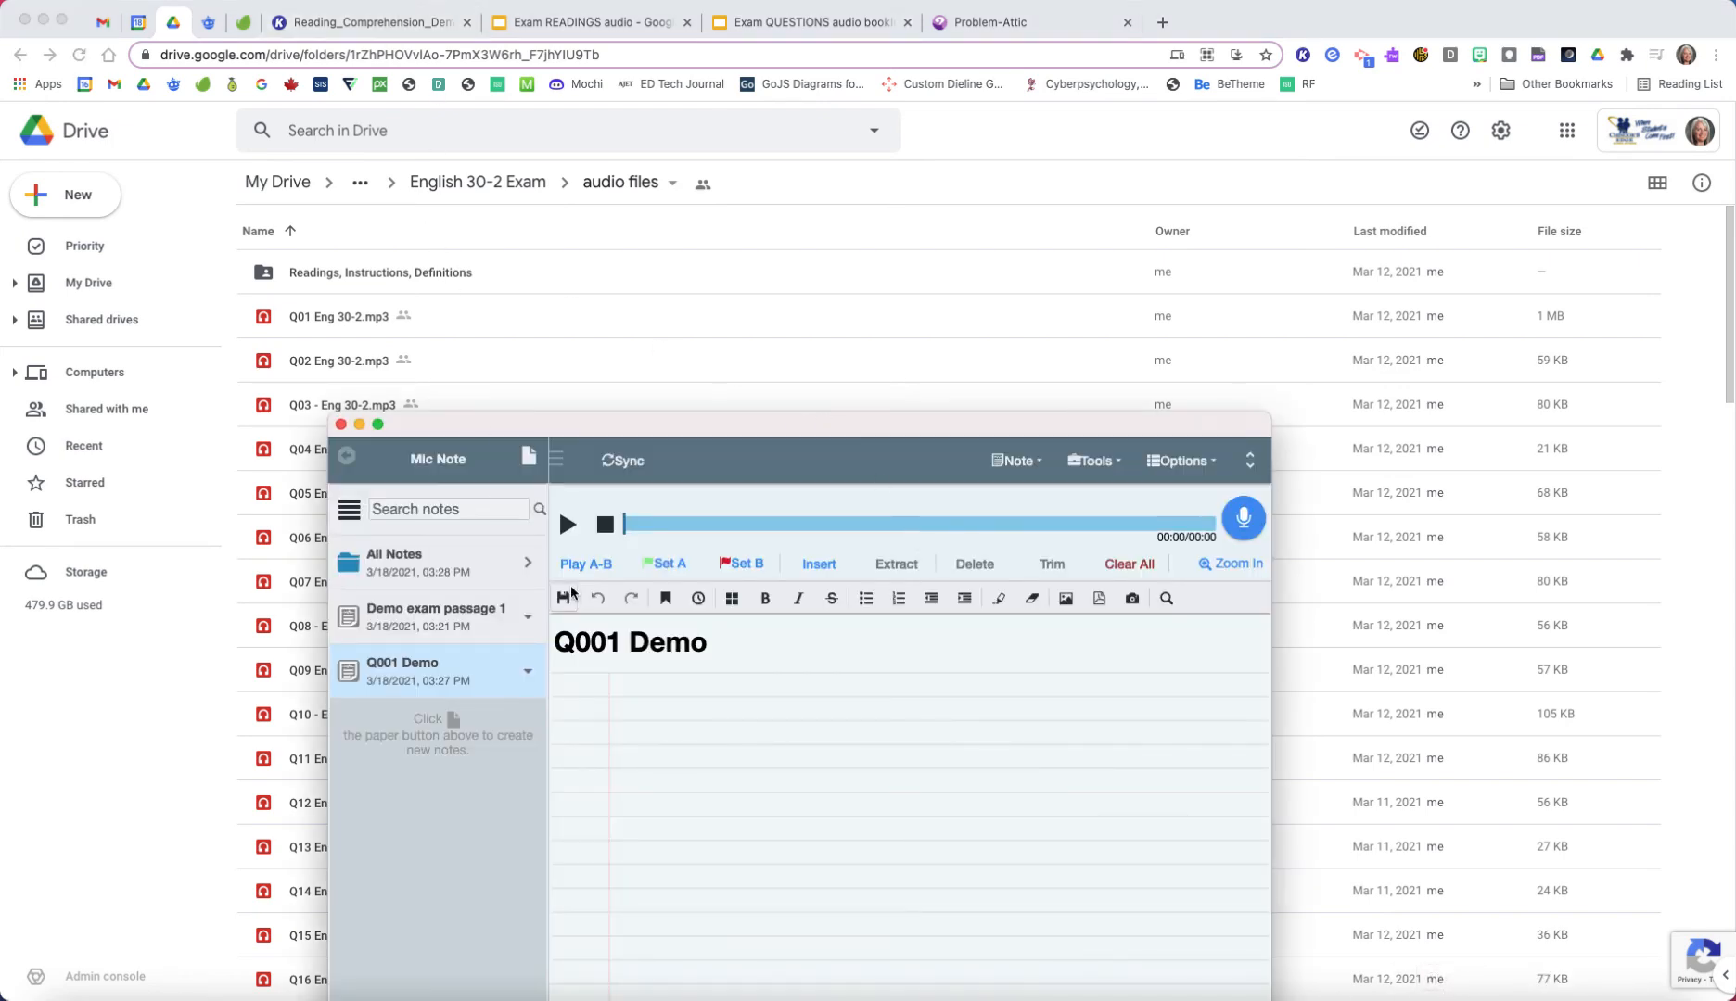
pyautogui.click(586, 644)
pyautogui.click(587, 643)
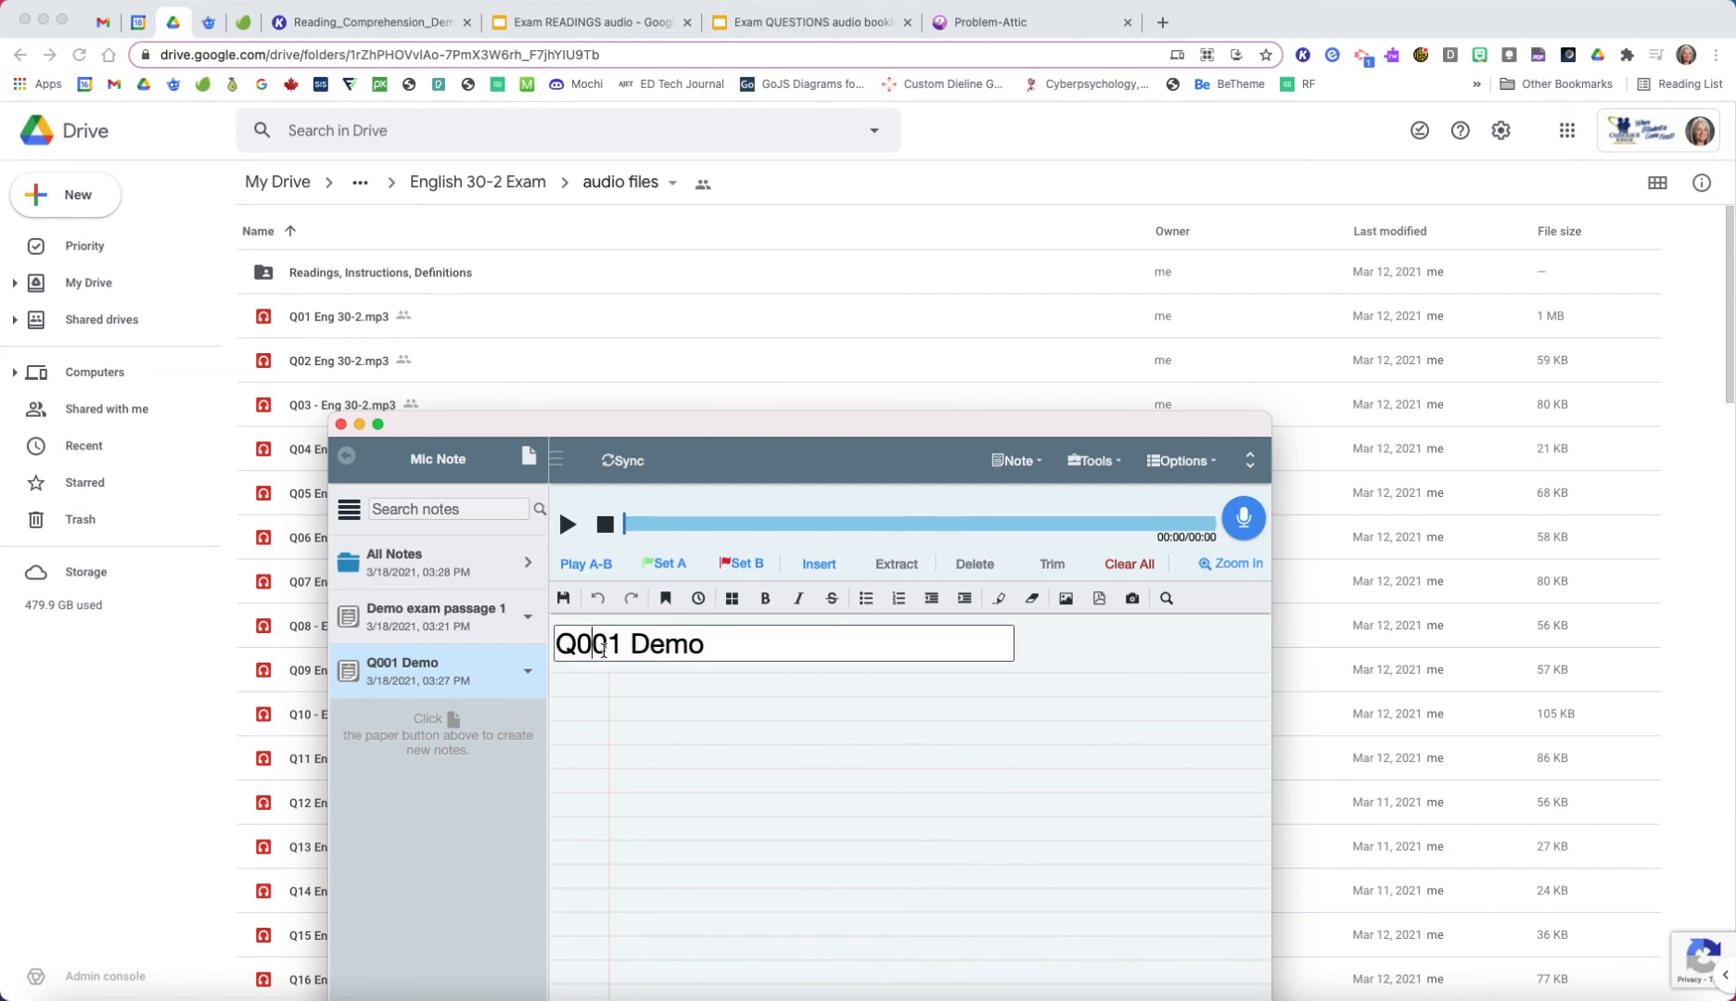
pyautogui.press('BackSpace')
# Step: Return to the Kami PDF with Mic Note placed below question 1, record the question in the "Q01 Demo" note, and play back its start
pyautogui.moveTo(649, 426); pyautogui.dragTo(783, 254)
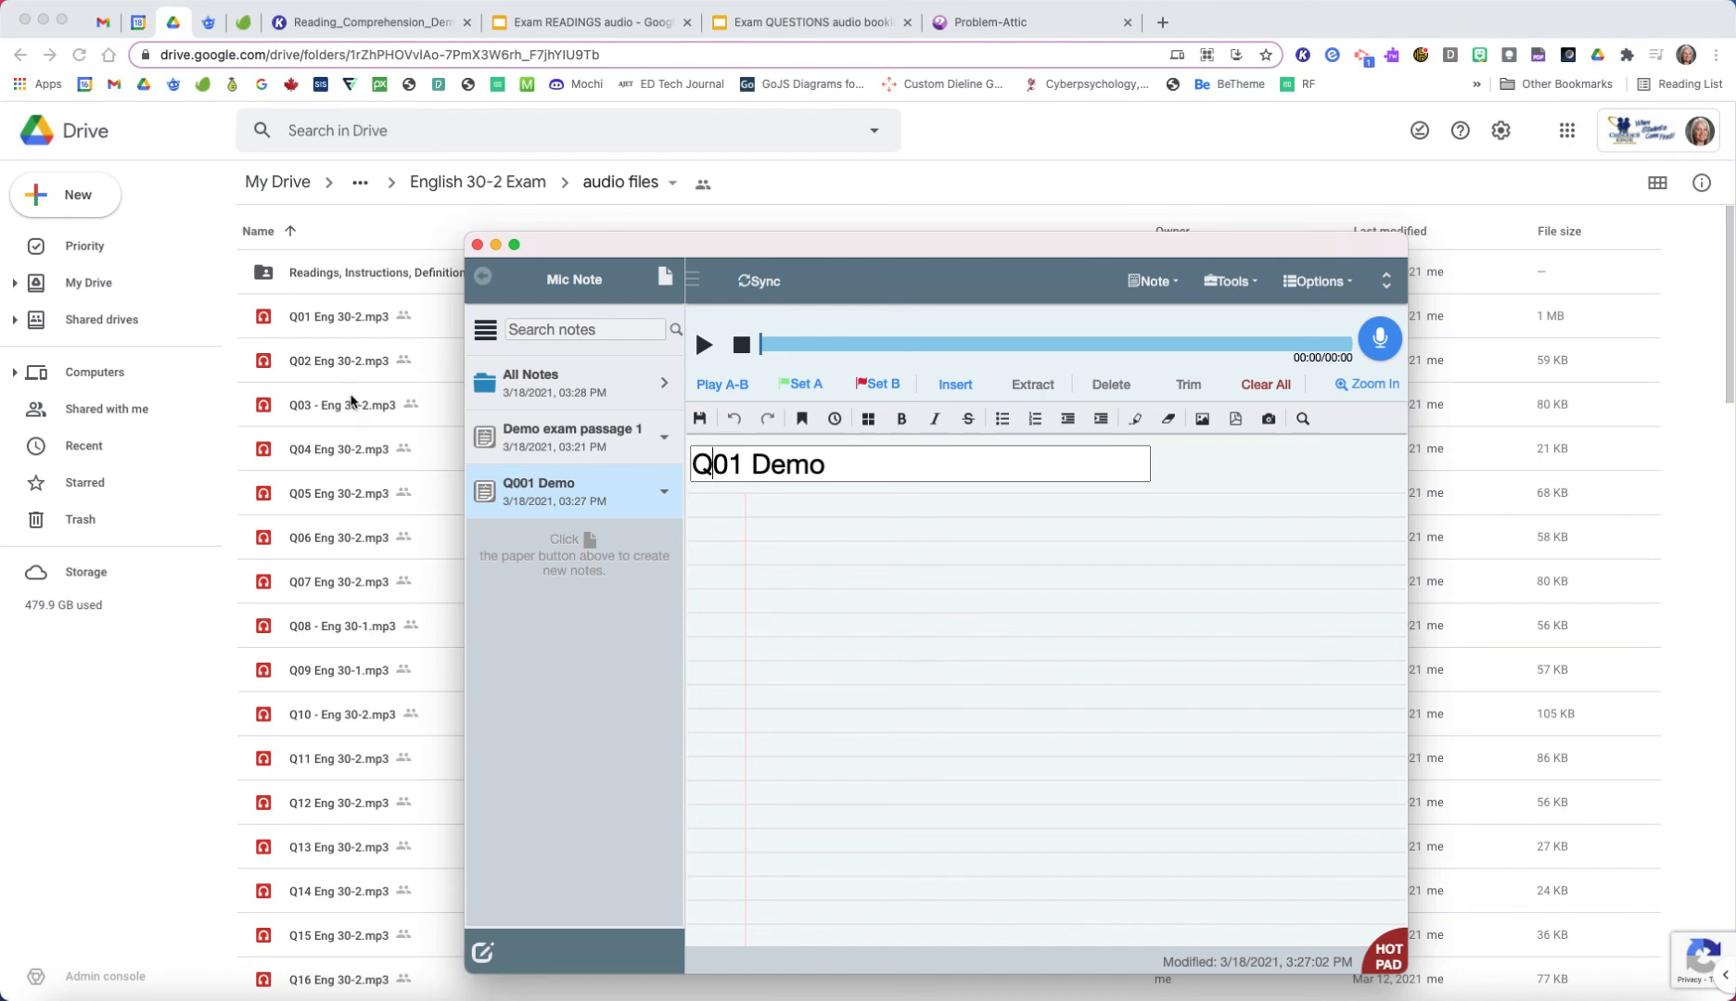
pyautogui.click(422, 24)
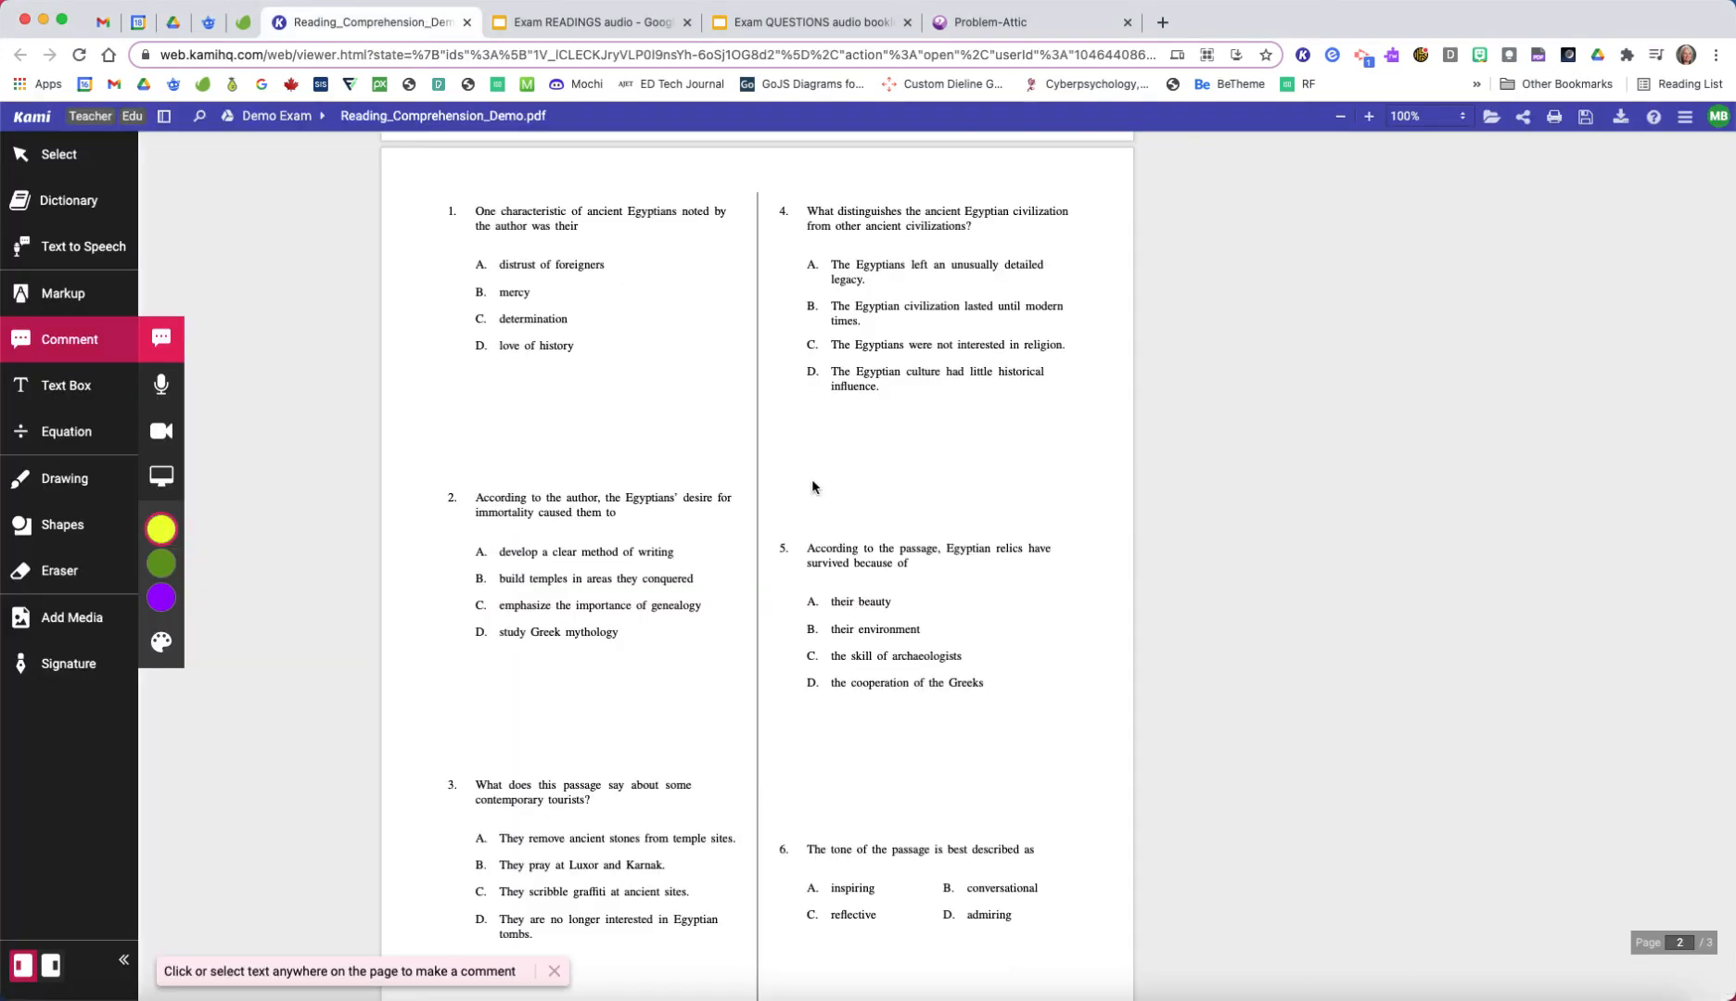
pyautogui.click(1510, 996)
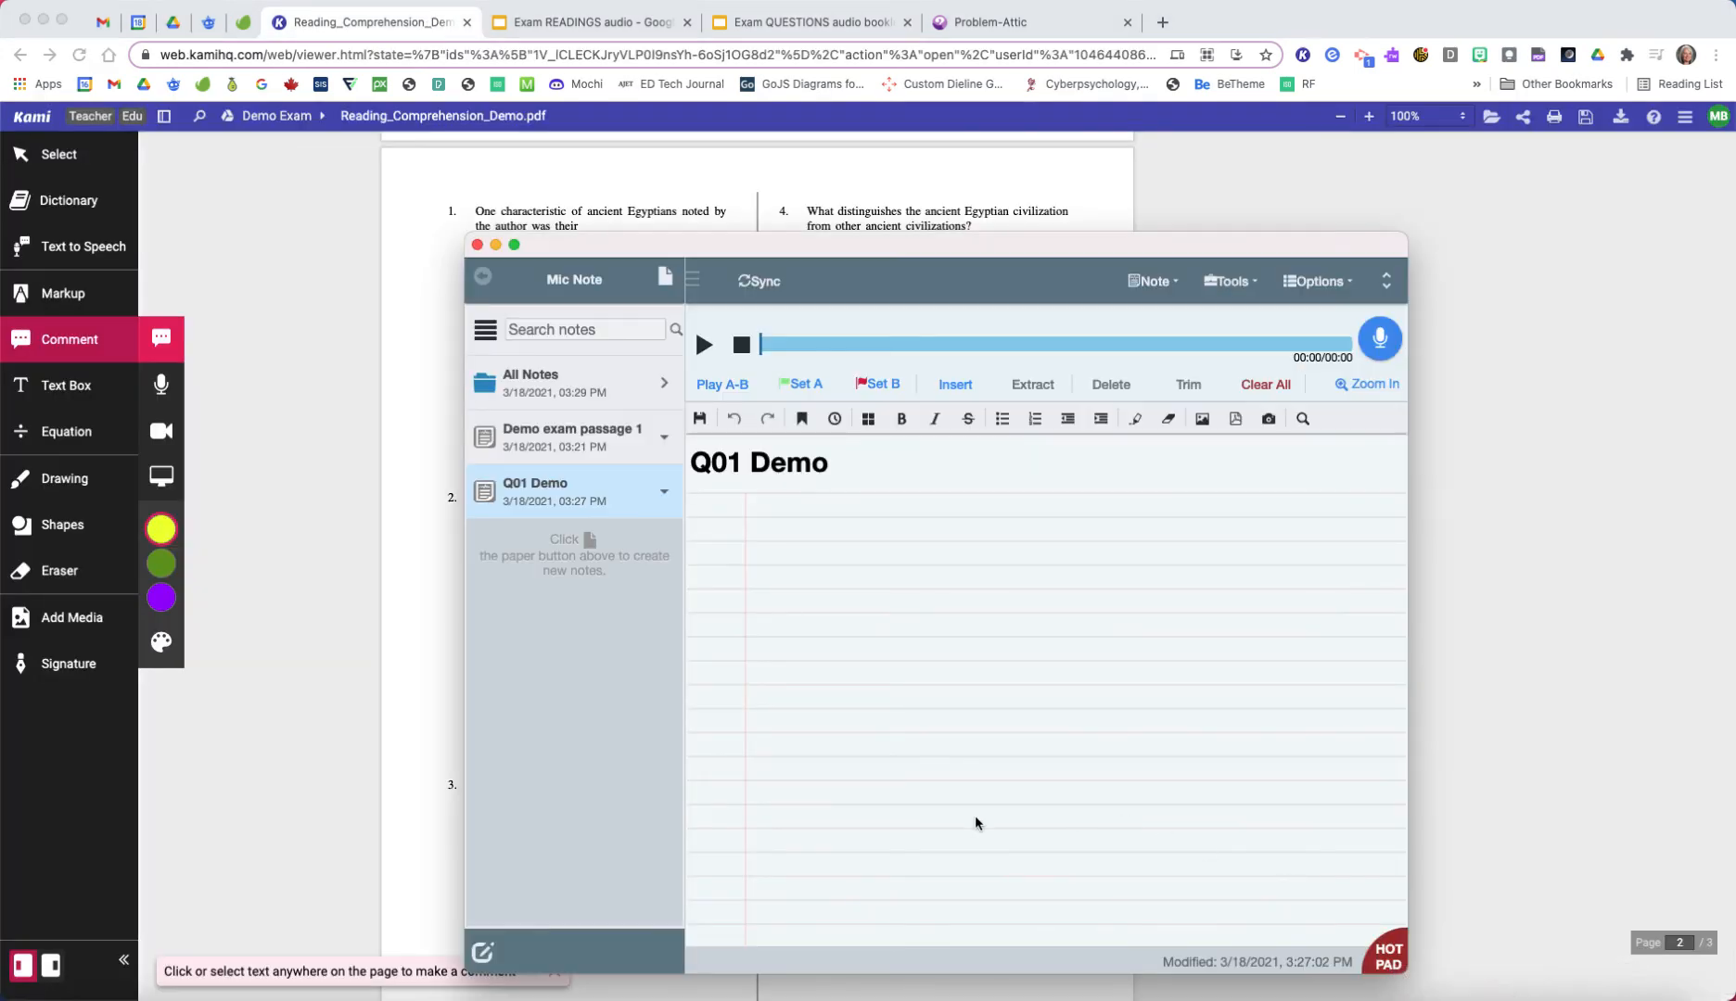
pyautogui.moveTo(1023, 256); pyautogui.dragTo(935, 454)
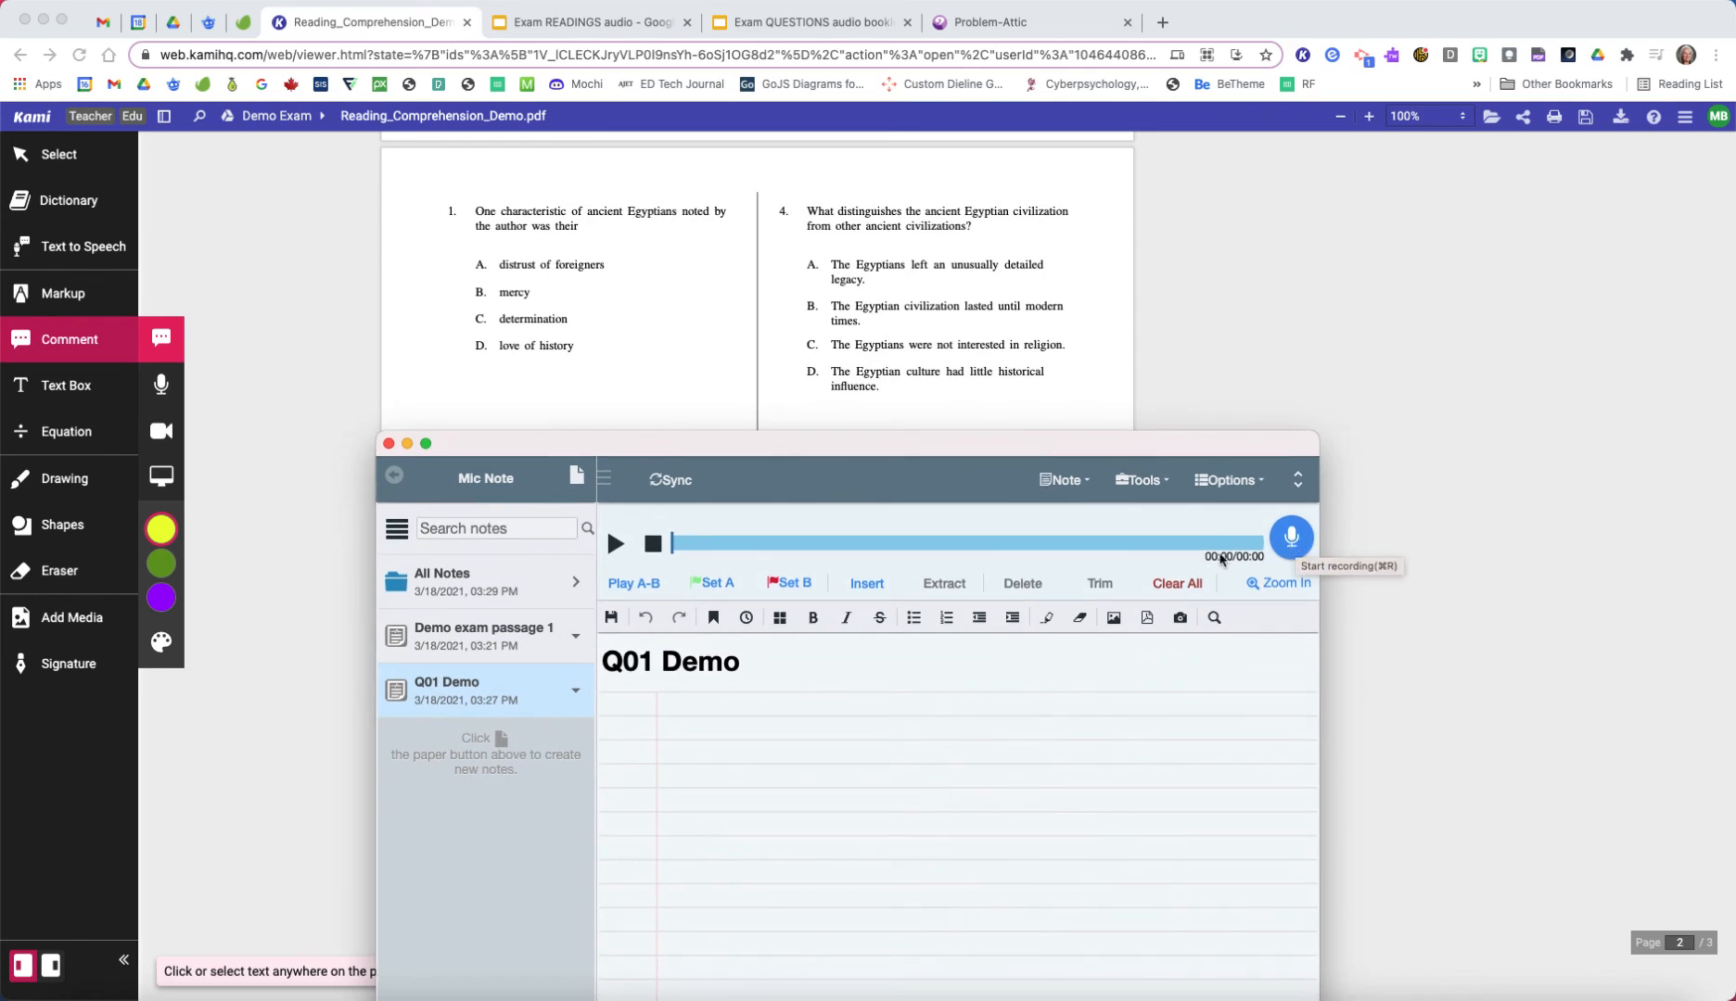
pyautogui.click(1291, 539)
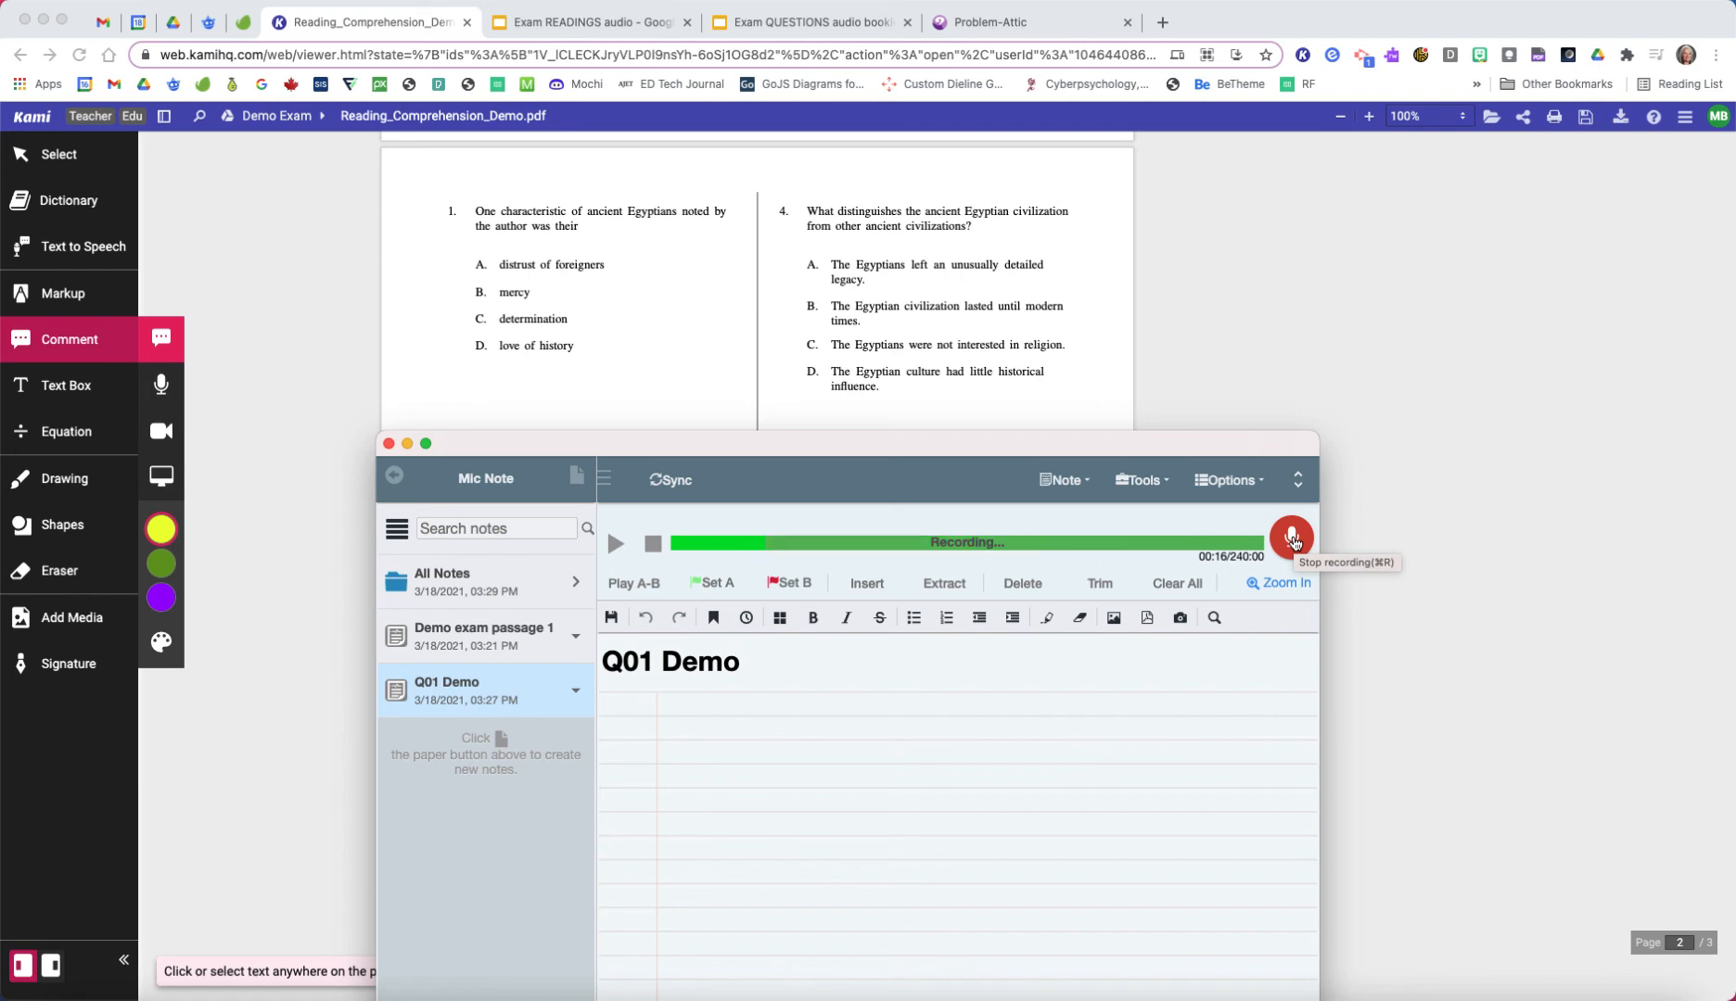
pyautogui.click(1293, 537)
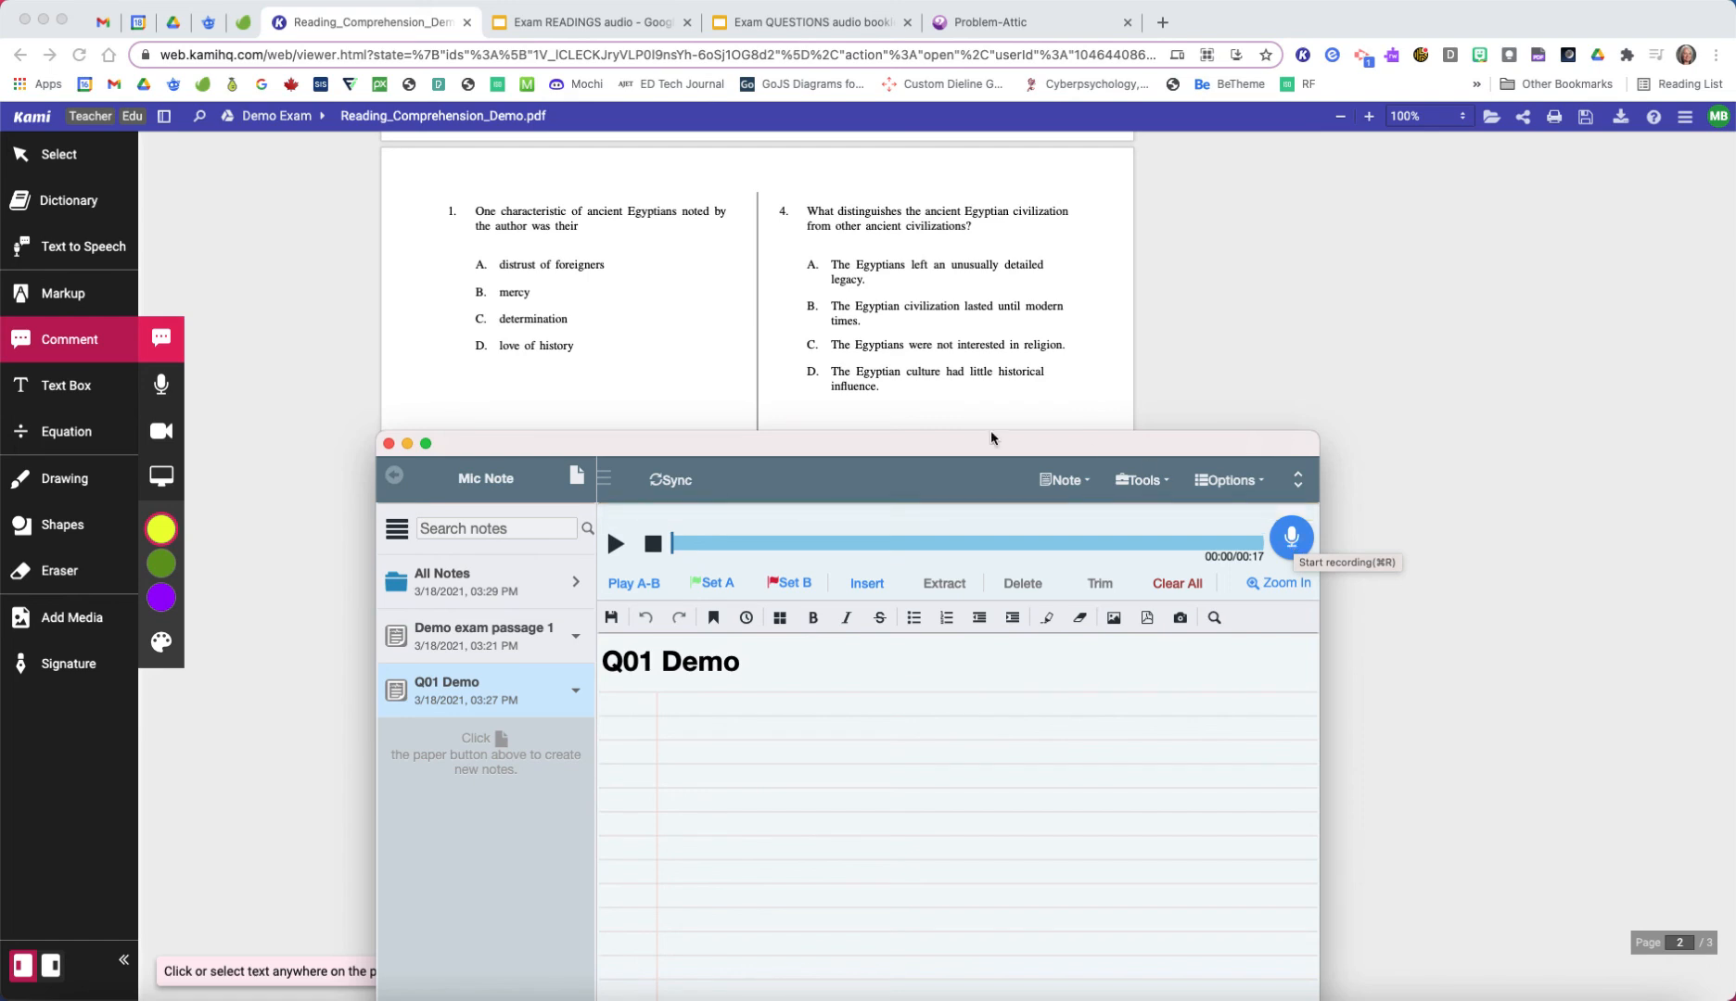
pyautogui.click(614, 544)
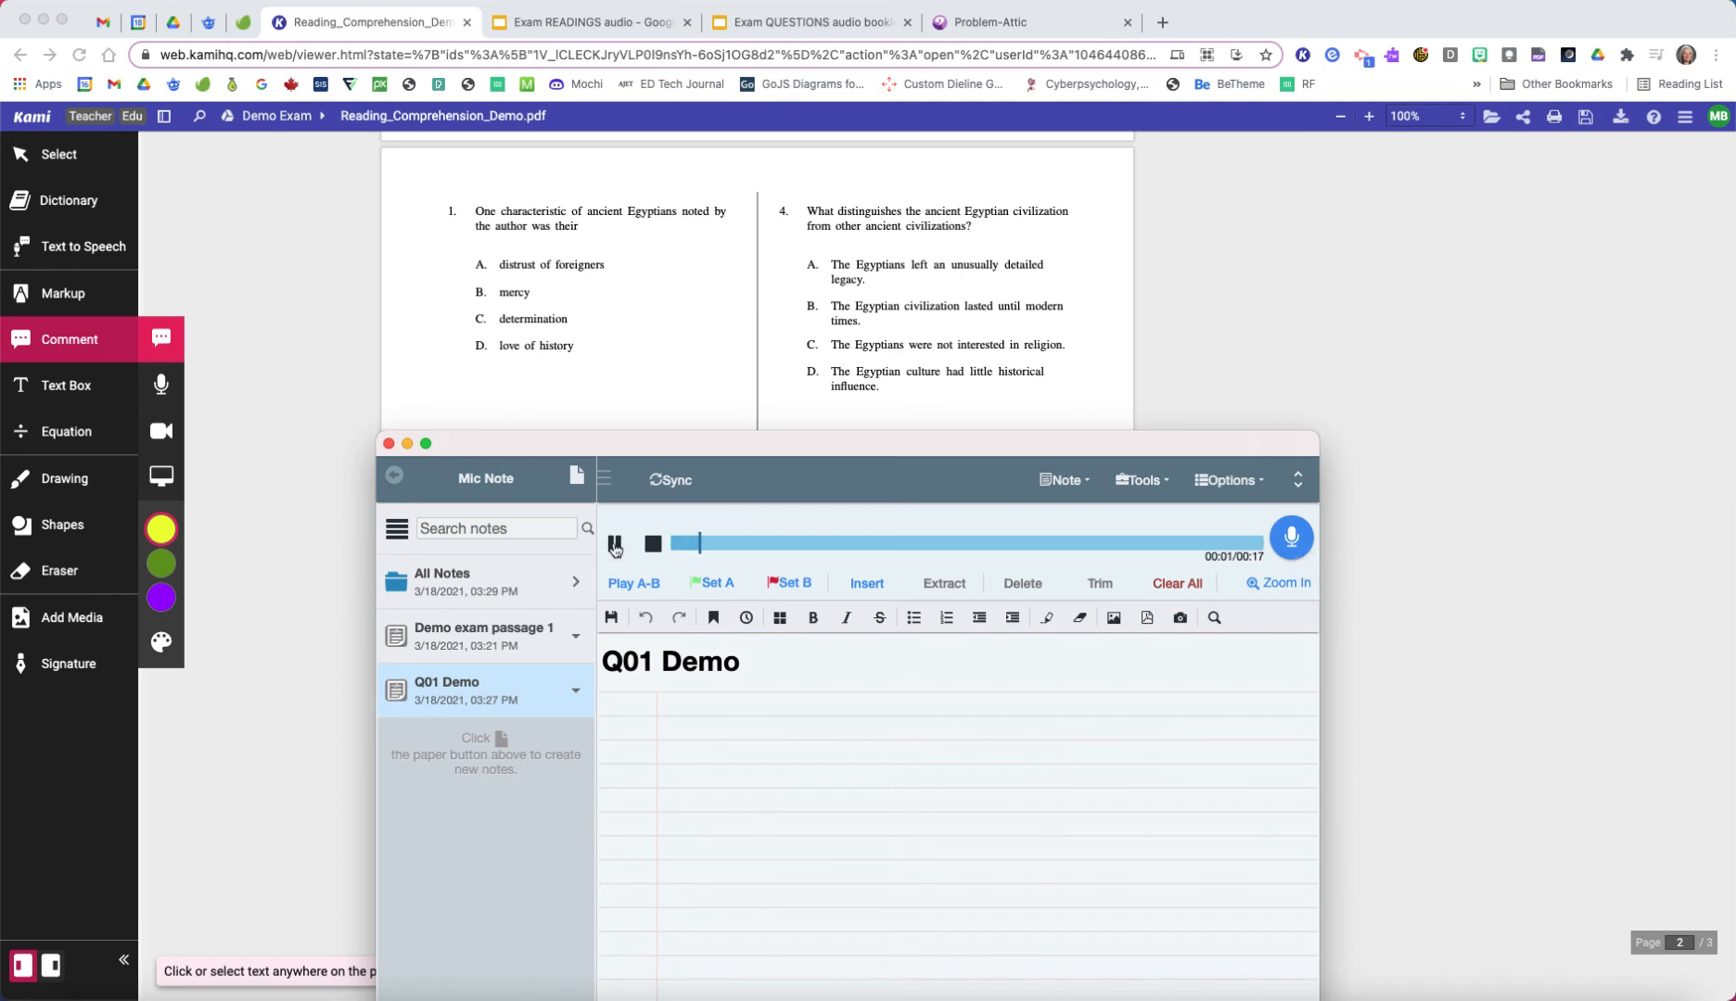
pyautogui.click(613, 545)
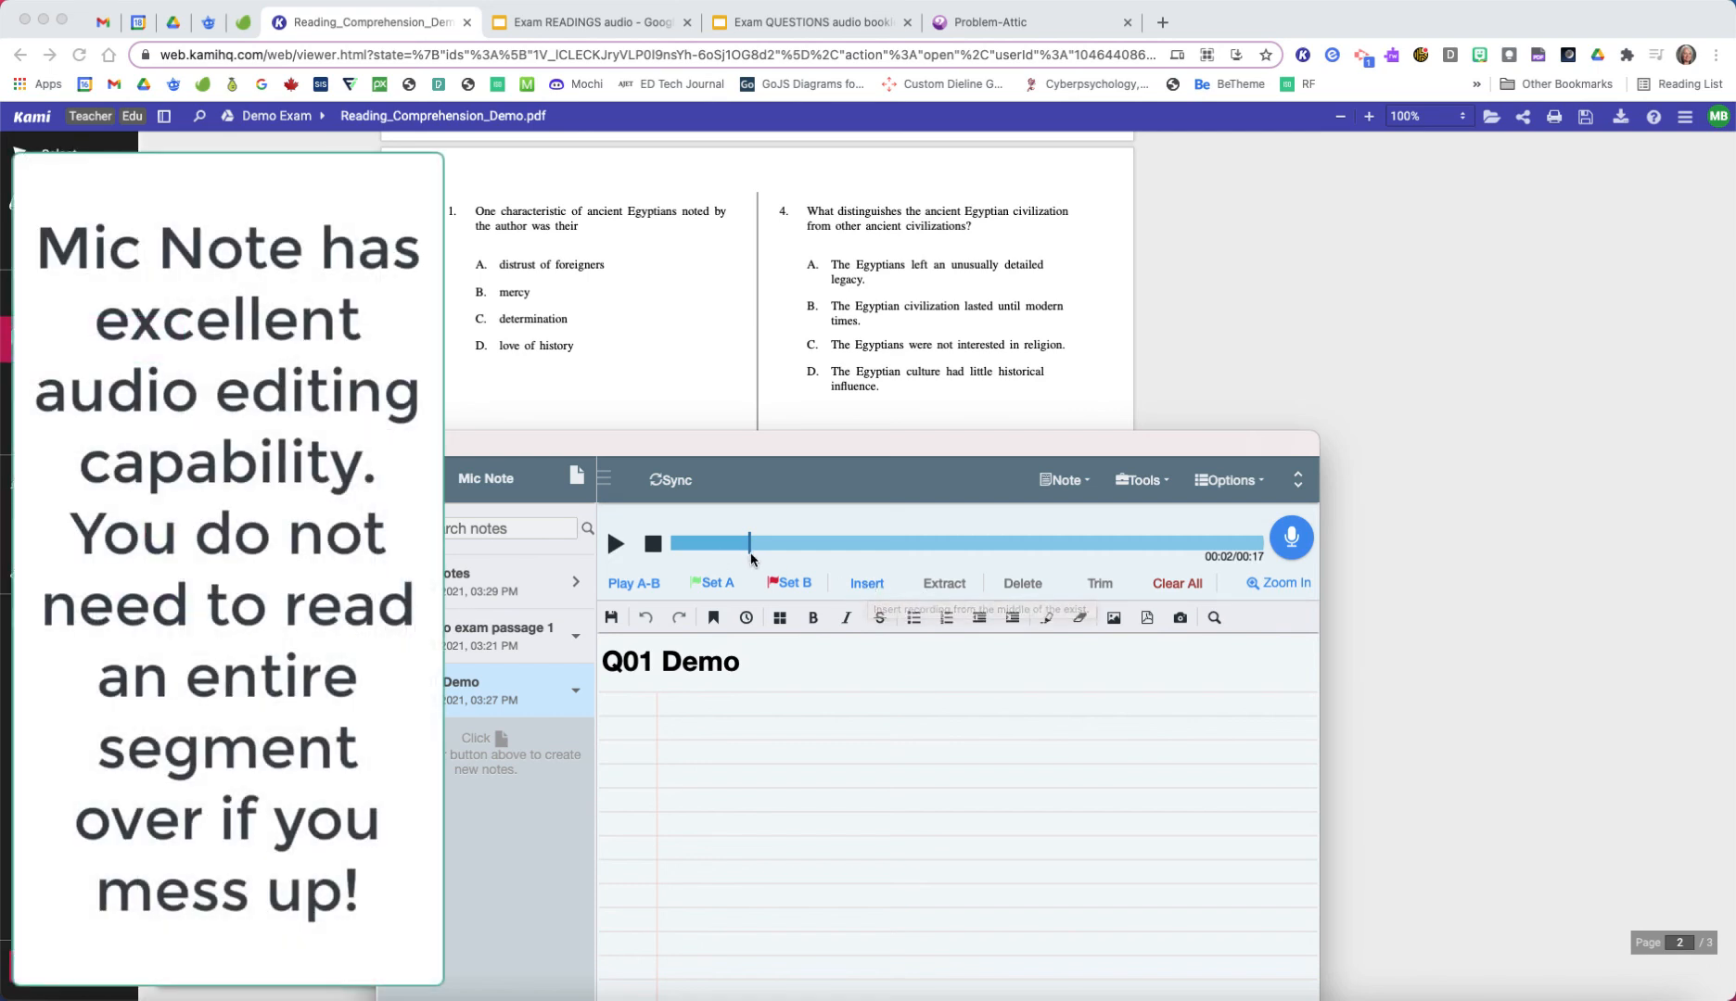
# Step: Set marker A at the start of the "Q01 Demo" audio, record and insert a new clip at that cursor position, and play it back
pyautogui.moveTo(751, 547); pyautogui.dragTo(666, 562)
pyautogui.click(711, 582)
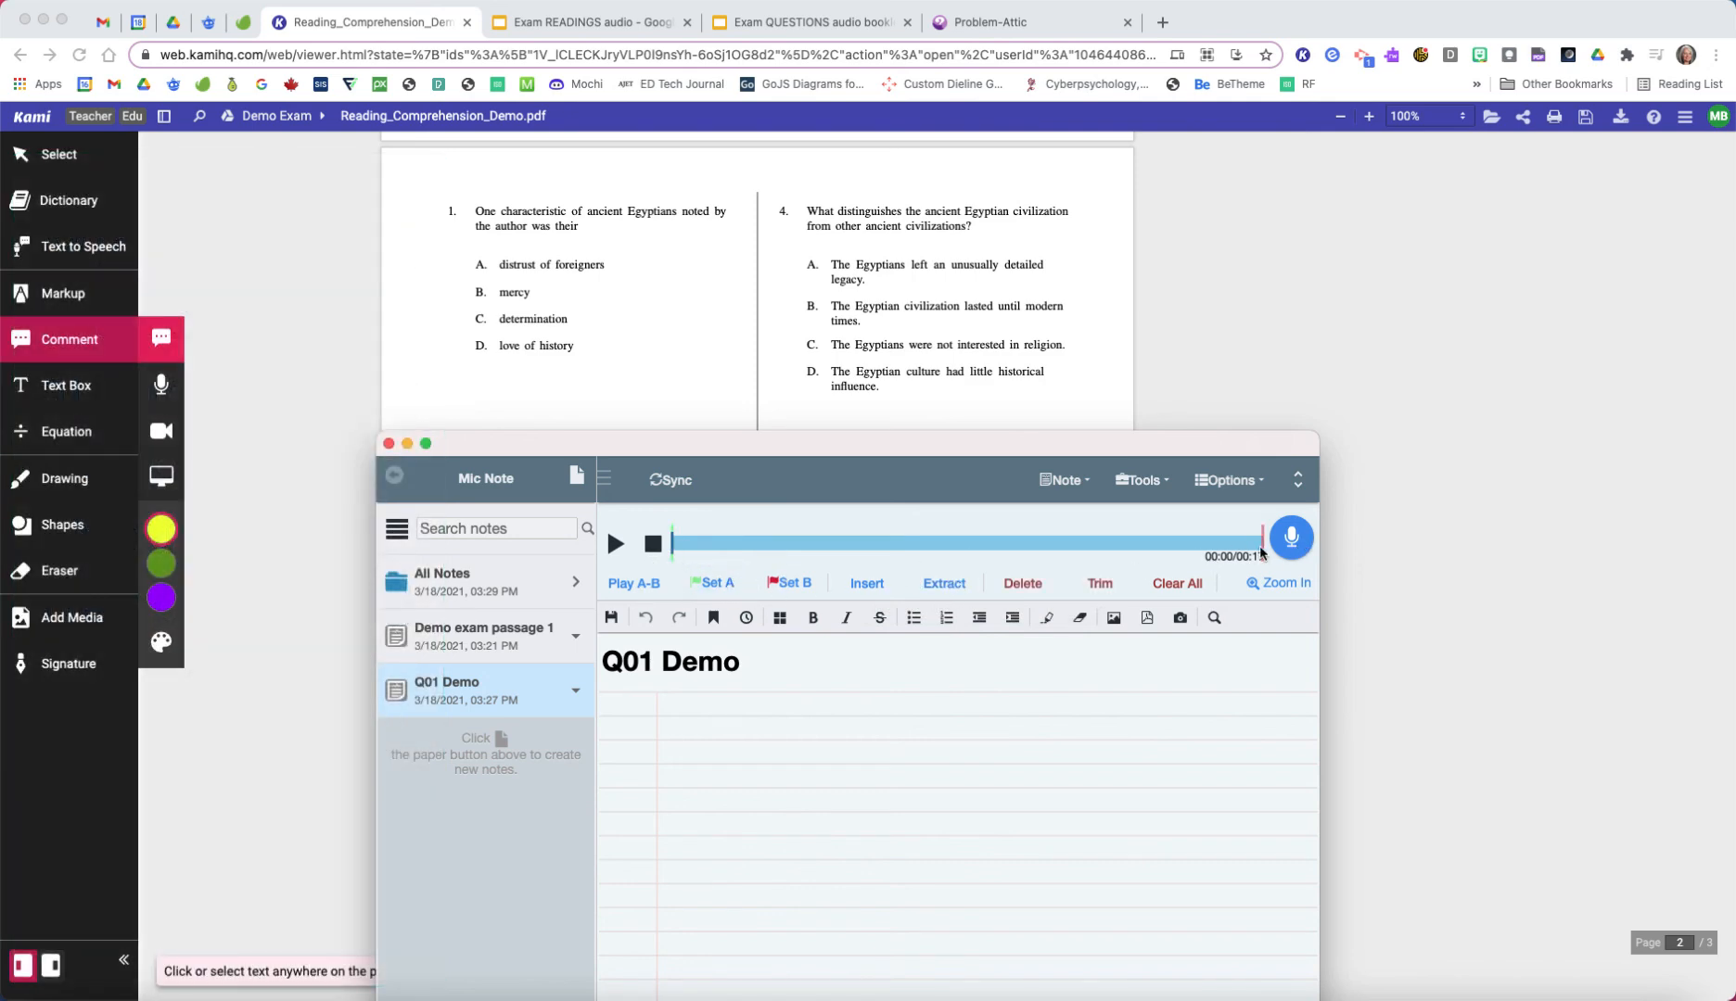
pyautogui.click(873, 588)
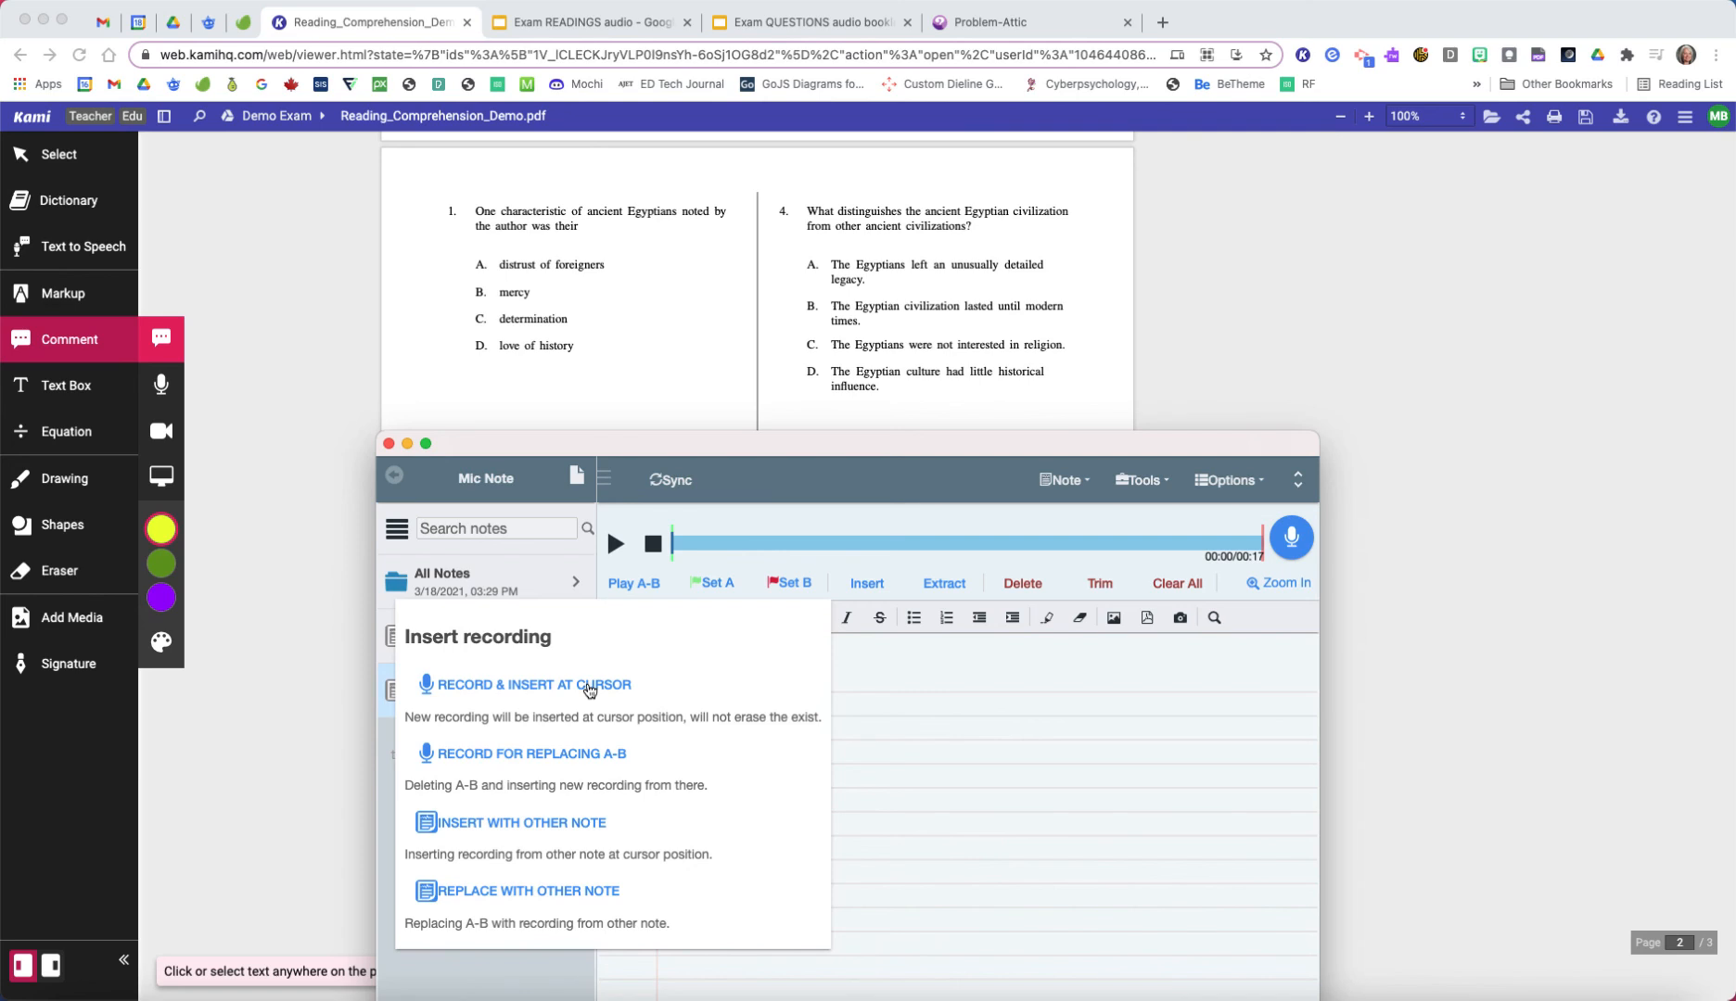
pyautogui.click(589, 688)
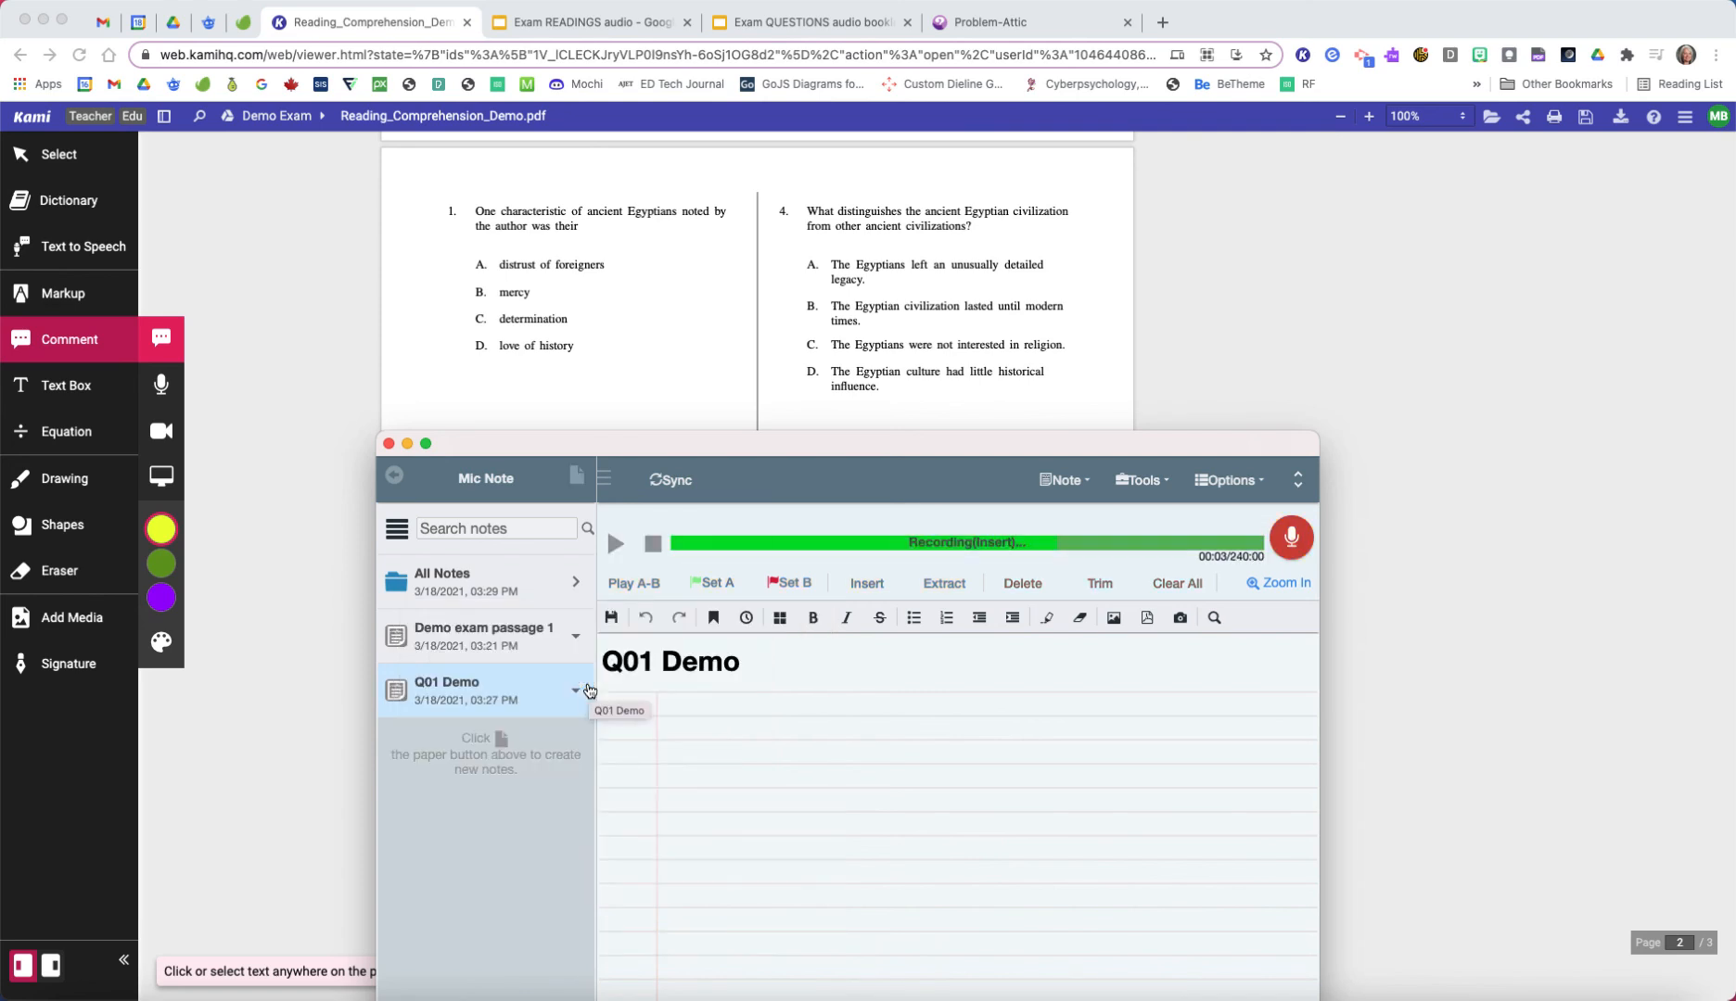
pyautogui.click(1291, 539)
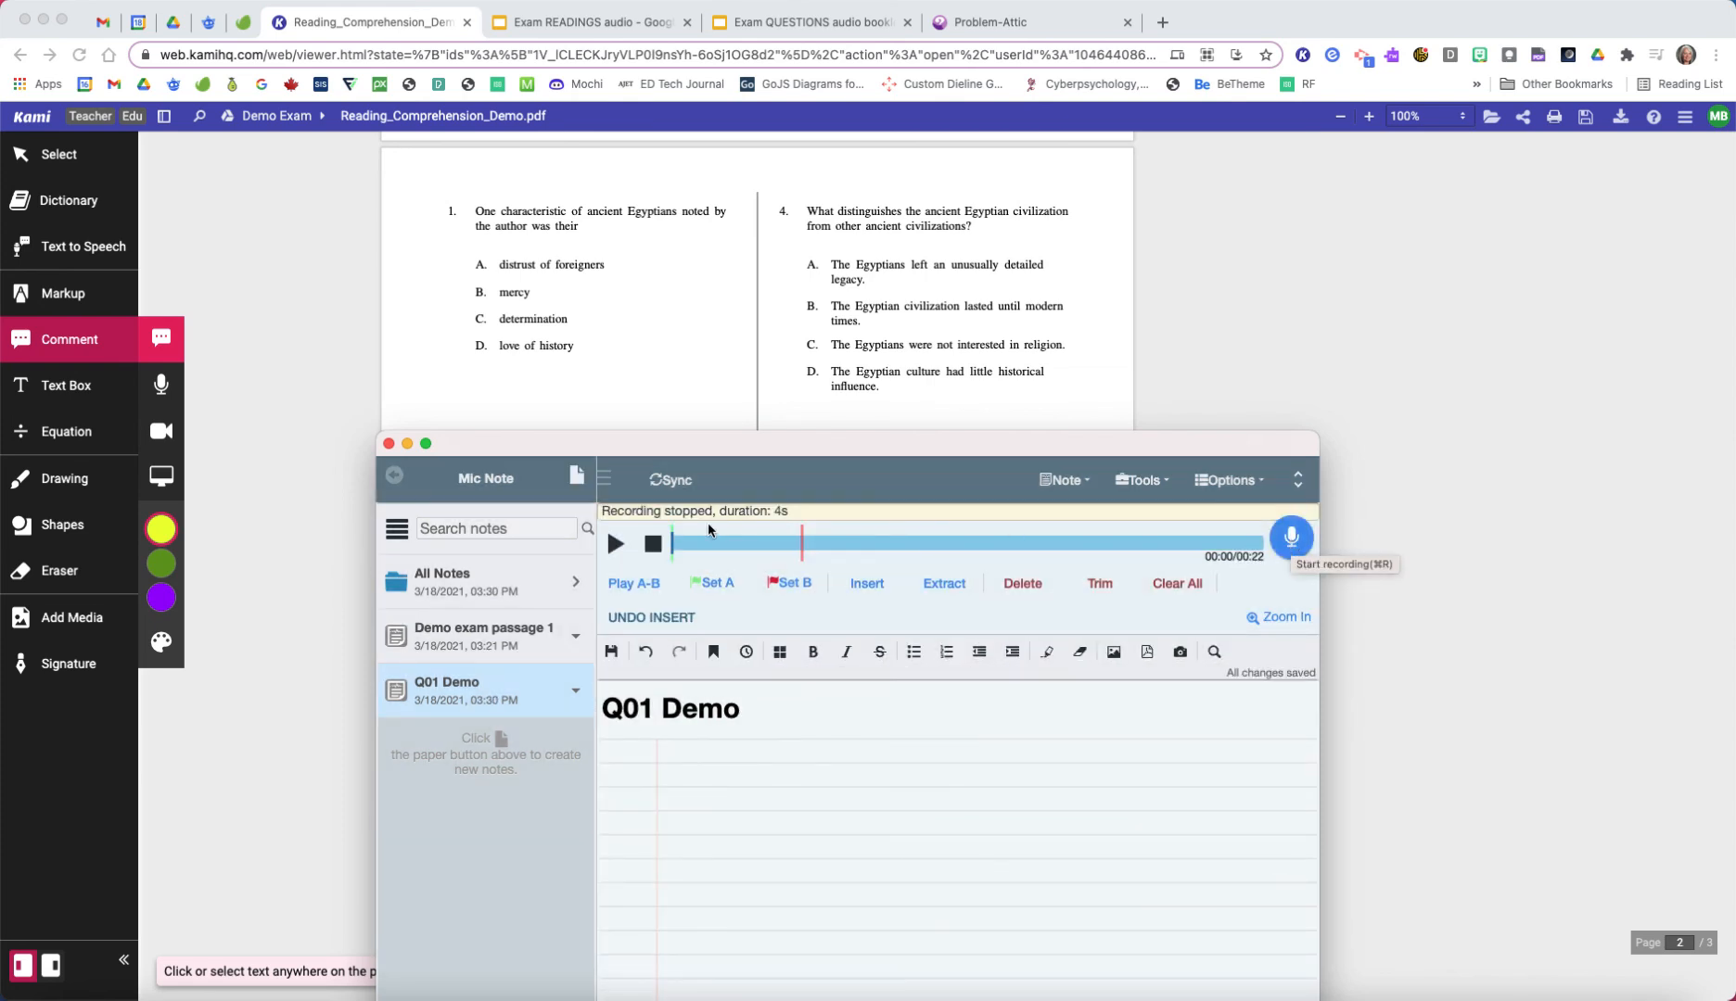
pyautogui.click(616, 544)
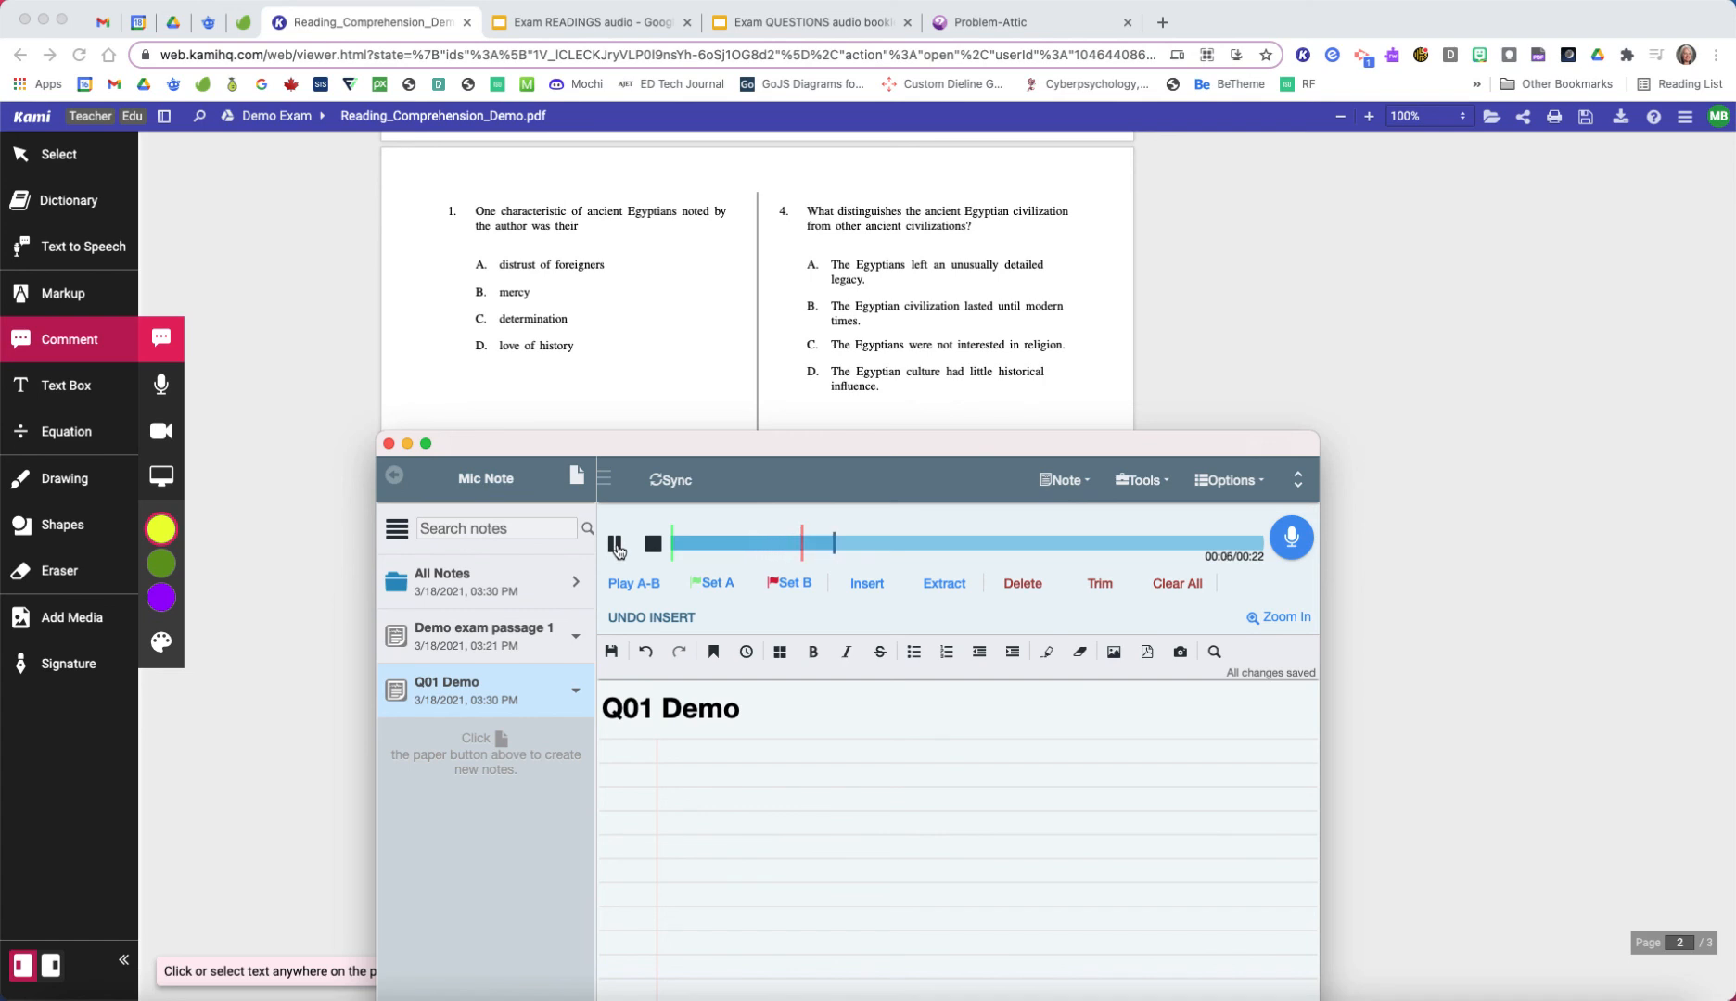
pyautogui.click(615, 544)
# Step: Place the Mic Note window beside questions 1 to 3 and create a new note titled "Q02 Demo"
pyautogui.moveTo(745, 450); pyautogui.dragTo(1130, 206)
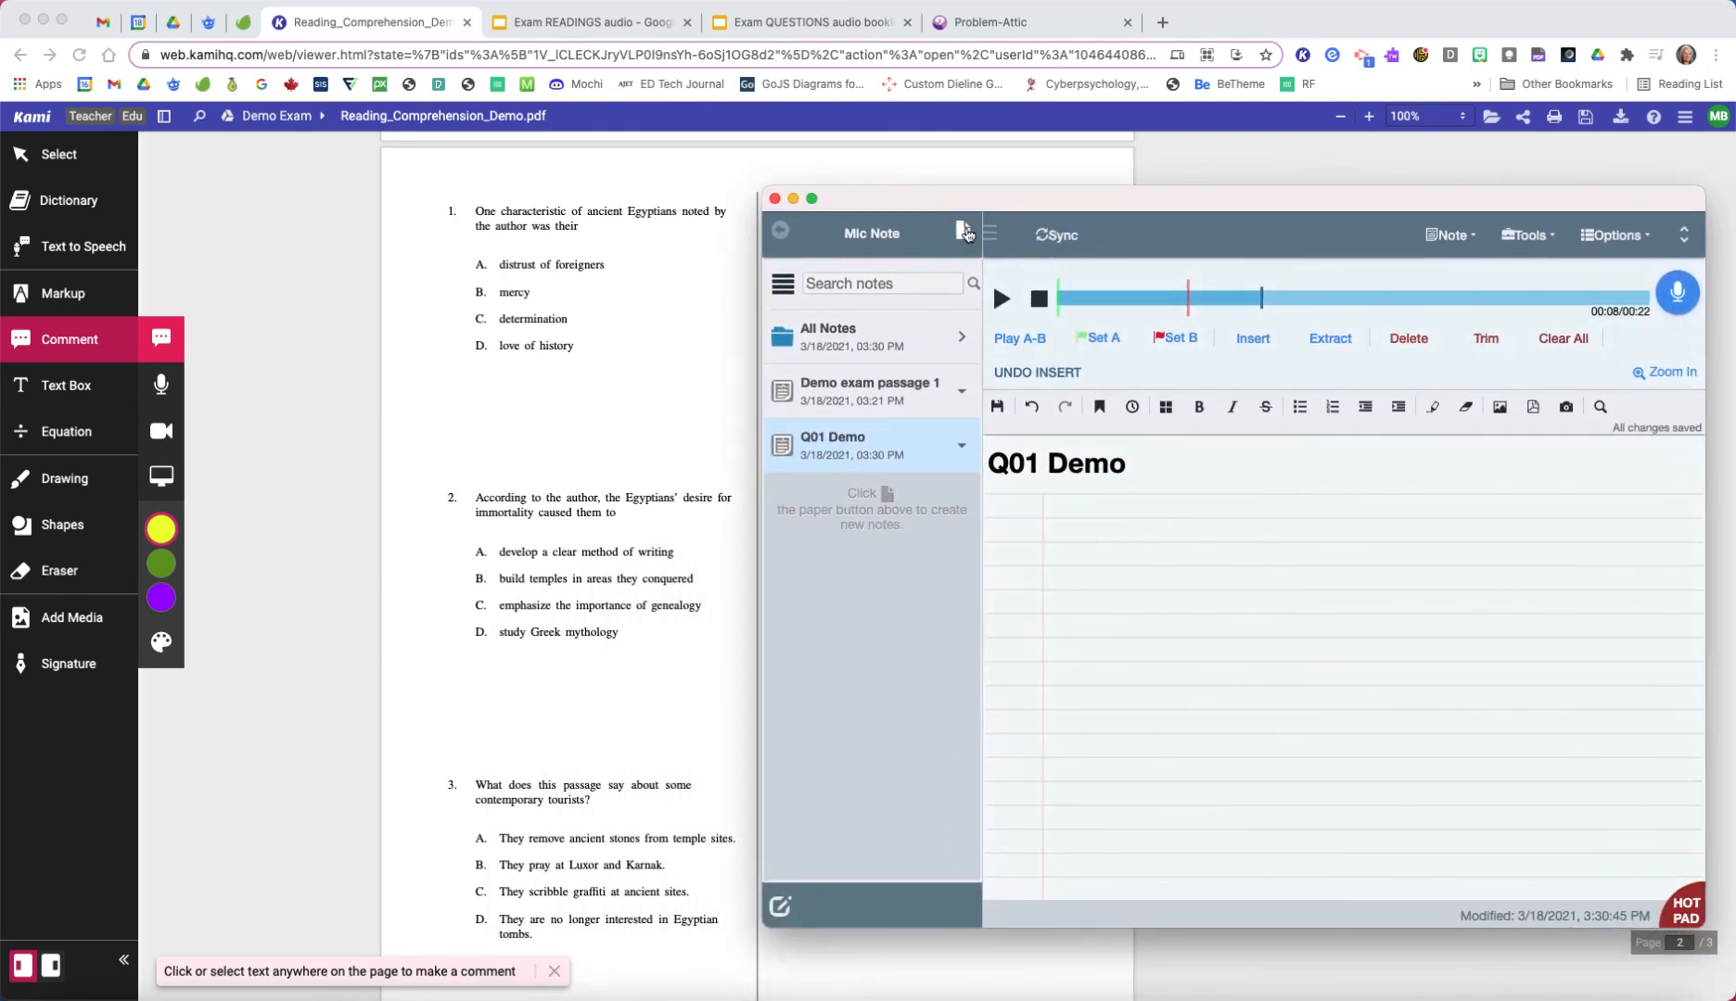
pyautogui.click(965, 234)
pyautogui.click(1188, 432)
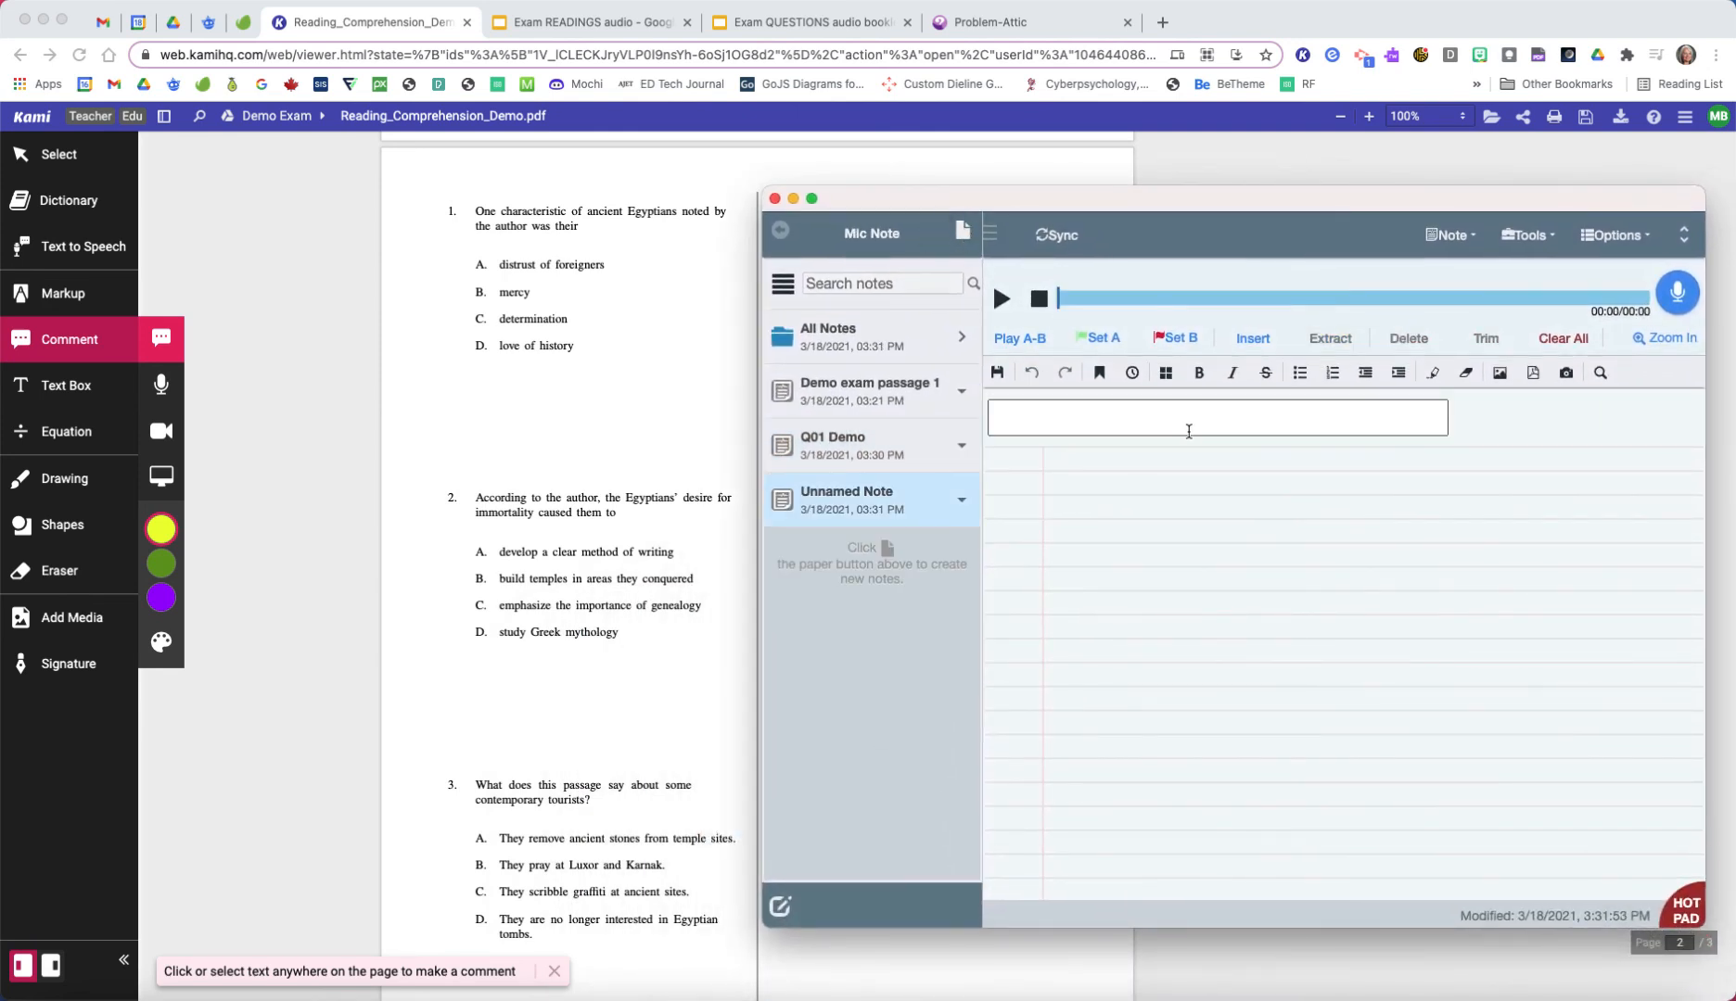
pyautogui.write('Q02 Demo')
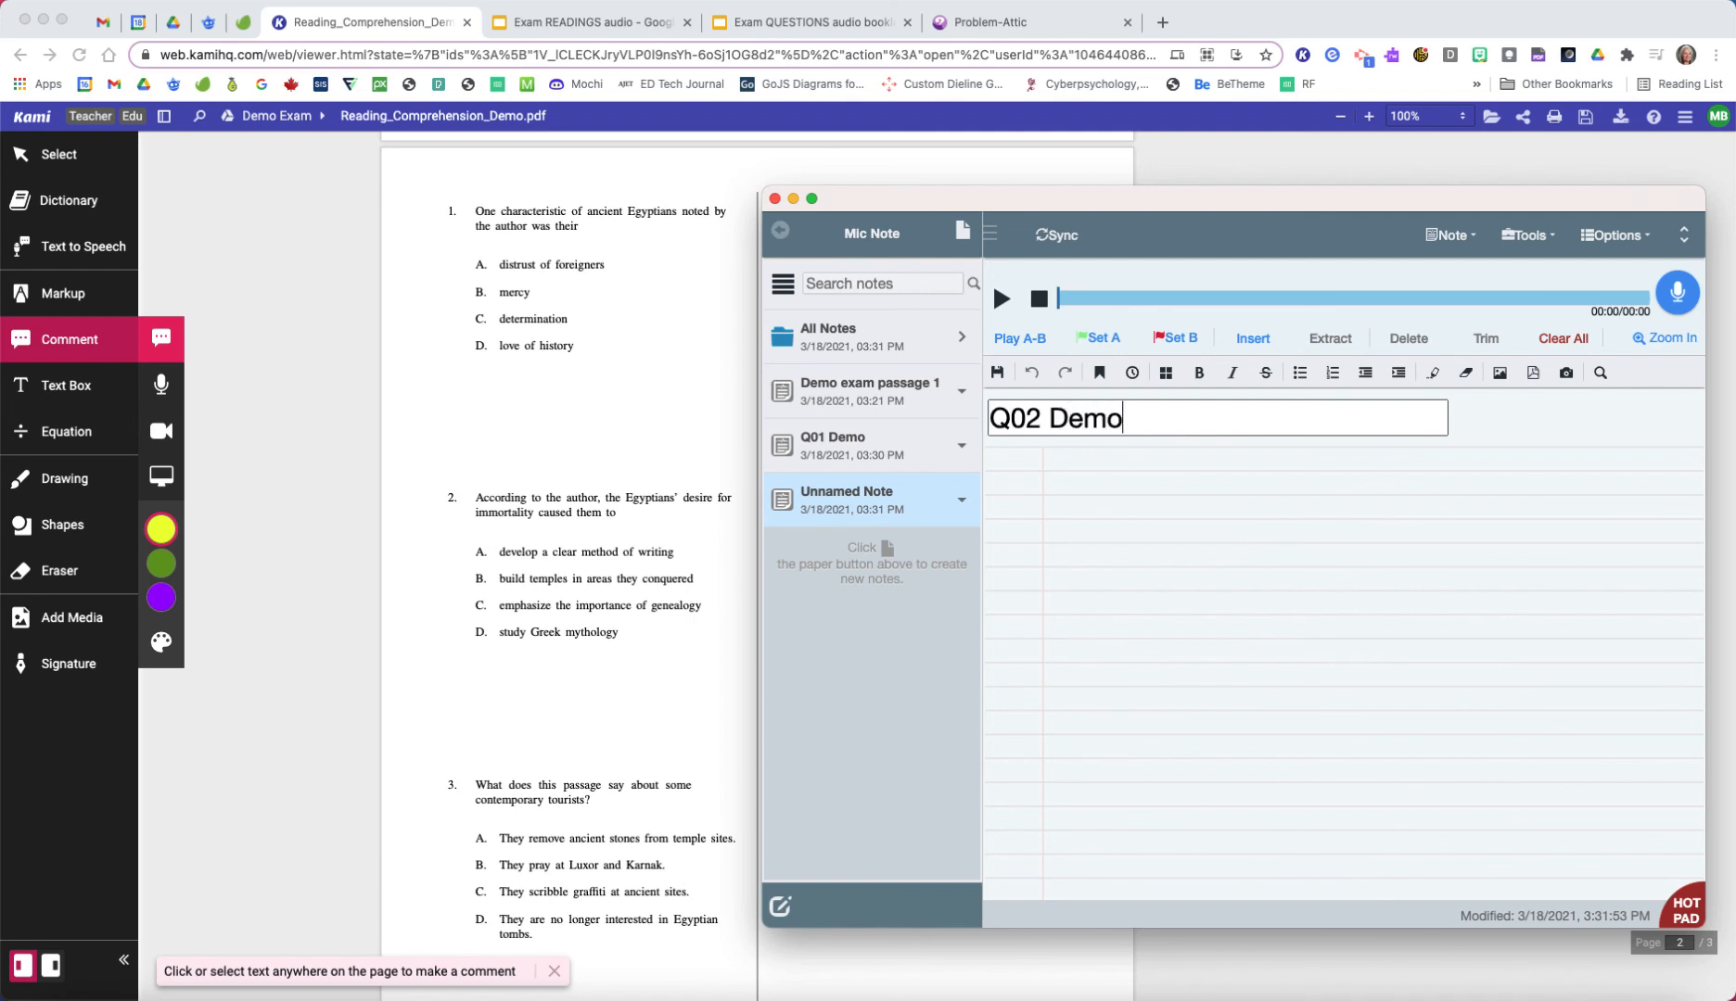
pyautogui.press('Return')
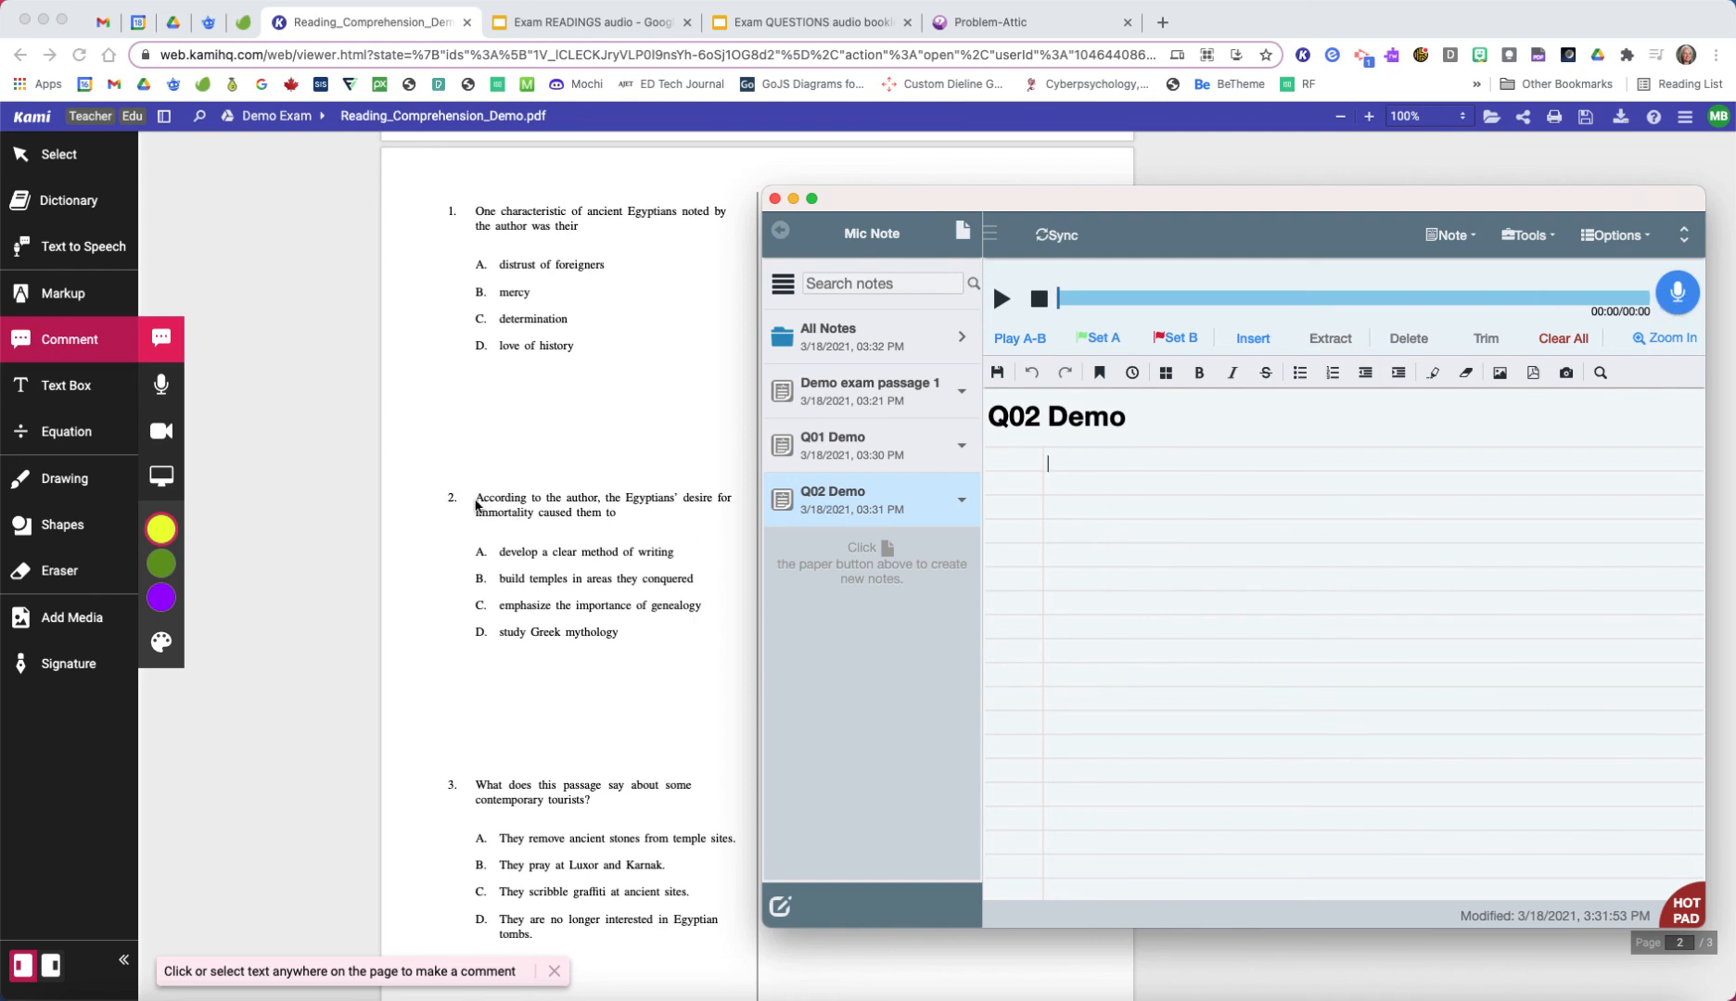
# Step: Record question 2 in the "Q02 Demo" note and sync the notes to export their audio to Google Drive
pyautogui.click(1677, 293)
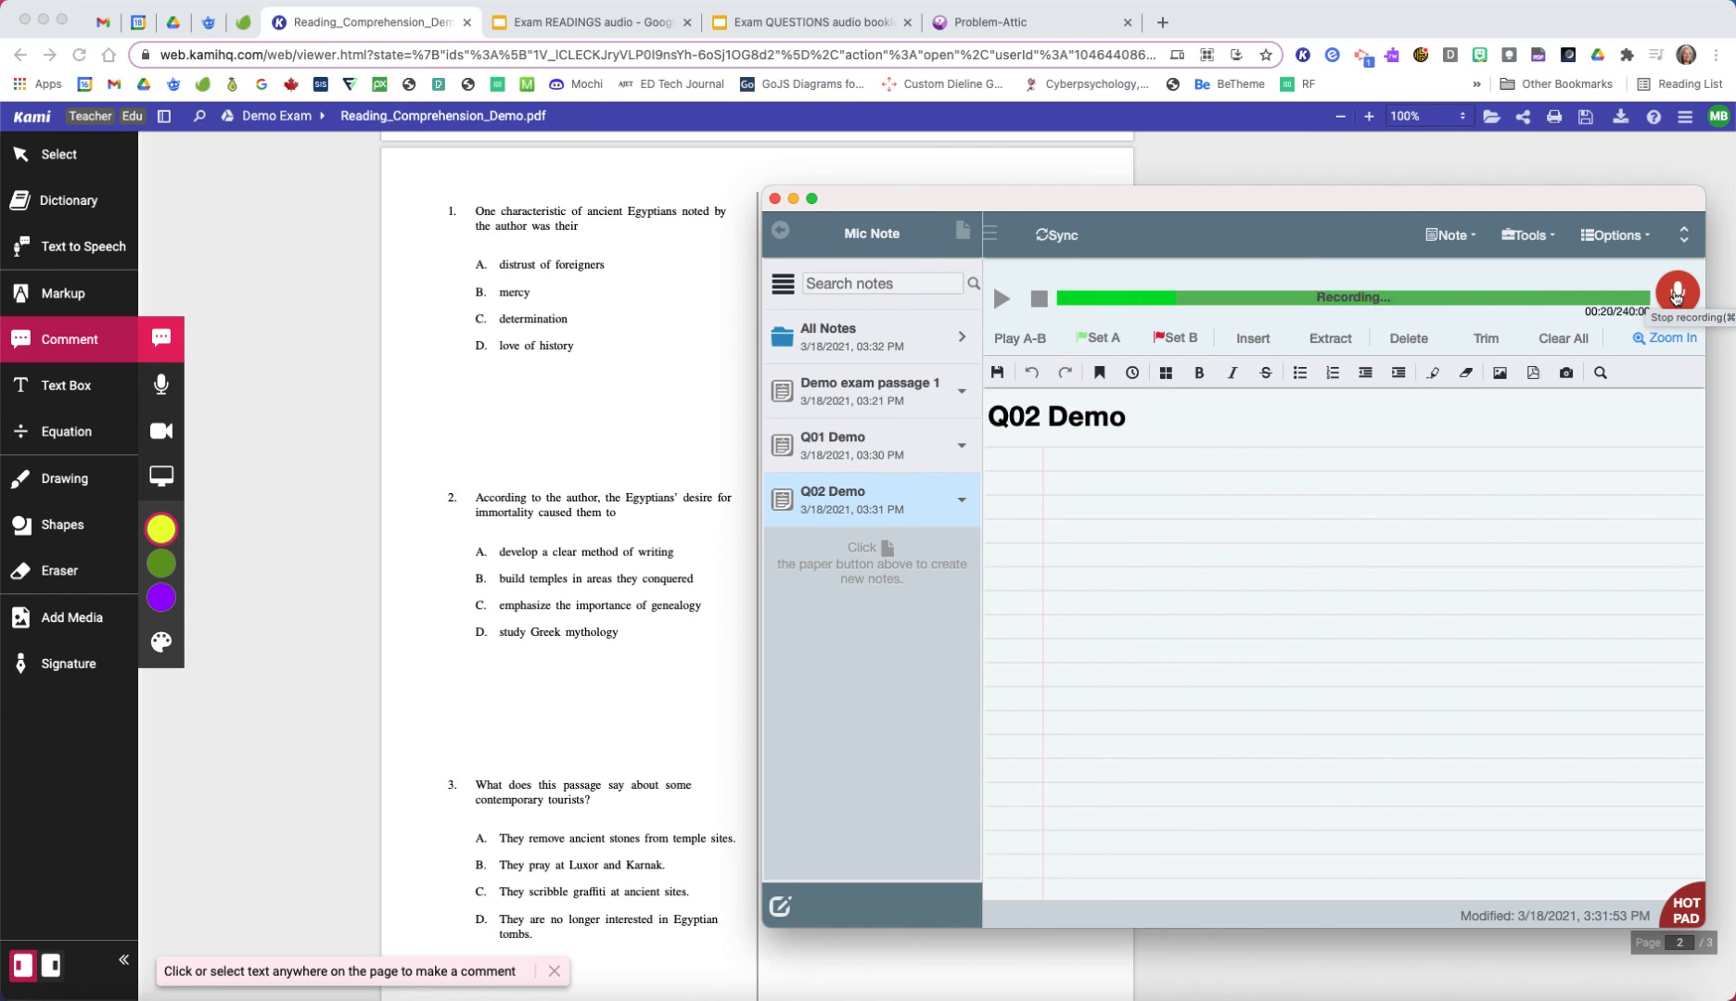
pyautogui.click(1677, 293)
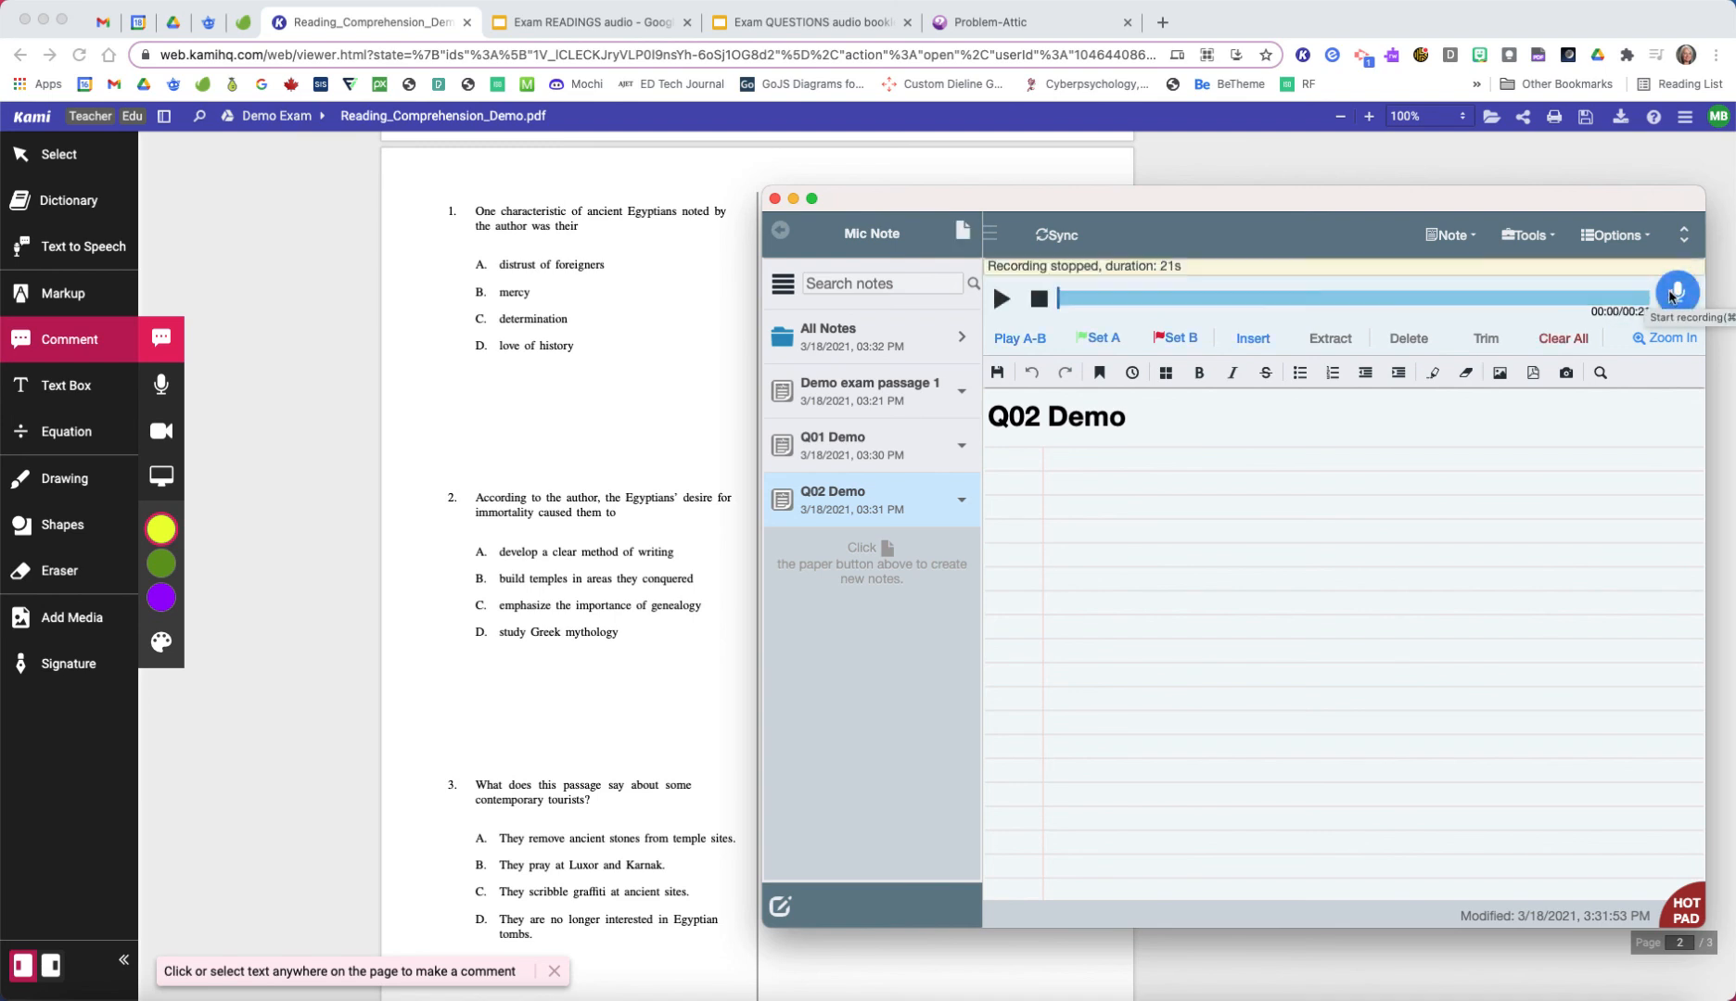
pyautogui.click(1055, 237)
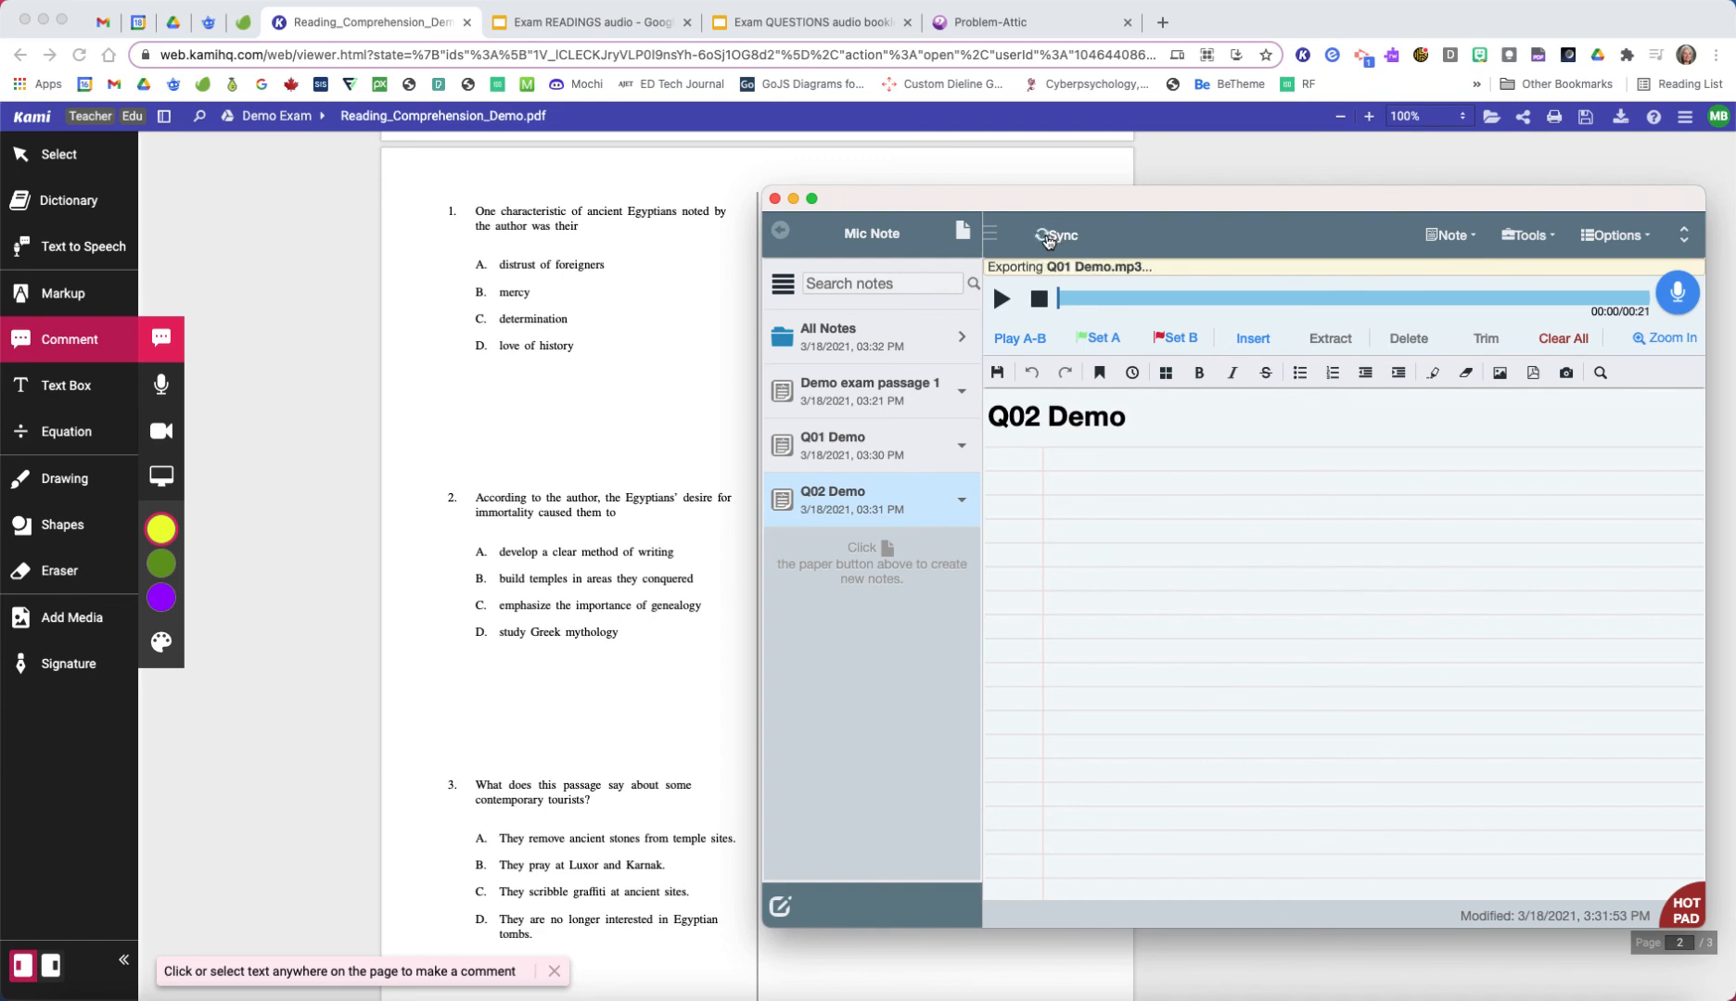
# Step: Switch to Google Drive and open the Audio files folder of Demo Exam inside Exams to check for the exported MP3s
pyautogui.click(171, 22)
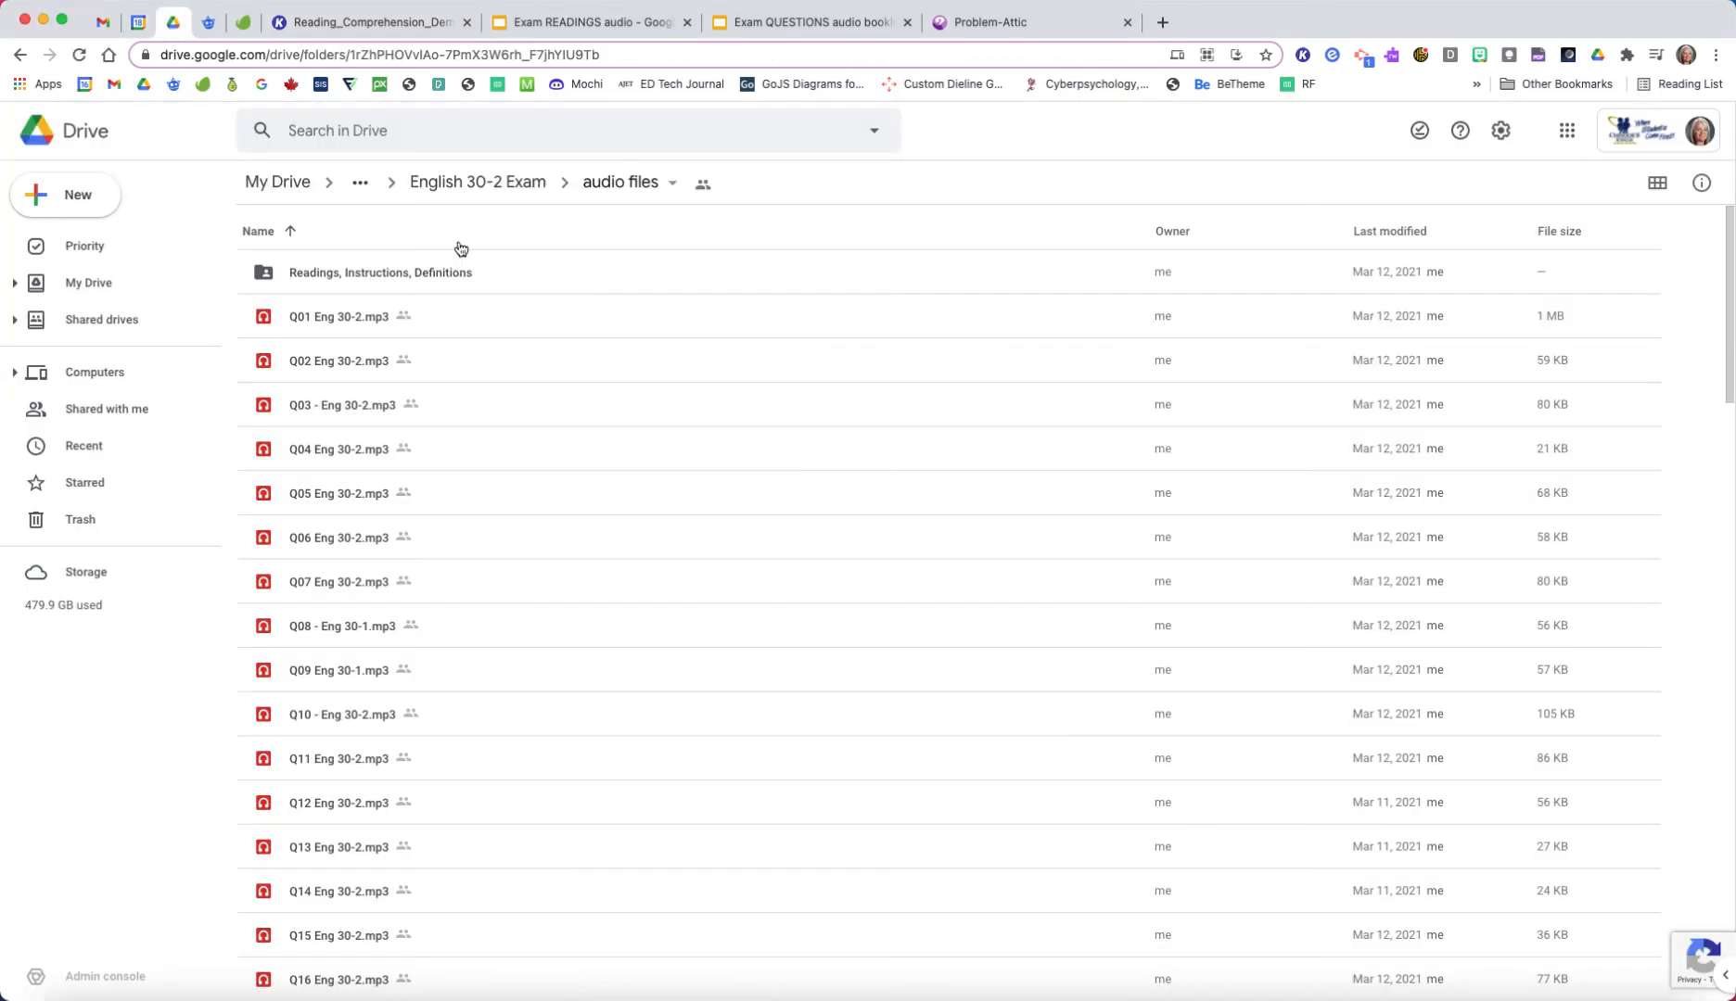
pyautogui.click(361, 182)
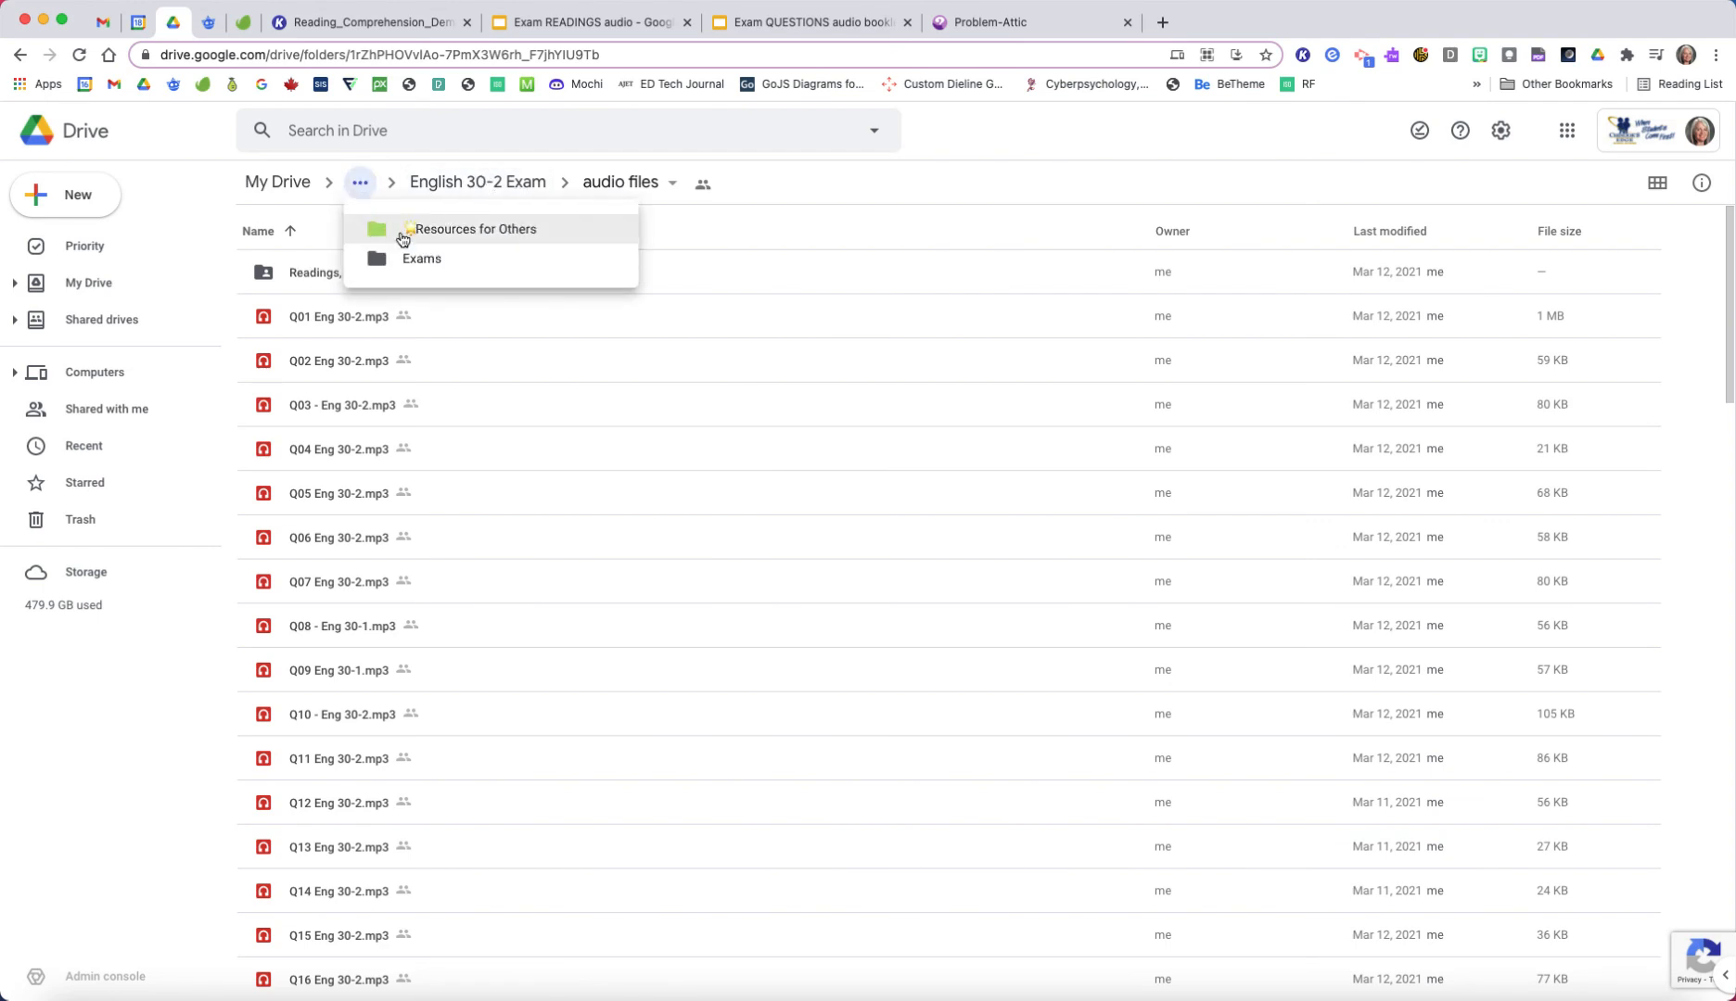
pyautogui.click(413, 258)
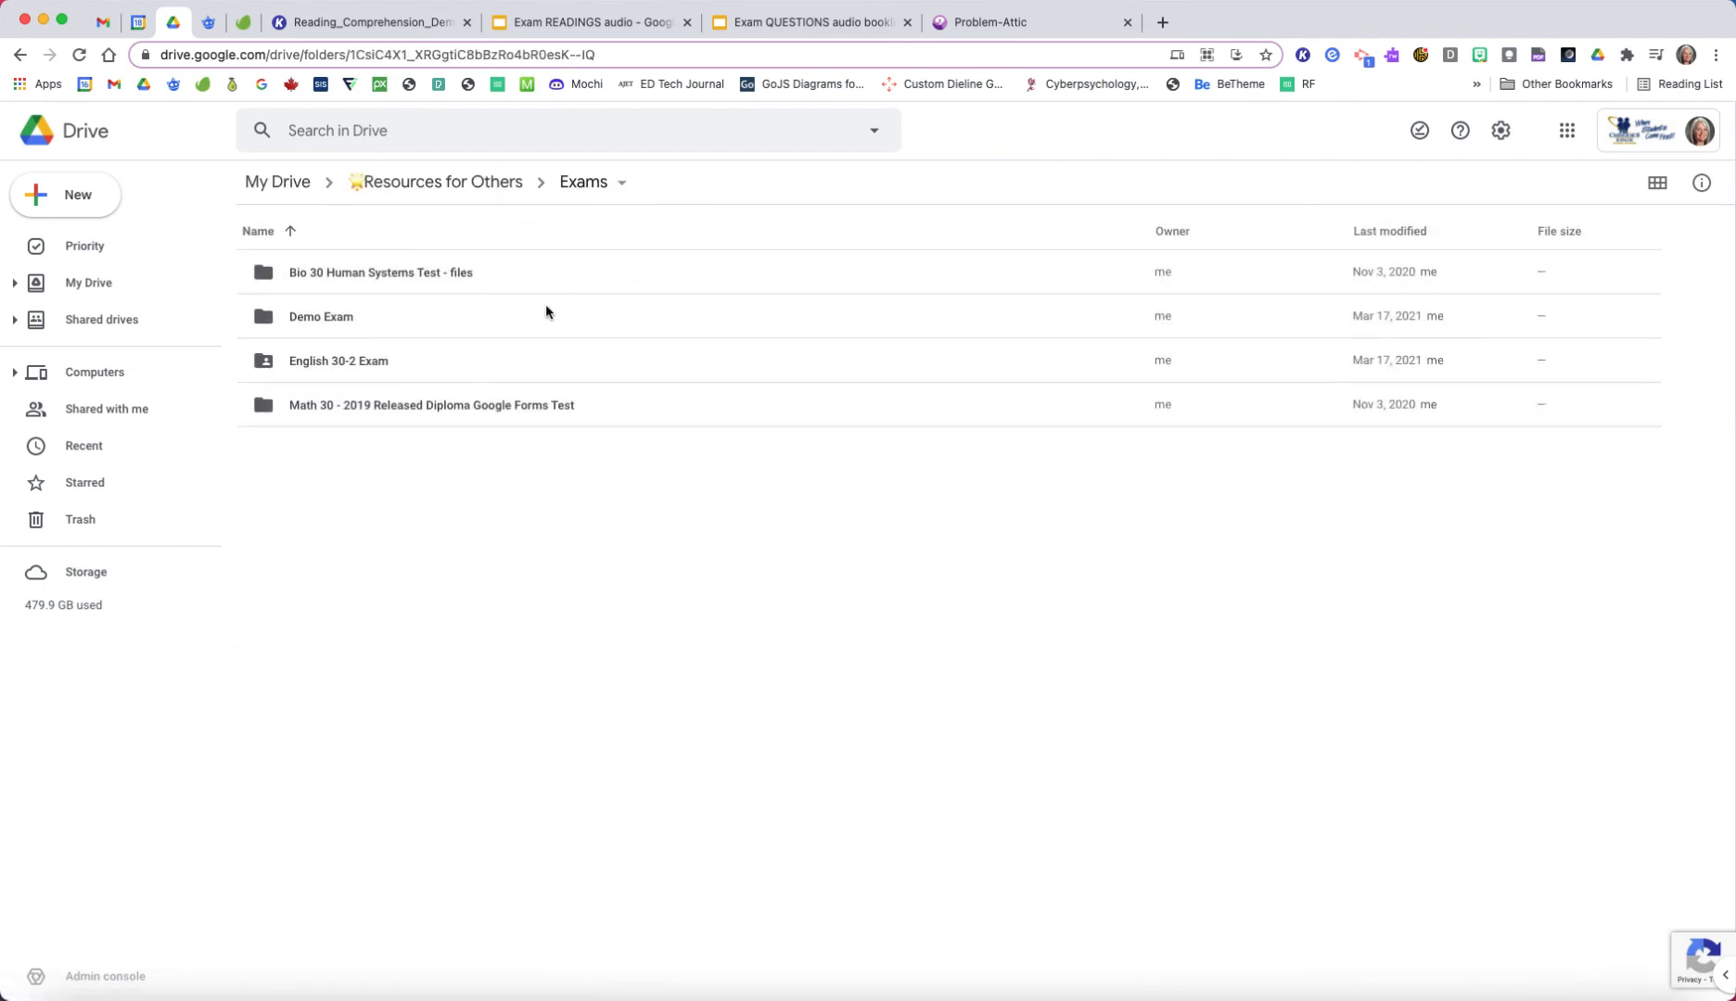
pyautogui.click(343, 320)
pyautogui.doubleClick(343, 318)
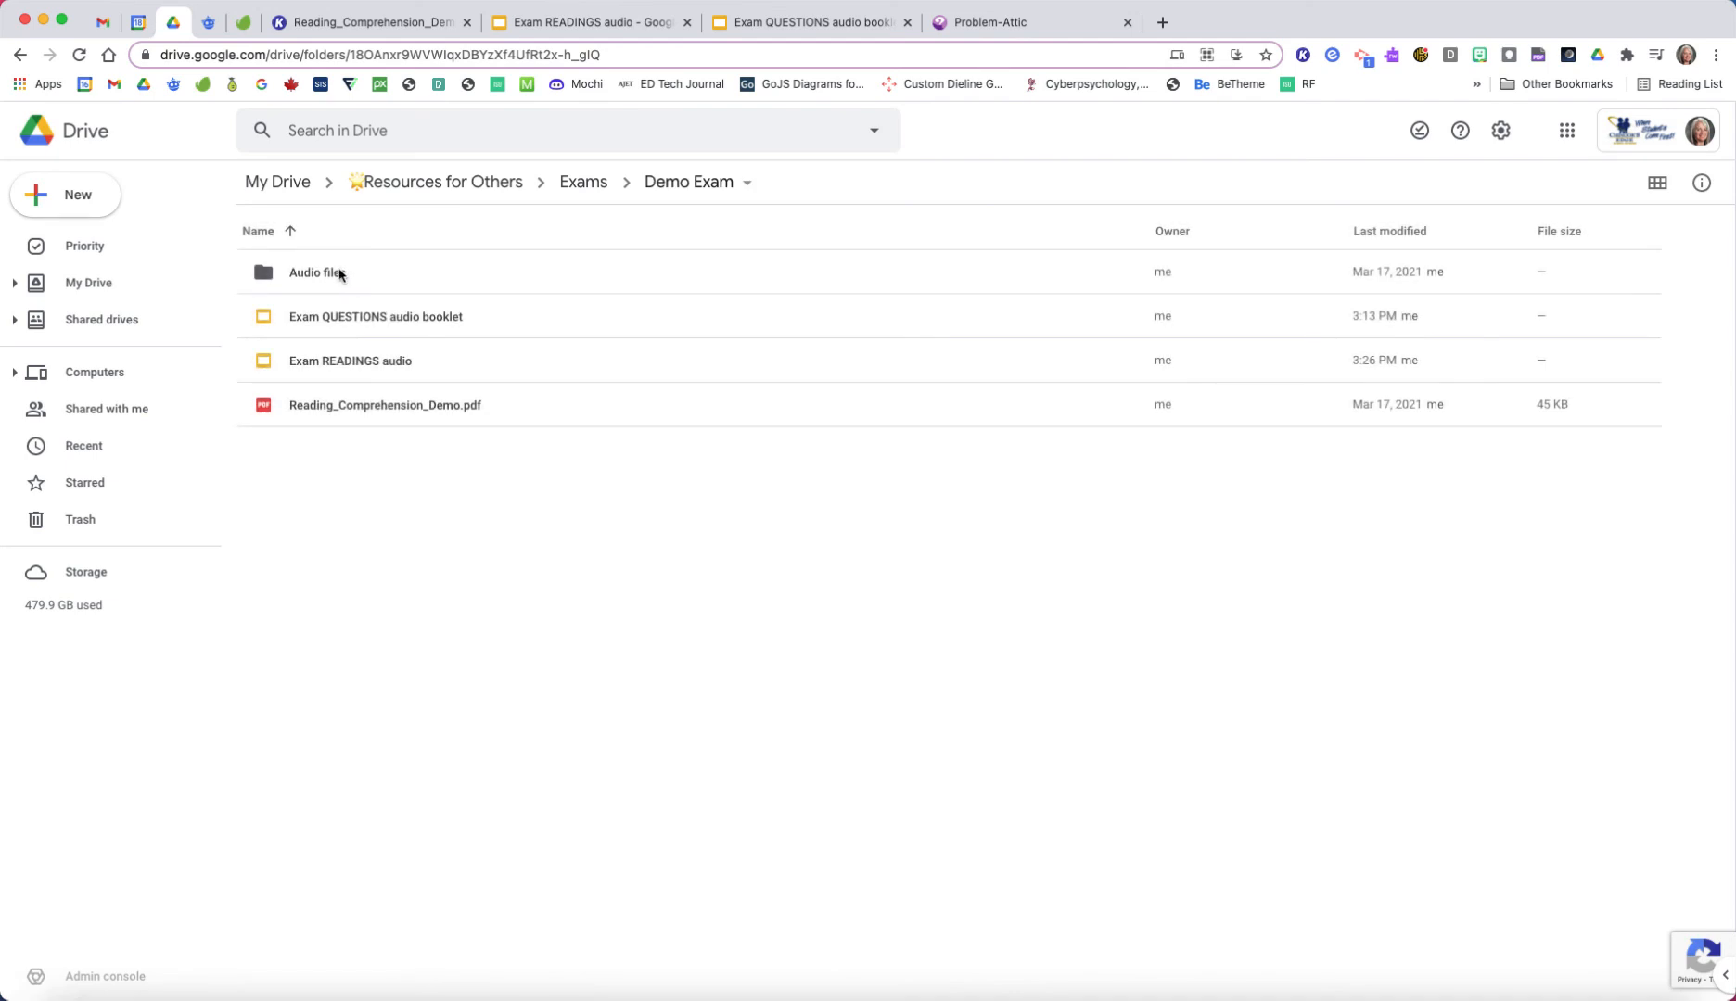
pyautogui.doubleClick(320, 273)
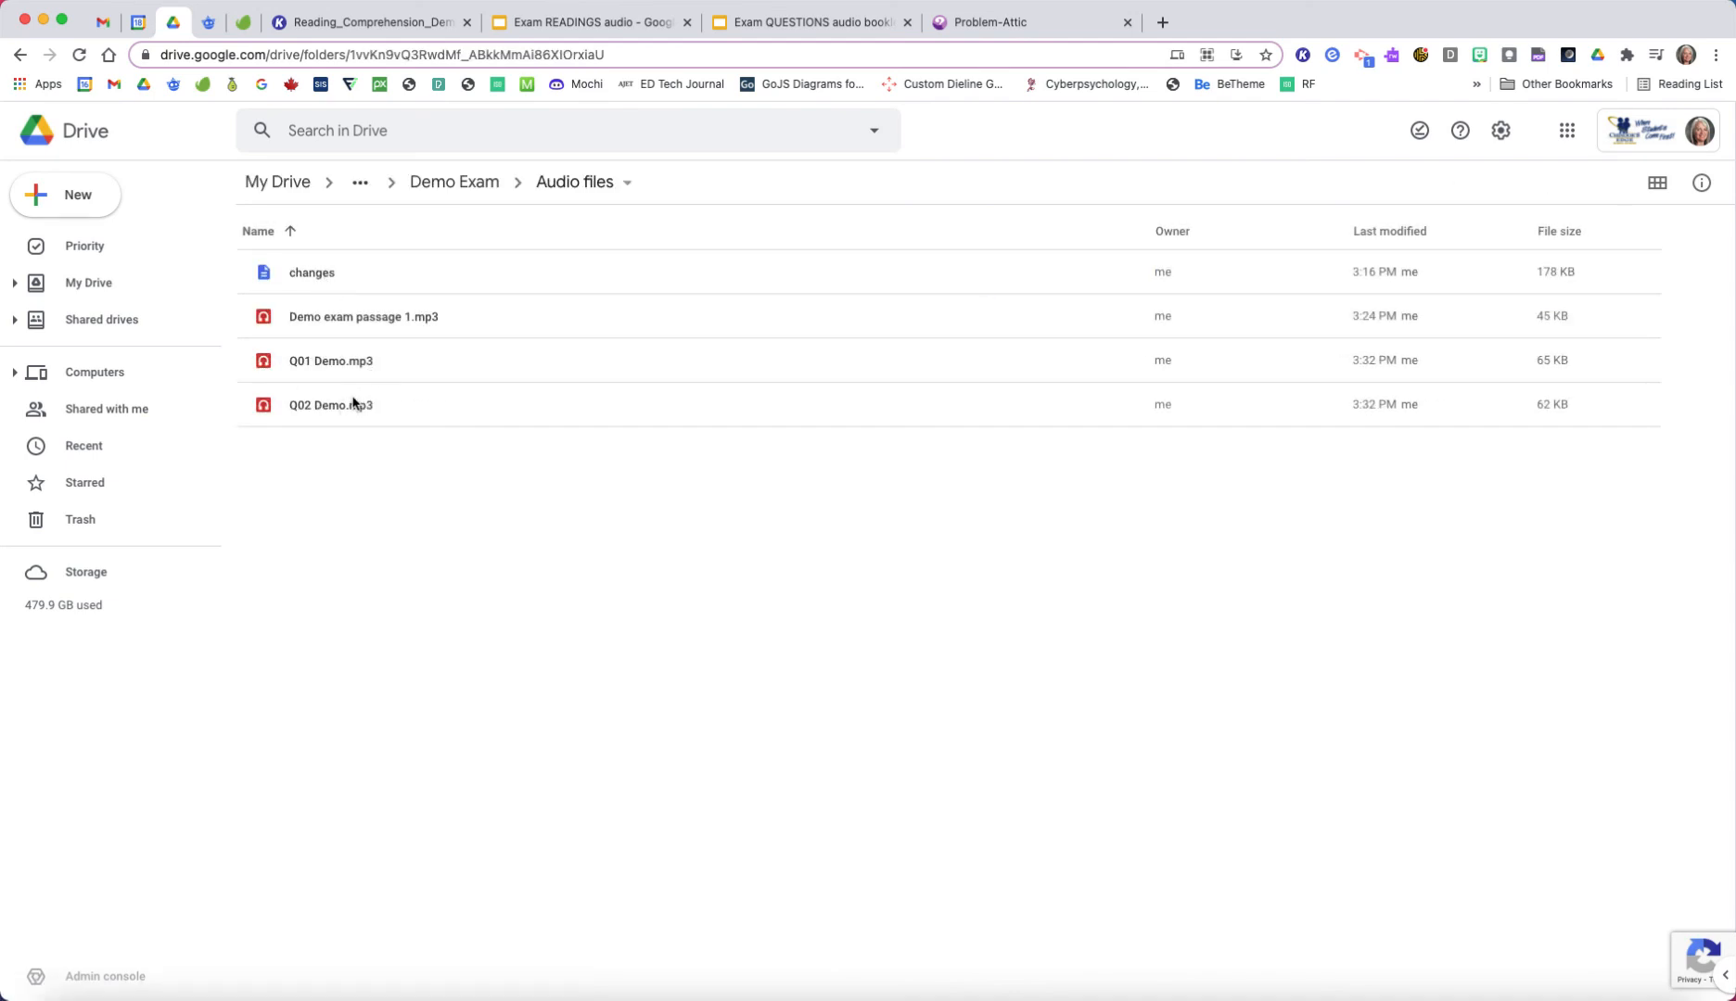
# Step: Switch to the Exam QUESTIONS audio booklet in Google Slides, insert "Q01 Demo.mp3" on slide 2, and place its icon under the SECTION I heading
pyautogui.click(789, 24)
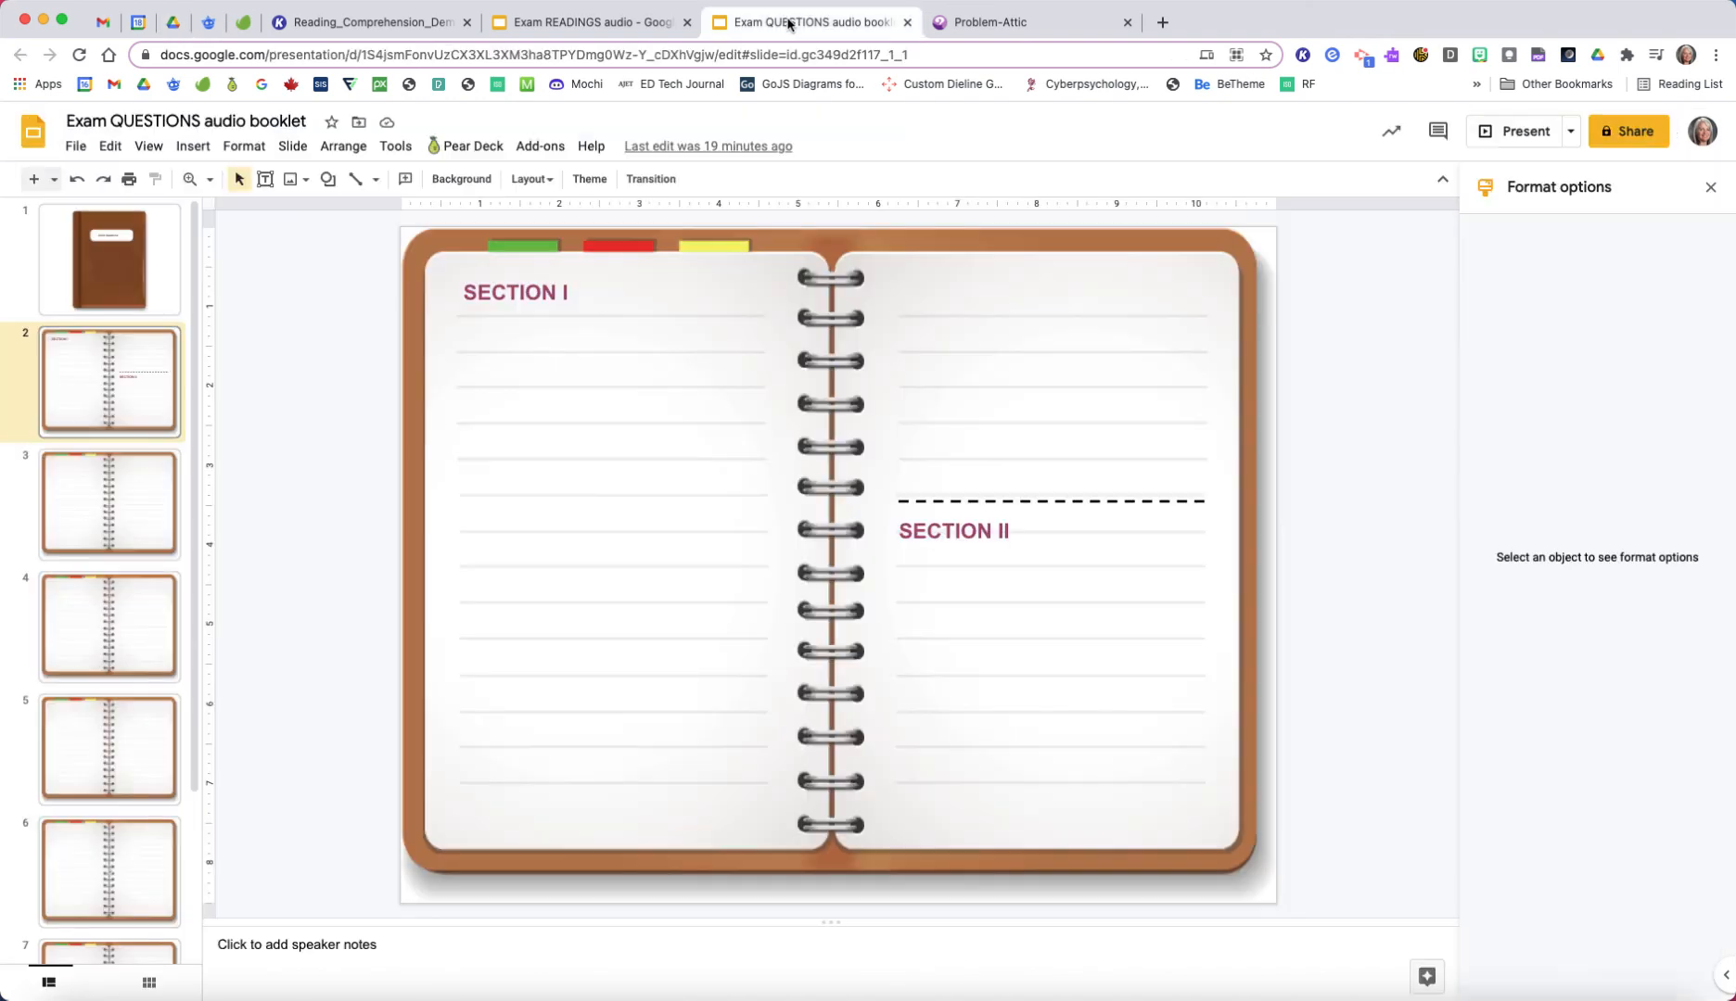
pyautogui.click(195, 146)
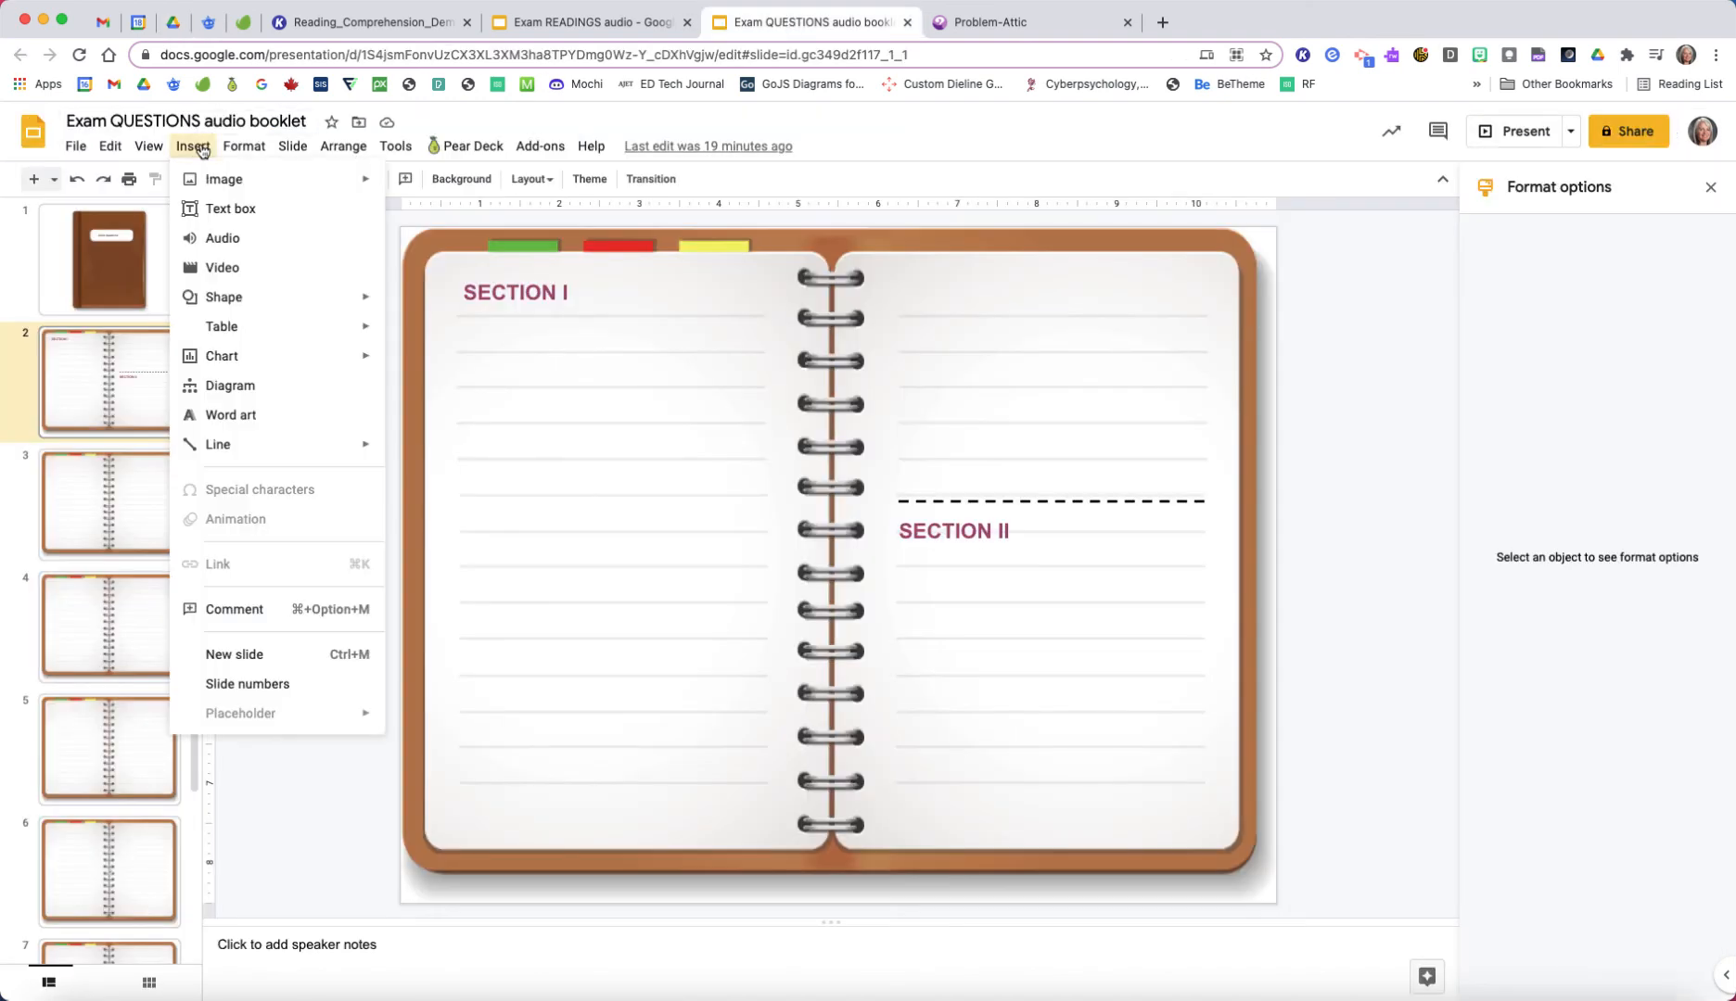
pyautogui.moveTo(212, 189)
pyautogui.click(221, 239)
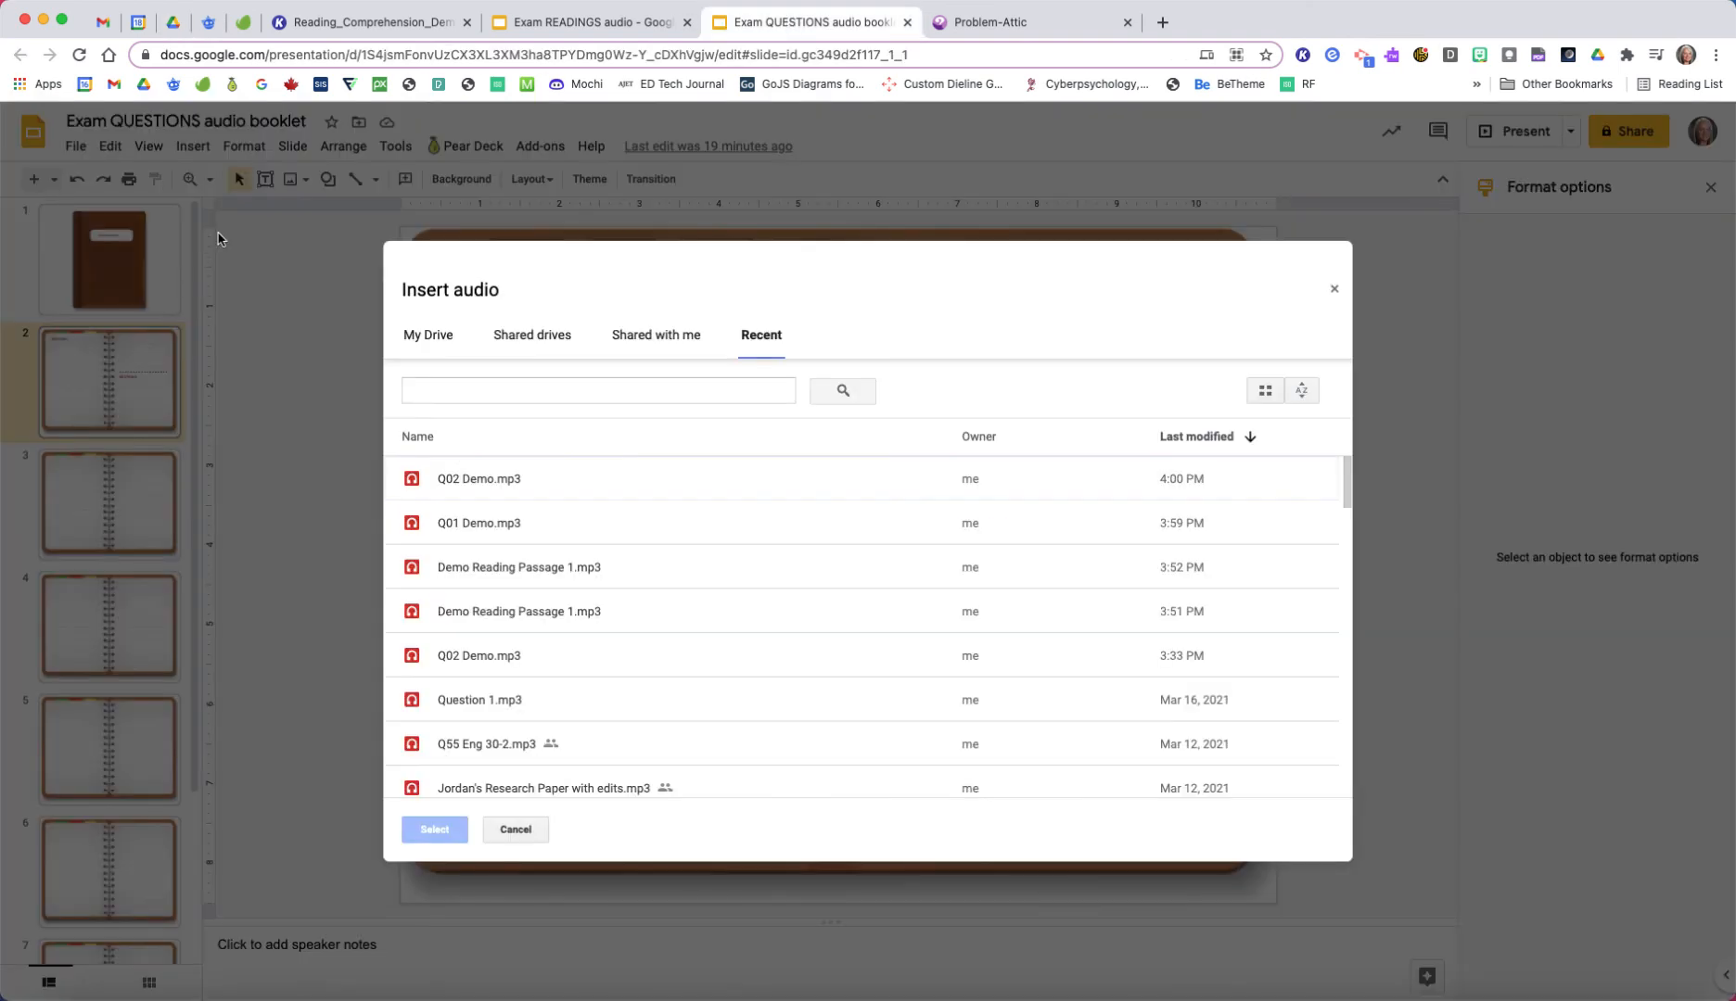
pyautogui.doubleClick(478, 521)
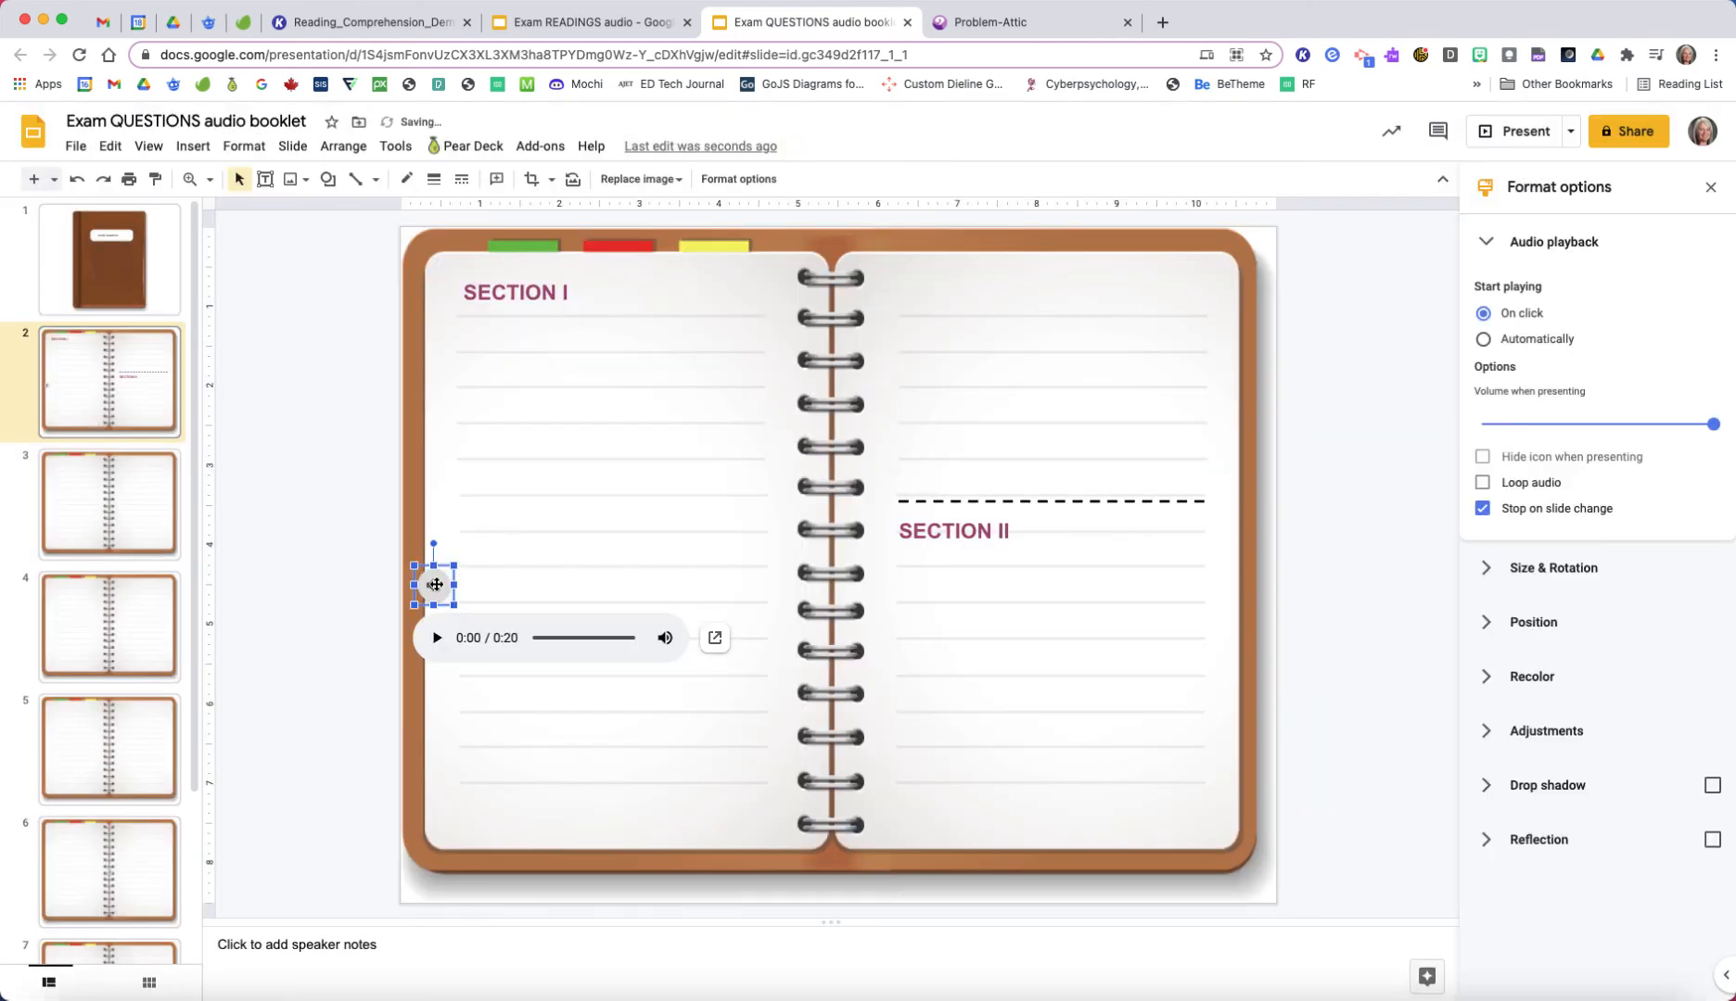
pyautogui.moveTo(434, 585); pyautogui.dragTo(455, 567)
pyautogui.moveTo(487, 435); pyautogui.dragTo(489, 336)
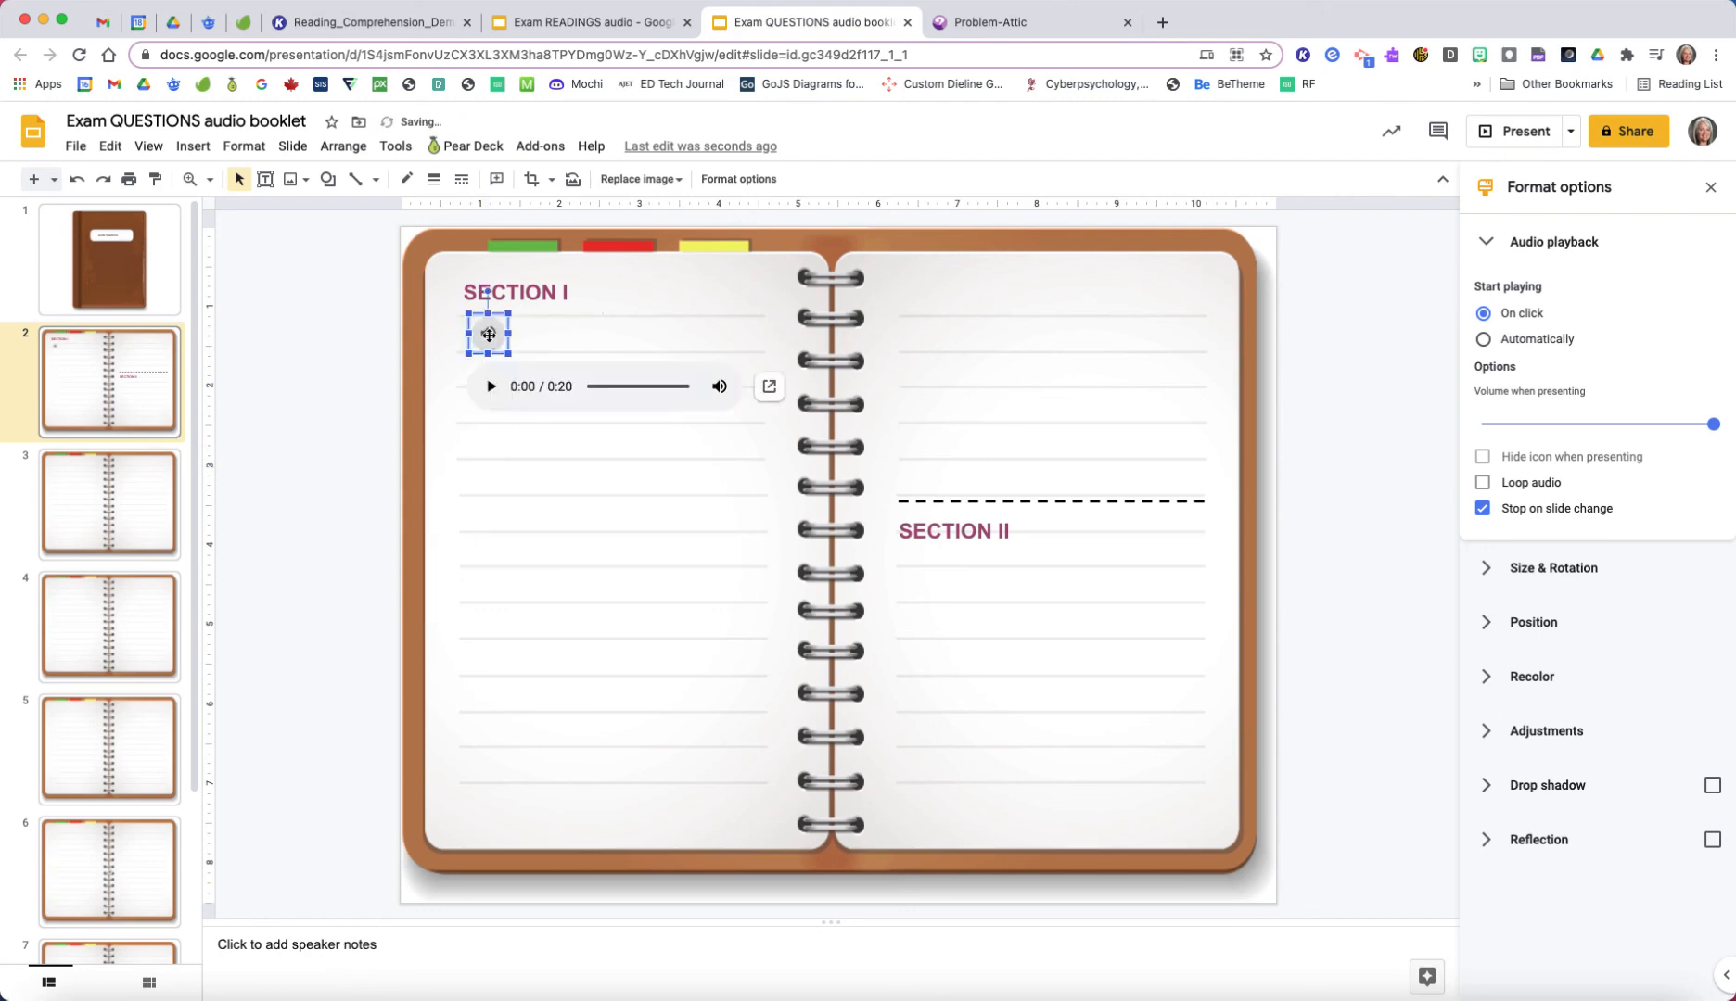
pyautogui.click(354, 350)
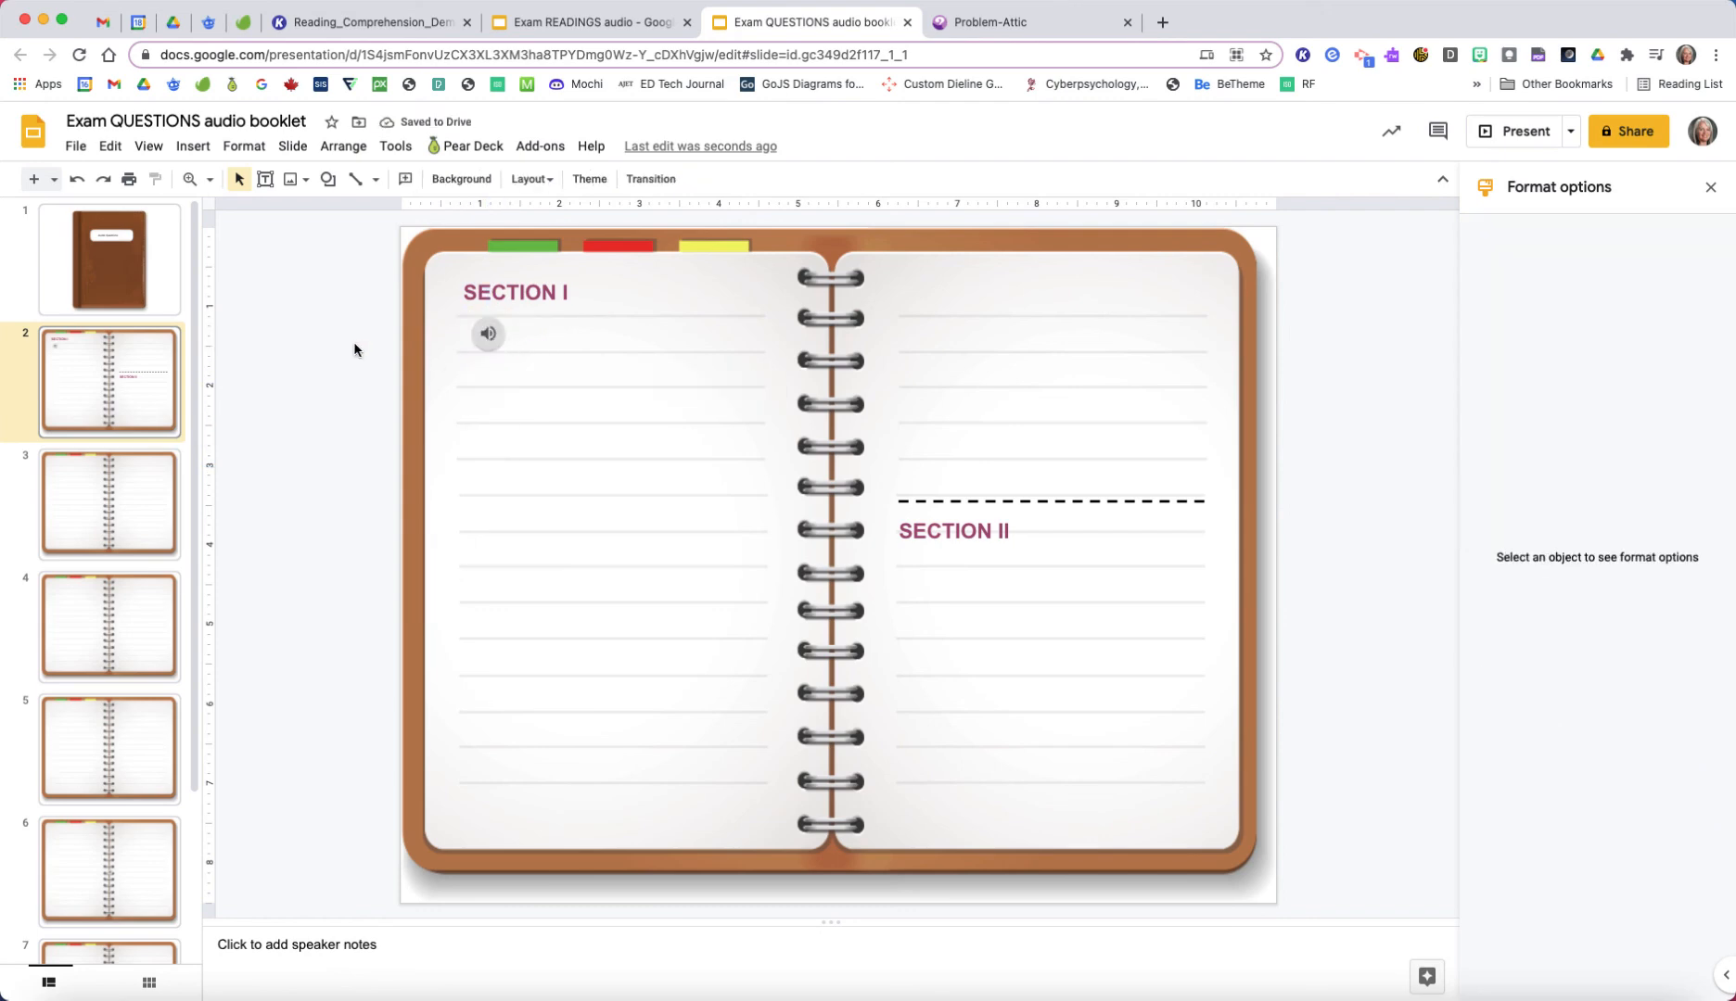
# Step: Add a text box reading "Question 1" beside the audio icon under SECTION I and set its font to Poppins
pyautogui.click(265, 179)
pyautogui.moveTo(521, 317); pyautogui.dragTo(742, 360)
pyautogui.write('Question 1')
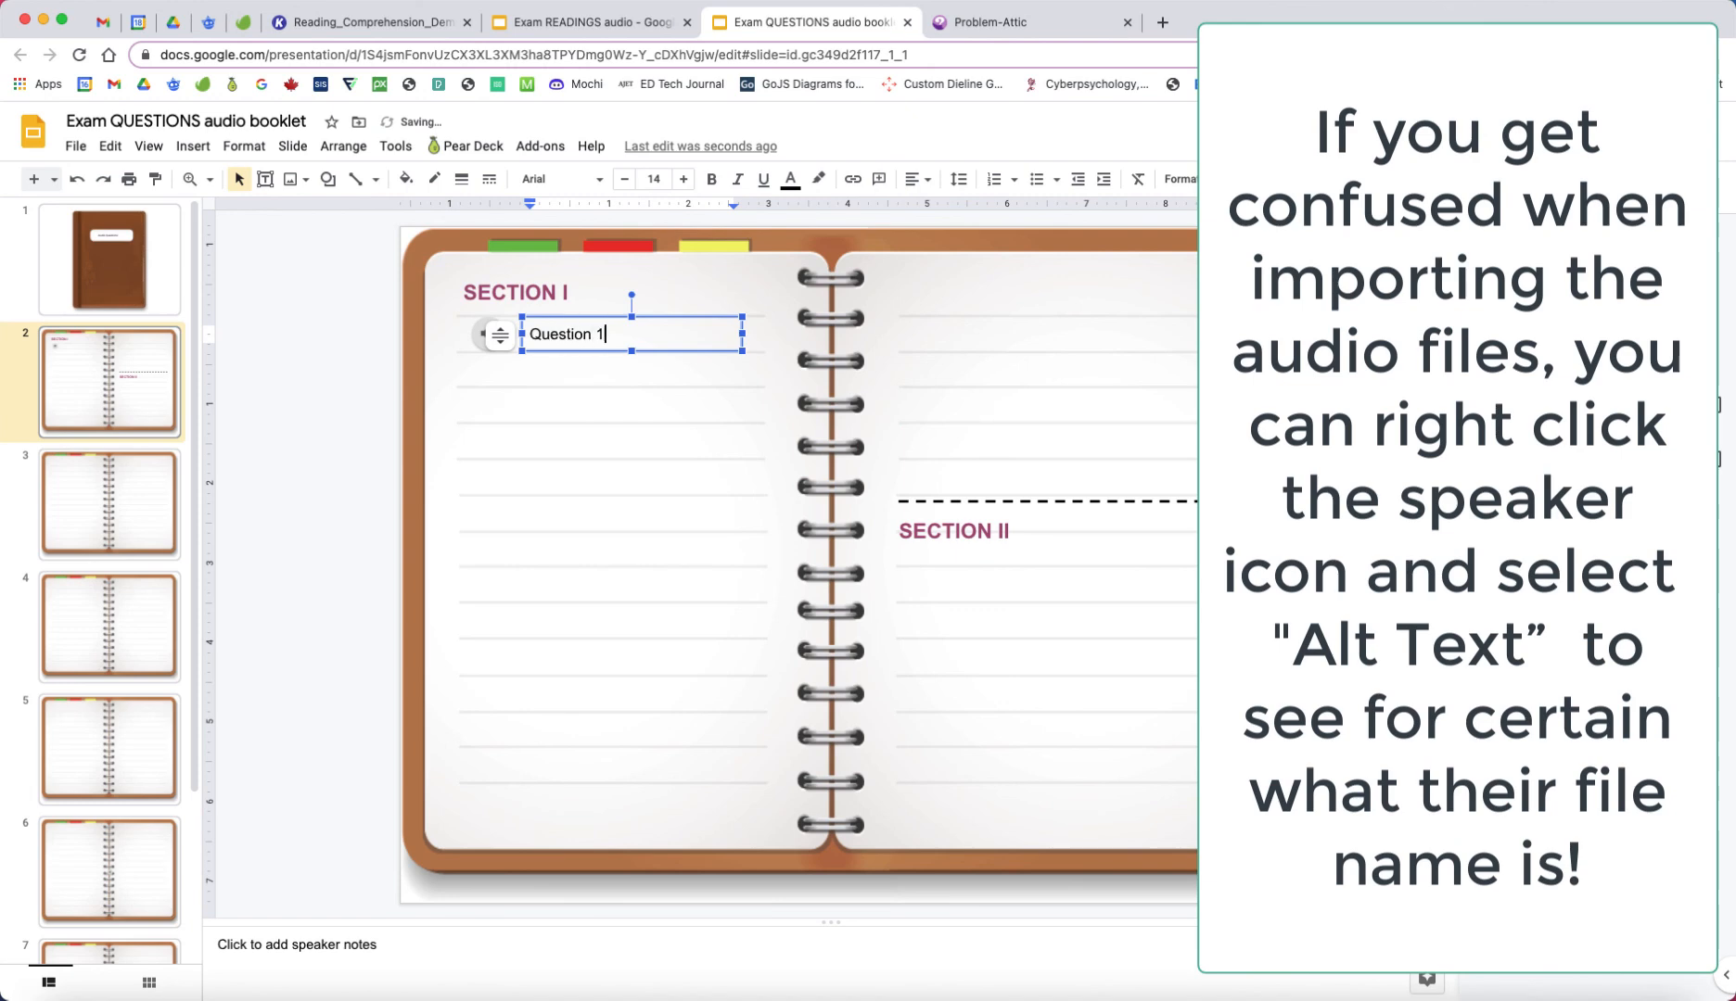
pyautogui.moveTo(627, 336); pyautogui.dragTo(454, 336)
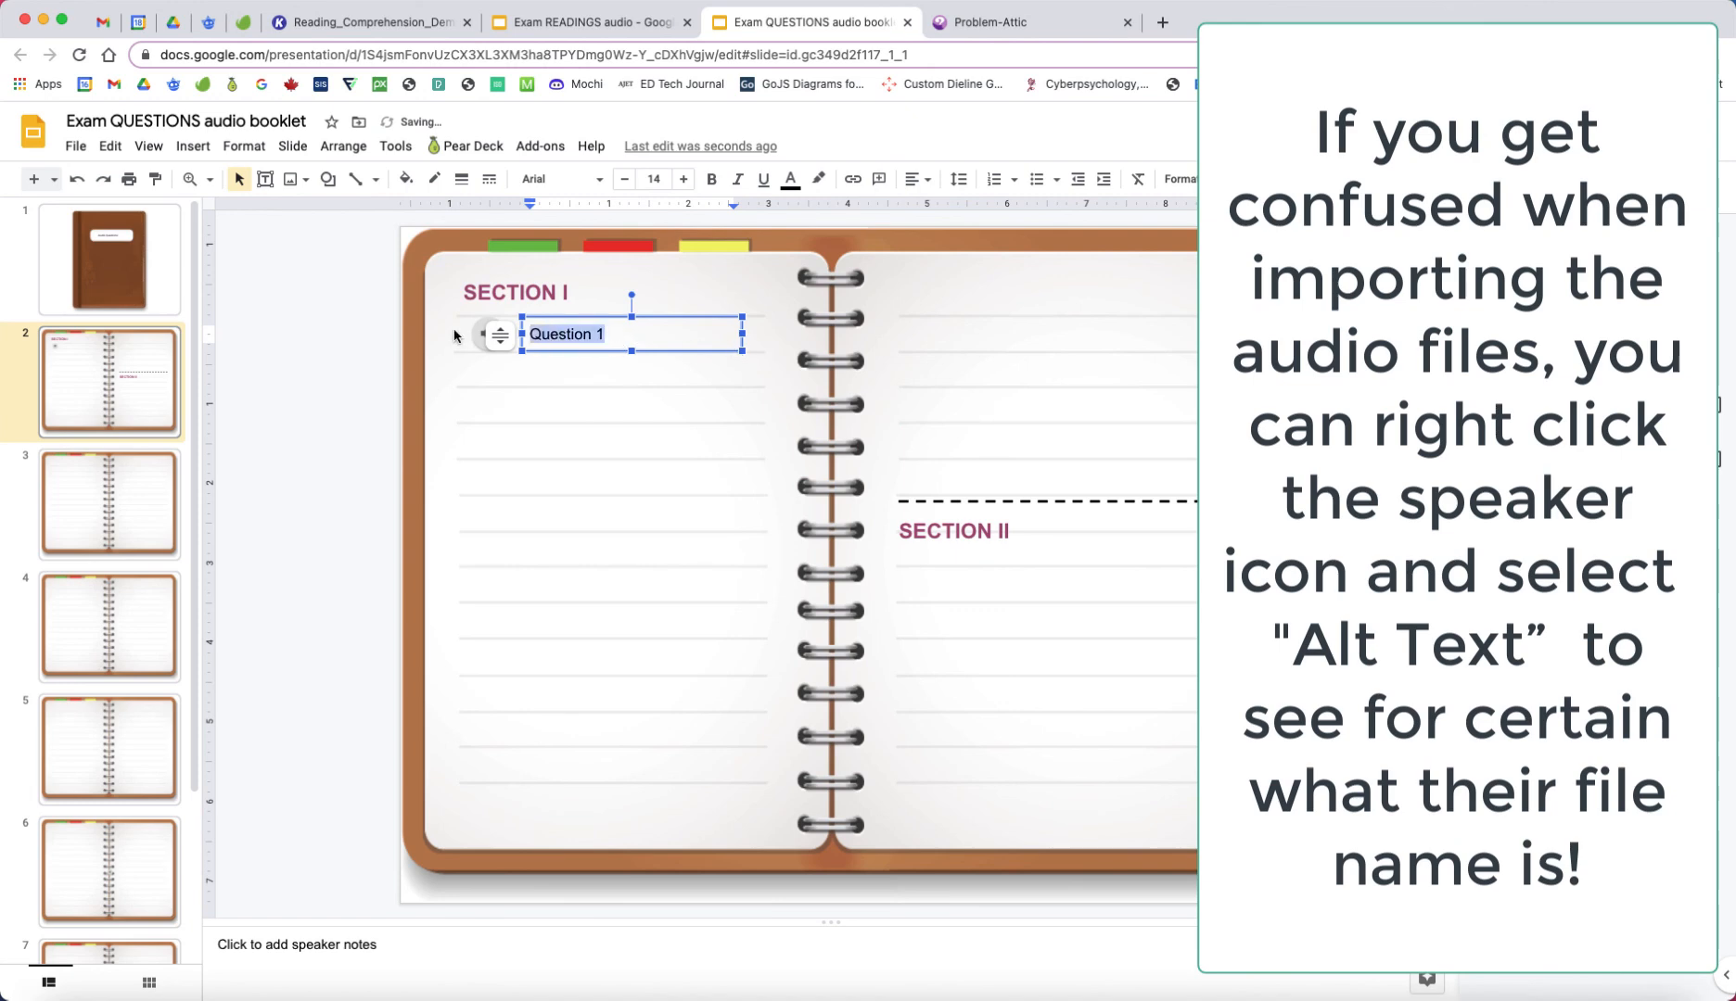
pyautogui.click(575, 179)
pyautogui.click(596, 283)
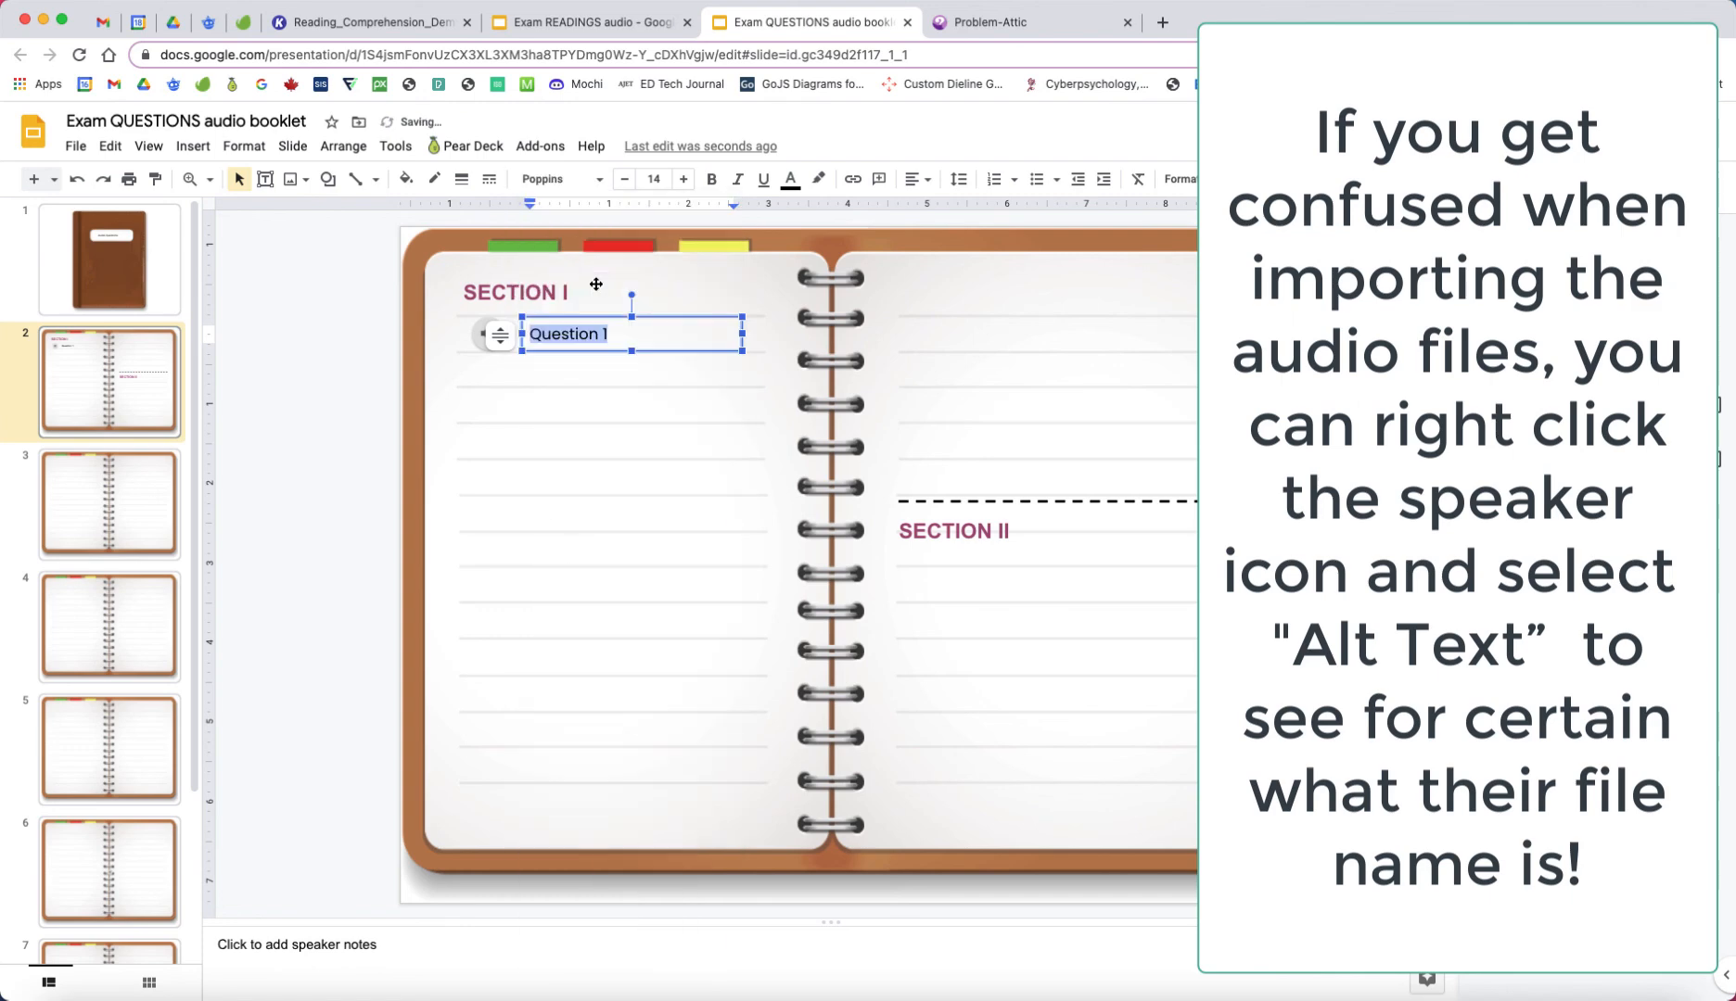